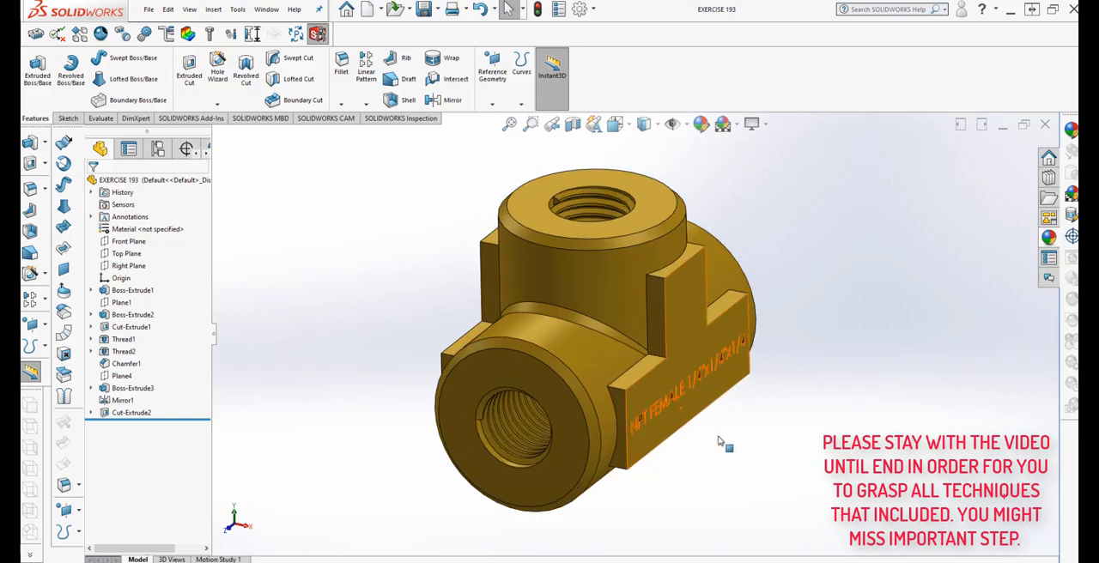
pyautogui.moveTo(726, 445); pyautogui.dragTo(715, 409, button='middle')
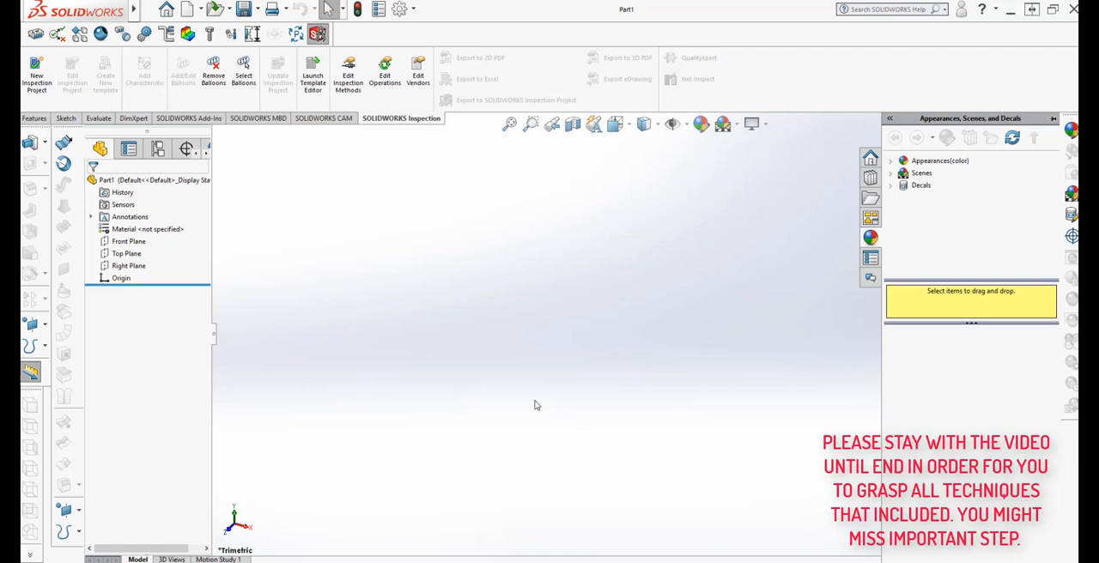
# Start a sketch on the Front Plane and draw a circle about 5.71 in in diameter centred on the origin
pyautogui.click(65, 119)
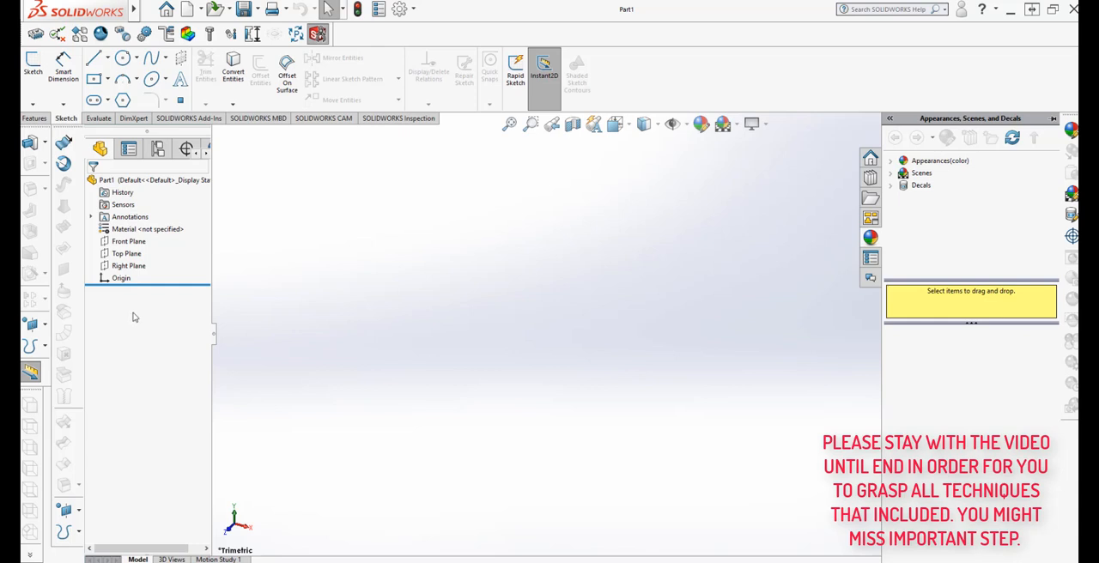
pyautogui.click(133, 243)
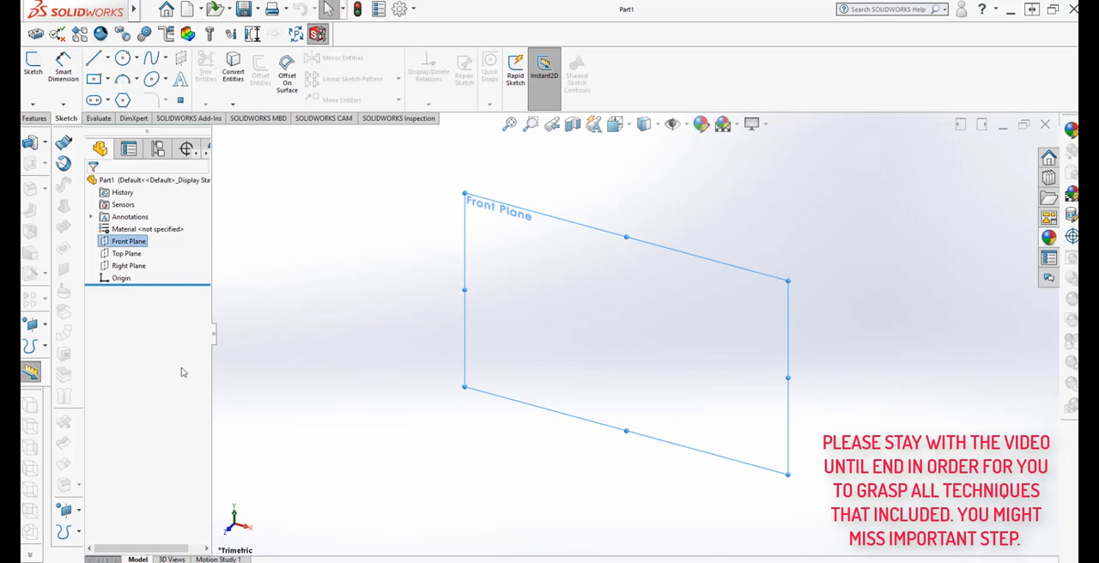
pyautogui.click(33, 62)
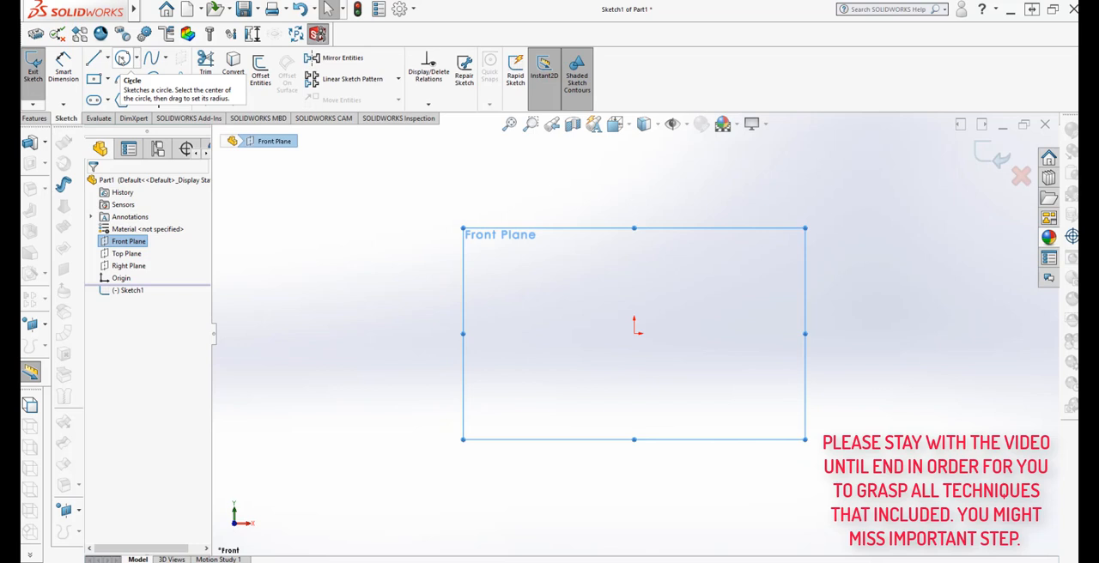
pyautogui.click(123, 58)
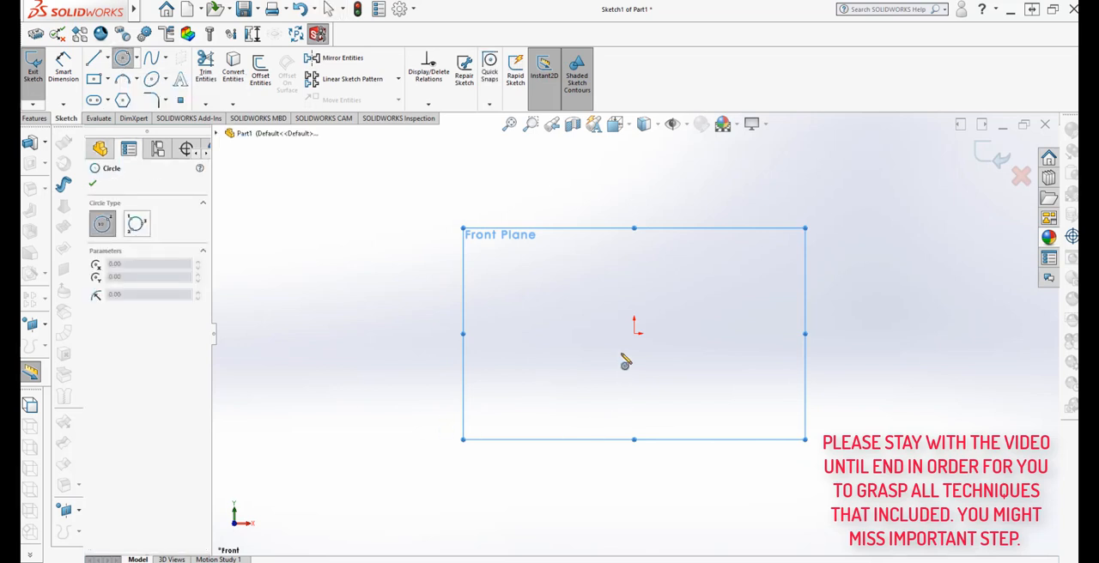
pyautogui.click(634, 331)
pyautogui.click(747, 250)
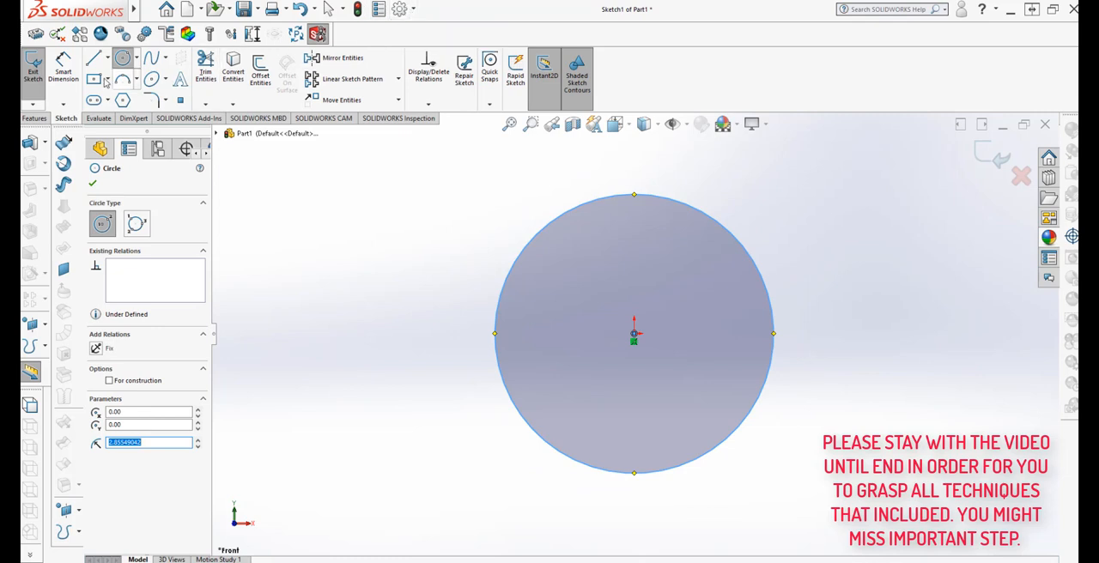
# Add a diameter dimension beside the circle, keeping its drawn size
pyautogui.click(53, 74)
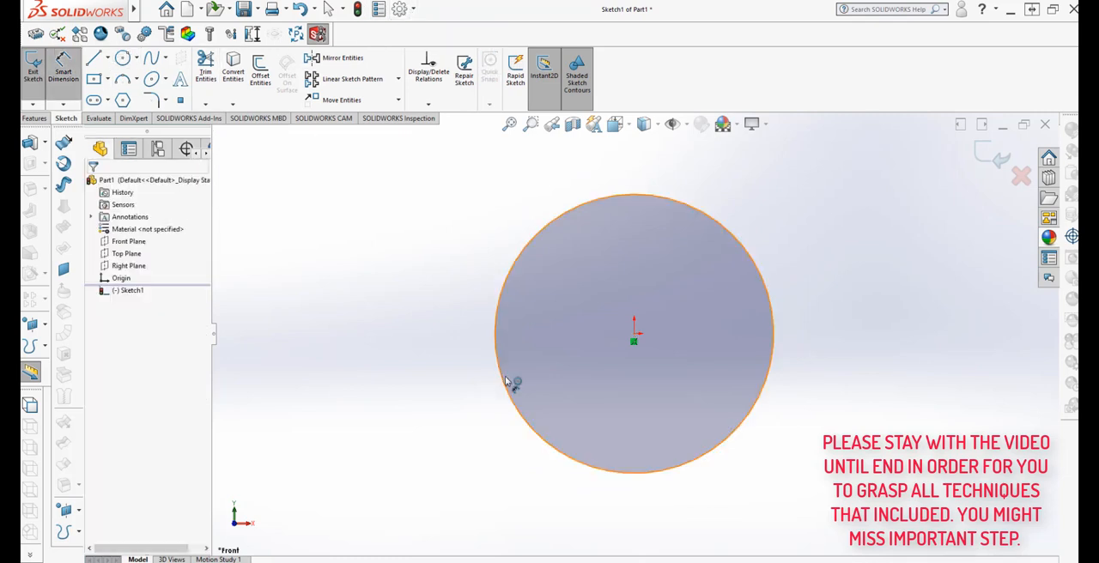
pyautogui.click(513, 386)
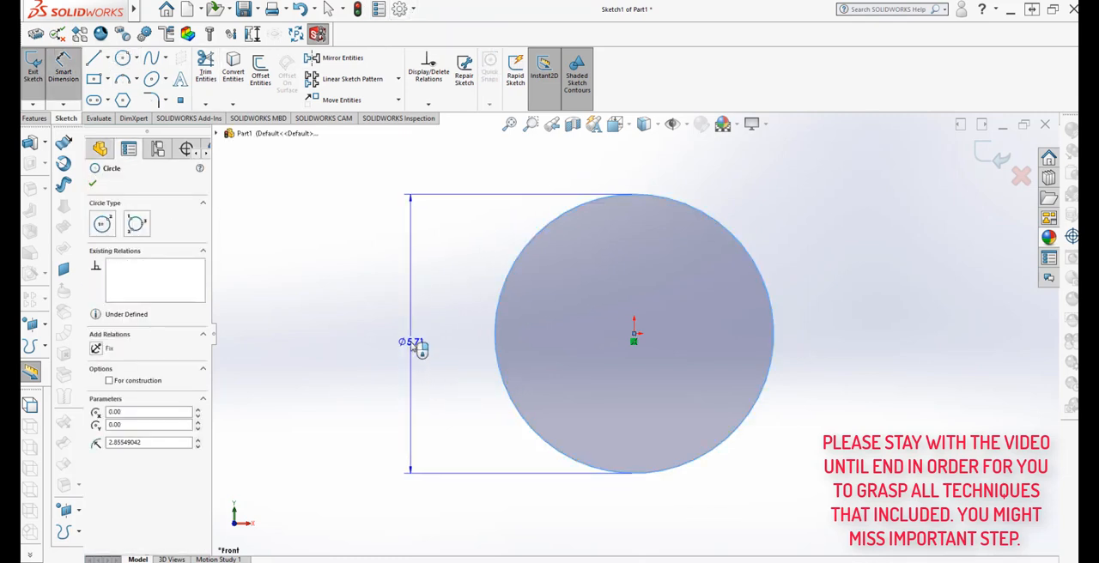
pyautogui.click(418, 346)
pyautogui.click(344, 475)
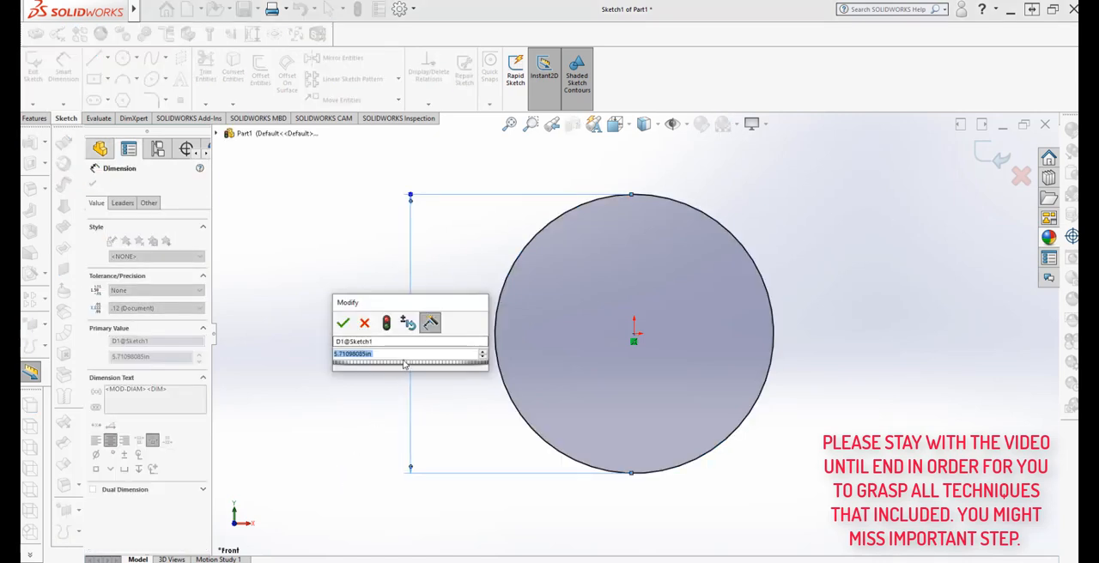
pyautogui.click(343, 323)
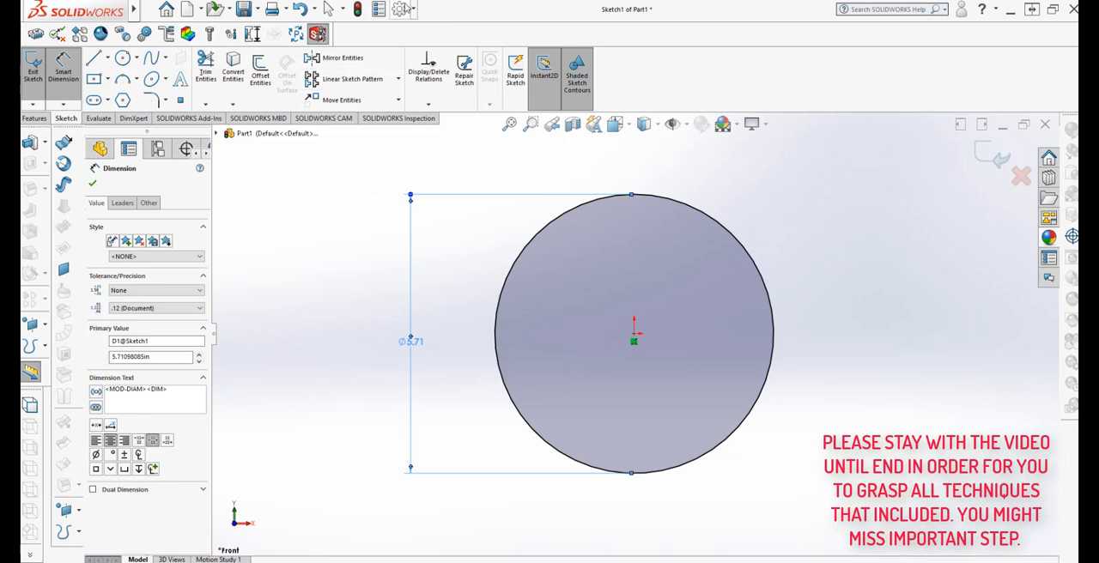
# Check the unit system in the document properties
pyautogui.click(399, 9)
pyautogui.click(412, 100)
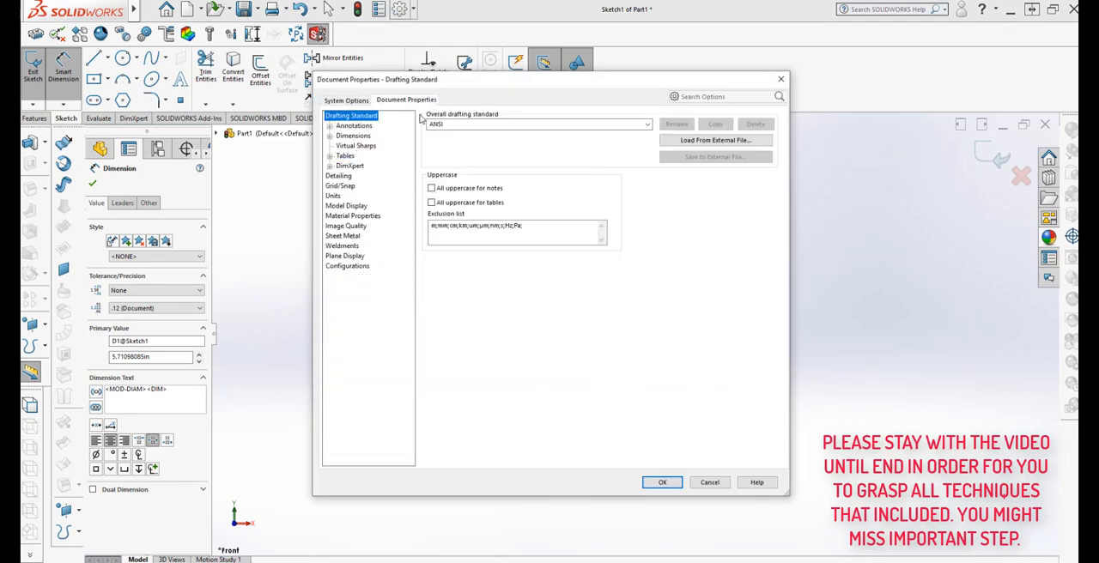
pyautogui.click(334, 197)
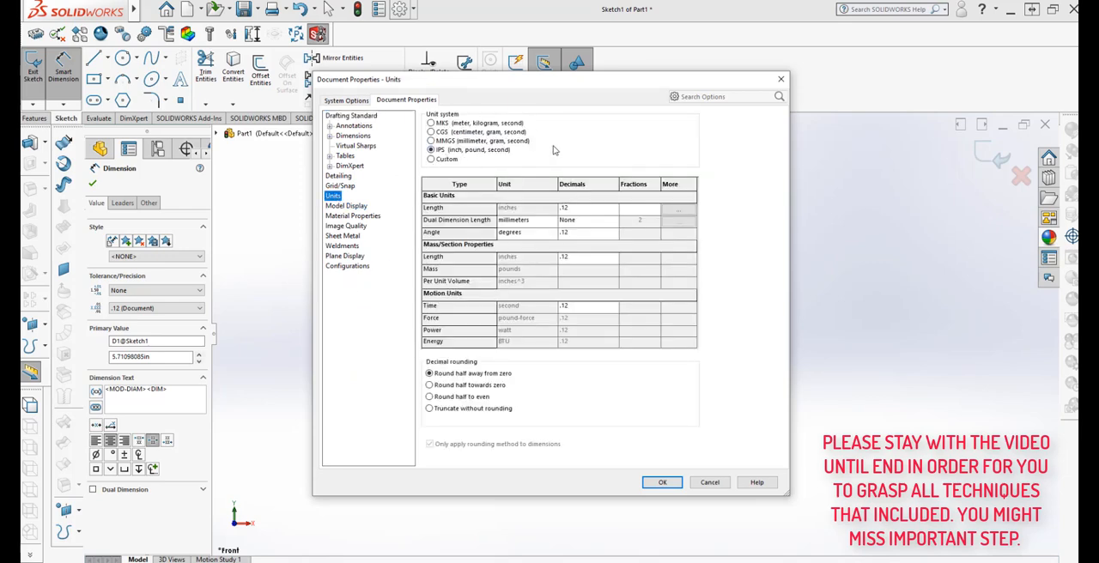
pyautogui.click(662, 482)
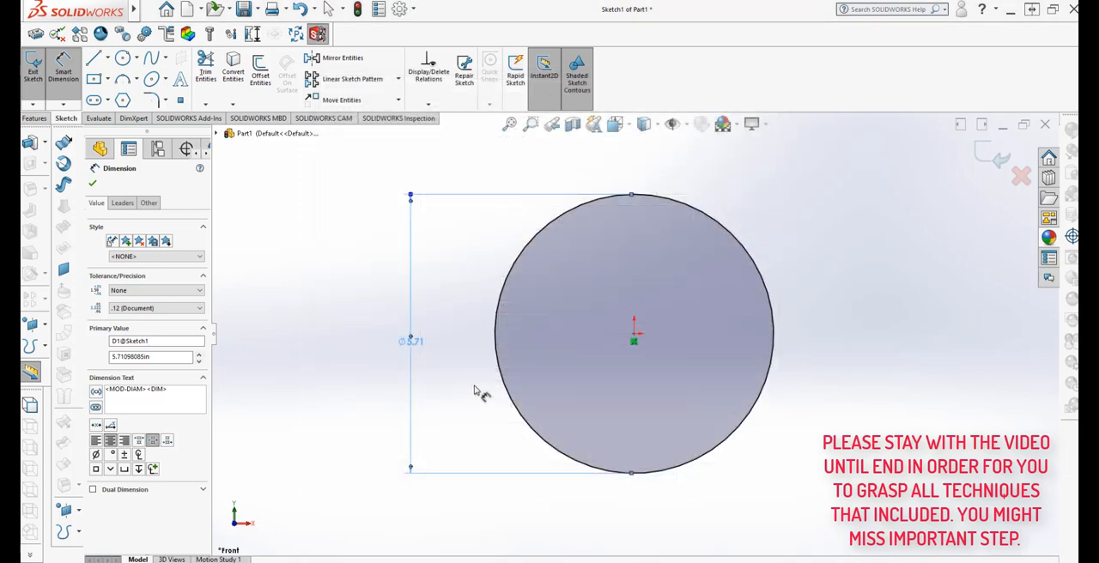
# Set the circle's diameter to 0.540 in
pyautogui.doubleClick(412, 342)
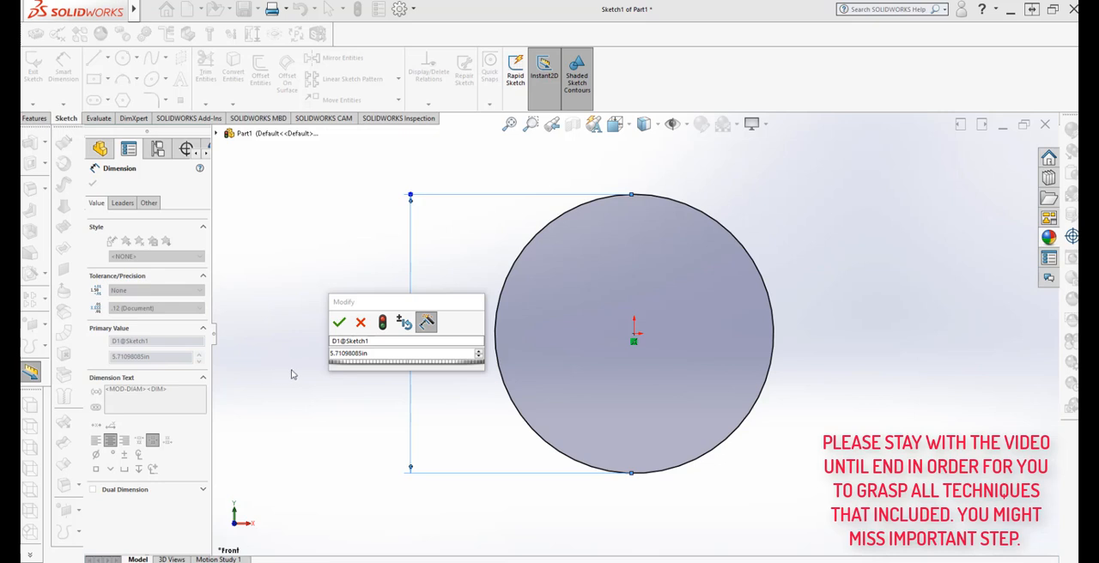
pyautogui.click(368, 353)
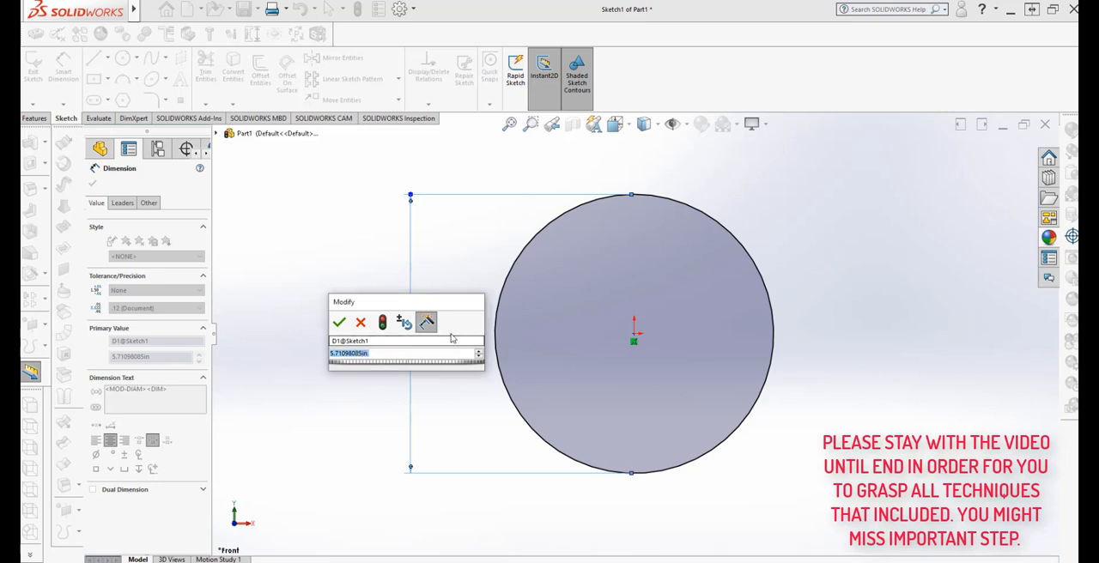
pyautogui.write('0.5')
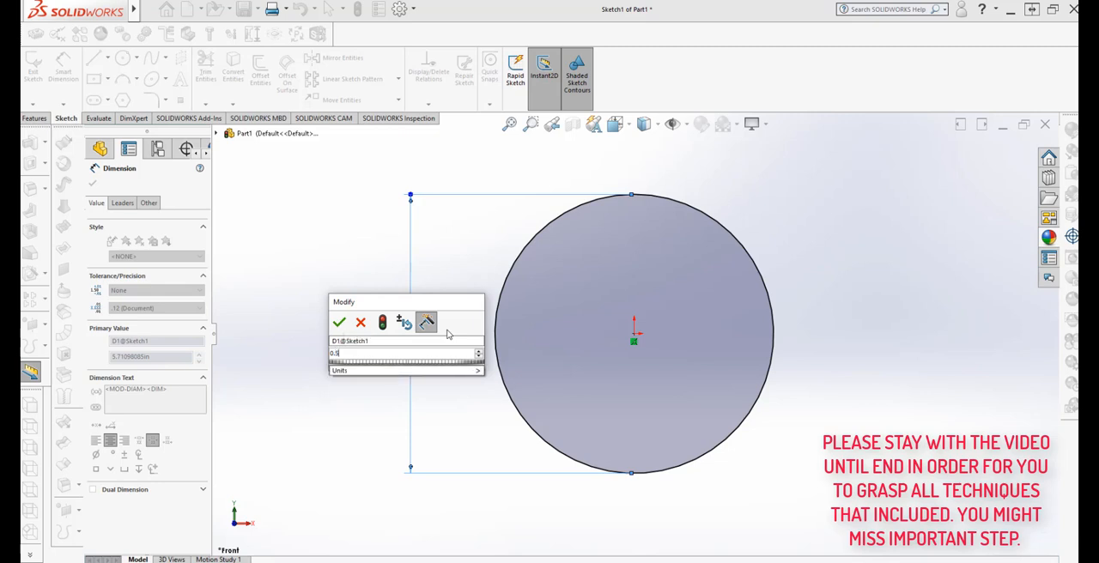
pyautogui.moveTo(475, 371)
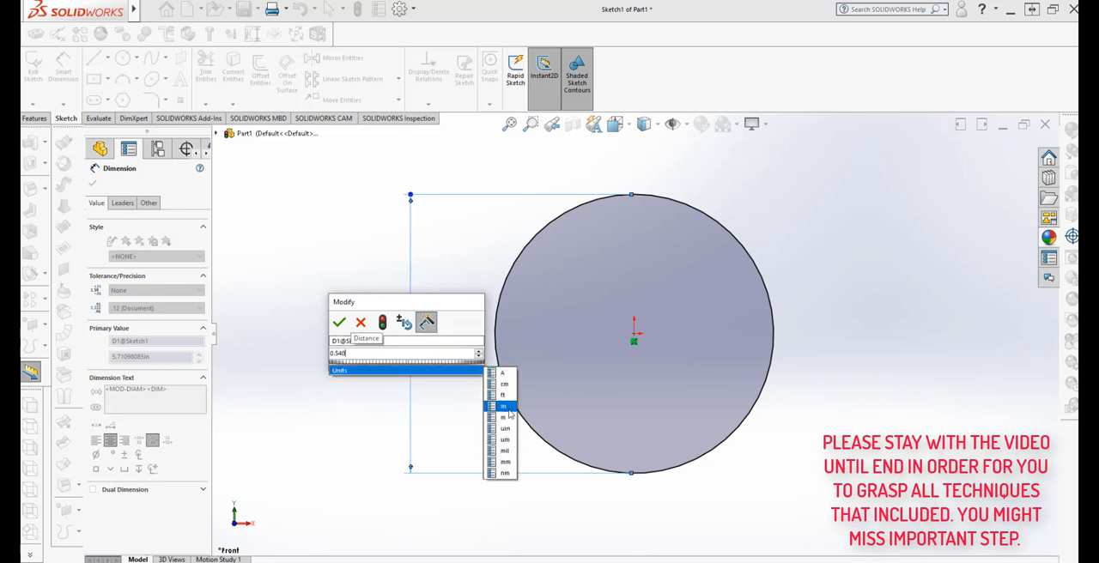
pyautogui.click(507, 408)
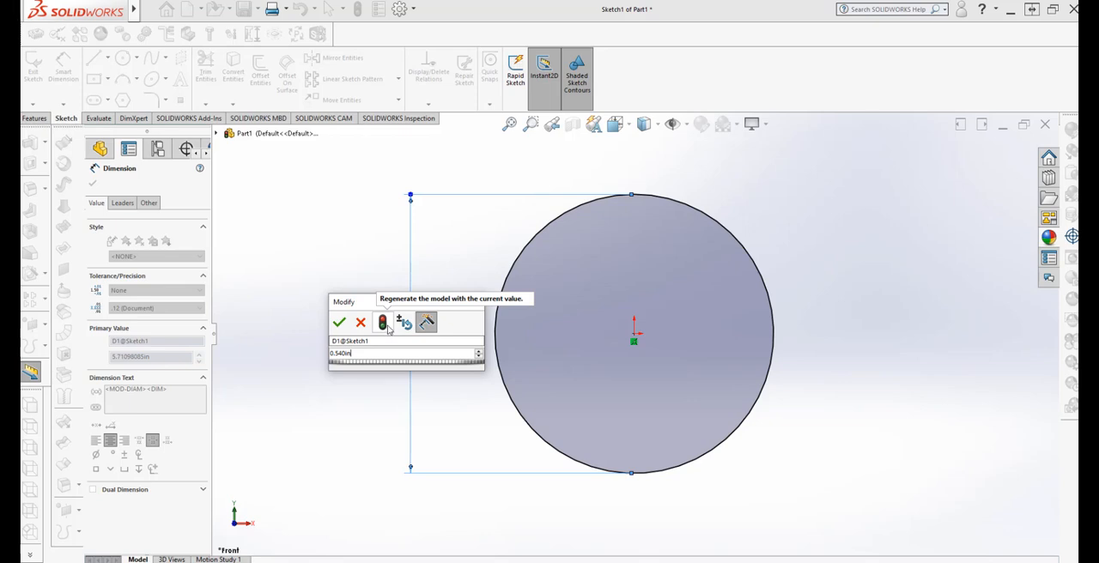
pyautogui.click(388, 330)
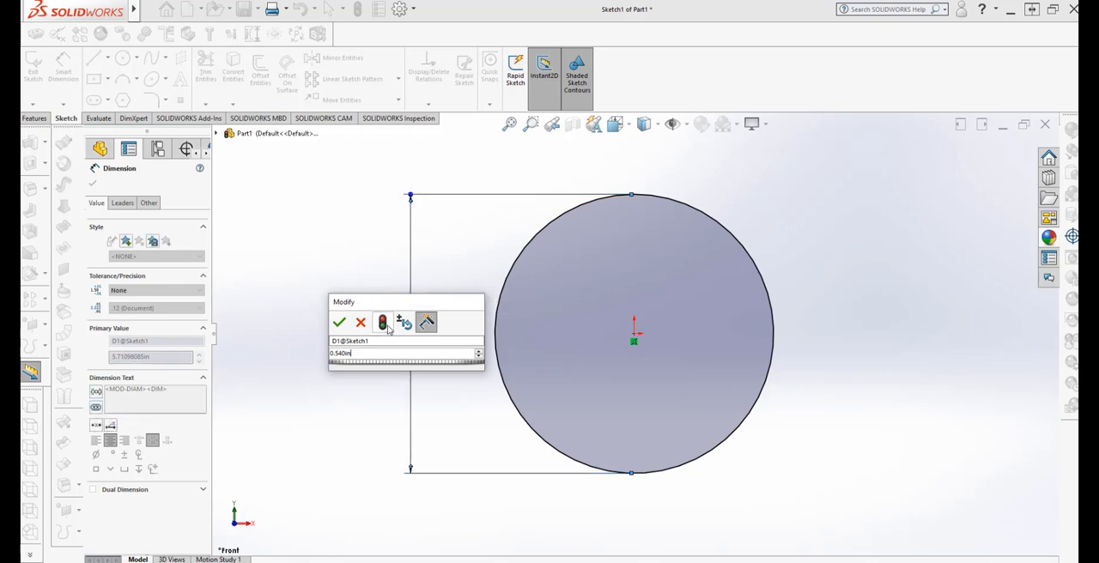
pyautogui.click(339, 323)
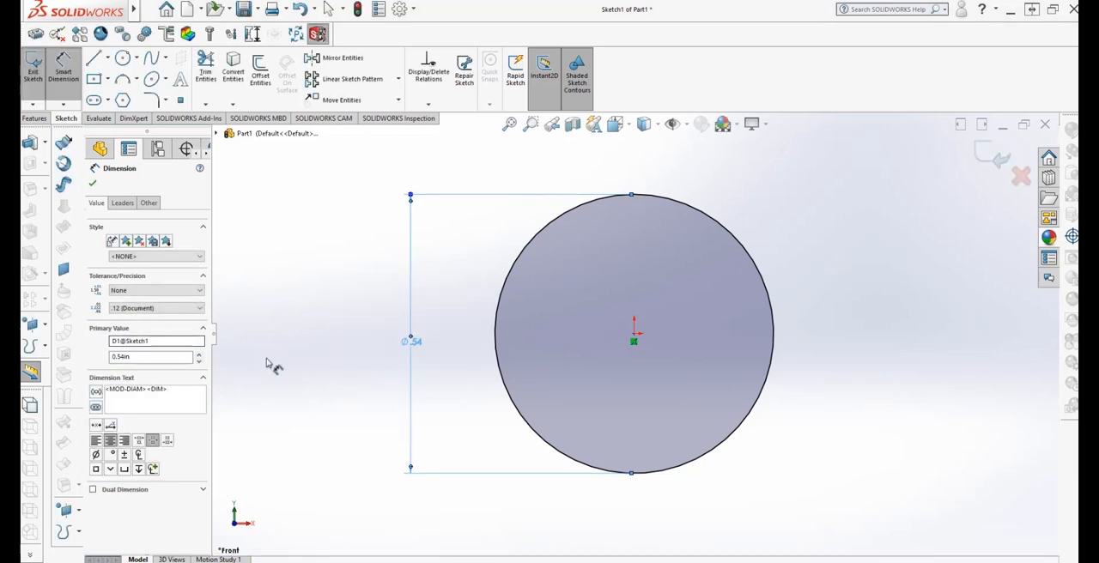
pyautogui.click(340, 284)
pyautogui.scroll(1, 513, 380)
pyautogui.scroll(-2, 704, 298)
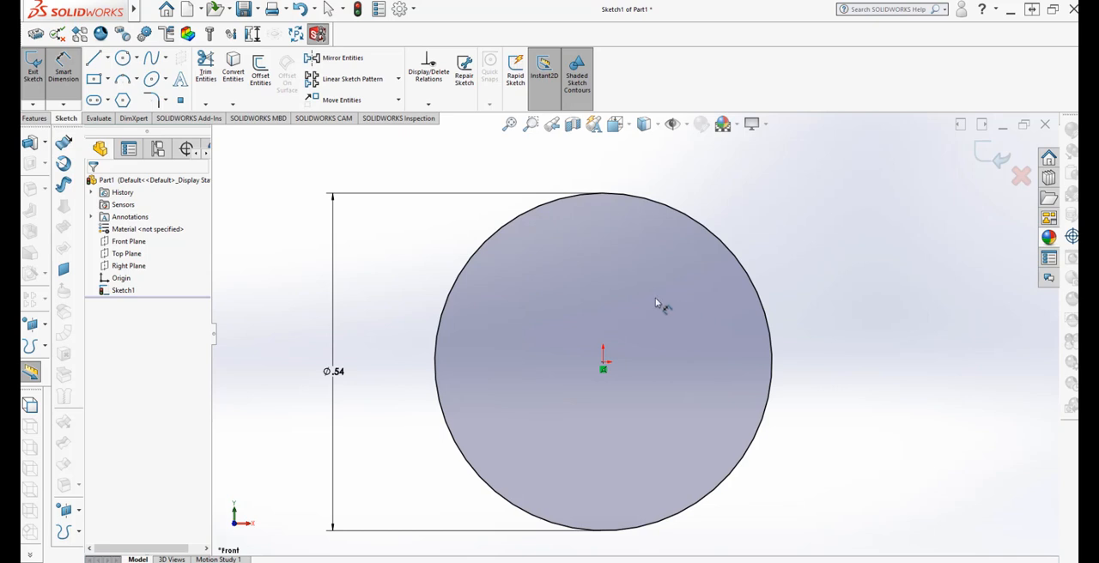
# Draw a second, smaller circle about 0.35 in in diameter inside the first, centred on the origin
pyautogui.click(121, 58)
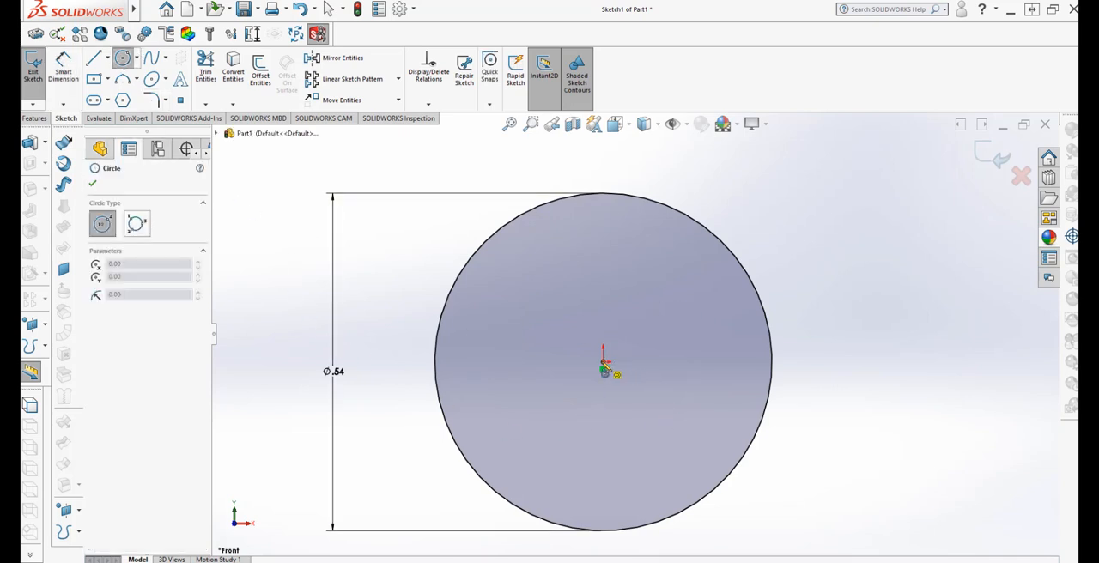
pyautogui.click(603, 362)
pyautogui.click(695, 301)
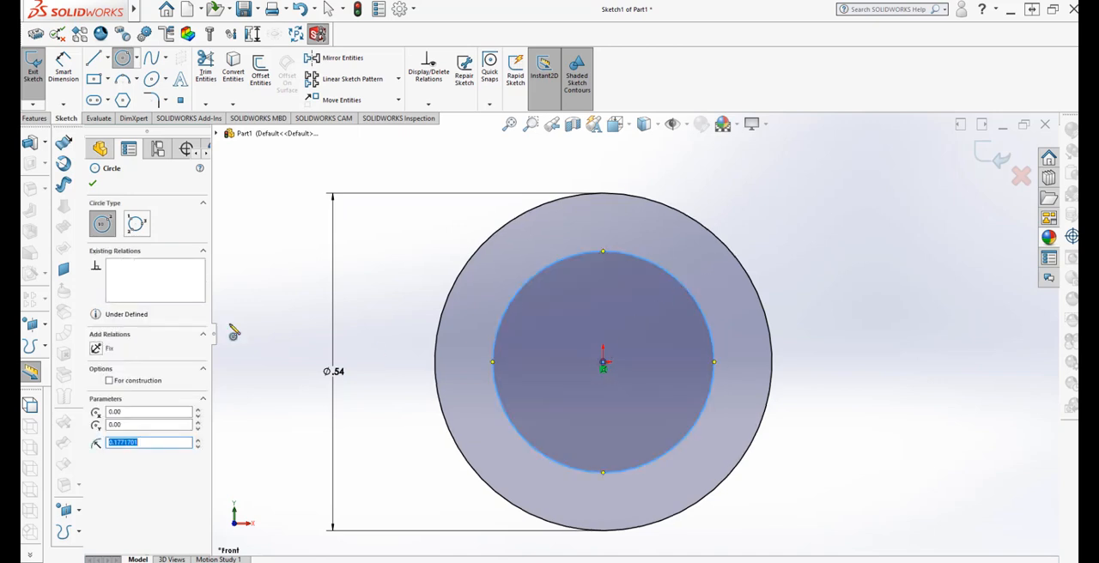
# Dimension the inner circle's diameter and set it to 0.25 in
pyautogui.click(63, 69)
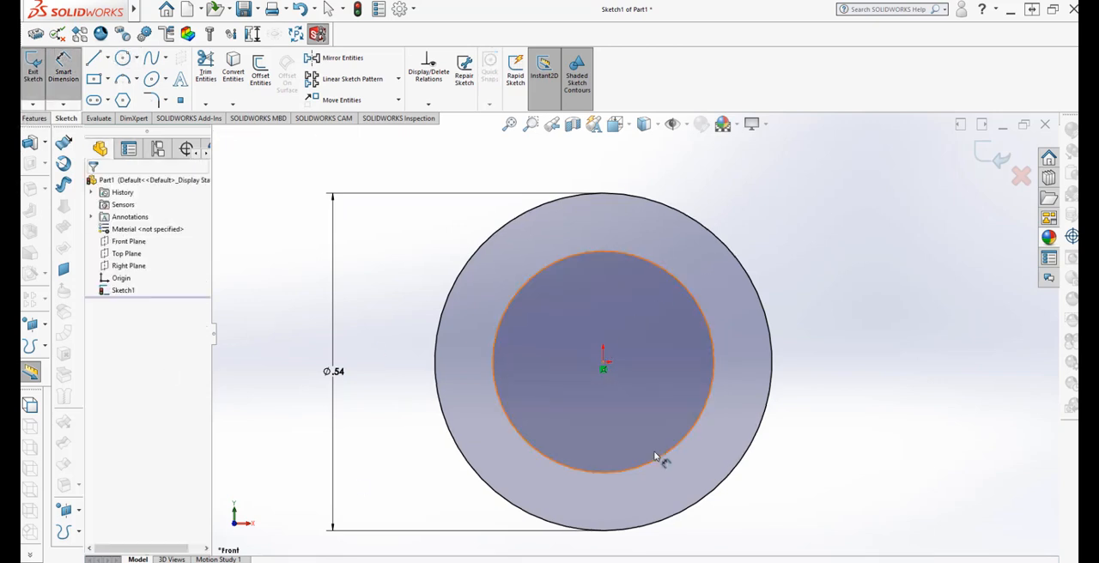
pyautogui.click(524, 440)
pyautogui.click(387, 365)
pyautogui.write('.25')
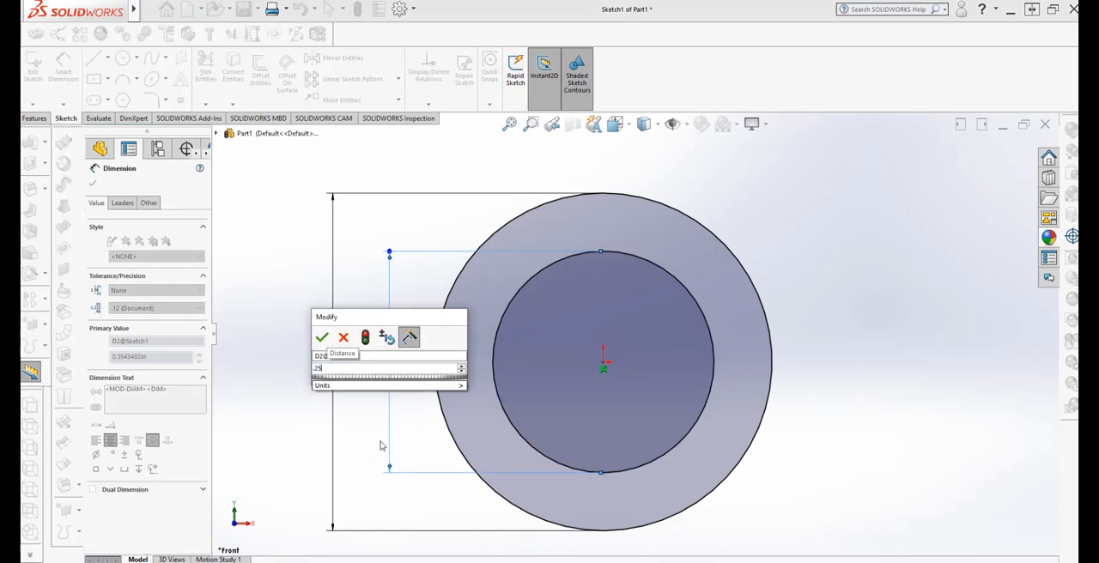
pyautogui.click(455, 386)
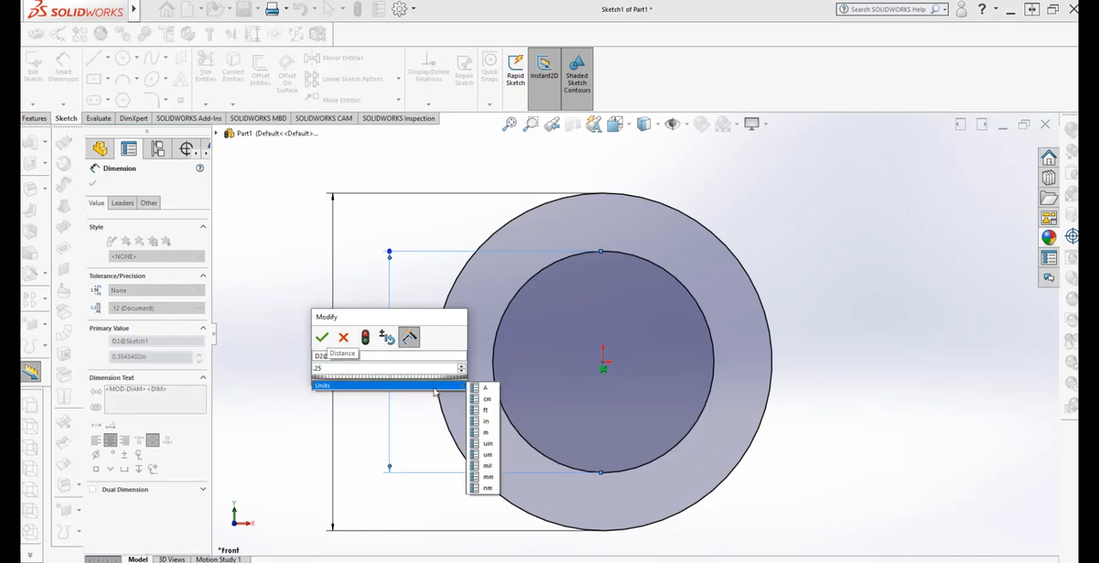
pyautogui.click(487, 421)
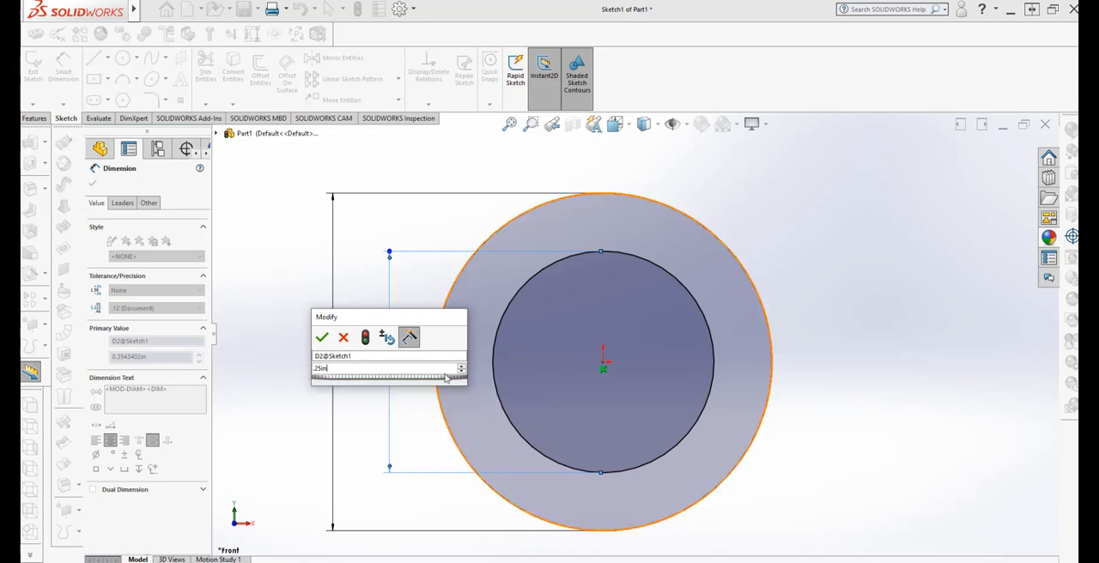
pyautogui.click(365, 337)
pyautogui.click(322, 338)
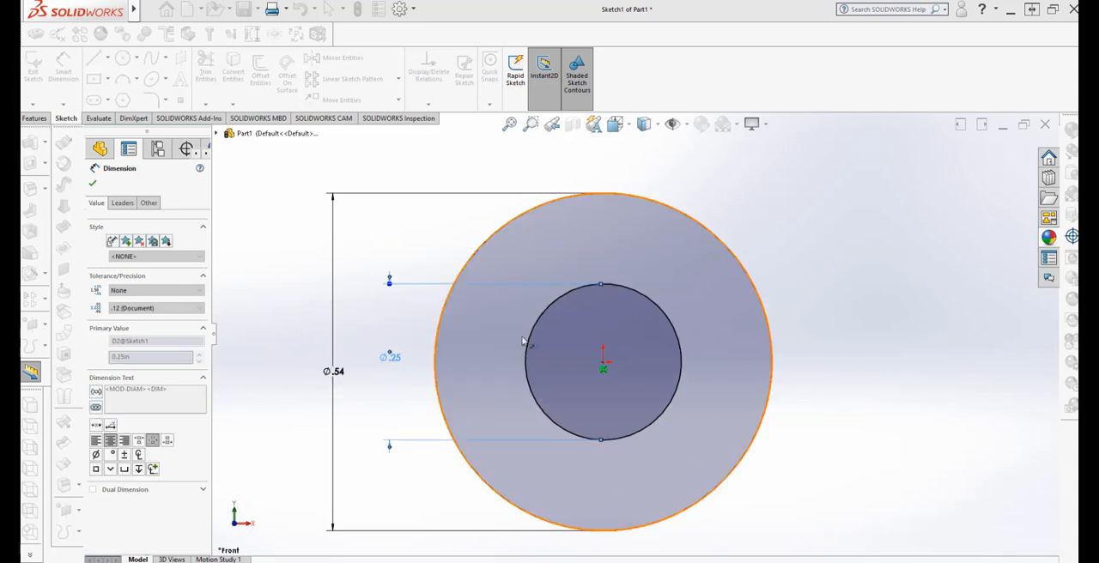
pyautogui.click(844, 308)
pyautogui.scroll(1, 829, 251)
pyautogui.scroll(-2, 779, 379)
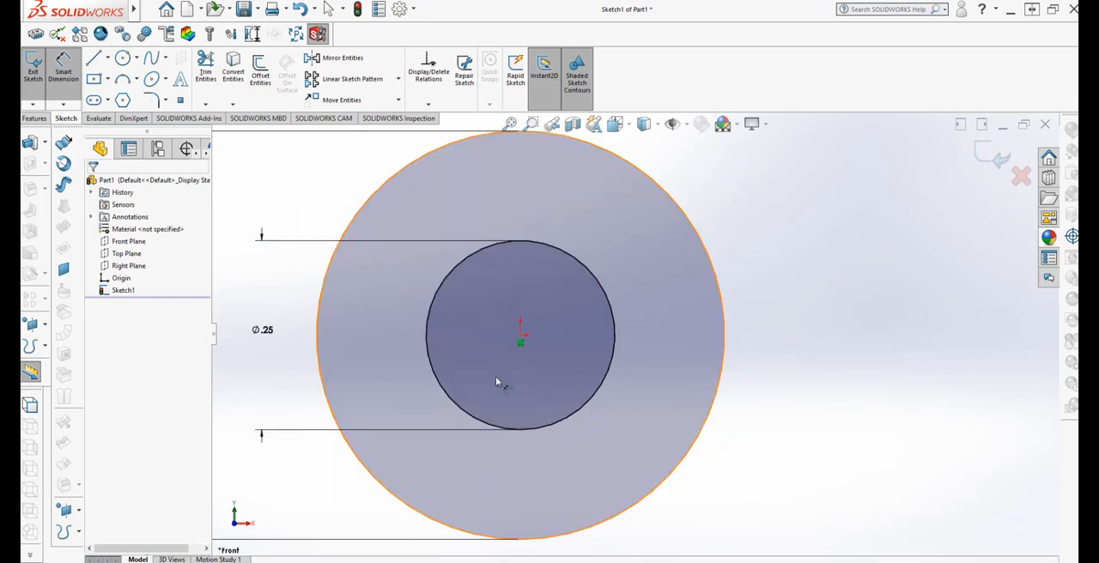
pyautogui.scroll(3, 776, 266)
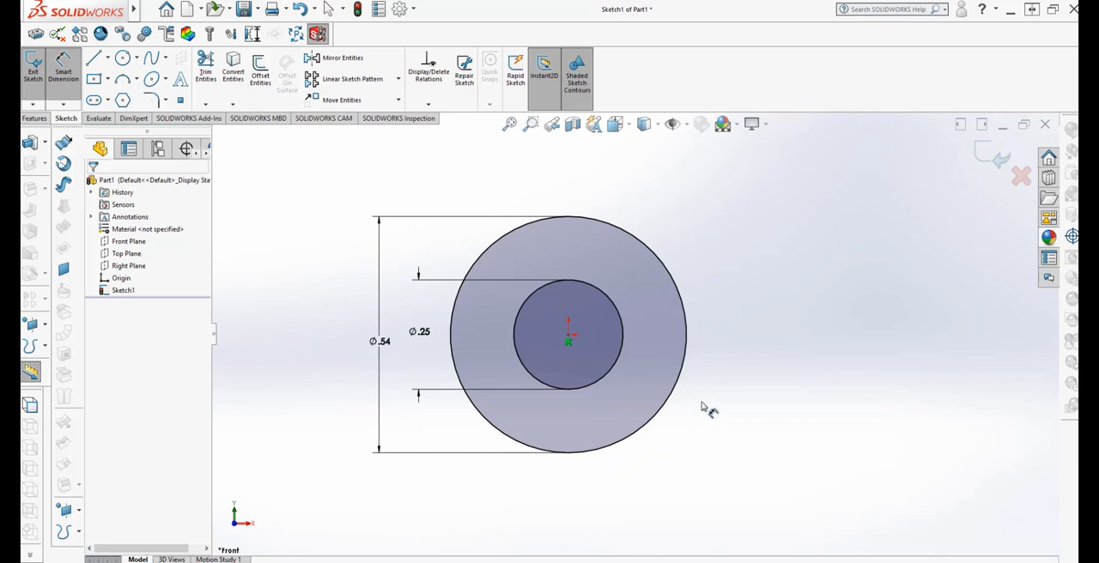
# Extrude the ring profile with the Mid Plane end condition and a depth of 0.75 in
pyautogui.moveTo(731, 374)
pyautogui.mouseDown(button='middle')
pyautogui.moveTo(655, 422)
pyautogui.moveTo(670, 482)
pyautogui.moveTo(708, 451)
pyautogui.mouseUp(button='middle')
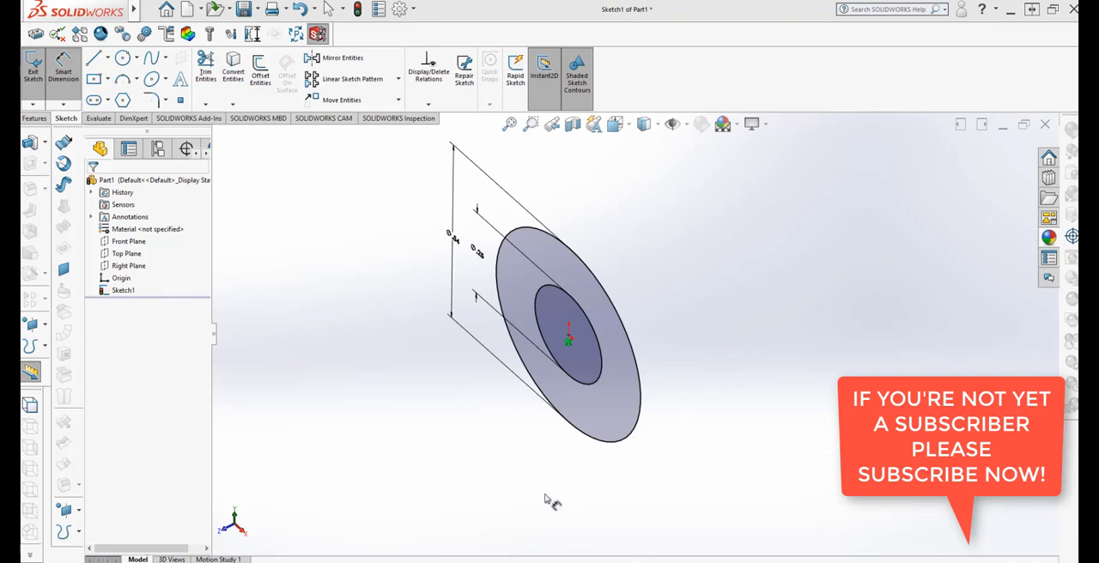
pyautogui.click(36, 119)
pyautogui.click(37, 69)
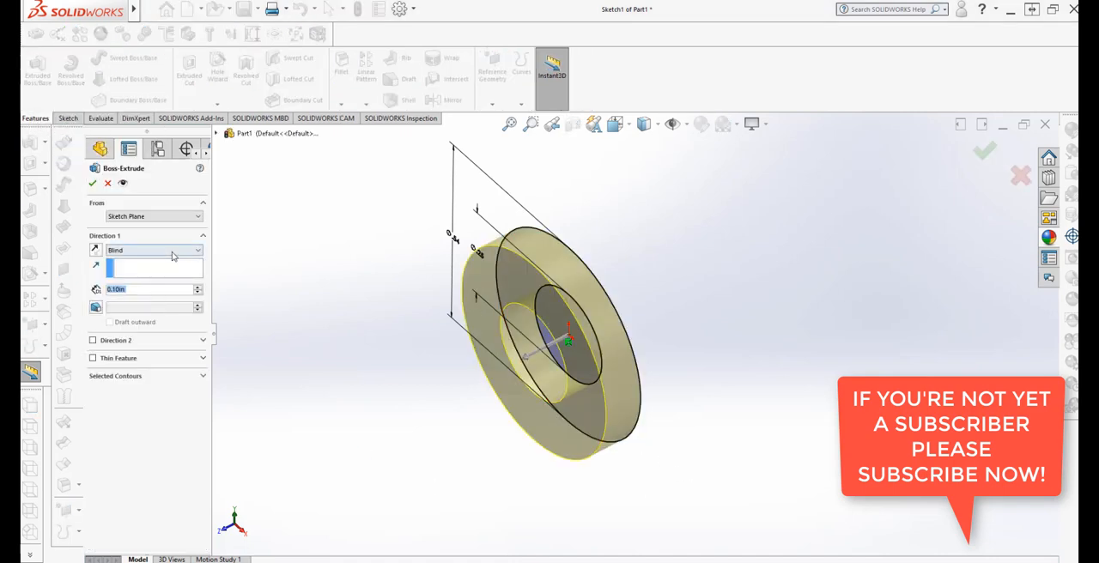
pyautogui.click(173, 252)
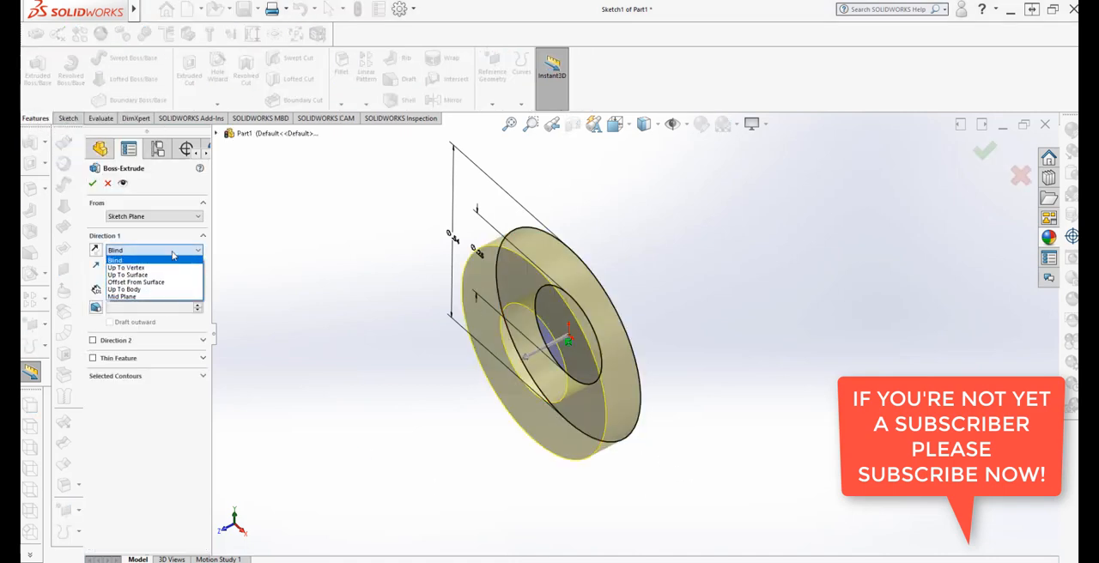
pyautogui.click(158, 298)
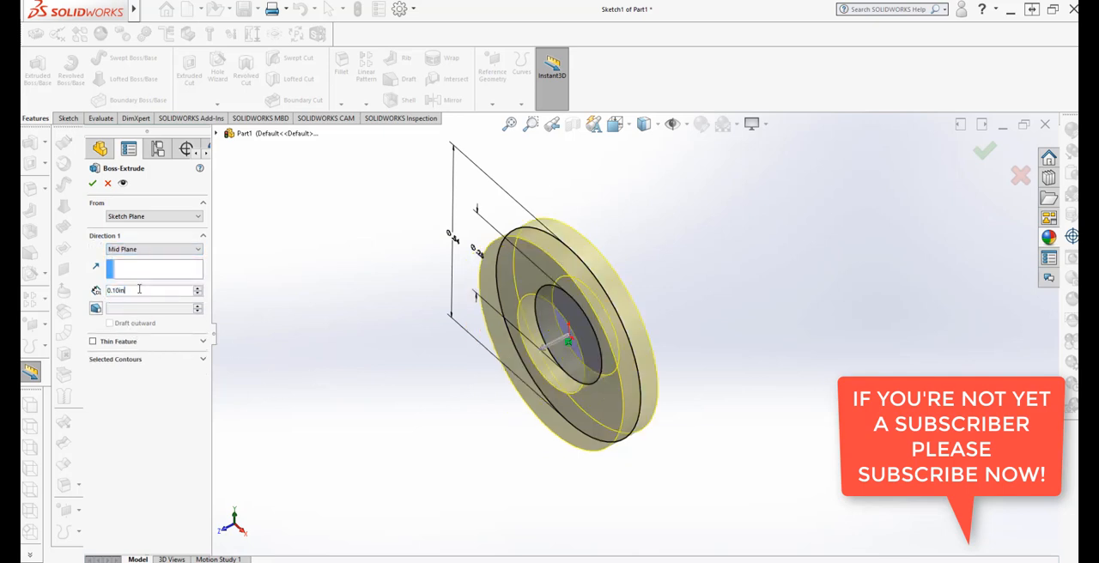
pyautogui.write('.75')
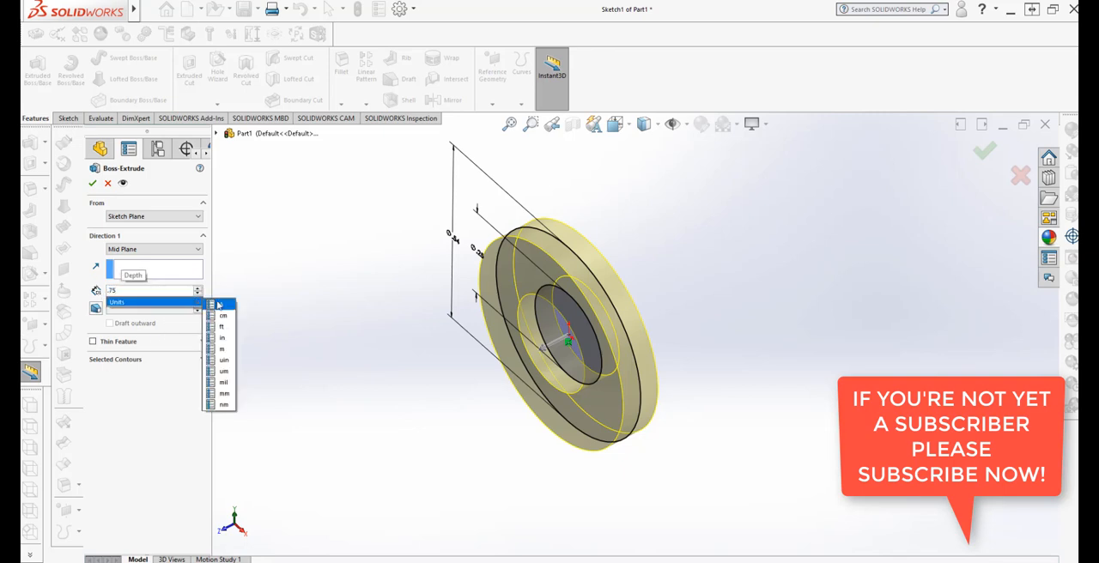
pyautogui.press('Return')
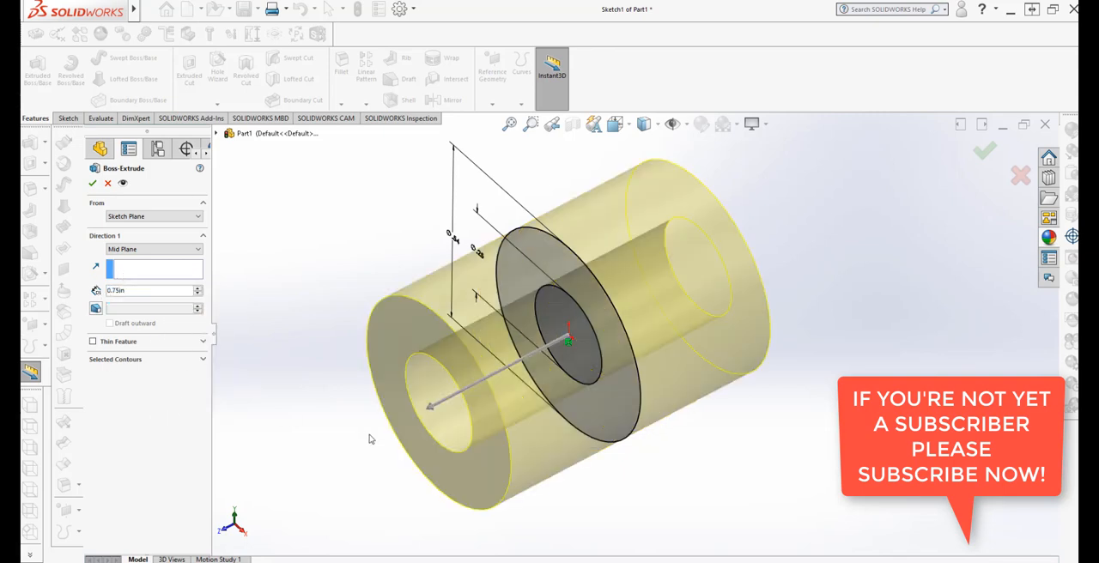
pyautogui.scroll(3, 369, 439)
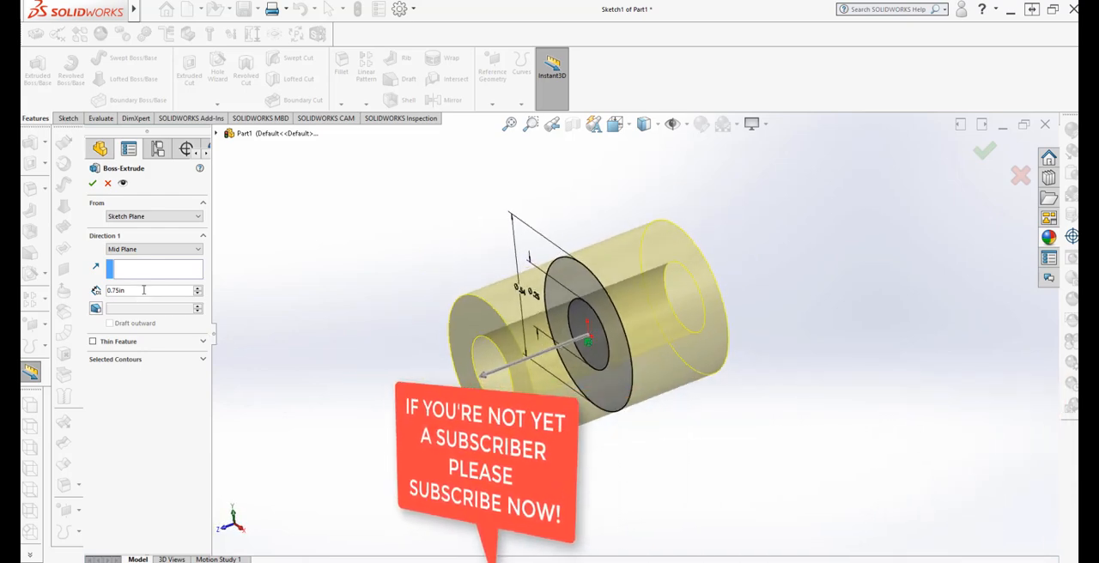
# Set the Mid Plane extrusion's depth to 1.00 in
pyautogui.moveTo(144, 291); pyautogui.dragTo(60, 290)
pyautogui.write('1.')
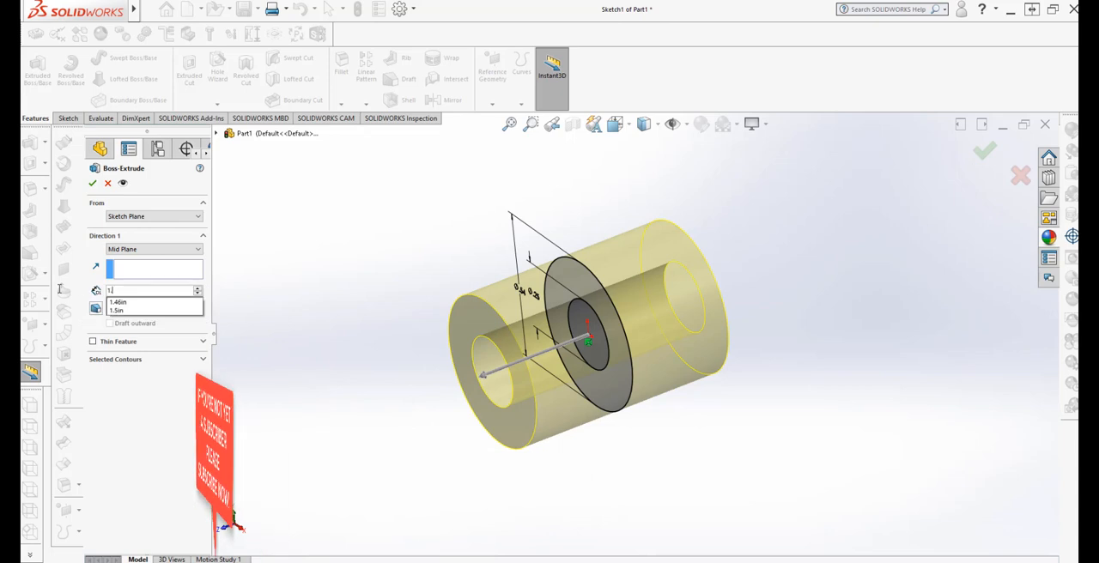
pyautogui.write('00')
pyautogui.moveTo(200, 305)
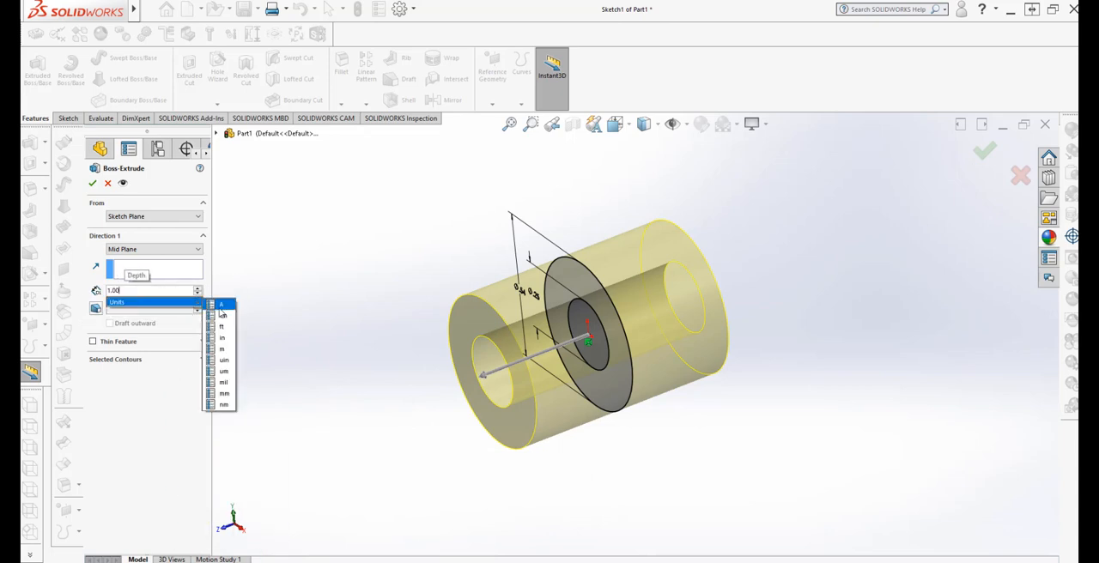
pyautogui.click(228, 342)
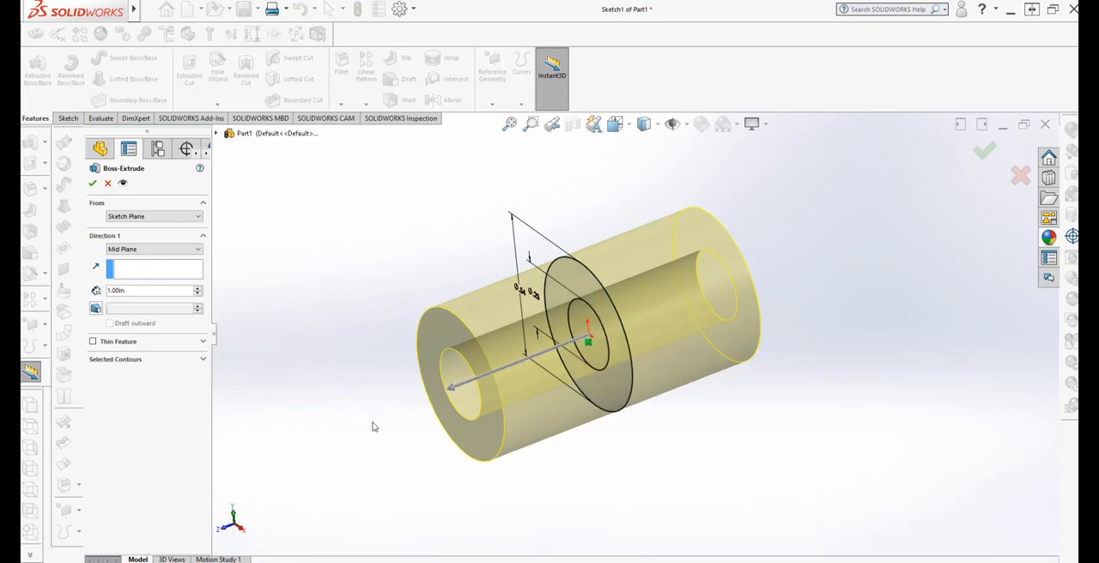
# Examine the hollow cylinder's extrusion preview along its full length and around the central sketch
pyautogui.moveTo(368, 407); pyautogui.dragTo(687, 427, button='middle')
pyautogui.moveTo(765, 373); pyautogui.dragTo(782, 413, button='middle')
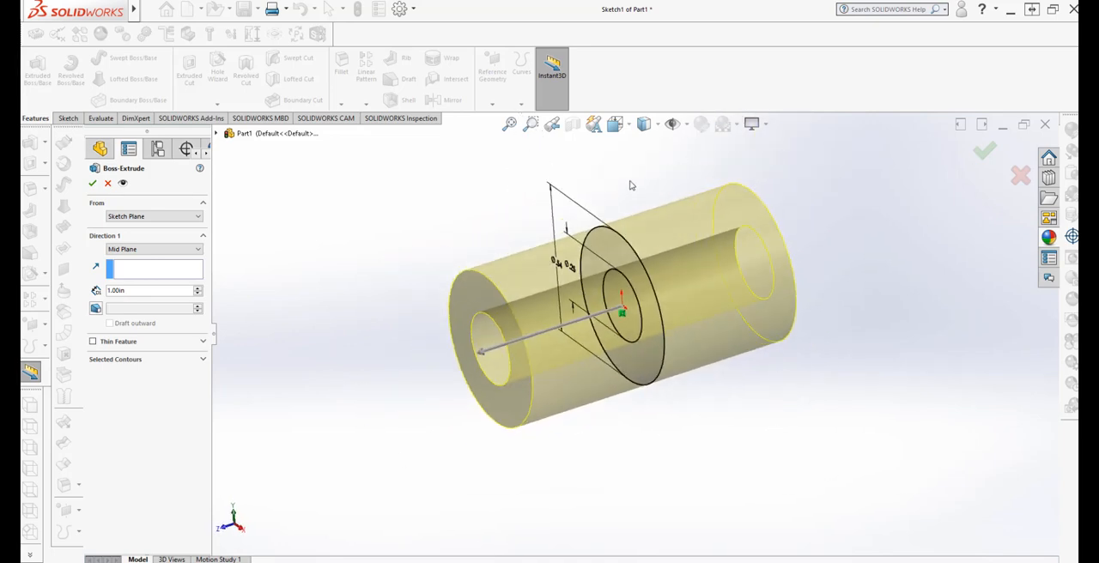
pyautogui.scroll(-2, 632, 184)
pyautogui.scroll(2, 606, 346)
pyautogui.scroll(-2, 626, 498)
pyautogui.scroll(1, 660, 481)
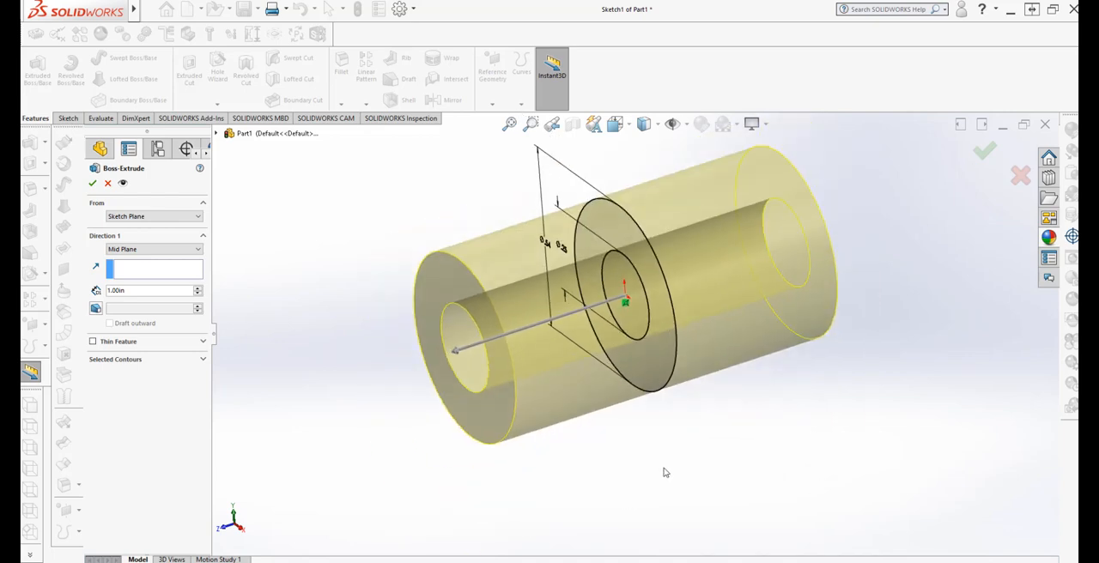
pyautogui.scroll(1, 684, 430)
pyautogui.scroll(-2, 715, 231)
pyautogui.moveTo(638, 334); pyautogui.dragTo(650, 321, button='middle')
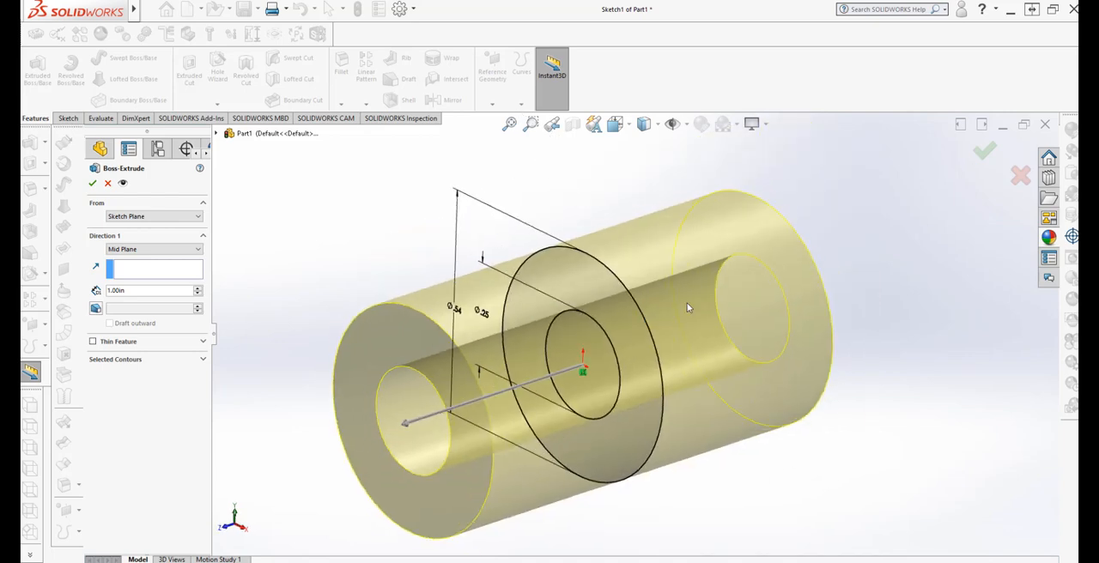
pyautogui.scroll(2, 687, 308)
pyautogui.moveTo(655, 523); pyautogui.dragTo(652, 526, button='middle')
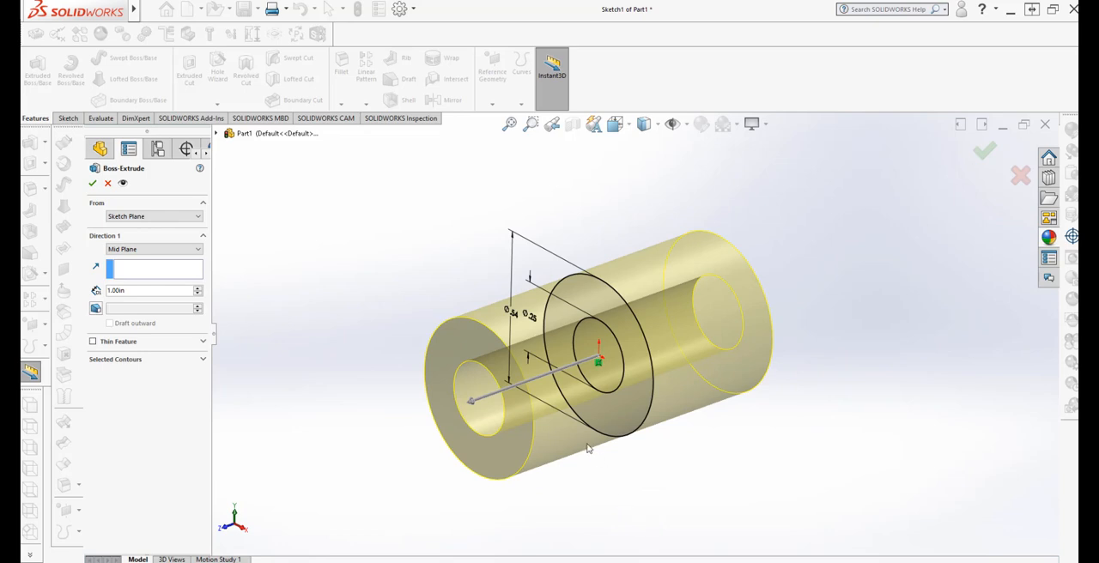
# Accept the extrusion to create the solid hollow cylinder
pyautogui.click(92, 183)
pyautogui.click(385, 429)
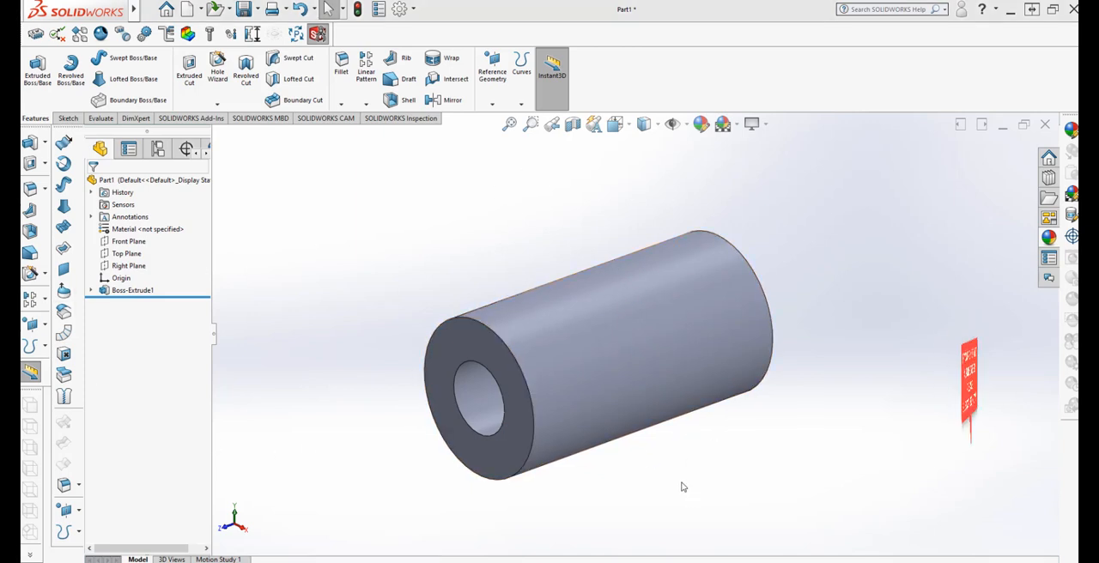
pyautogui.moveTo(682, 487)
pyautogui.mouseDown(button='middle')
pyautogui.moveTo(631, 475)
pyautogui.moveTo(672, 496)
pyautogui.moveTo(674, 508)
pyautogui.moveTo(655, 469)
pyautogui.moveTo(690, 498)
pyautogui.moveTo(674, 490)
pyautogui.mouseUp(button='middle')
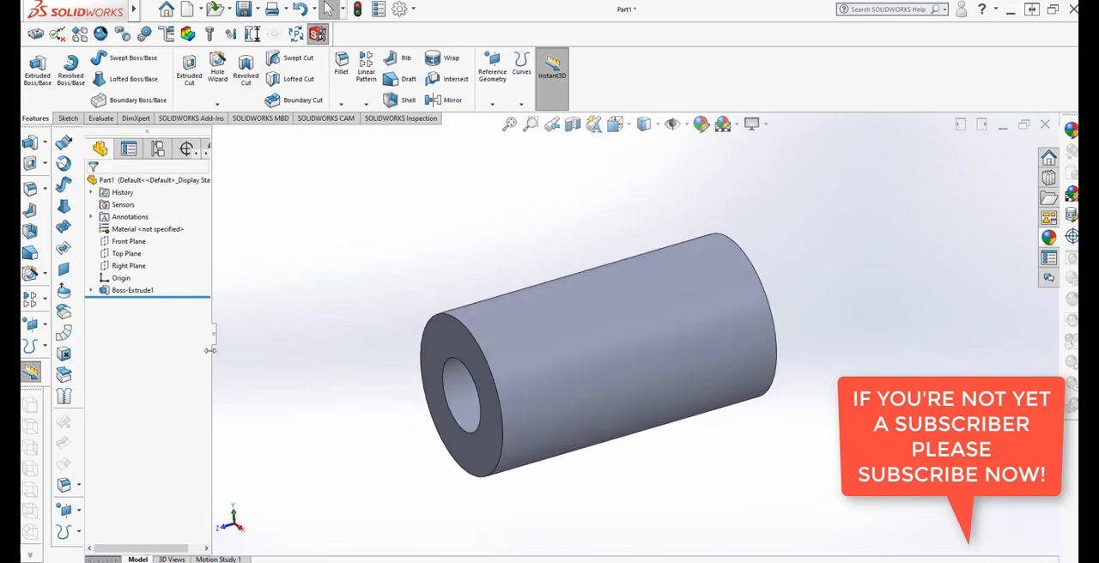
# Start a reference plane parallel to the Top Plane with an offset distance of 0.75 in above it
pyautogui.click(127, 253)
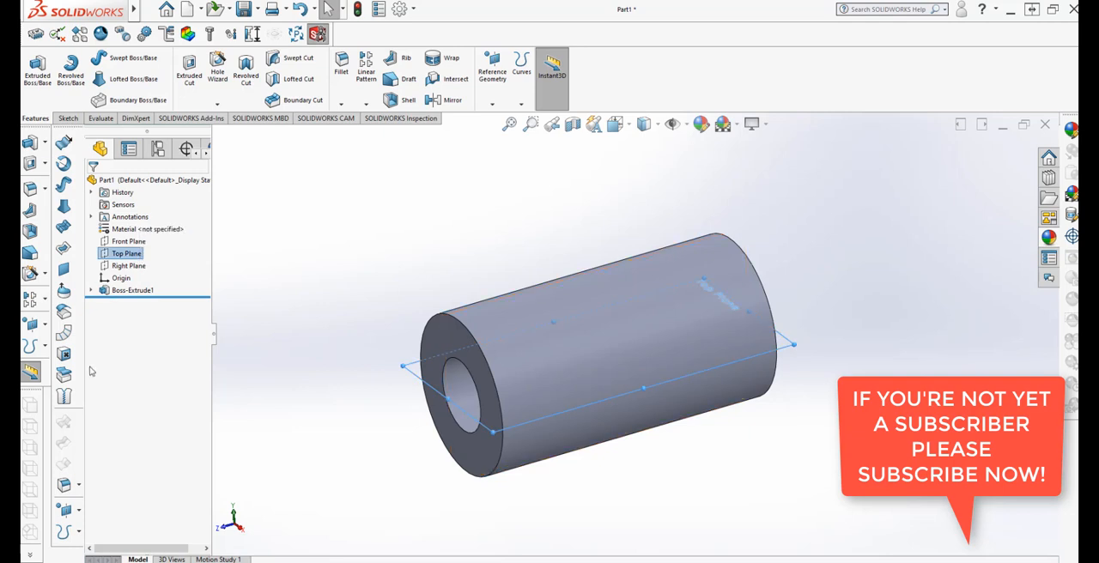
pyautogui.click(78, 512)
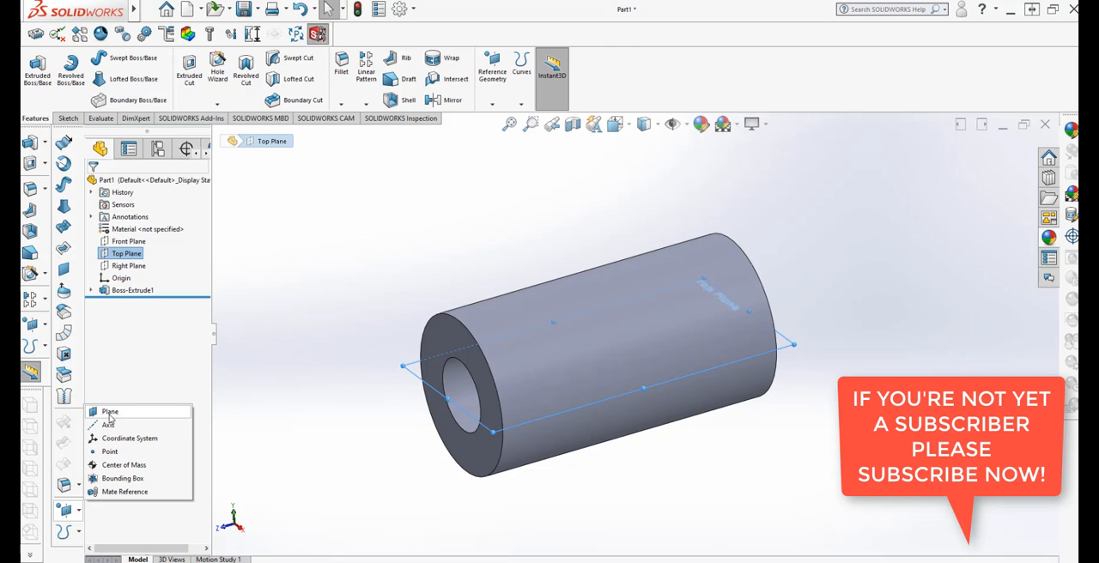
pyautogui.click(110, 414)
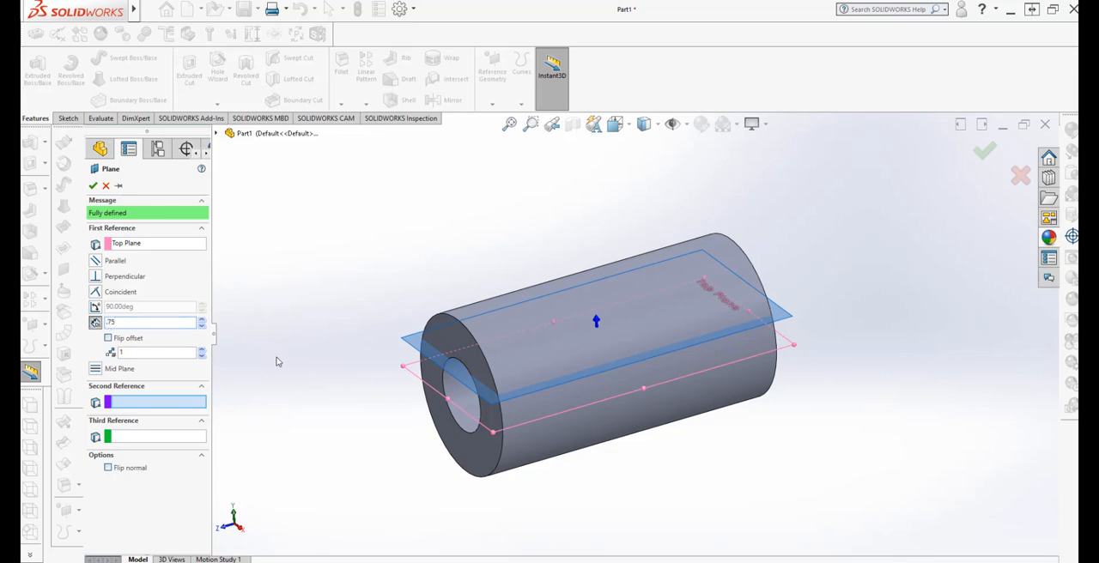
pyautogui.press('Return')
pyautogui.moveTo(306, 374); pyautogui.dragTo(351, 349, button='middle')
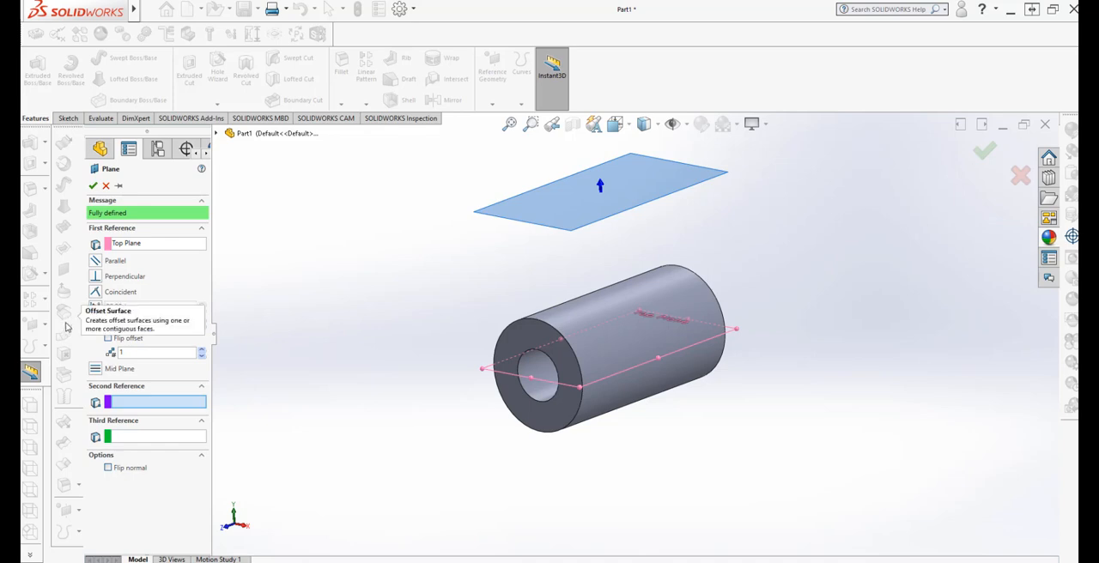
# Set the reference plane's offset from the Top Plane to 0.50 in and create the plane
pyautogui.write('.5')
pyautogui.click(175, 496)
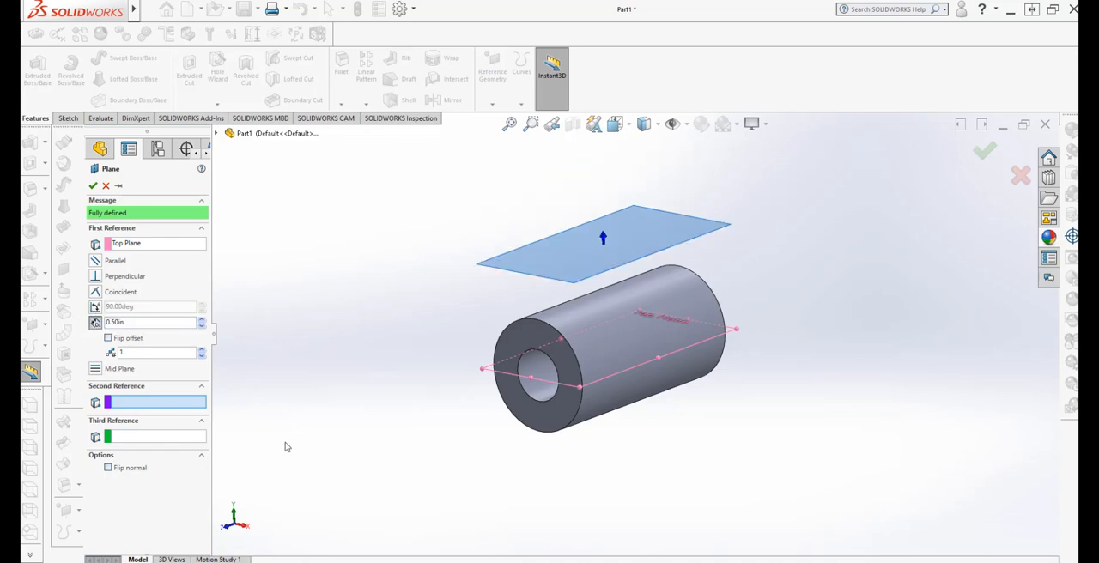
pyautogui.moveTo(287, 447)
pyautogui.mouseDown(button='middle')
pyautogui.moveTo(246, 401)
pyautogui.moveTo(282, 439)
pyautogui.moveTo(271, 455)
pyautogui.mouseUp(button='middle')
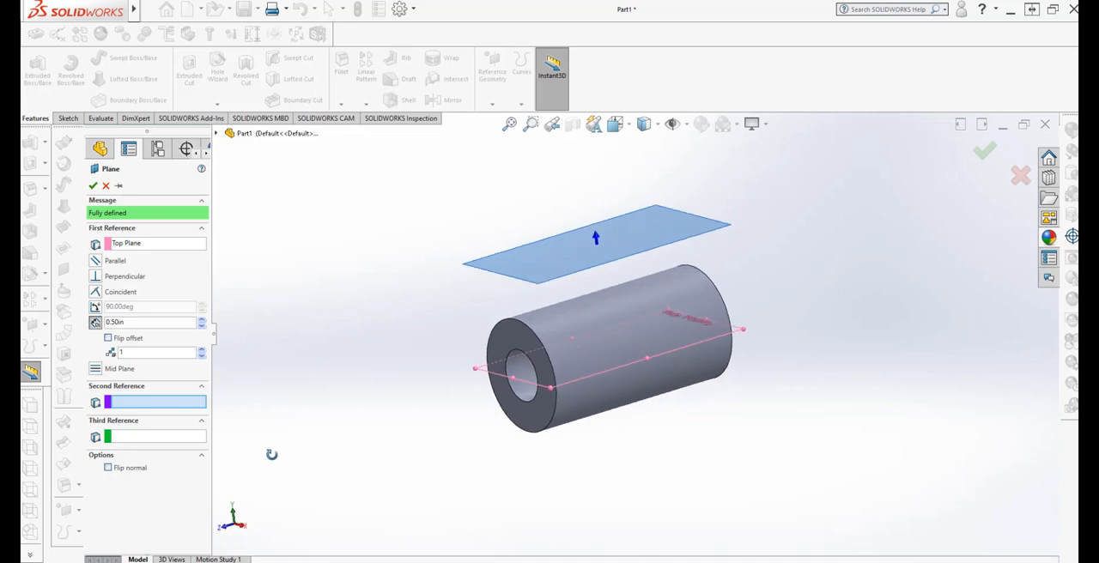
pyautogui.click(93, 186)
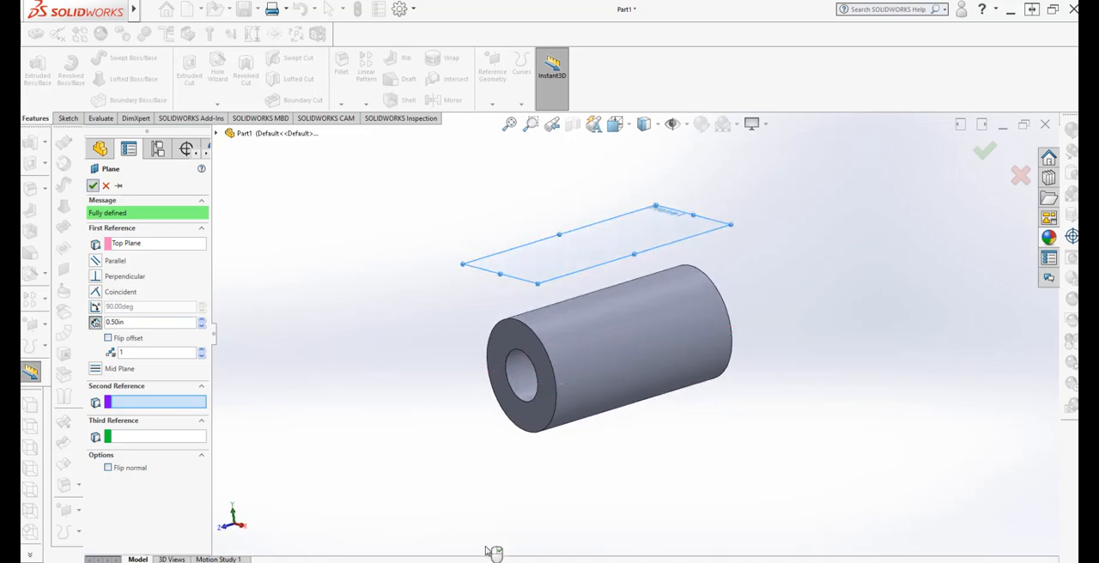
# Start a sketch on the new offset plane and draw a circle about 0.54 in in diameter centred on the origin
pyautogui.moveTo(319, 372); pyautogui.dragTo(296, 366, button='middle')
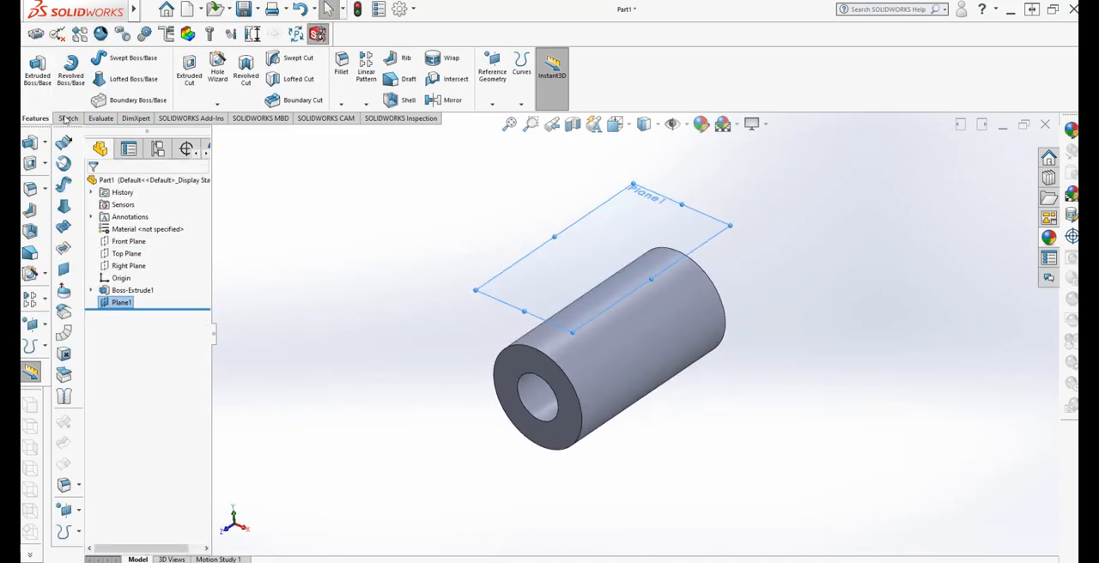
pyautogui.click(68, 118)
pyautogui.click(35, 68)
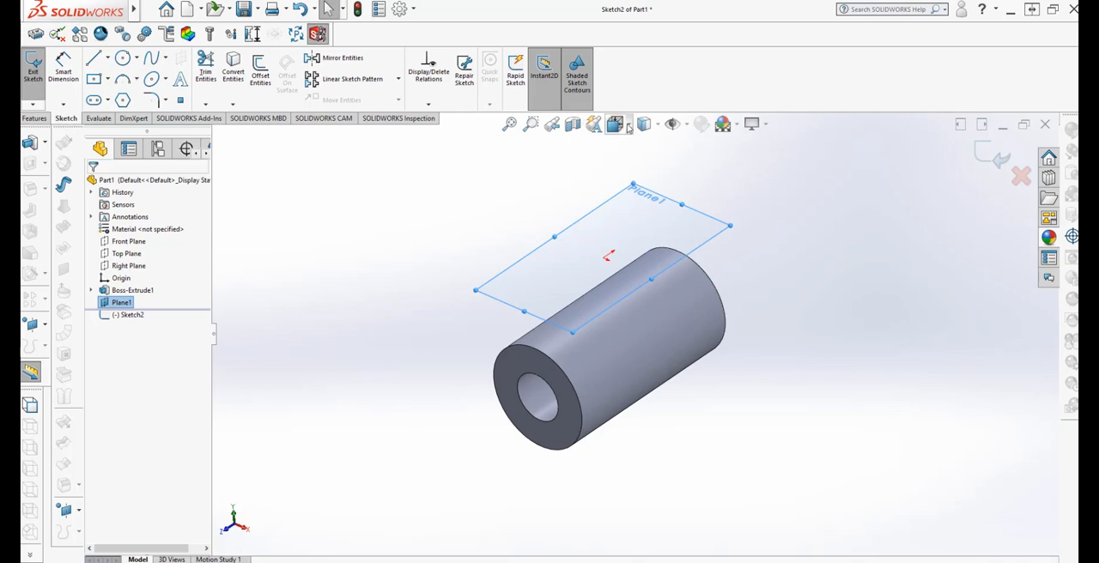
pyautogui.click(645, 125)
pyautogui.click(615, 125)
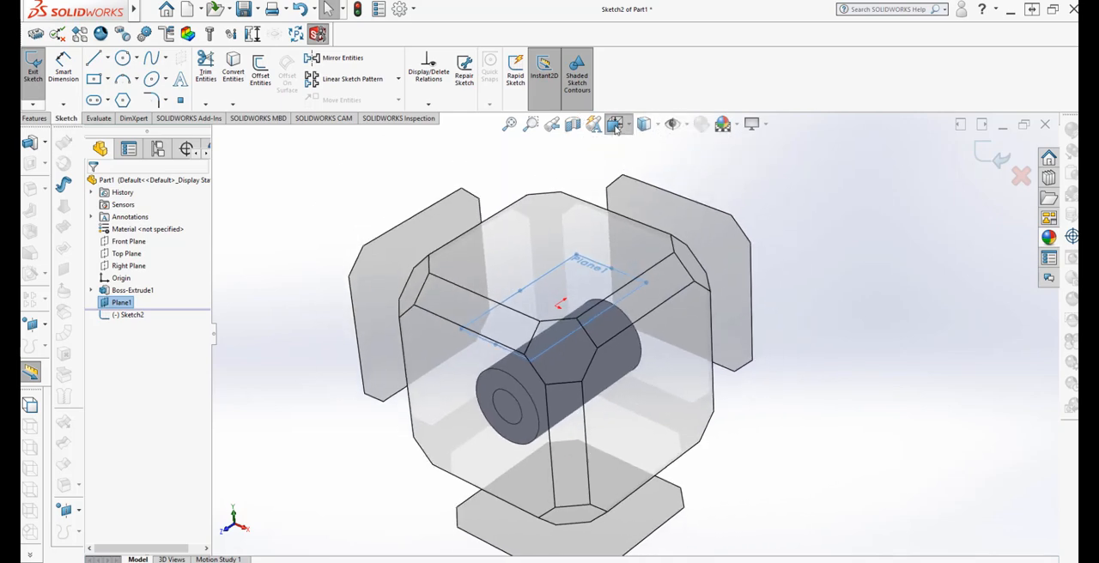
pyautogui.click(704, 215)
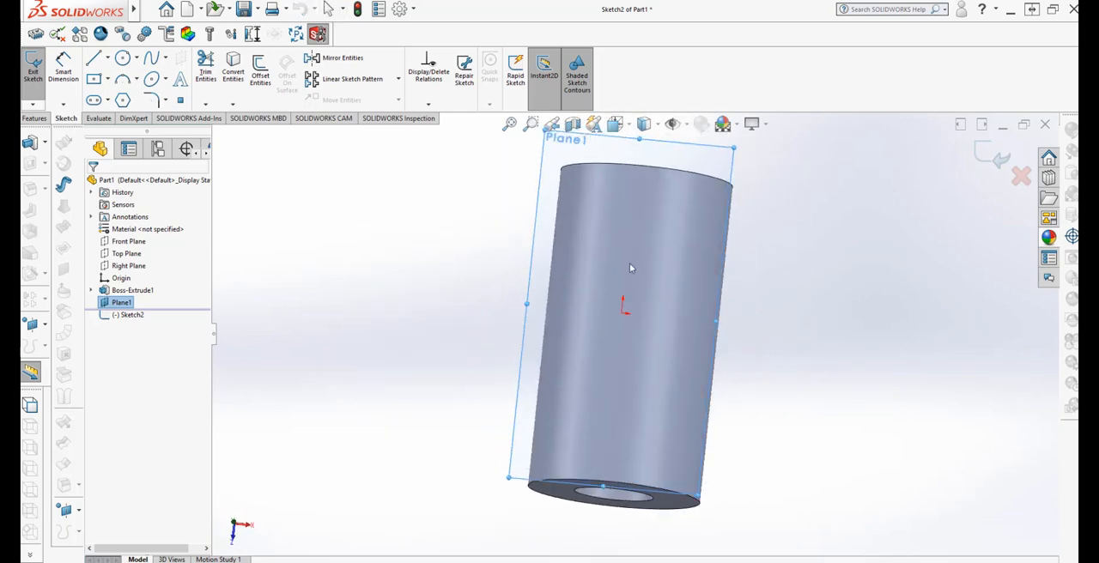
pyautogui.click(123, 58)
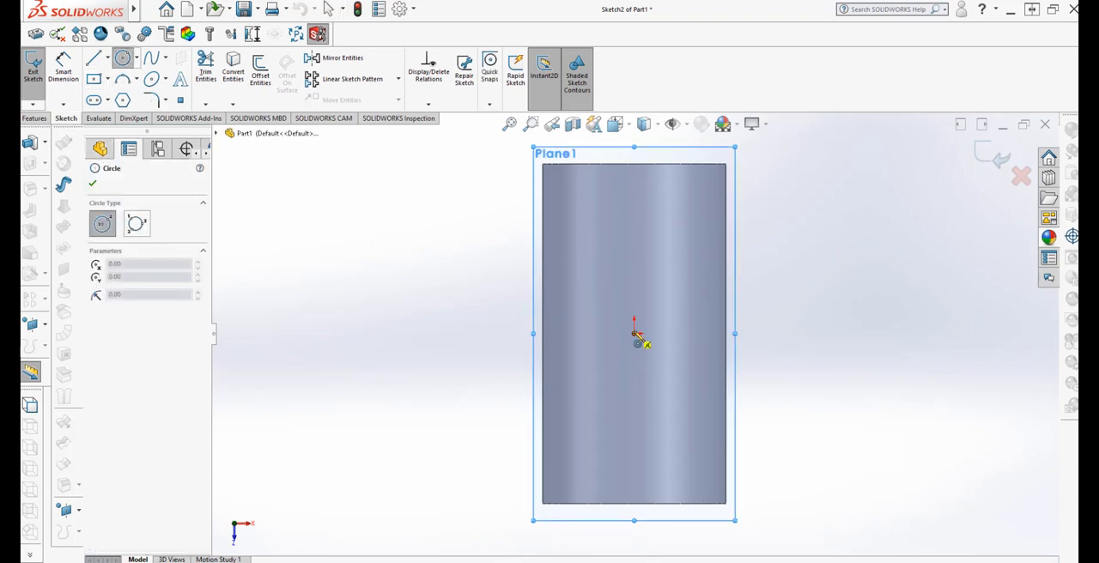
pyautogui.click(635, 333)
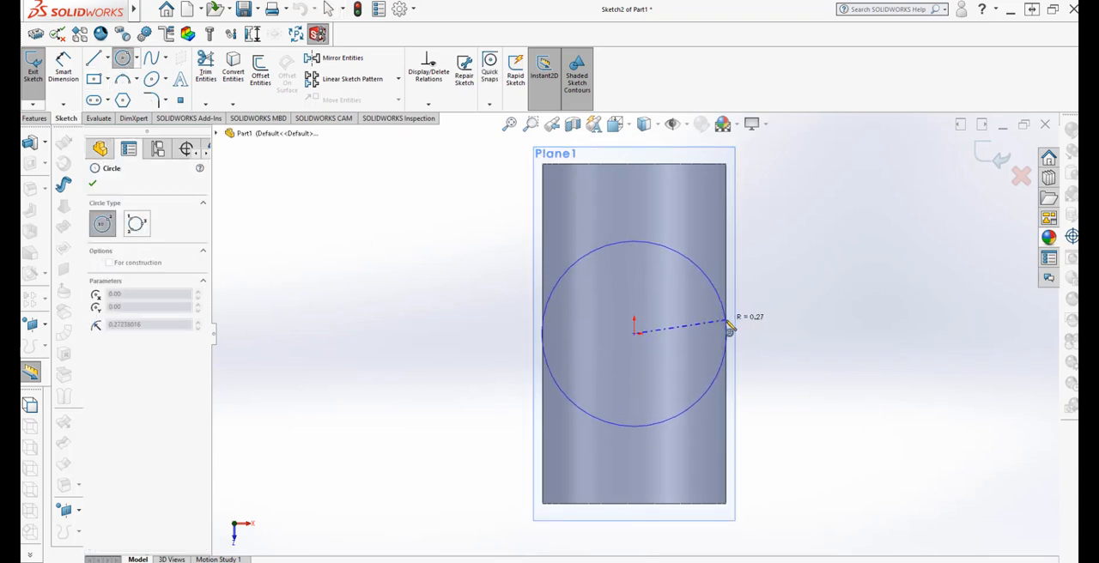
pyautogui.click(729, 327)
pyautogui.press('Escape')
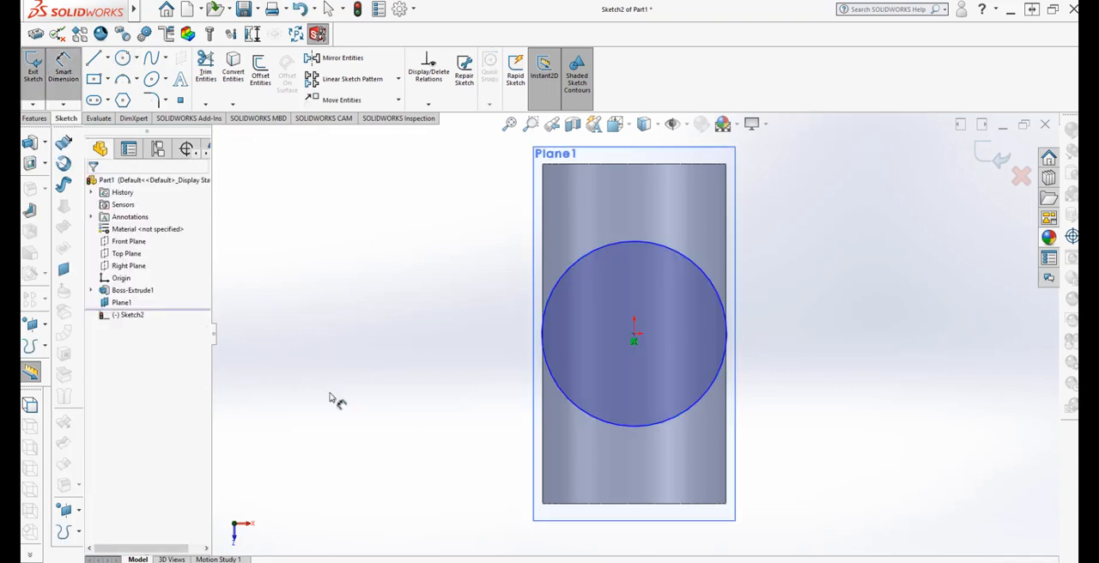
# Dimension the circle on the offset plane and set its diameter to 0.54 in
pyautogui.click(557, 397)
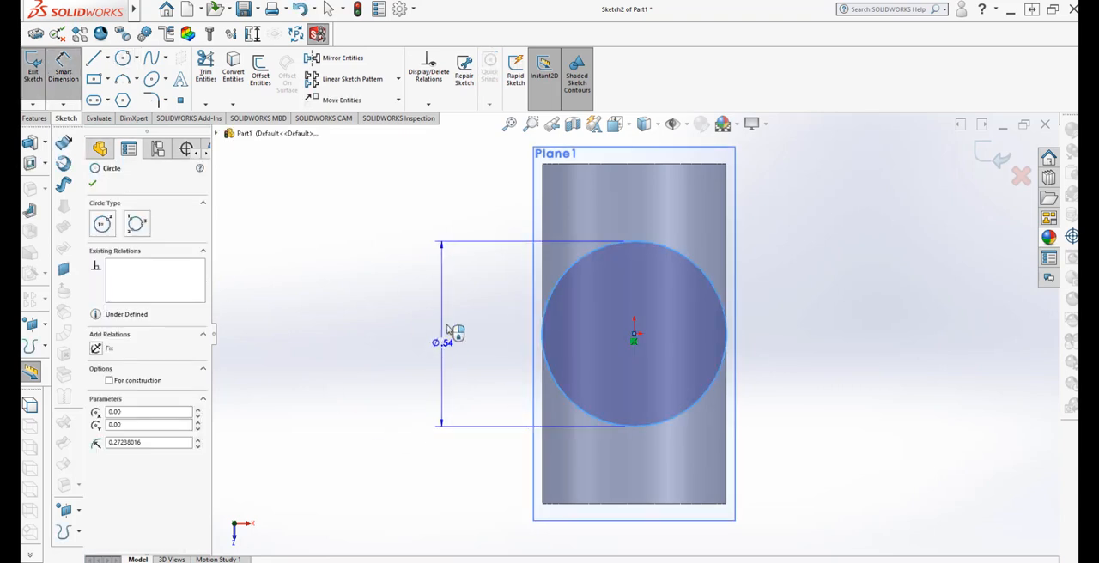
pyautogui.click(446, 330)
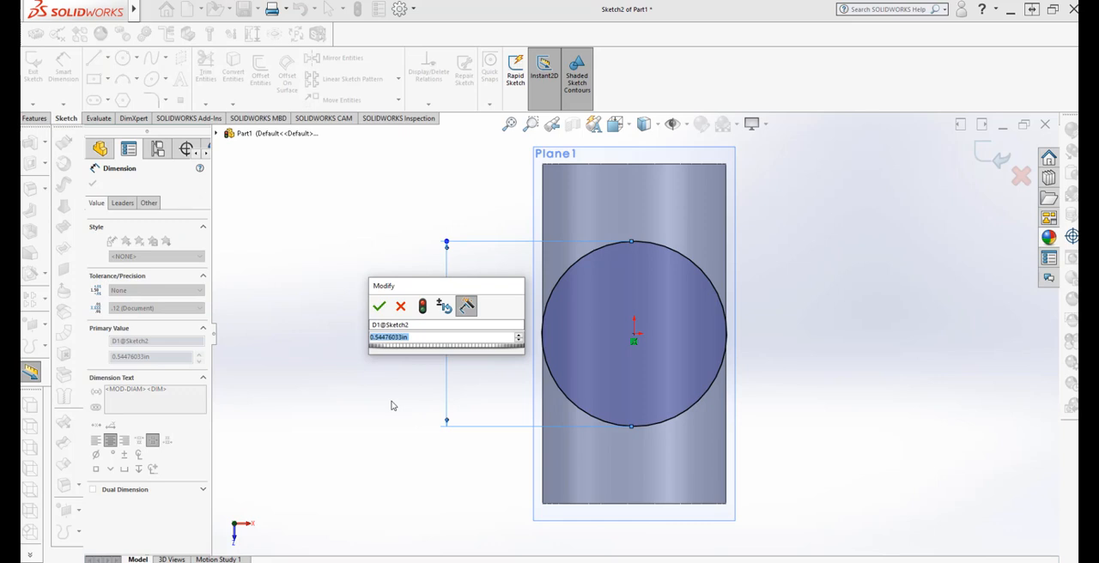
pyautogui.write('.54')
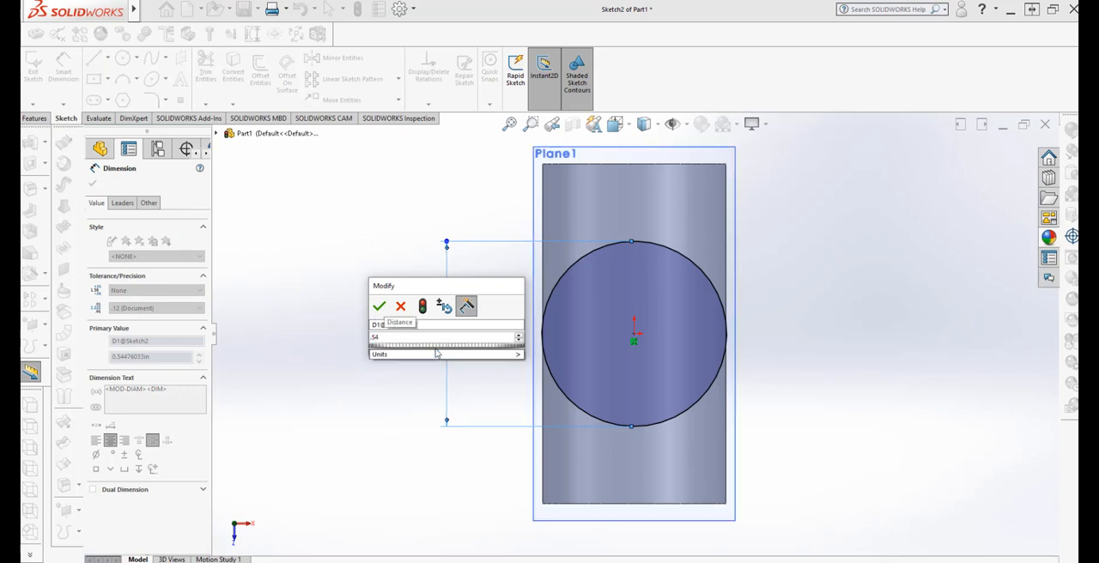
pyautogui.moveTo(436, 354)
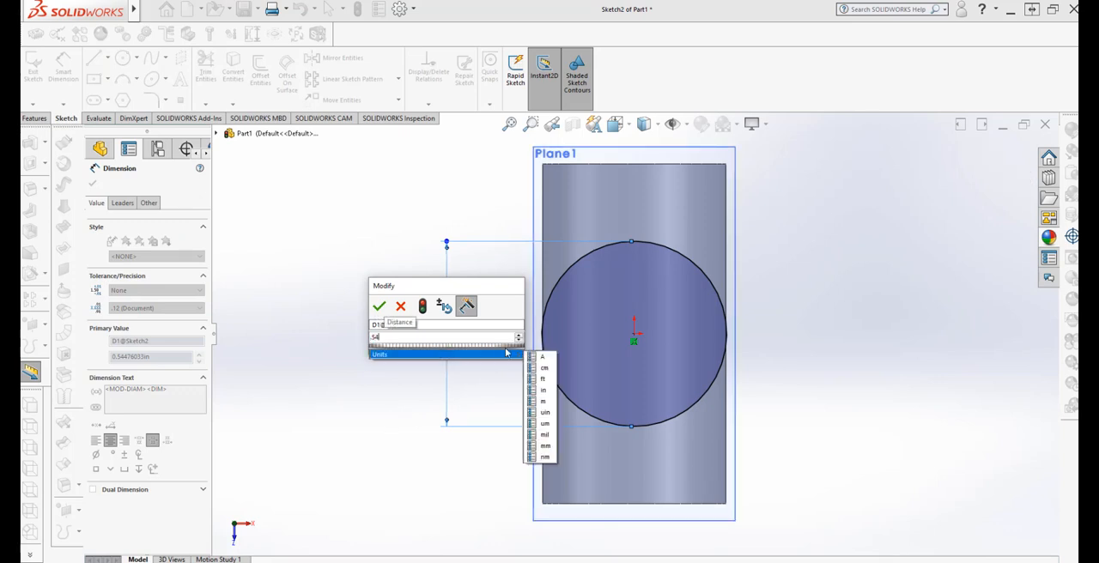
pyautogui.click(545, 392)
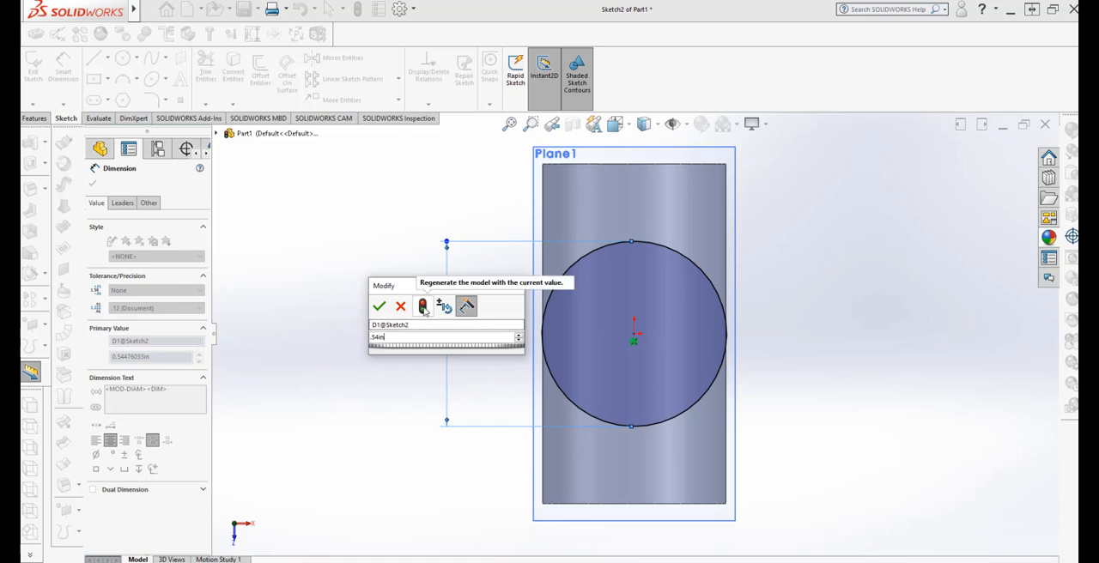
pyautogui.click(424, 307)
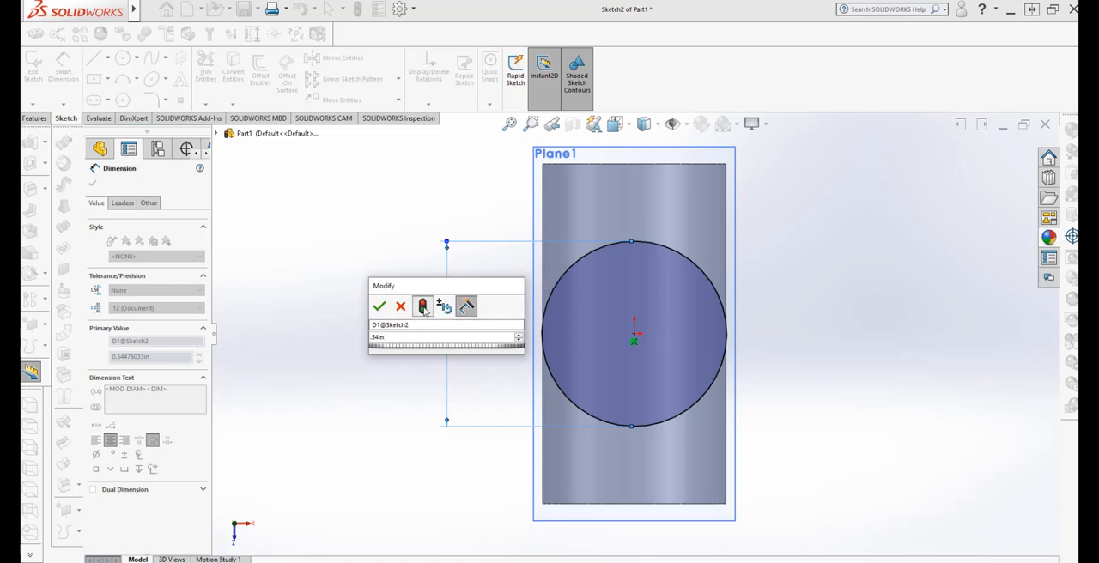
pyautogui.click(379, 308)
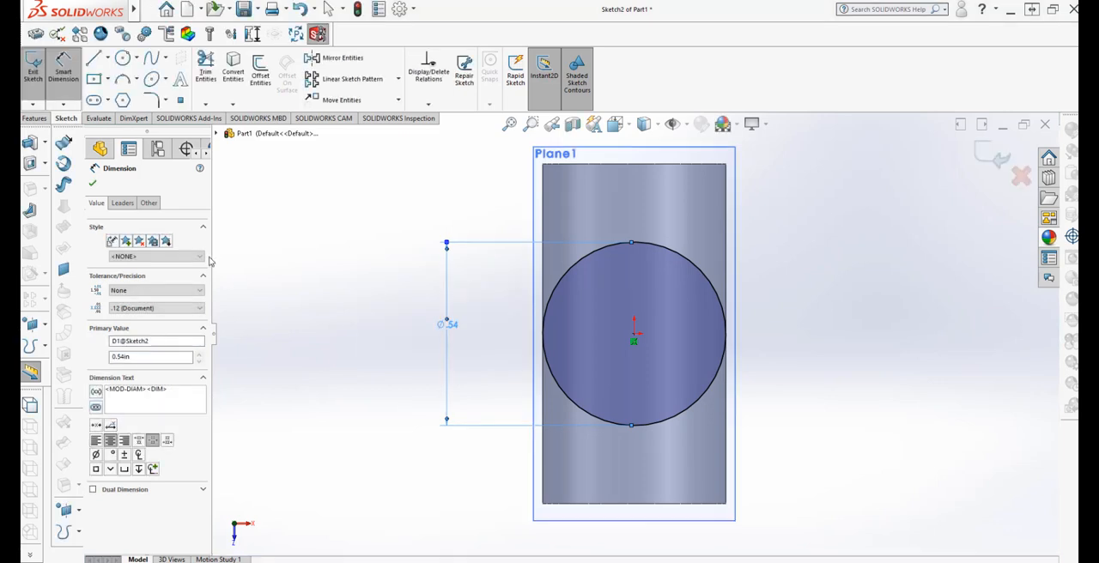
pyautogui.click(92, 186)
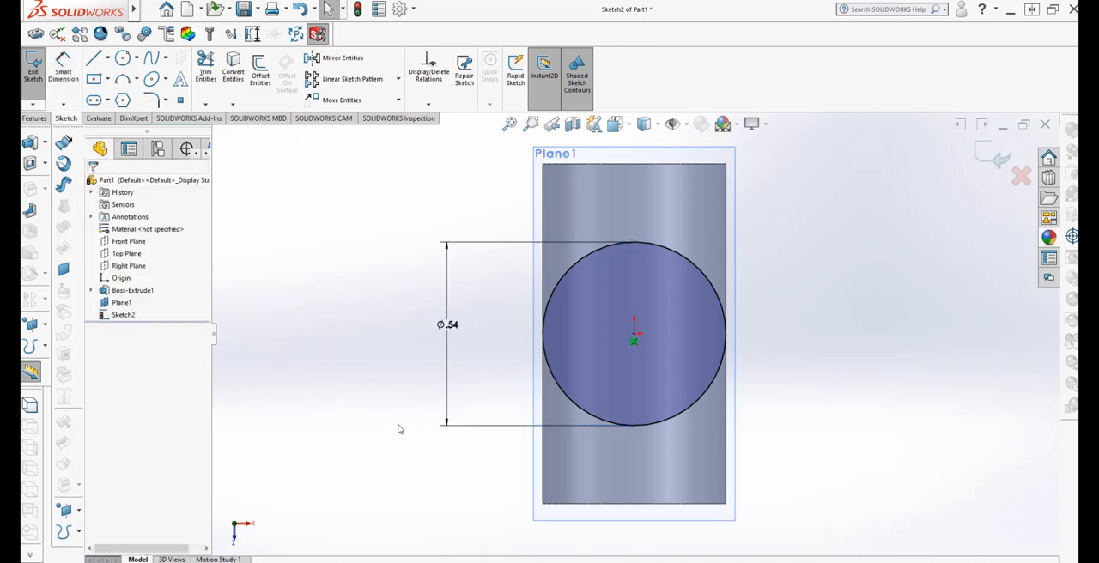
# Draw a second circle about 0.24 in in diameter centred on the origin, inside the 0.54 in circle
pyautogui.moveTo(395, 411); pyautogui.dragTo(434, 410, button='middle')
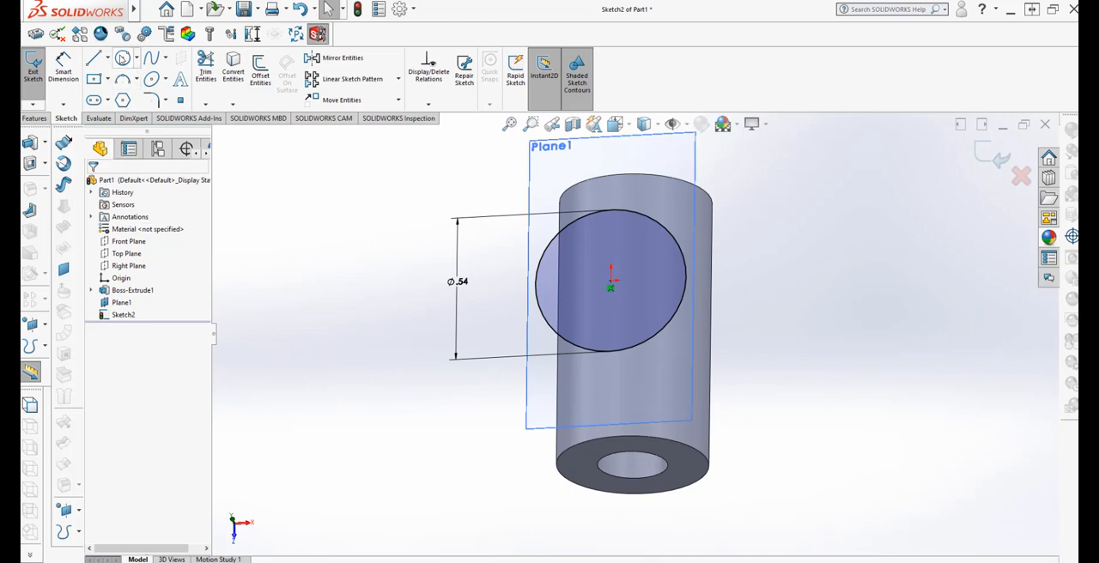
pyautogui.click(123, 58)
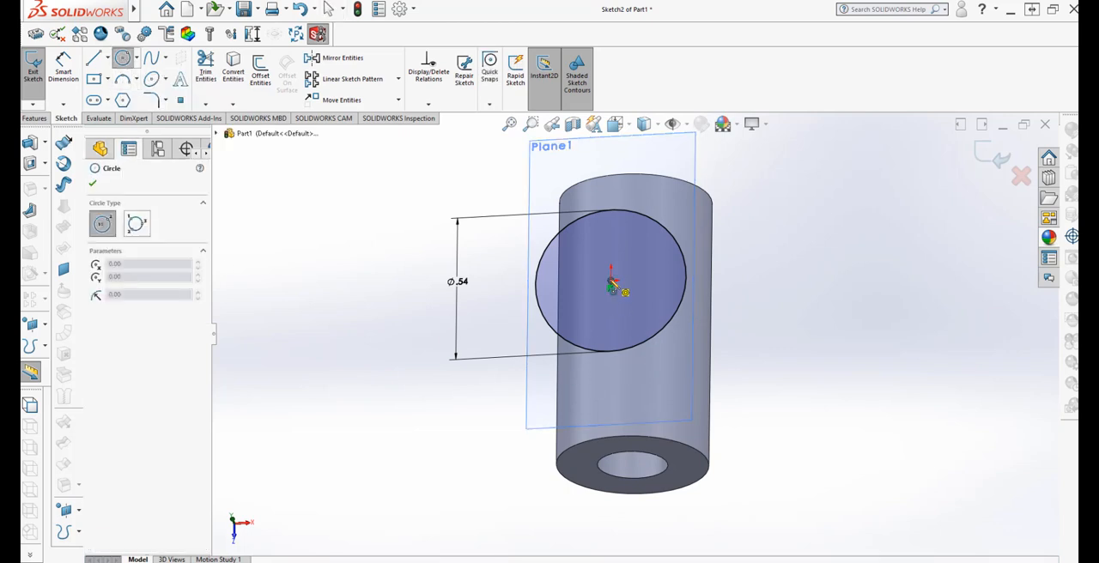
pyautogui.click(611, 282)
pyautogui.click(635, 259)
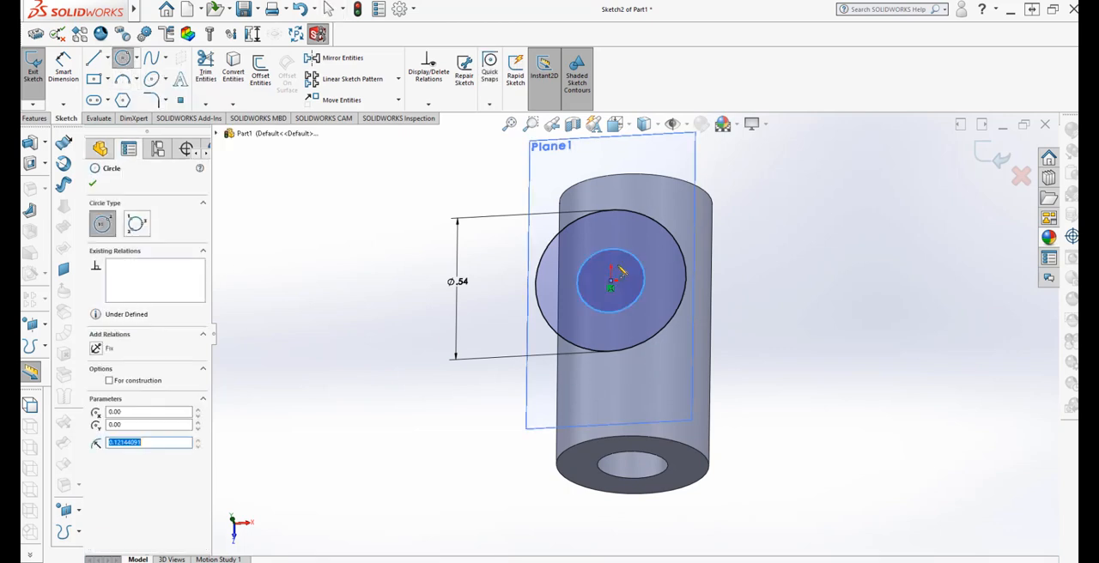
# Dimension the inner circle and set its diameter to 0.25 in
pyautogui.click(63, 68)
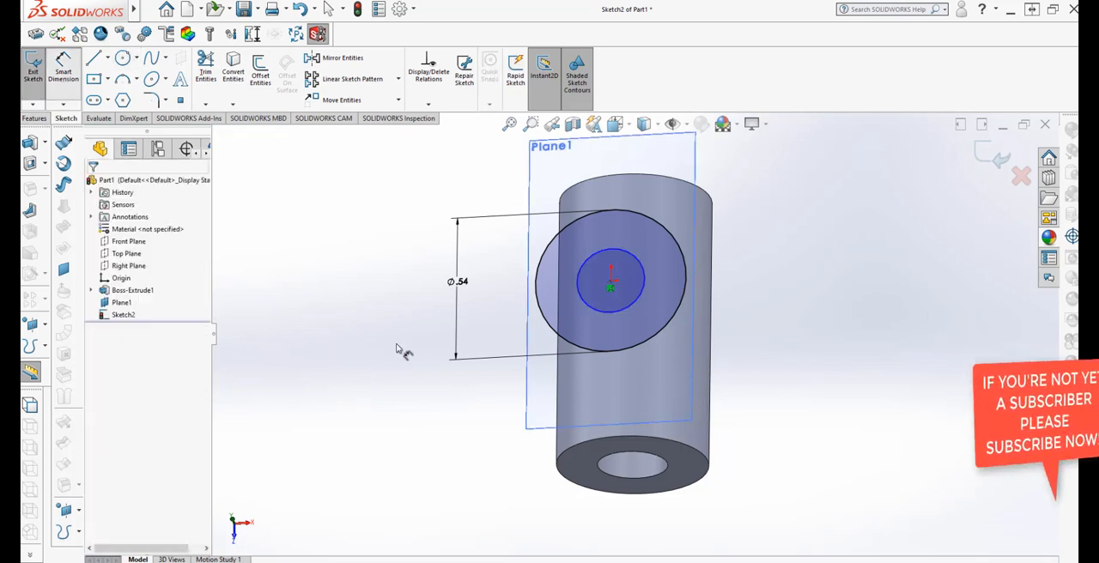
pyautogui.click(594, 312)
pyautogui.click(496, 318)
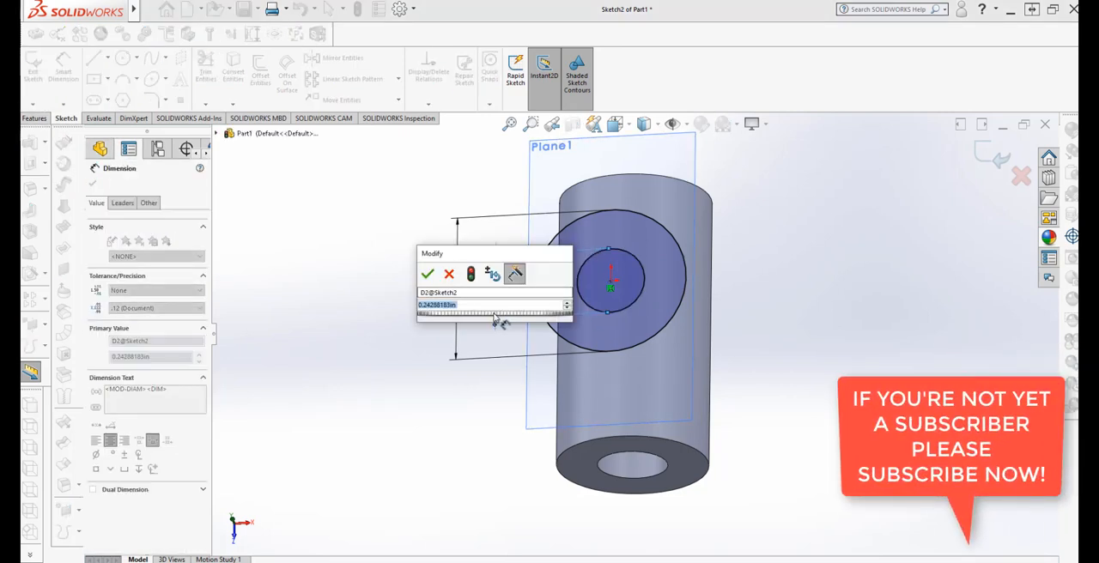
pyautogui.write('.25')
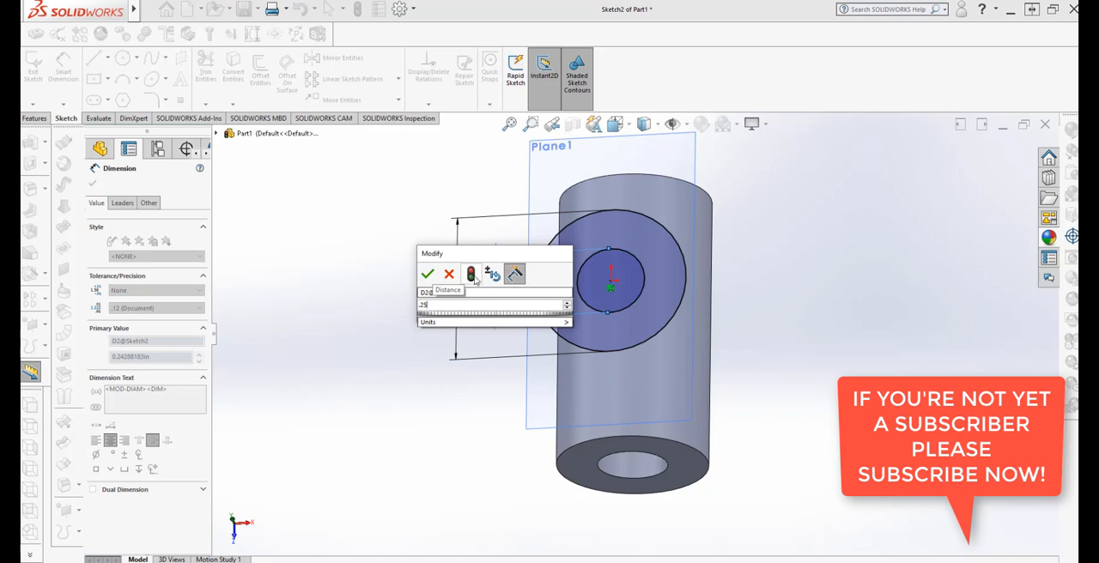
pyautogui.click(429, 277)
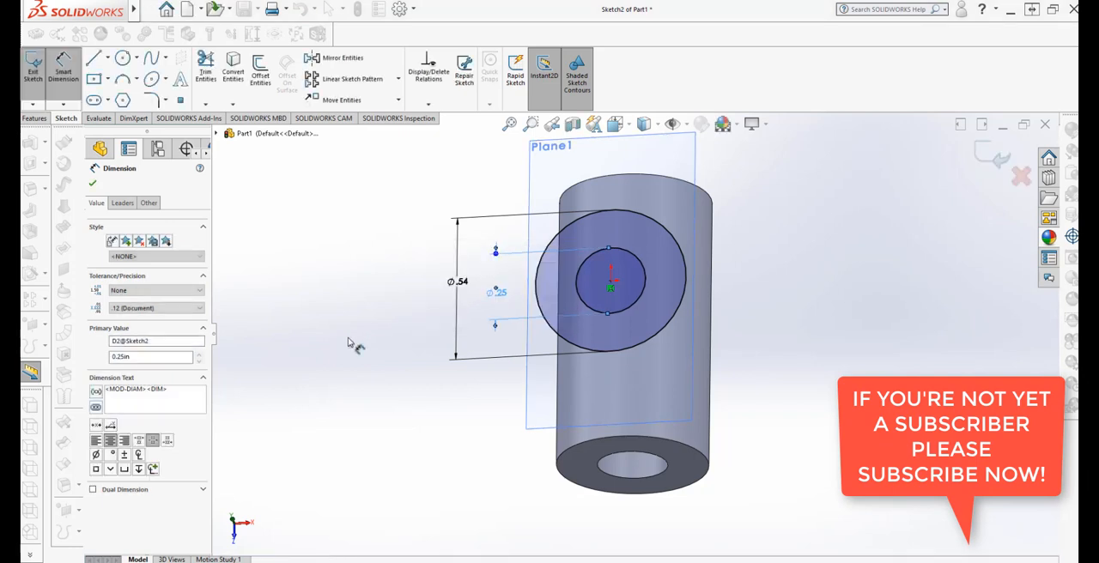
pyautogui.click(380, 380)
# Extrude the two-circle sketch with the Up To Surface end condition, ending on the horizontal cylinder's outer face with merged result
pyautogui.moveTo(381, 379)
pyautogui.mouseDown(button='middle')
pyautogui.moveTo(369, 276)
pyautogui.moveTo(338, 265)
pyautogui.moveTo(361, 306)
pyautogui.moveTo(375, 284)
pyautogui.moveTo(351, 304)
pyautogui.moveTo(360, 335)
pyautogui.moveTo(350, 345)
pyautogui.mouseUp(button='middle')
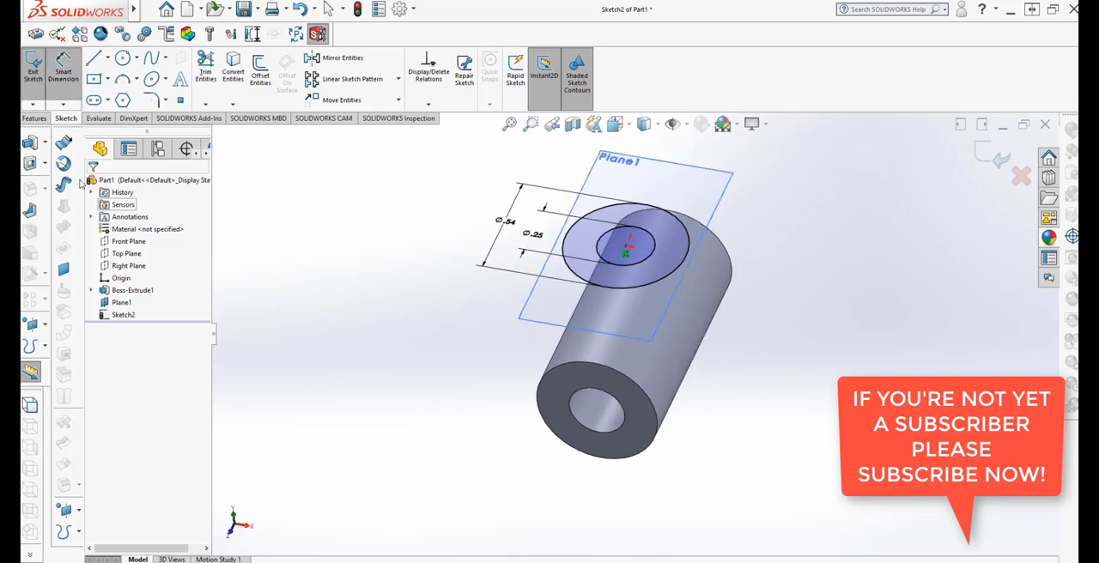
pyautogui.click(35, 118)
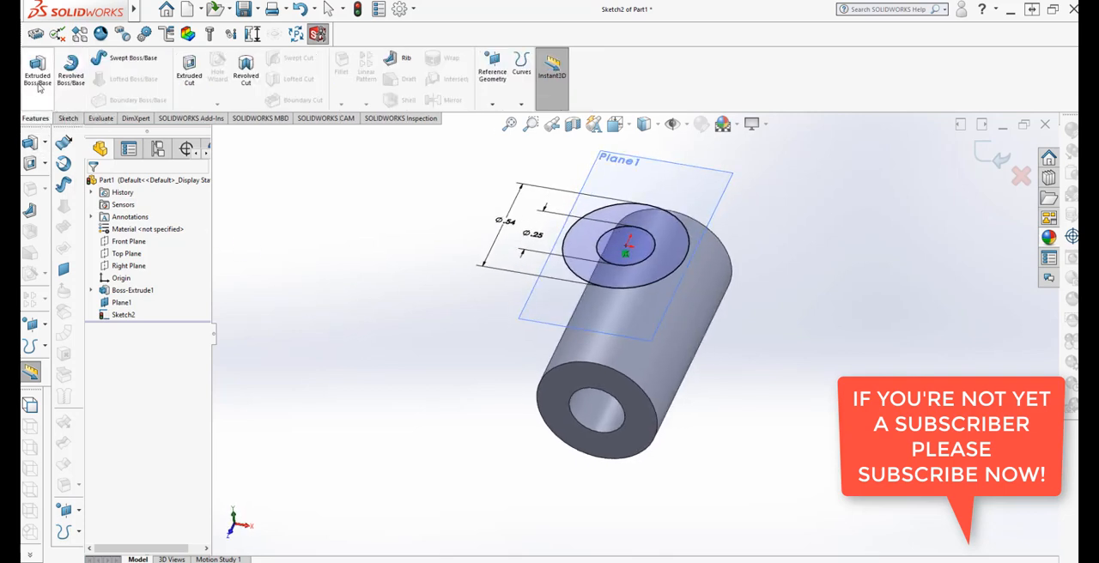
pyautogui.click(38, 72)
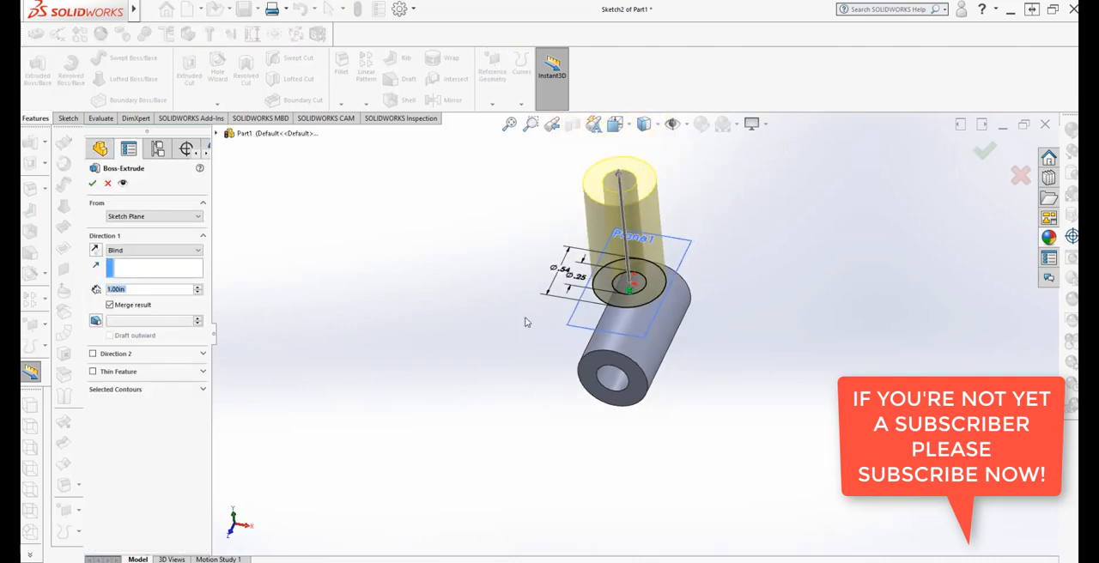
pyautogui.click(155, 251)
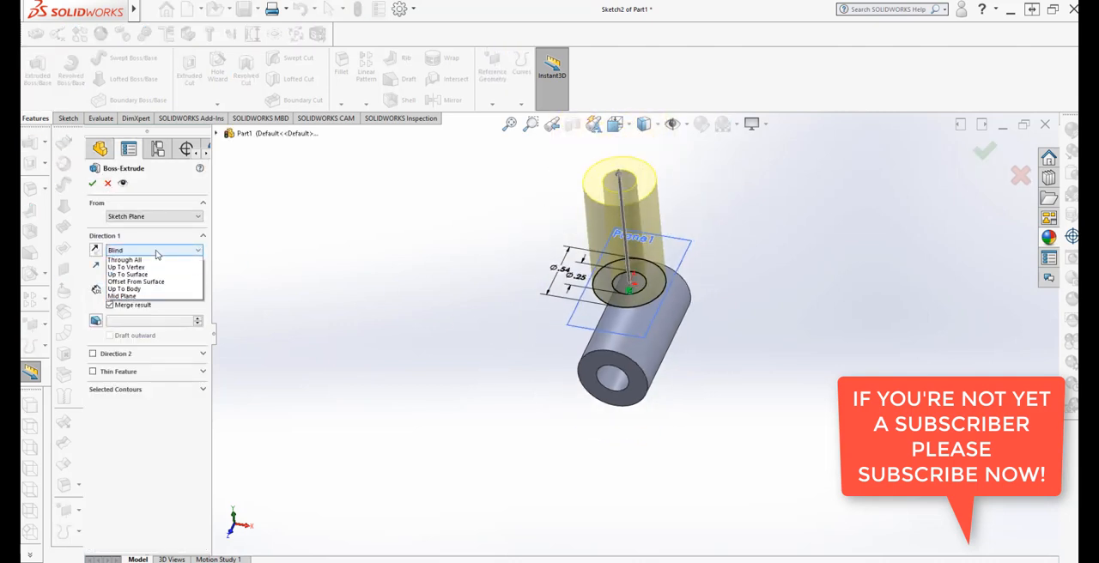
pyautogui.click(127, 282)
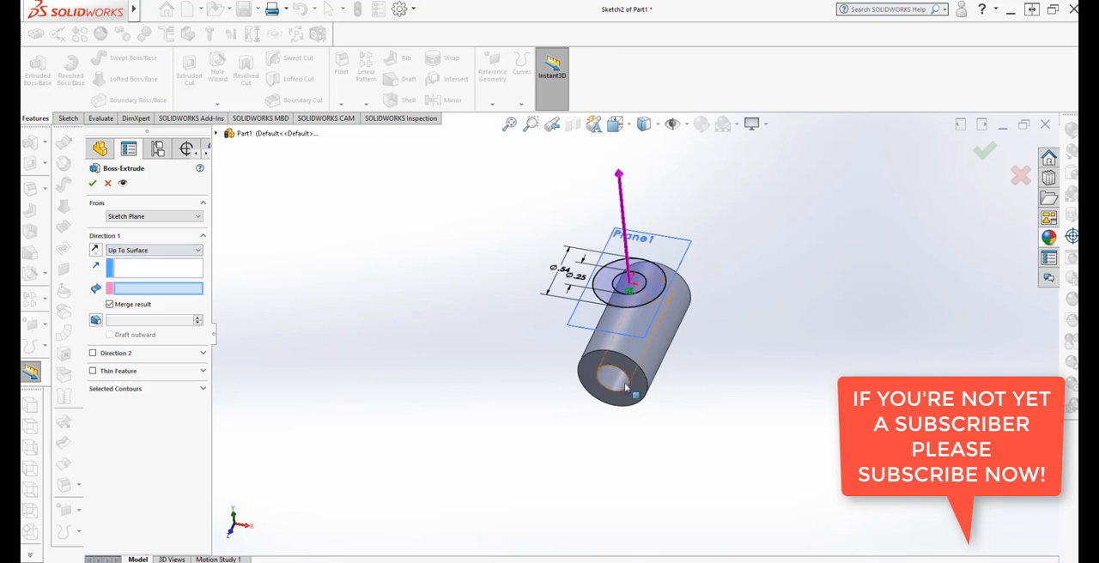
pyautogui.click(670, 335)
pyautogui.moveTo(496, 456); pyautogui.dragTo(424, 425, button='middle')
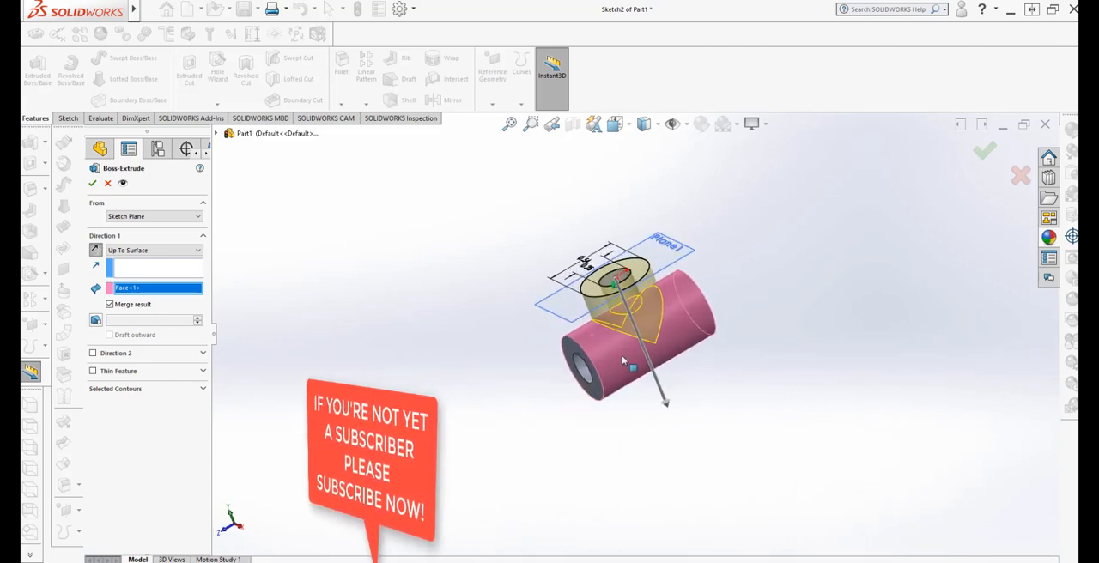
pyautogui.scroll(-2, 690, 341)
pyautogui.moveTo(748, 400)
pyautogui.mouseDown(button='middle')
pyautogui.moveTo(760, 339)
pyautogui.moveTo(749, 398)
pyautogui.mouseUp(button='middle')
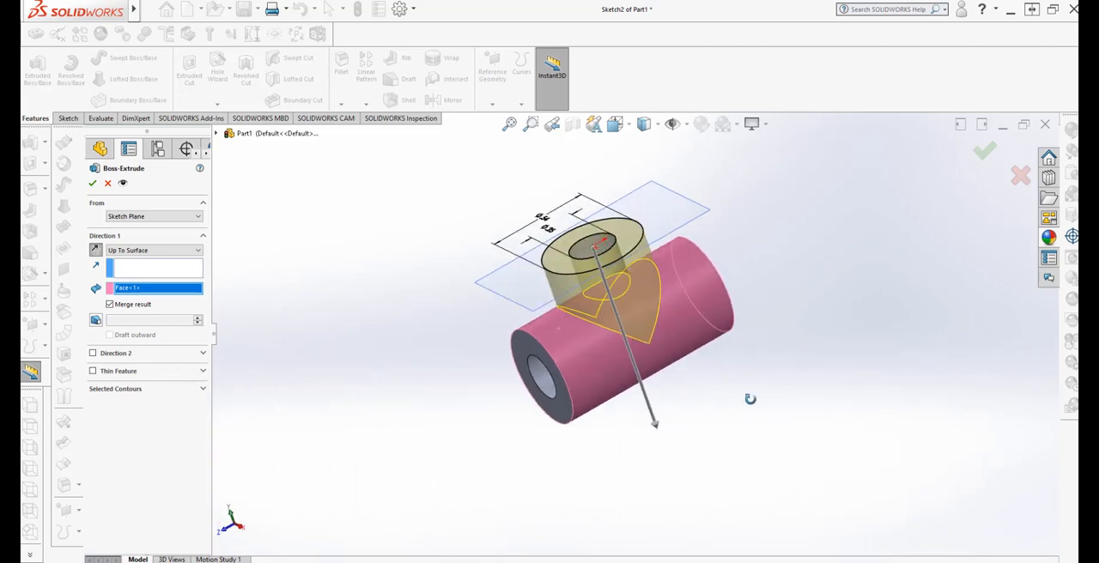
pyautogui.click(92, 183)
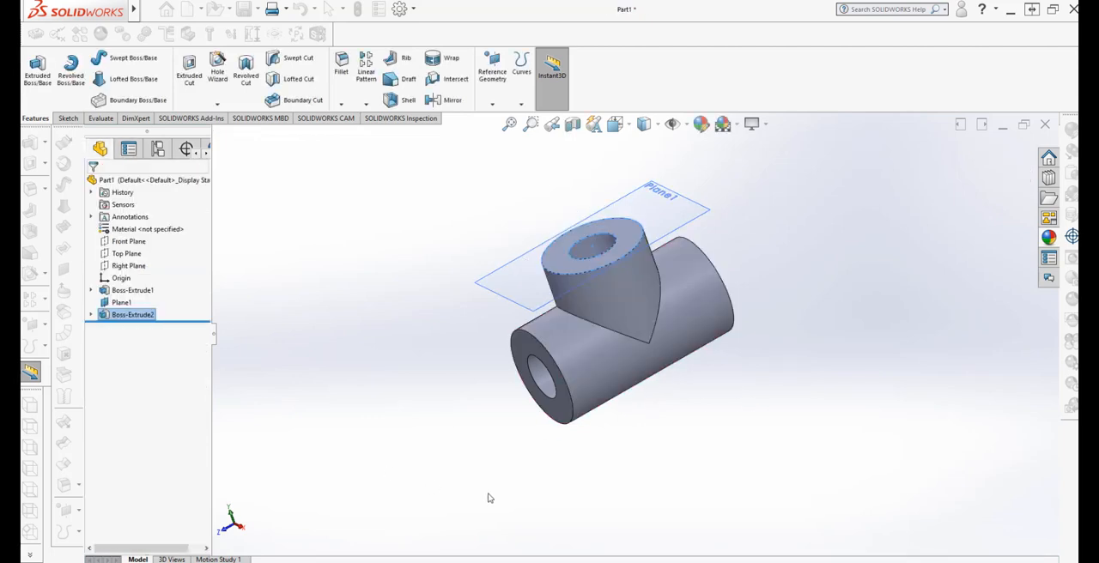
# Hide the offset reference plane at the top of the branch
pyautogui.moveTo(518, 498)
pyautogui.mouseDown(button='middle')
pyautogui.moveTo(545, 431)
pyautogui.moveTo(418, 380)
pyautogui.moveTo(508, 411)
pyautogui.moveTo(505, 489)
pyautogui.mouseUp(button='middle')
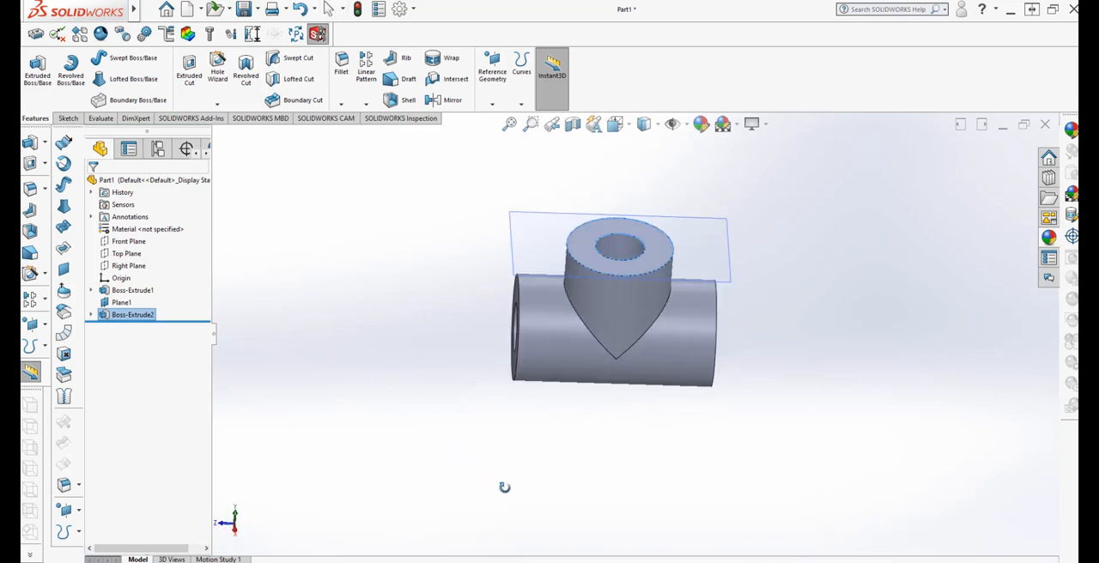
pyautogui.rightClick(516, 237)
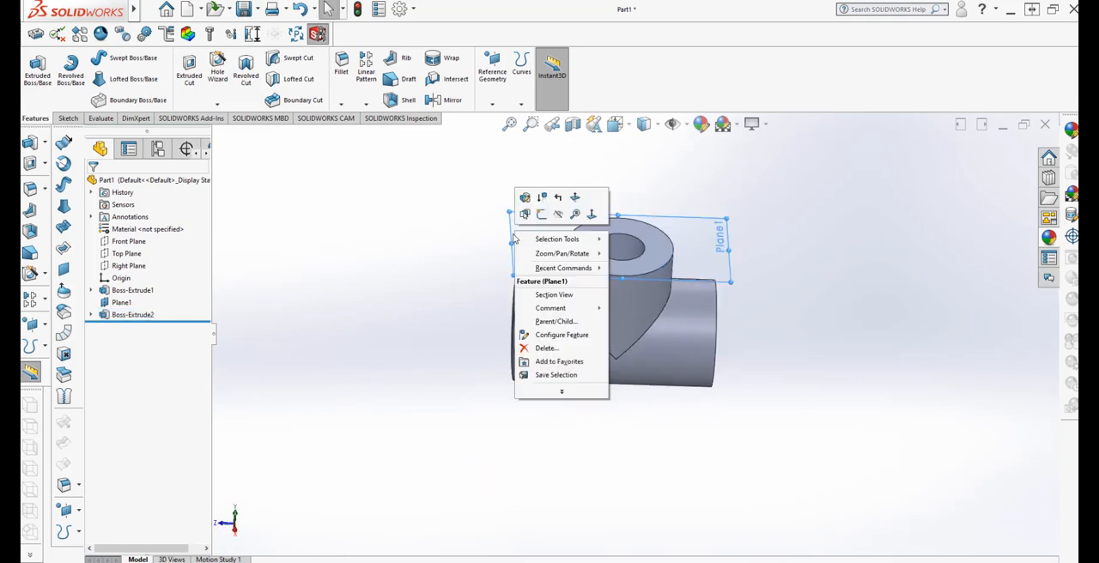
pyautogui.click(556, 215)
# Start a sketch on the branch's top annular face, convert the bore's circular edge into a sketch circle, and exit the sketch
pyautogui.moveTo(439, 481); pyautogui.dragTo(493, 444, button='middle')
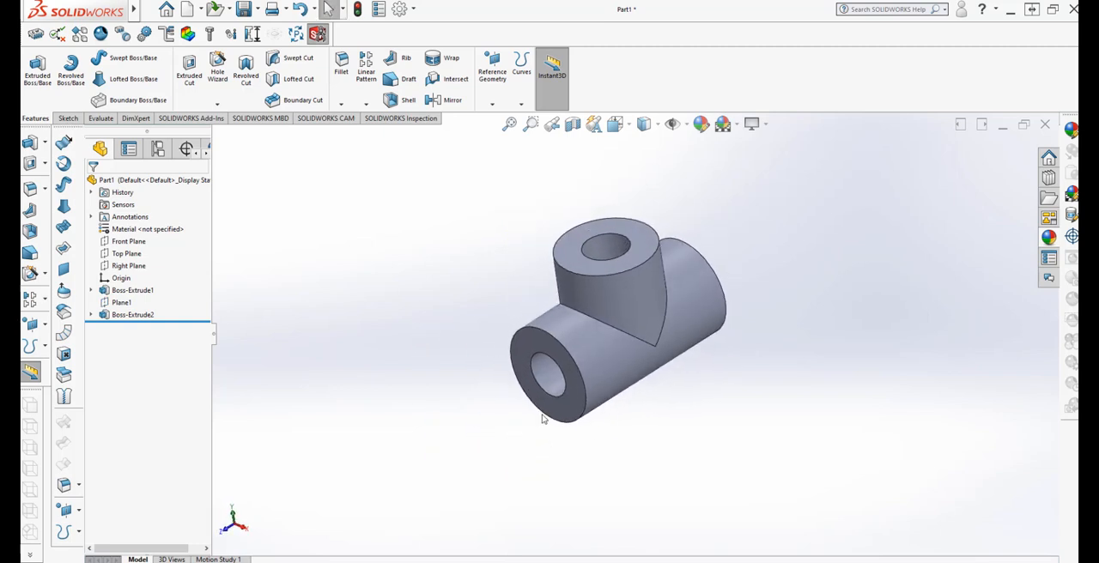
pyautogui.scroll(-2, 713, 283)
pyautogui.moveTo(610, 479); pyautogui.dragTo(635, 495, button='middle')
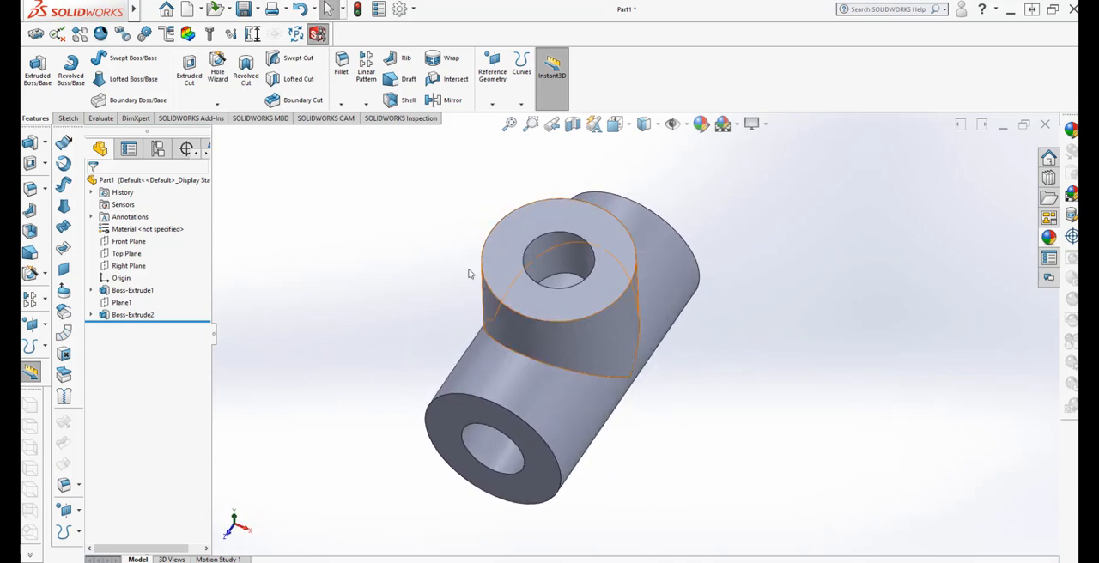
pyautogui.click(510, 290)
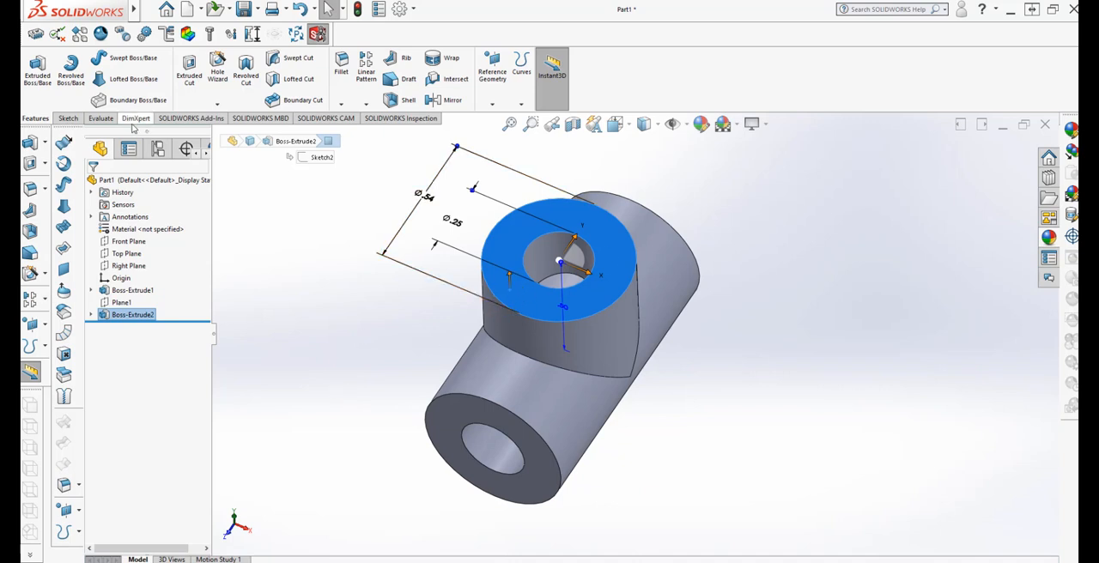
pyautogui.click(67, 118)
pyautogui.click(32, 69)
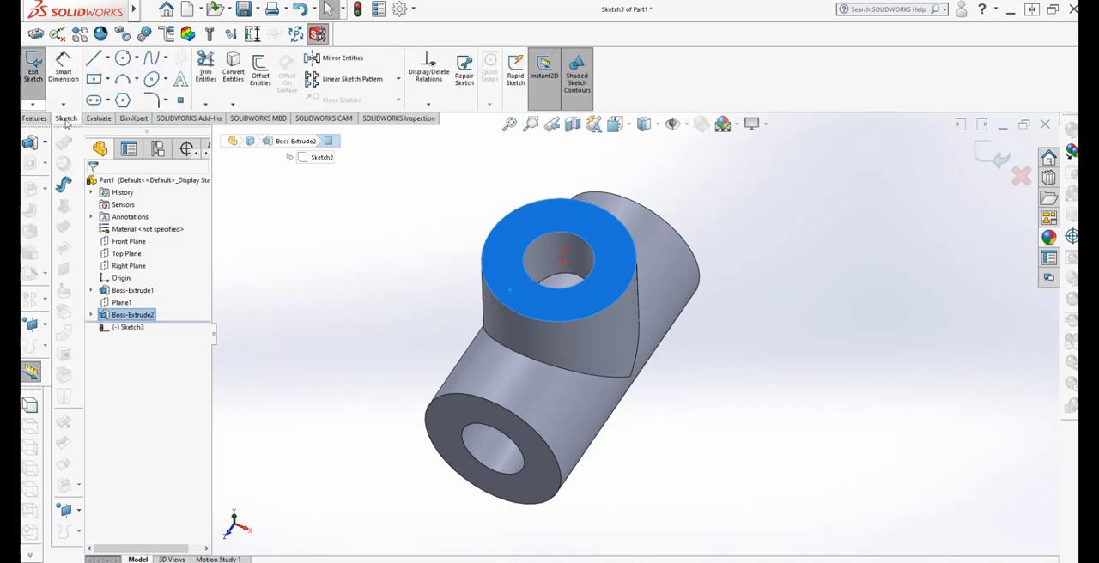
pyautogui.click(529, 279)
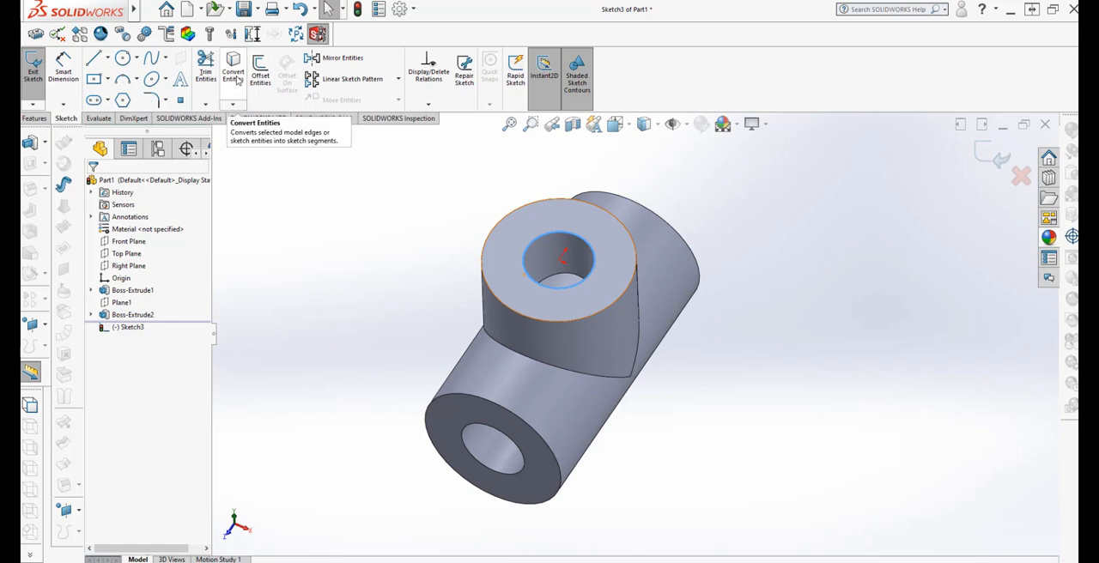
pyautogui.click(233, 71)
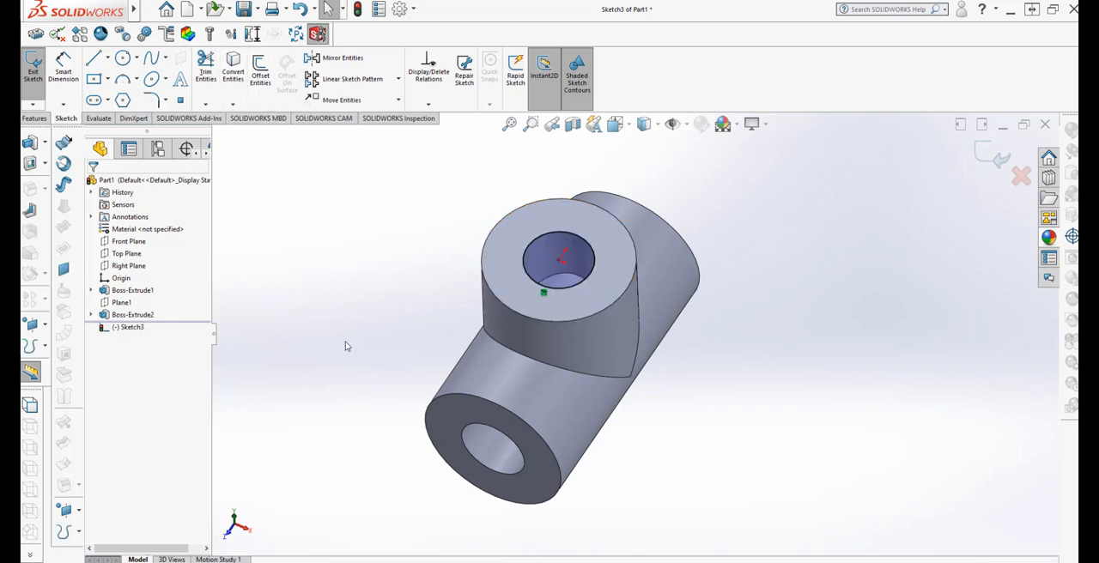
pyautogui.click(35, 106)
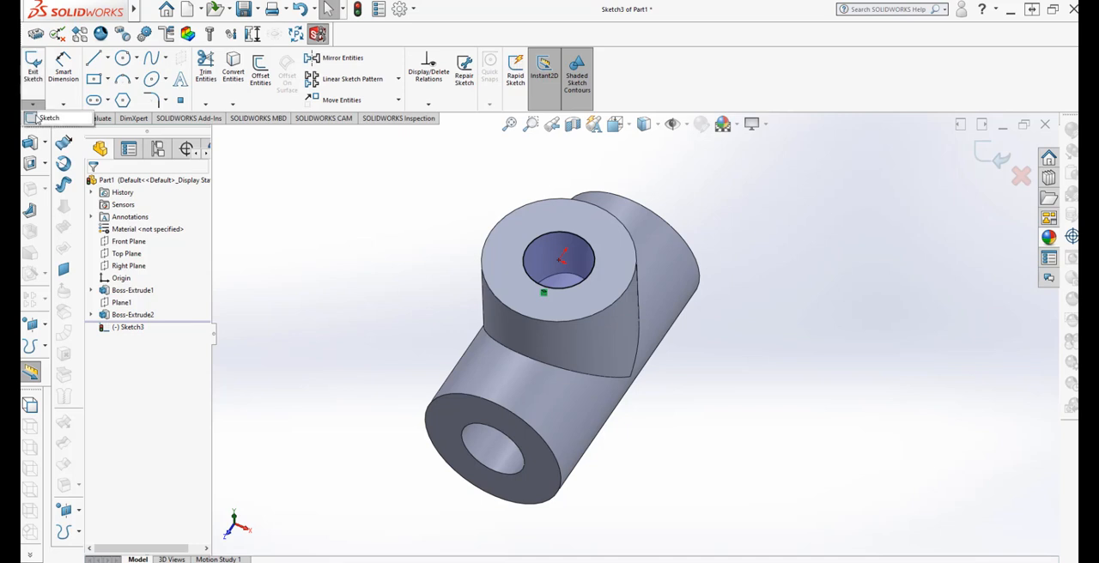
pyautogui.click(32, 120)
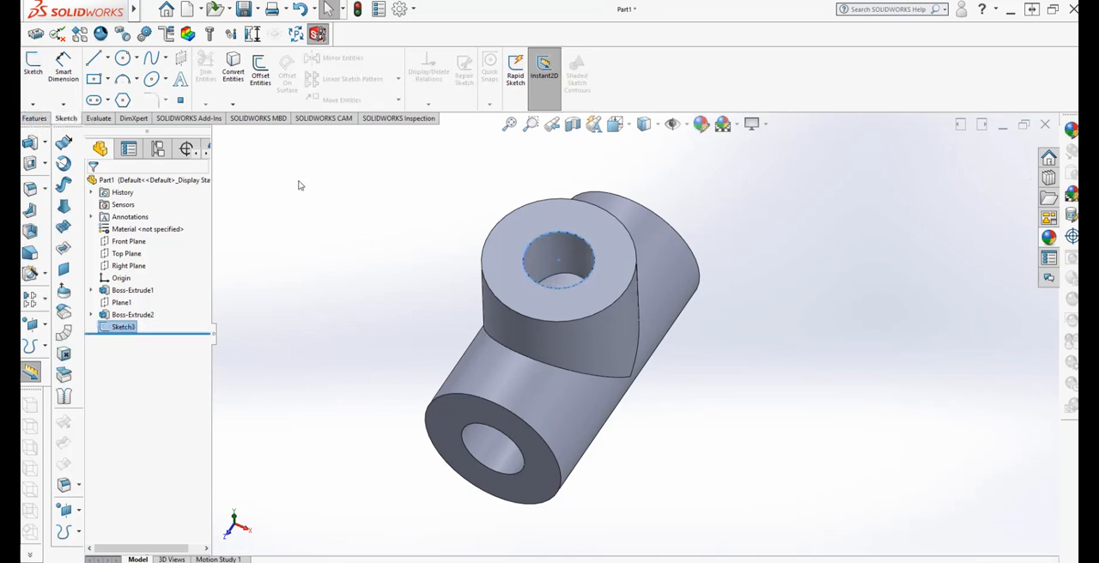
# Cut-extrude the converted bore circle from the branch's top face into the horizontal bore with a blind depth of 0.50 in
pyautogui.click(36, 120)
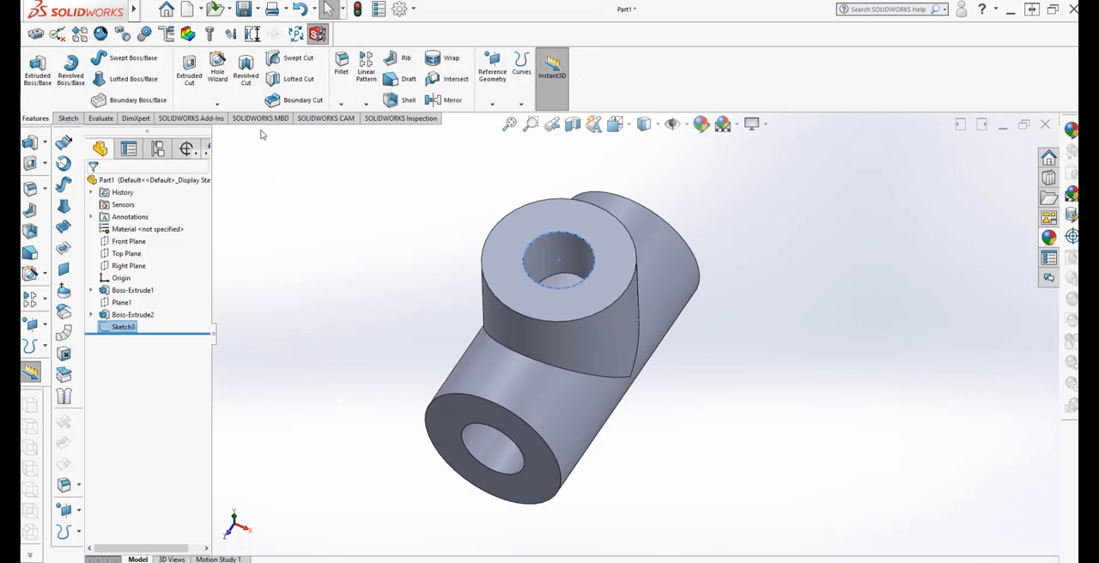
pyautogui.click(190, 70)
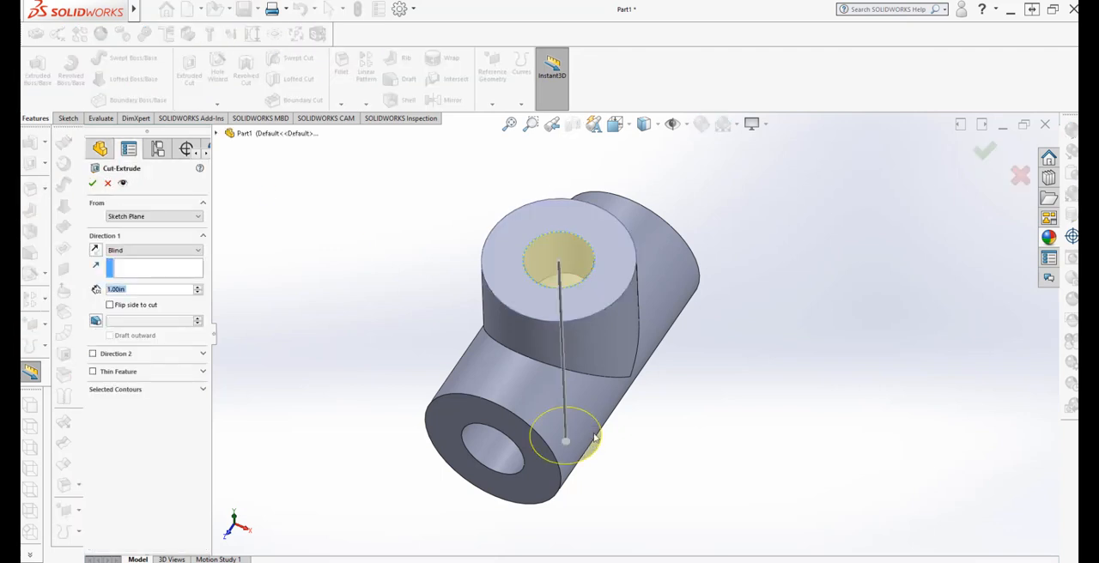
pyautogui.moveTo(595, 438); pyautogui.dragTo(533, 296, button='middle')
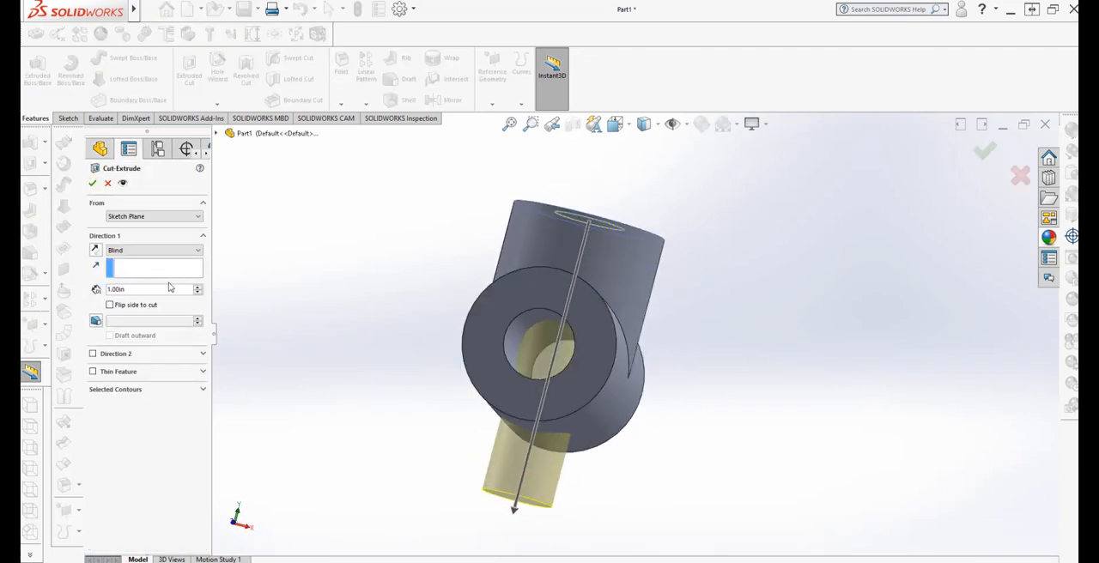
pyautogui.click(198, 293)
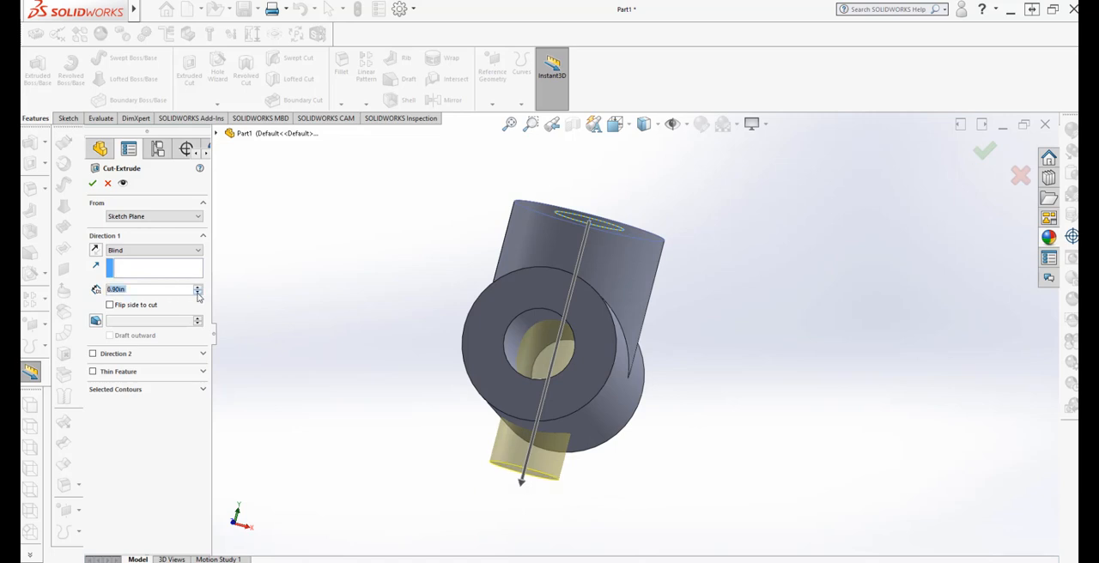
pyautogui.click(198, 294)
pyautogui.click(198, 293)
pyautogui.click(198, 294)
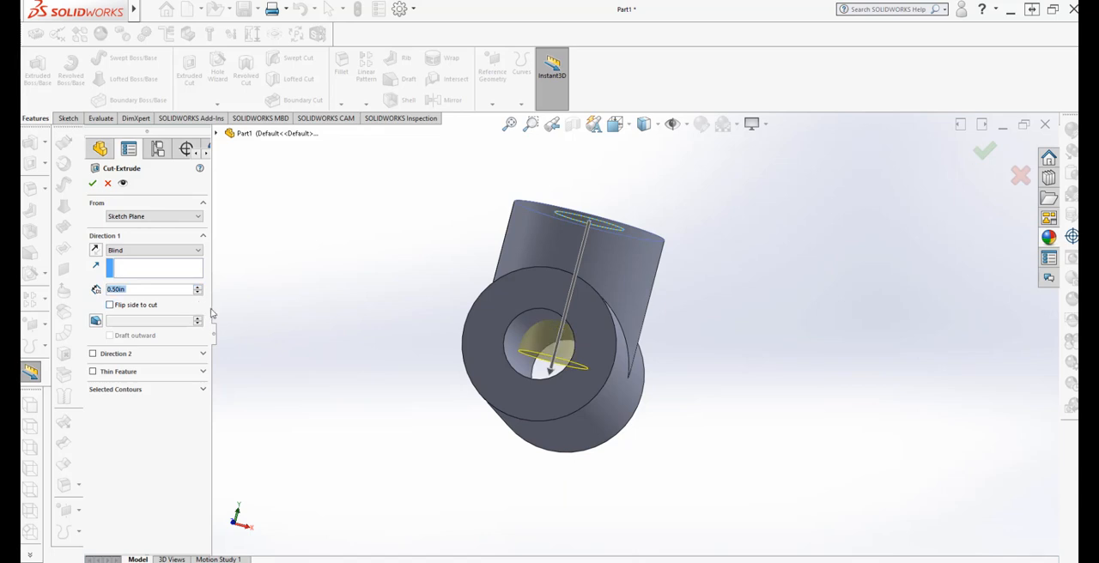
pyautogui.moveTo(214, 313)
pyautogui.mouseDown(button='middle')
pyautogui.moveTo(232, 322)
pyautogui.moveTo(214, 309)
pyautogui.moveTo(231, 311)
pyautogui.moveTo(215, 292)
pyautogui.moveTo(211, 317)
pyautogui.mouseUp(button='middle')
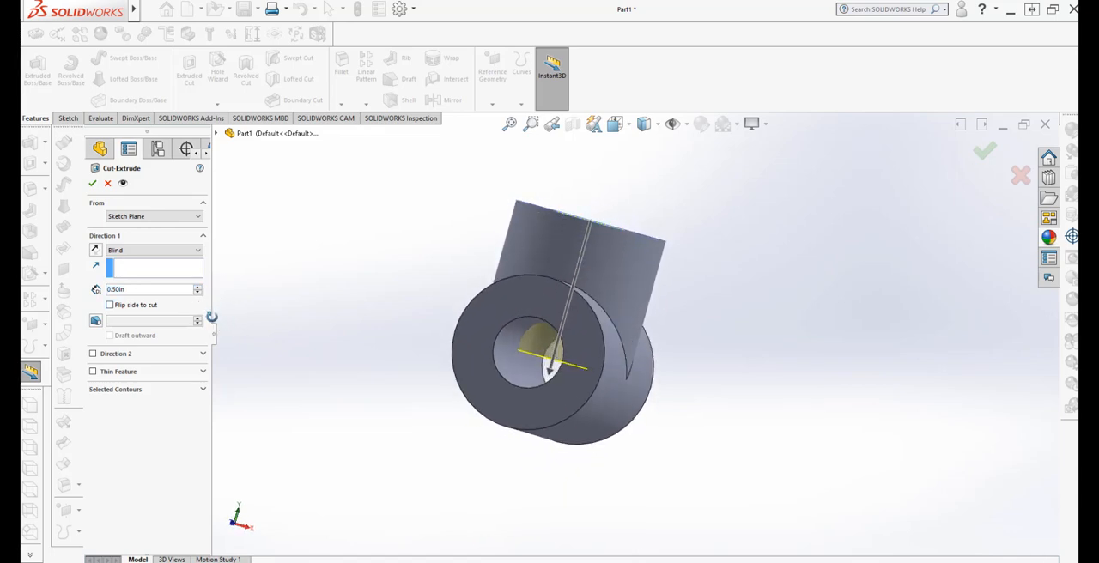
pyautogui.click(93, 183)
pyautogui.moveTo(596, 456); pyautogui.dragTo(463, 391, button='middle')
pyautogui.moveTo(608, 489); pyautogui.dragTo(646, 487, button='middle')
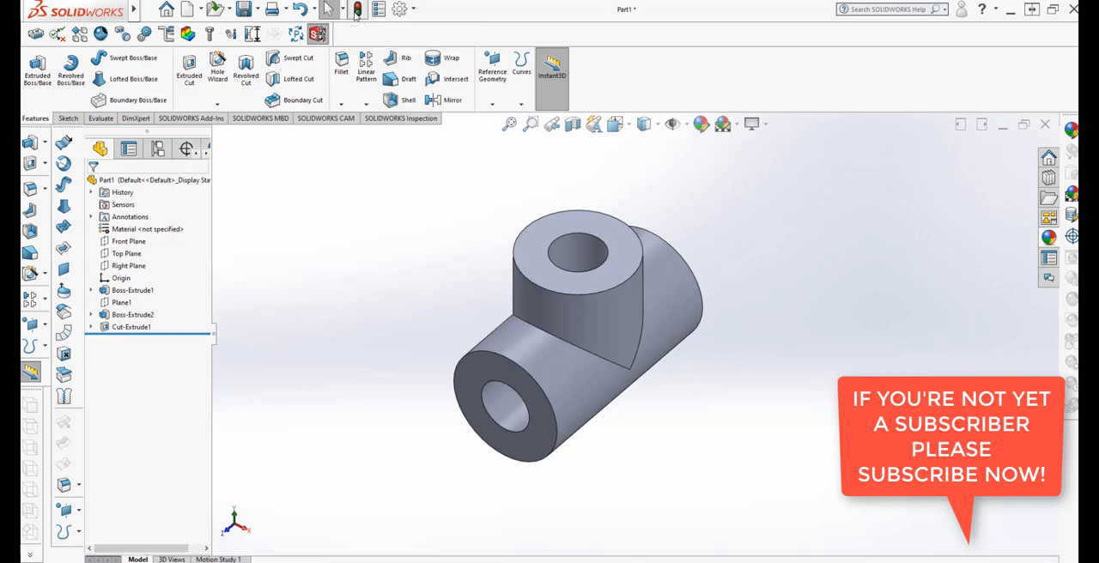
# Save the part as EXERCISE 193 in the SOLIDWORK ALL EXERCISE folder
pyautogui.click(245, 12)
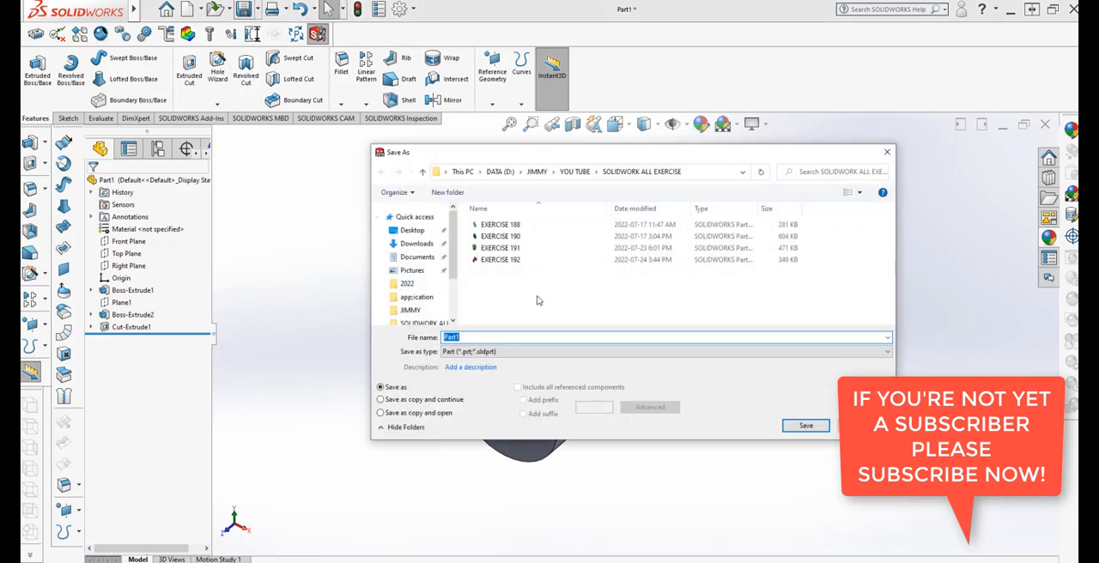
pyautogui.click(501, 260)
pyautogui.click(491, 337)
pyautogui.click(492, 337)
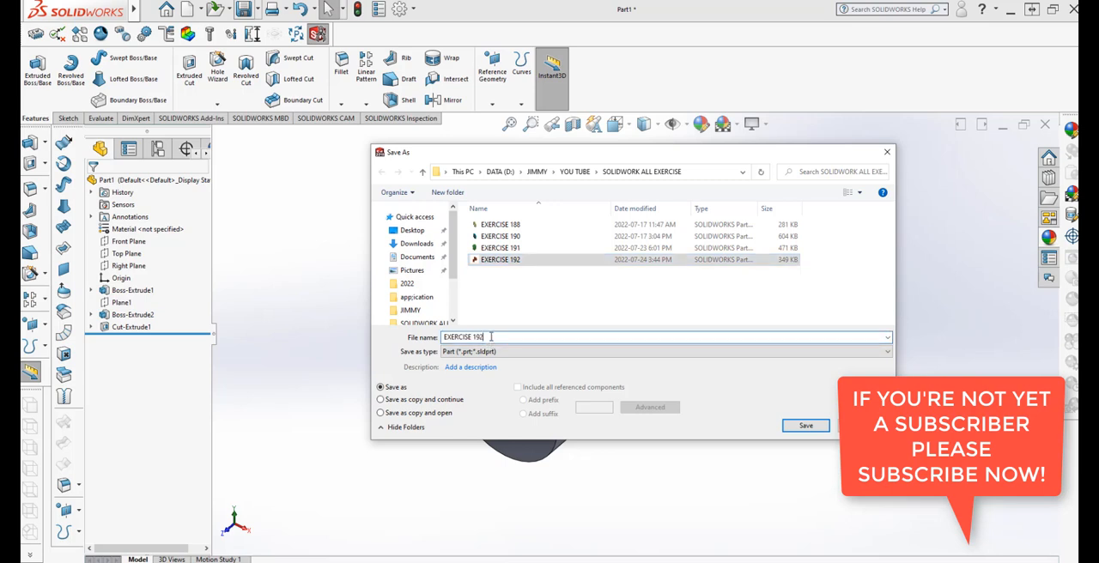
pyautogui.press('BackSpace')
pyautogui.write('3')
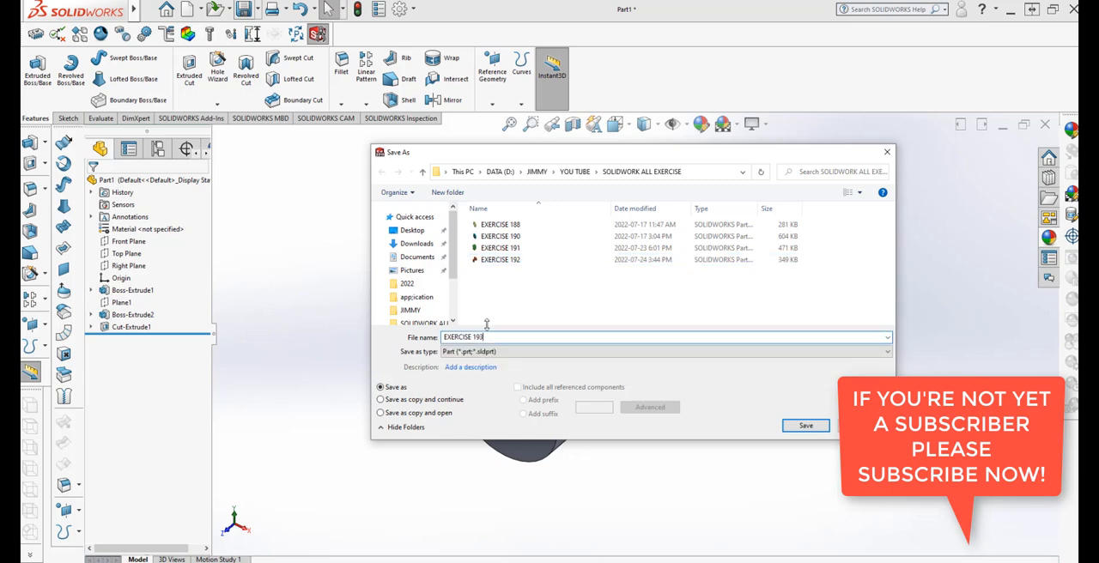
pyautogui.click(800, 426)
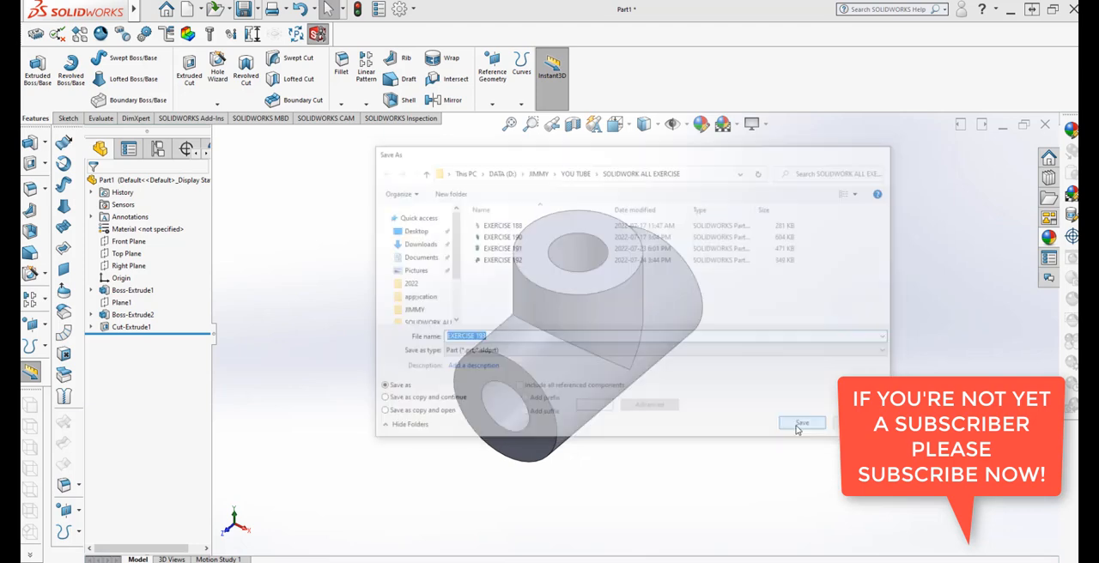
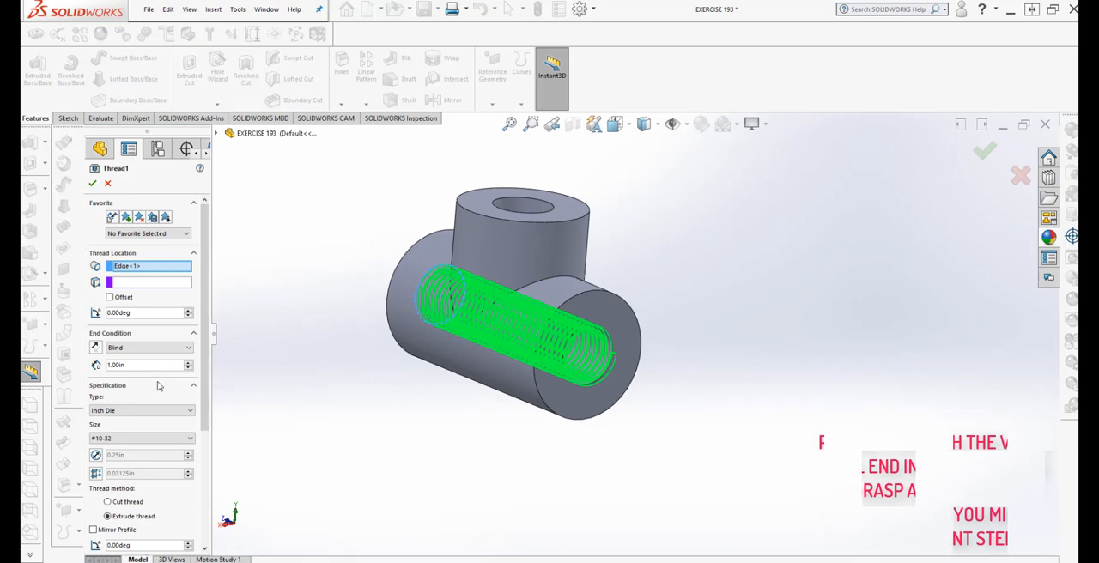
# Set the main bore thread to size #10-24 with a blind depth of 0.95 in and apply it
pyautogui.scroll(-3, 201, 389)
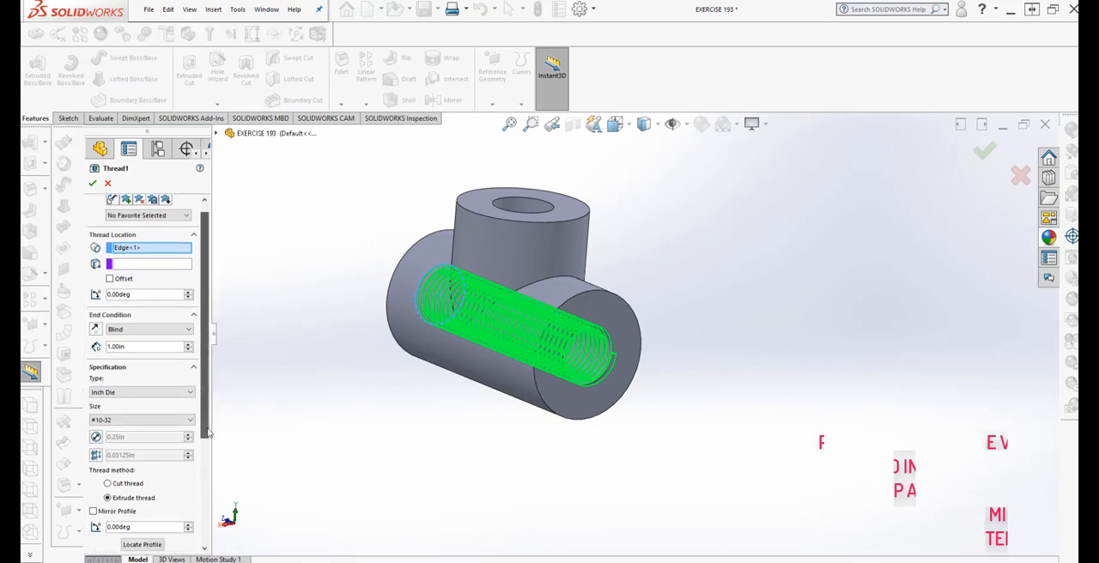
pyautogui.click(189, 353)
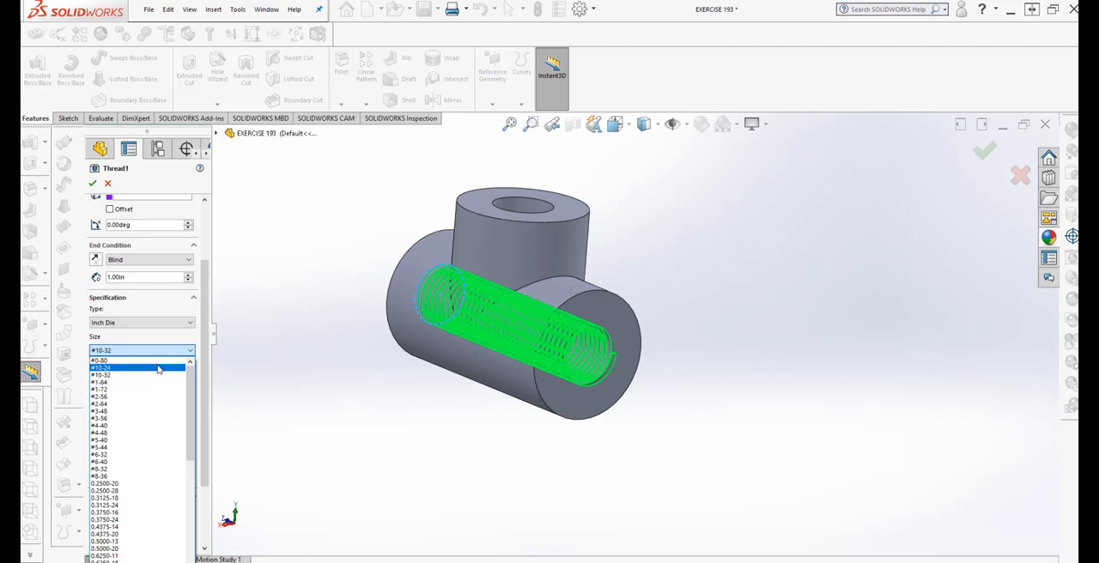
pyautogui.click(158, 369)
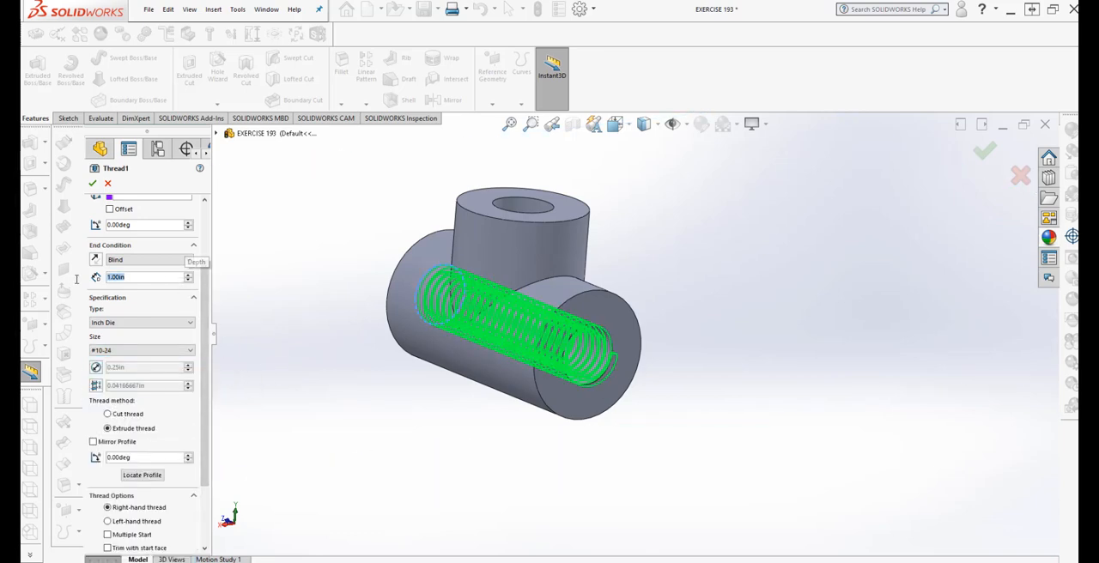
pyautogui.write('.')
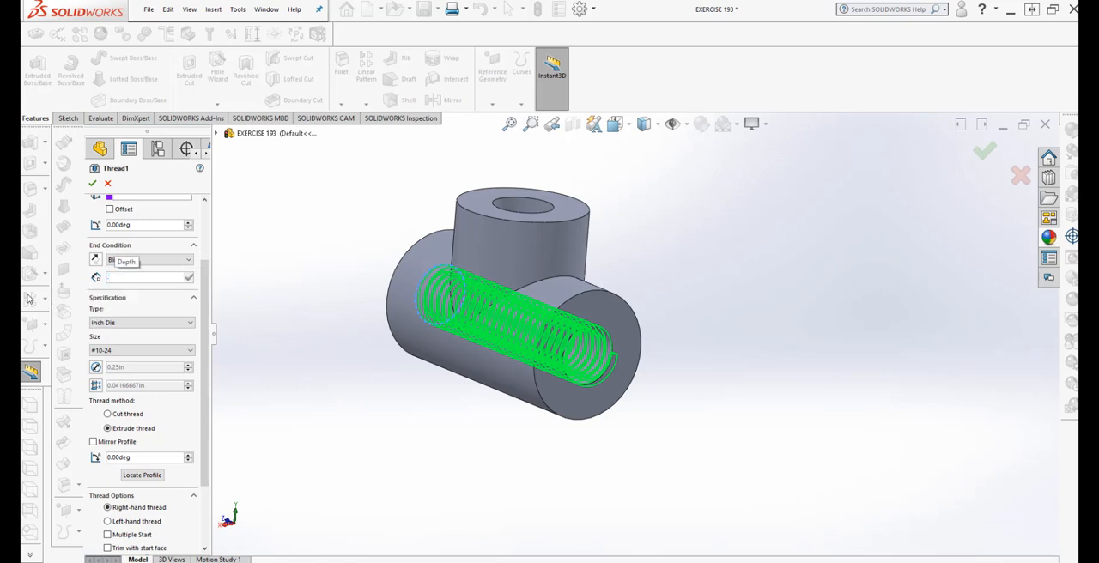
pyautogui.write('95')
pyautogui.moveTo(179, 290)
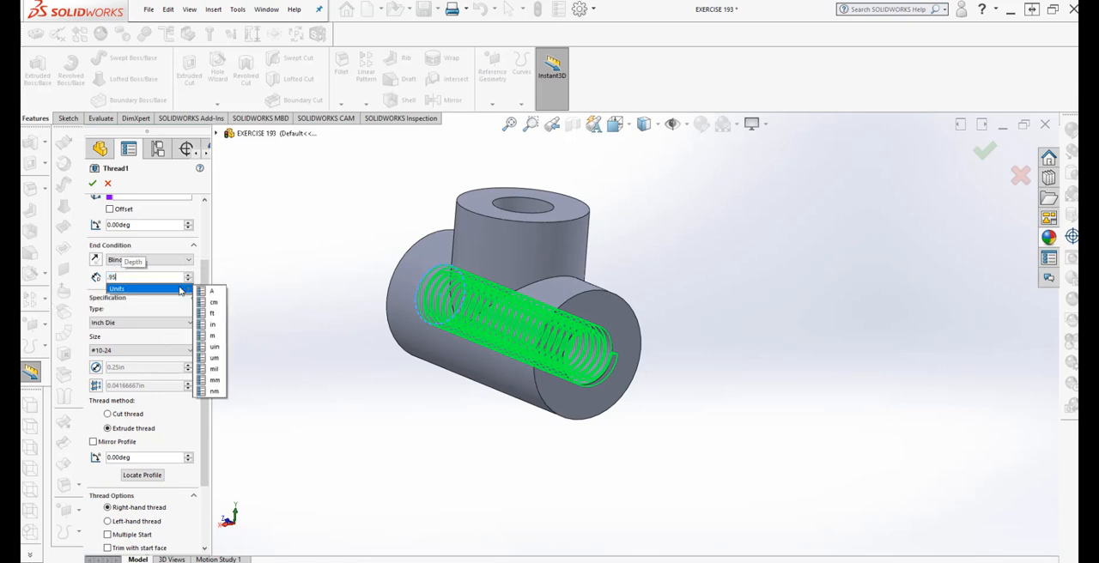
pyautogui.click(213, 327)
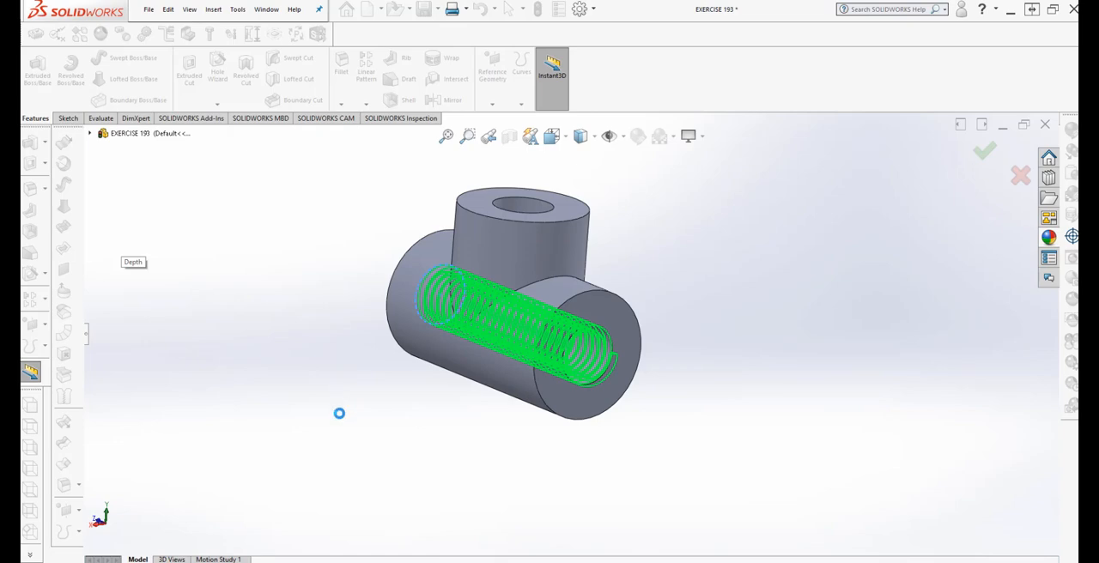
pyautogui.moveTo(351, 423); pyautogui.dragTo(346, 456, button='middle')
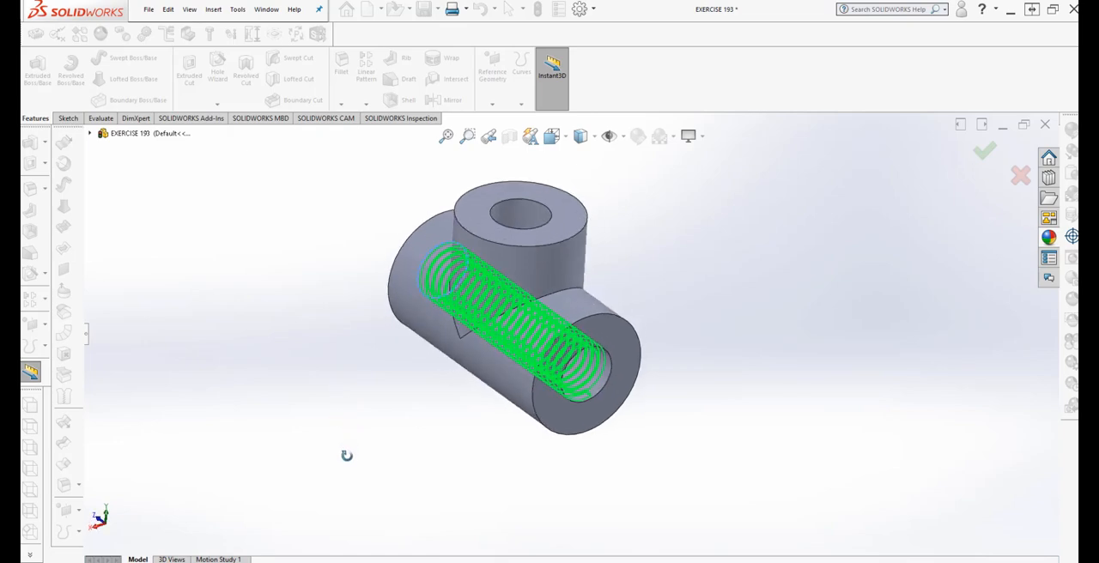
pyautogui.scroll(-3, 572, 406)
pyautogui.moveTo(573, 403)
pyautogui.mouseDown(button='middle')
pyautogui.moveTo(623, 357)
pyautogui.moveTo(560, 394)
pyautogui.mouseUp(button='middle')
pyautogui.scroll(3, 332, 421)
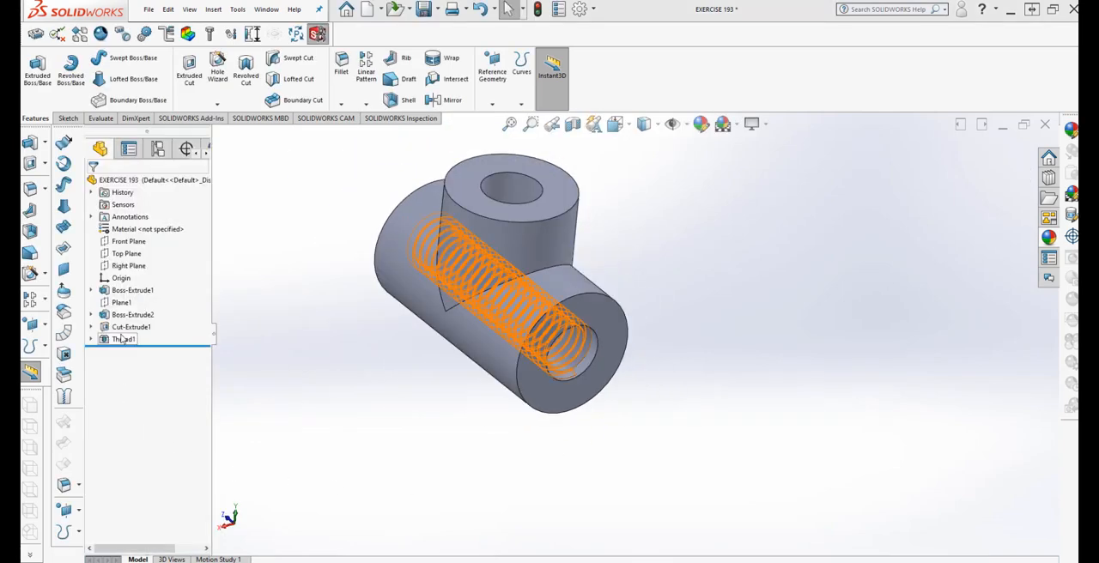
# Edit the main bore's thread feature to size #10-32 with a blind depth of 1.00 in
pyautogui.rightClick(123, 340)
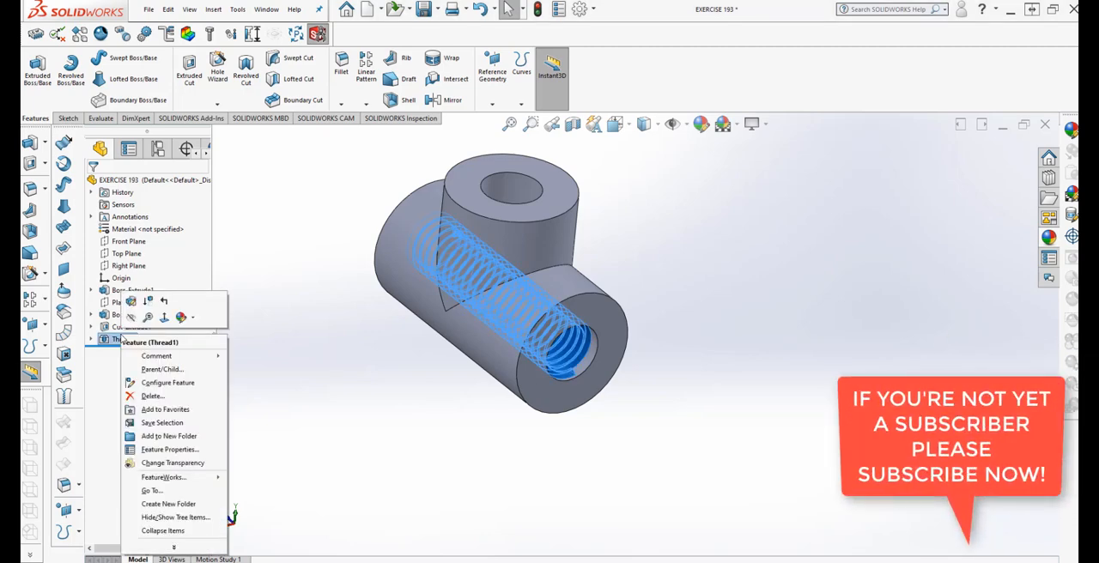
pyautogui.click(131, 317)
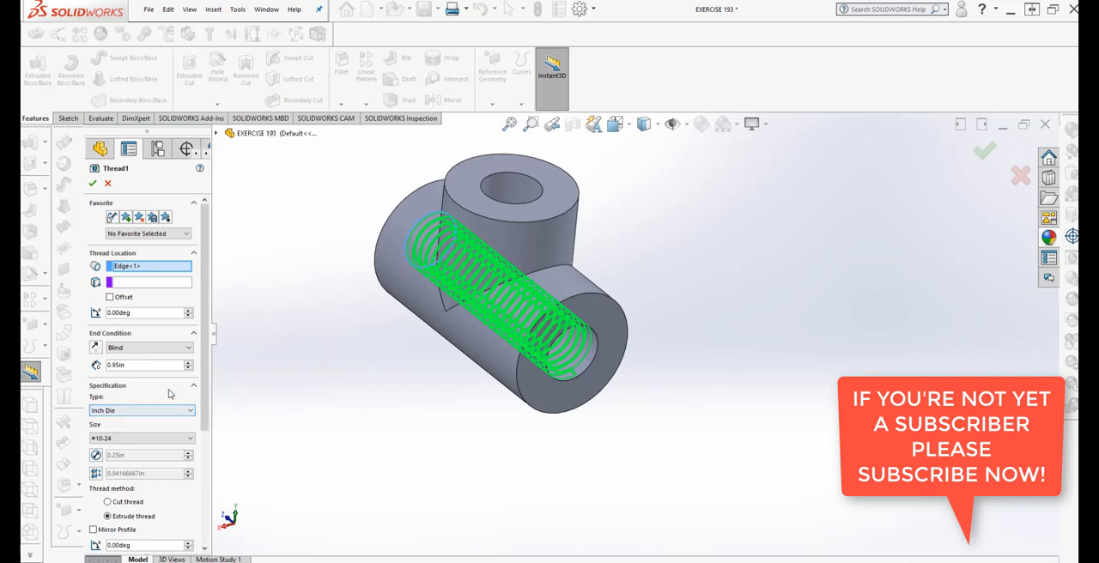
pyautogui.click(160, 438)
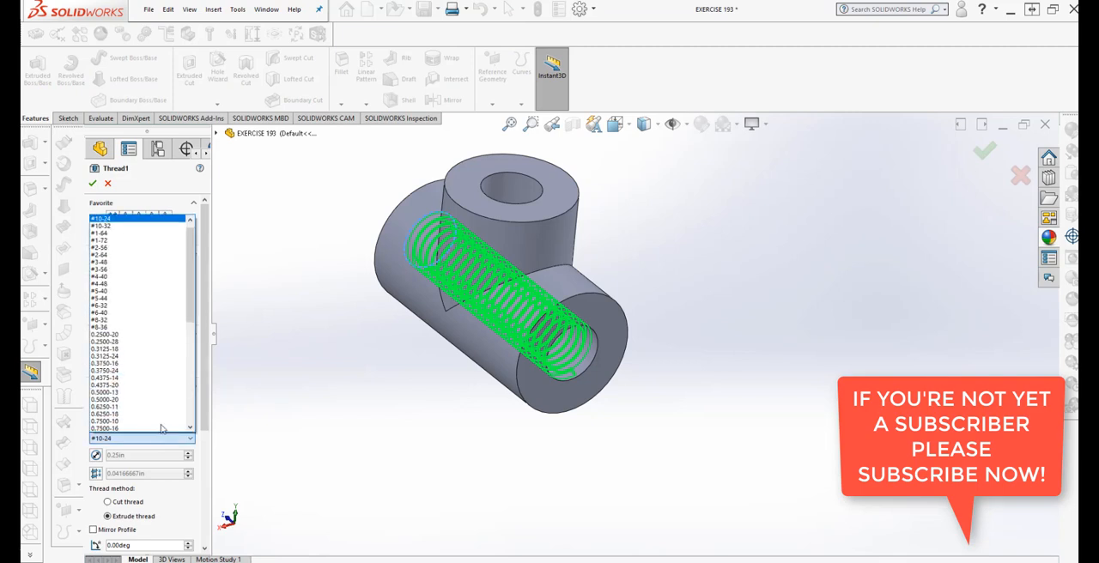
pyautogui.scroll(1, 146, 274)
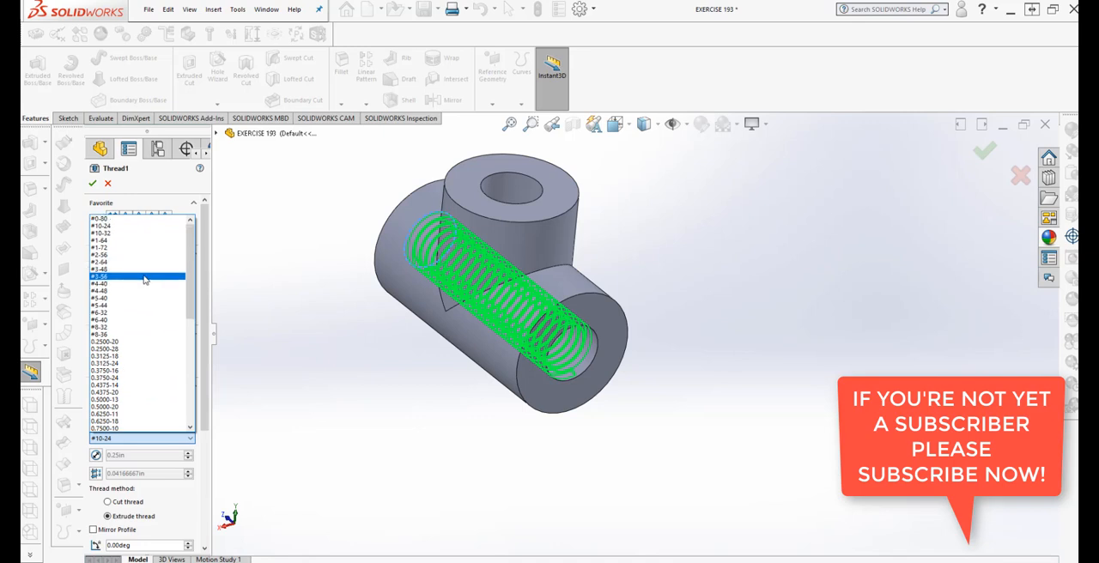
pyautogui.click(146, 233)
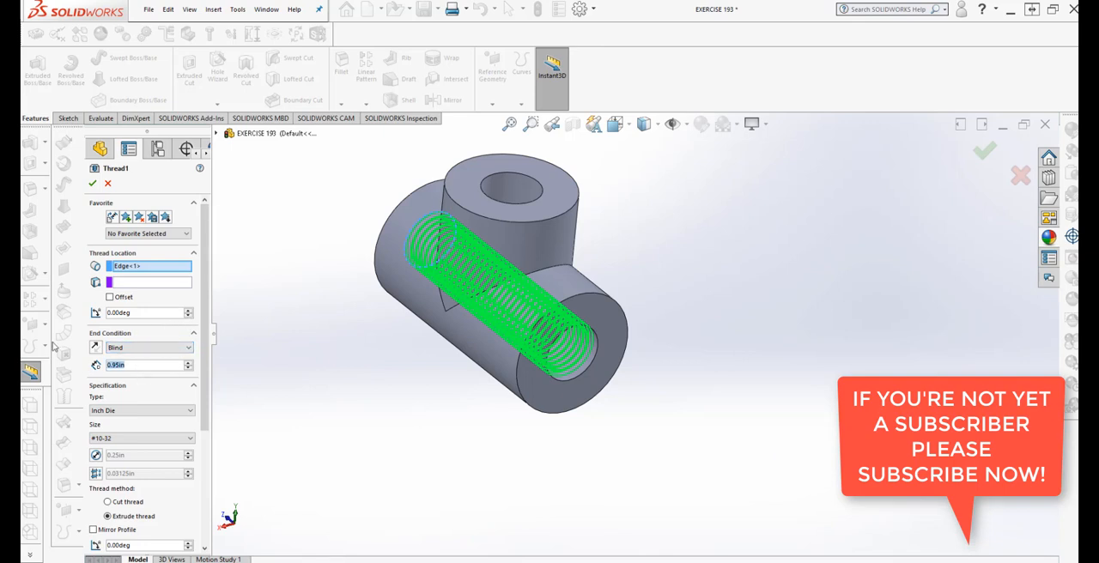
pyautogui.write('1')
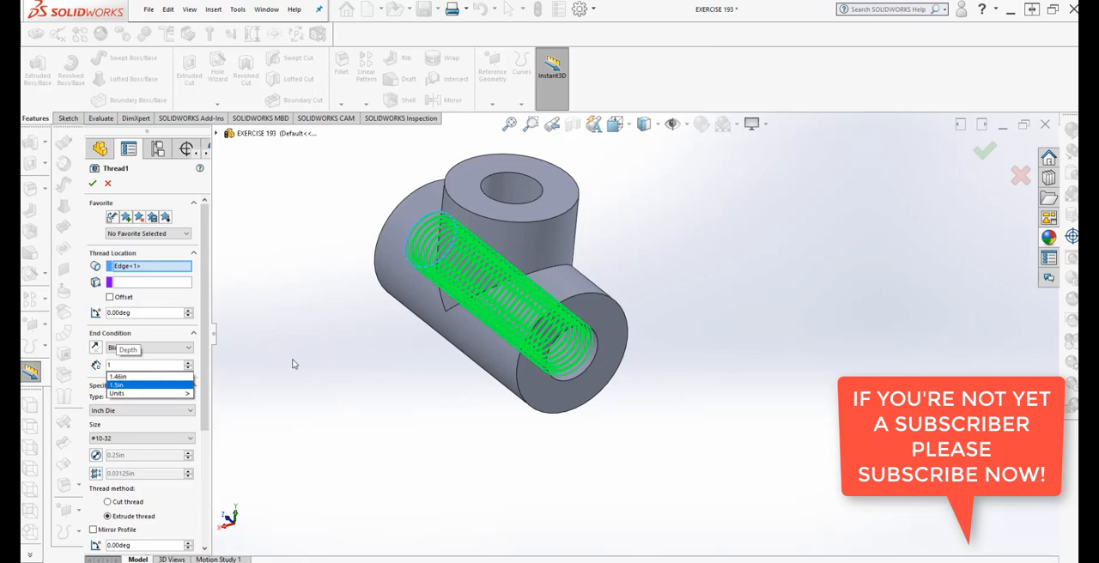
pyautogui.press('Return')
pyautogui.moveTo(337, 375); pyautogui.dragTo(387, 492, button='middle')
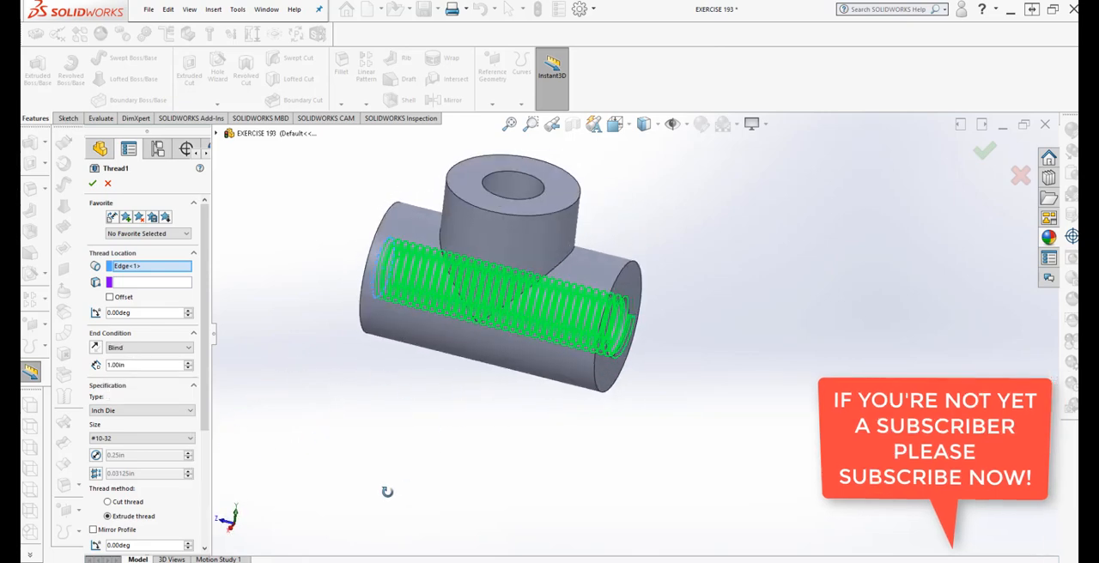
pyautogui.click(94, 187)
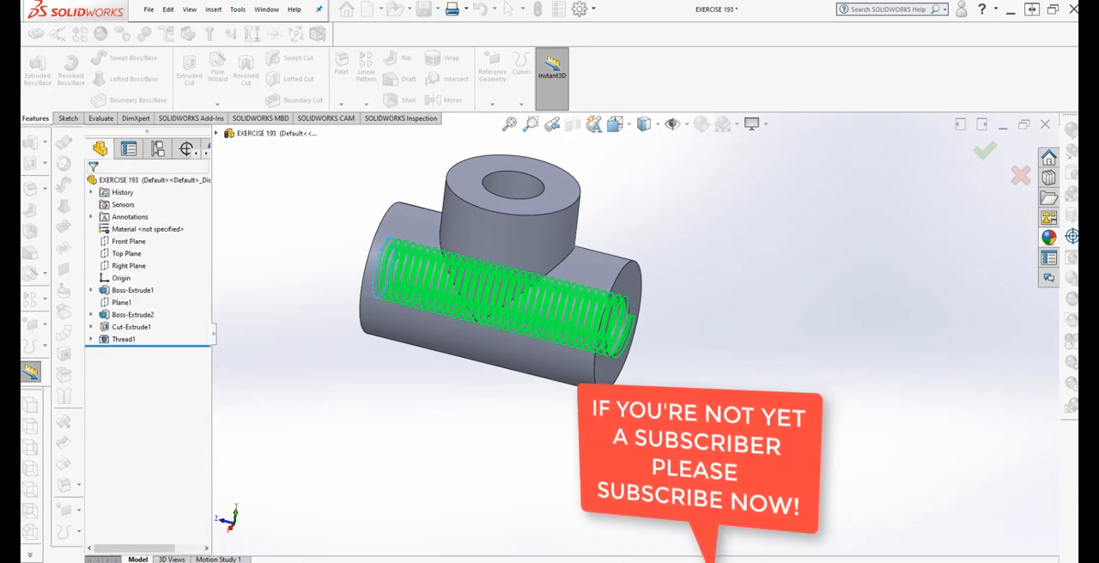
# Start a thread feature on the circular bore edge at the branch's top face
pyautogui.moveTo(592, 481); pyautogui.dragTo(506, 468, button='middle')
pyautogui.scroll(-3, 559, 343)
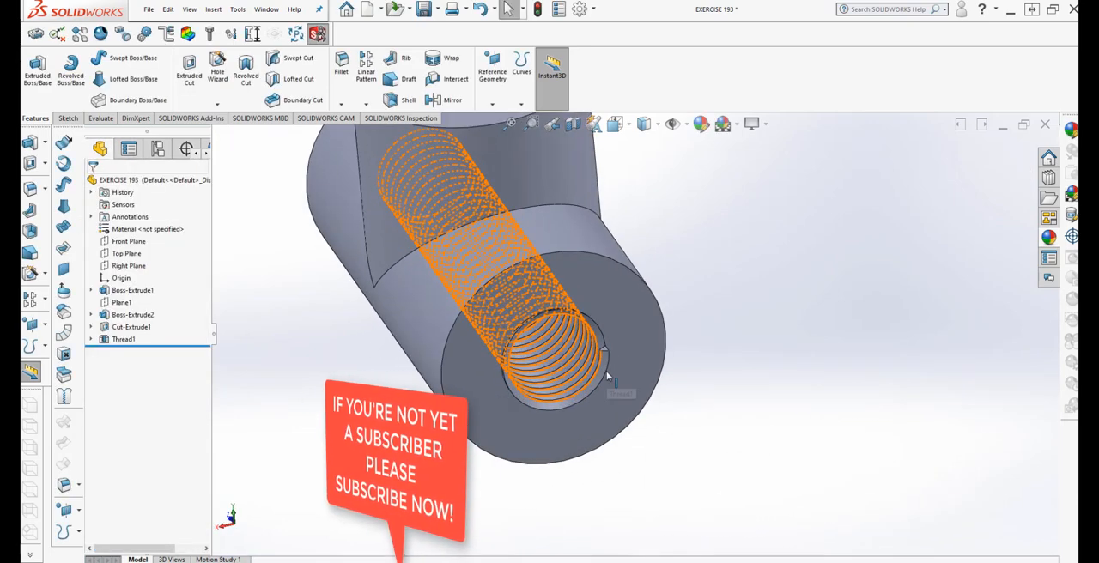
pyautogui.moveTo(606, 373); pyautogui.dragTo(540, 447, button='middle')
pyautogui.scroll(-4, 593, 378)
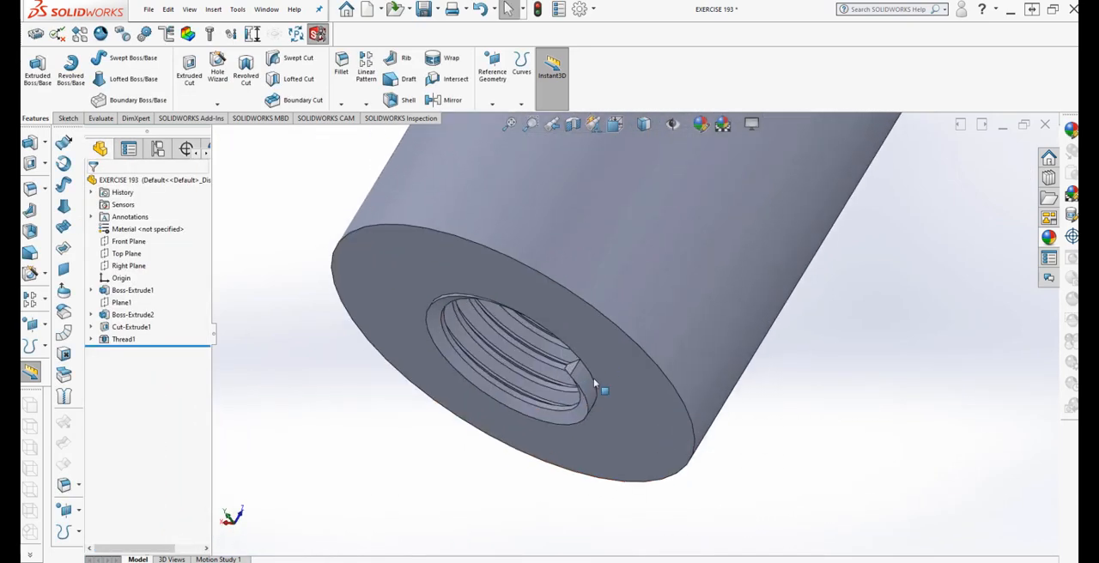
pyautogui.moveTo(594, 380); pyautogui.dragTo(620, 268, button='middle')
pyautogui.scroll(6, 716, 333)
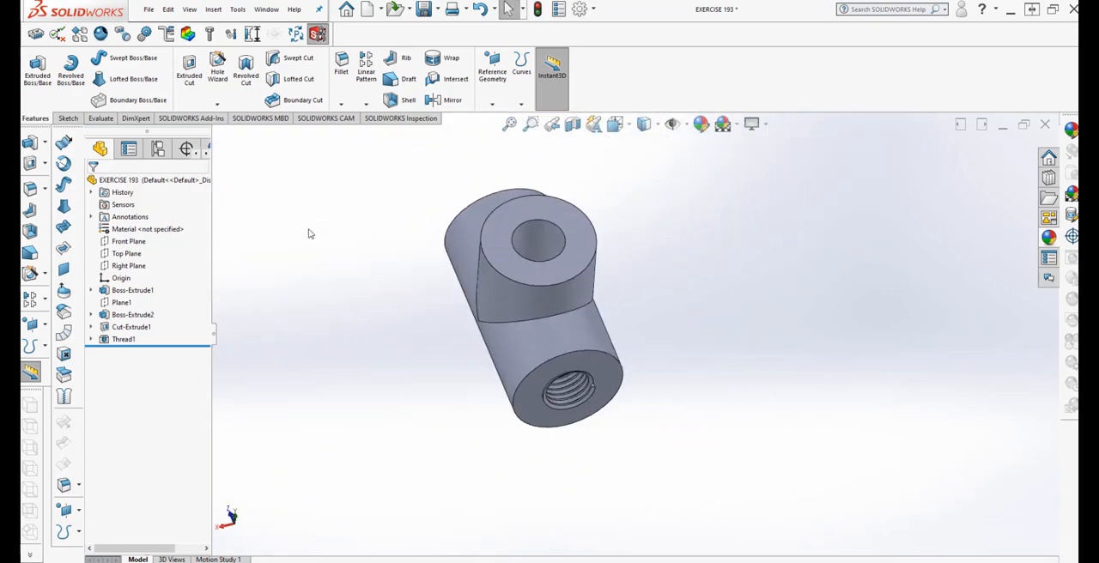
pyautogui.click(213, 8)
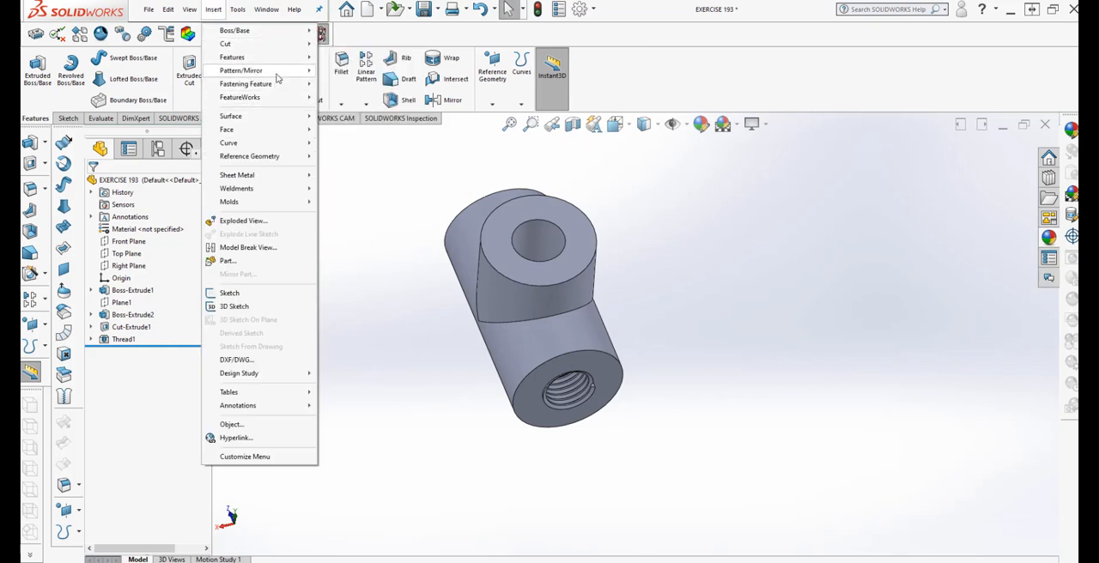
pyautogui.moveTo(282, 61)
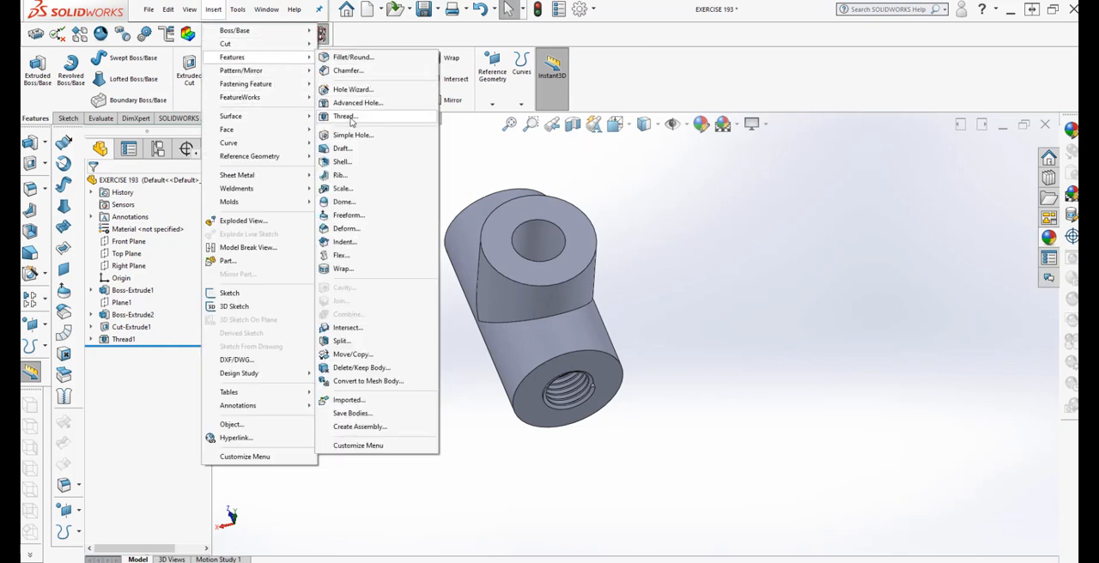
pyautogui.click(351, 117)
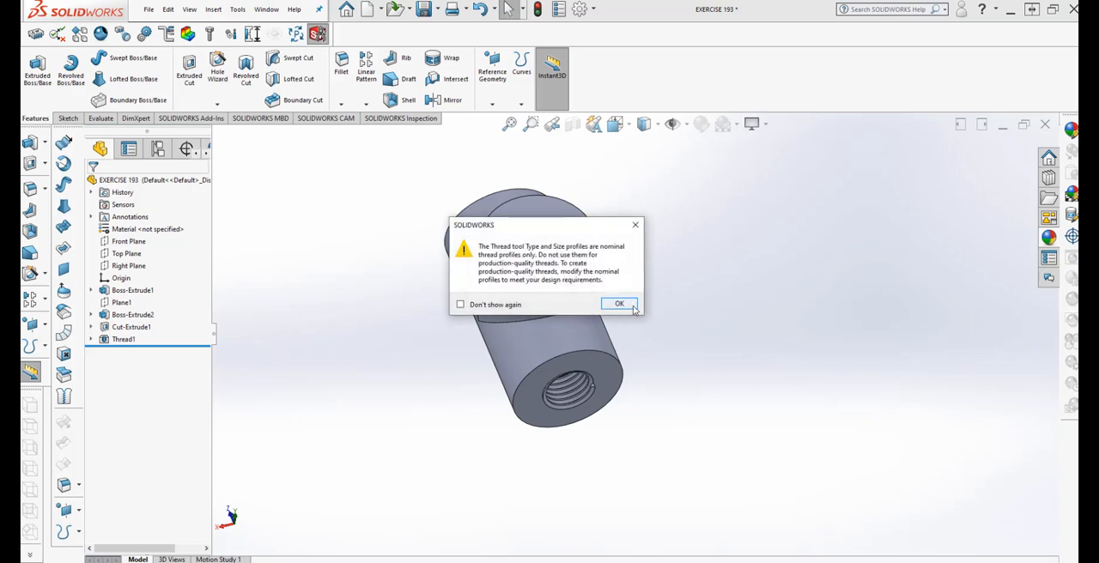
pyautogui.click(619, 304)
pyautogui.click(536, 261)
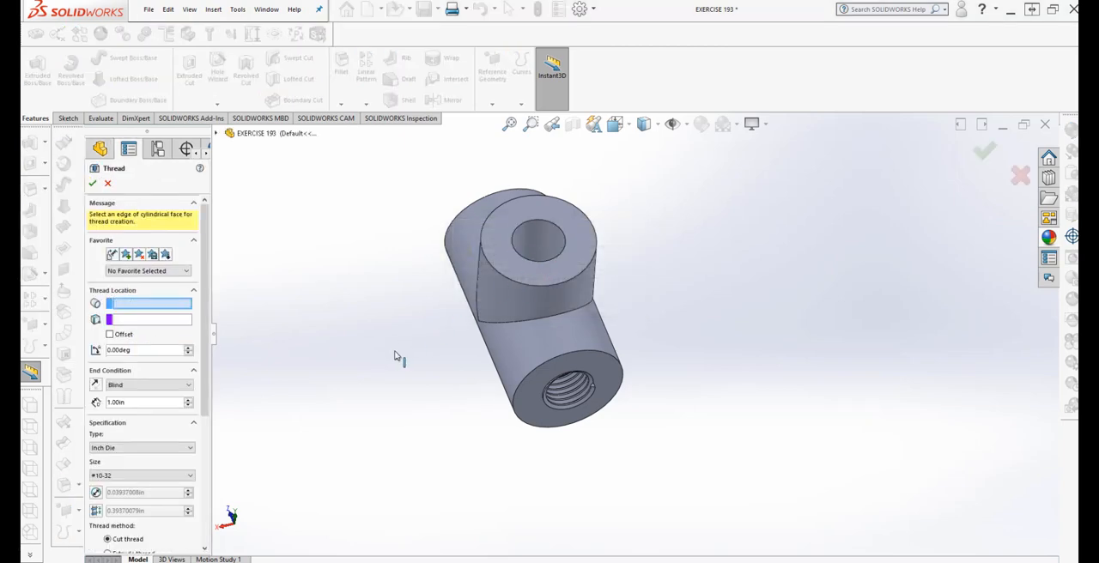
pyautogui.moveTo(393, 351); pyautogui.dragTo(197, 339, button='middle')
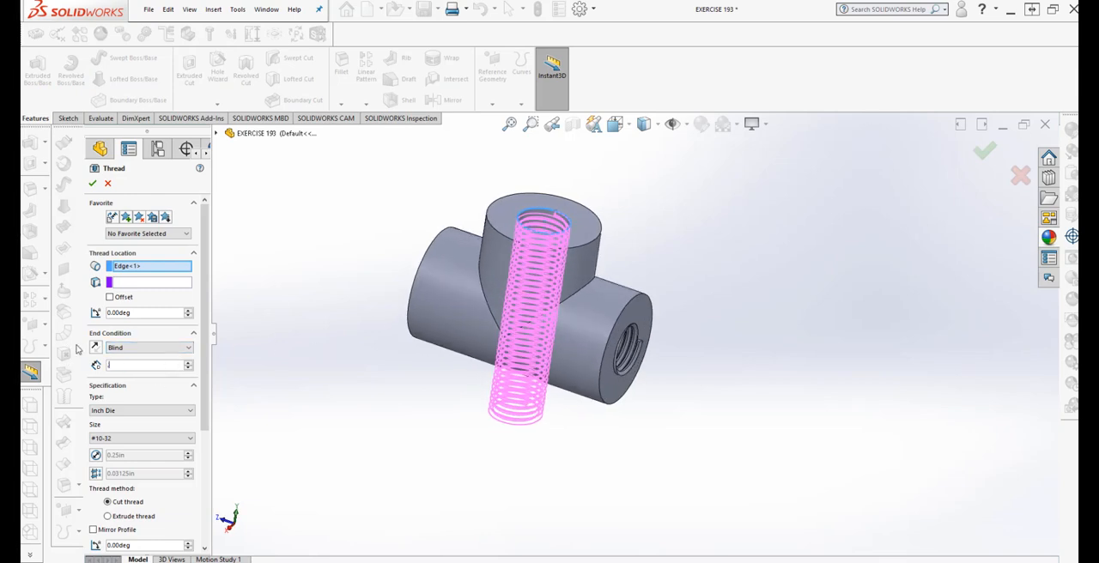
# Set the branch thread's blind depth to 0.50 in
pyautogui.write('5')
pyautogui.moveTo(167, 378)
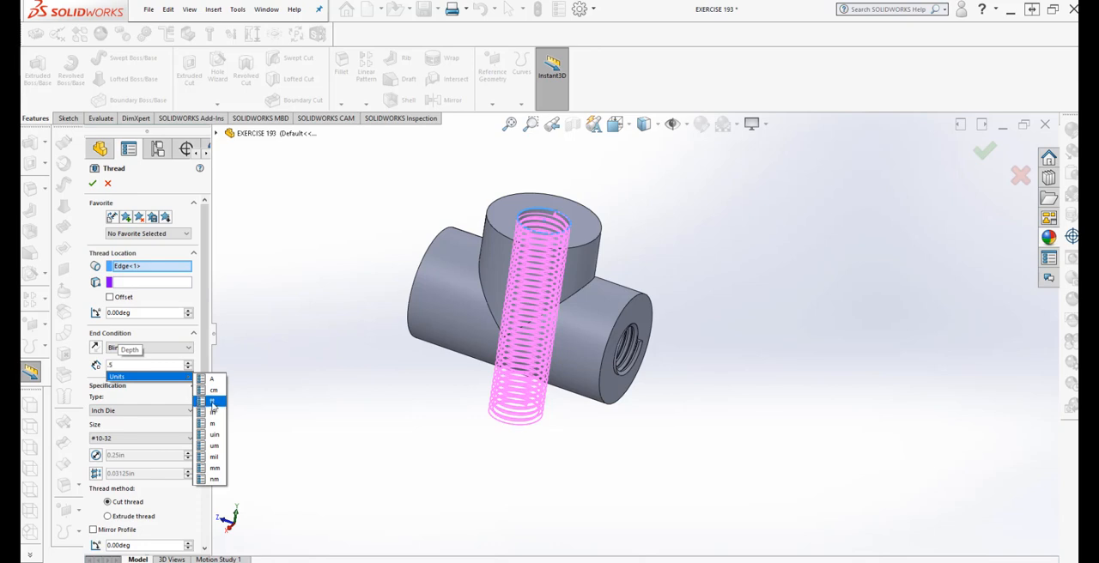
pyautogui.click(209, 416)
pyautogui.moveTo(380, 417); pyautogui.dragTo(304, 422, button='middle')
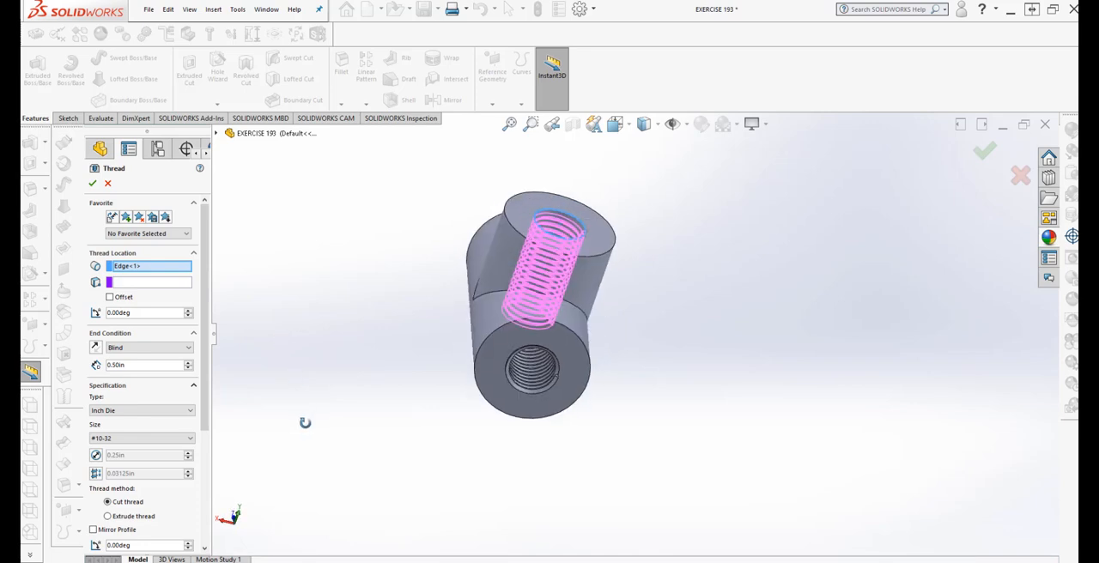
# Reduce the branch thread's blind depth to 0.25 in
pyautogui.doubleClick(142, 366)
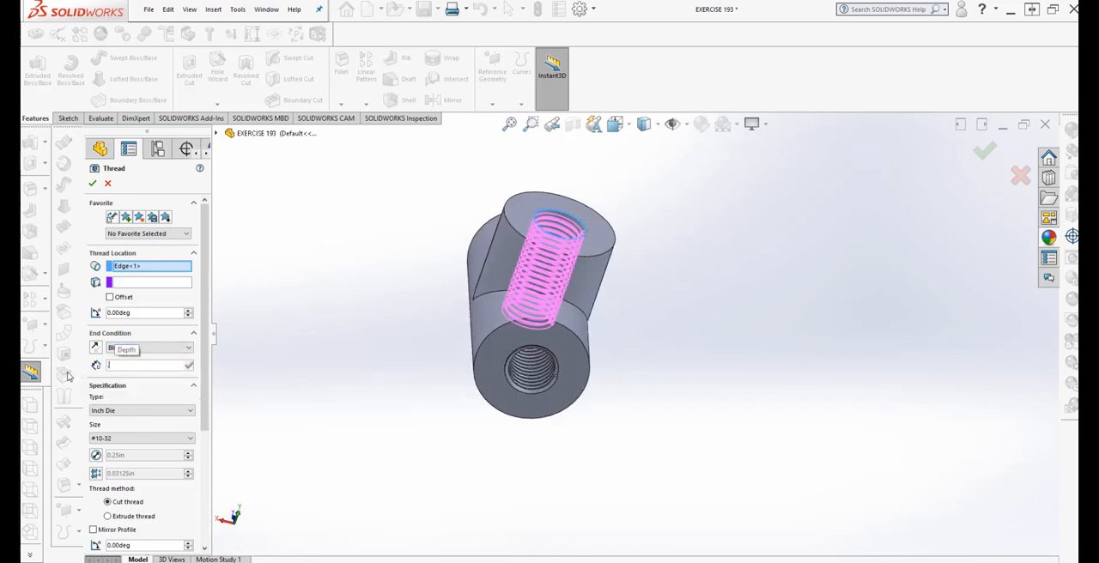
pyautogui.write('.25')
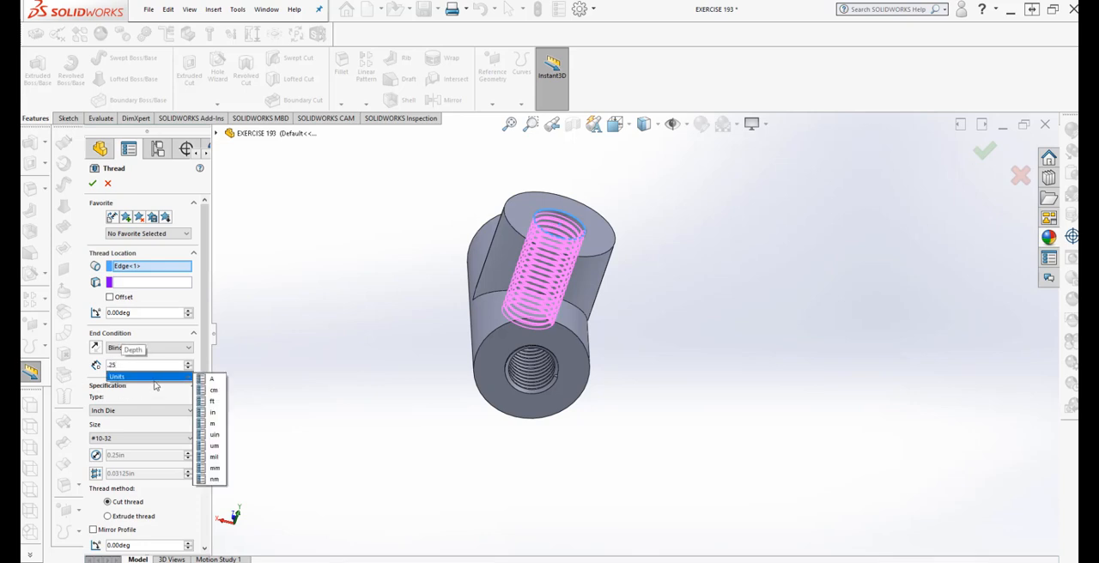
pyautogui.press('Return')
pyautogui.moveTo(318, 497); pyautogui.dragTo(326, 435, button='middle')
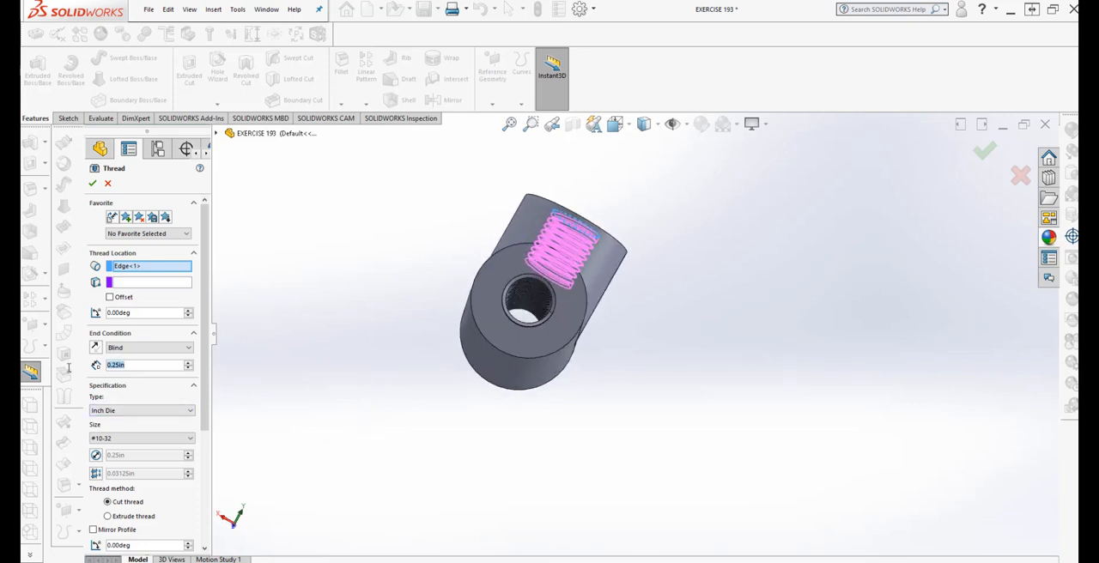
# Set the branch thread's blind depth to 0.45 in and try to apply the thread
pyautogui.press('BackSpace')
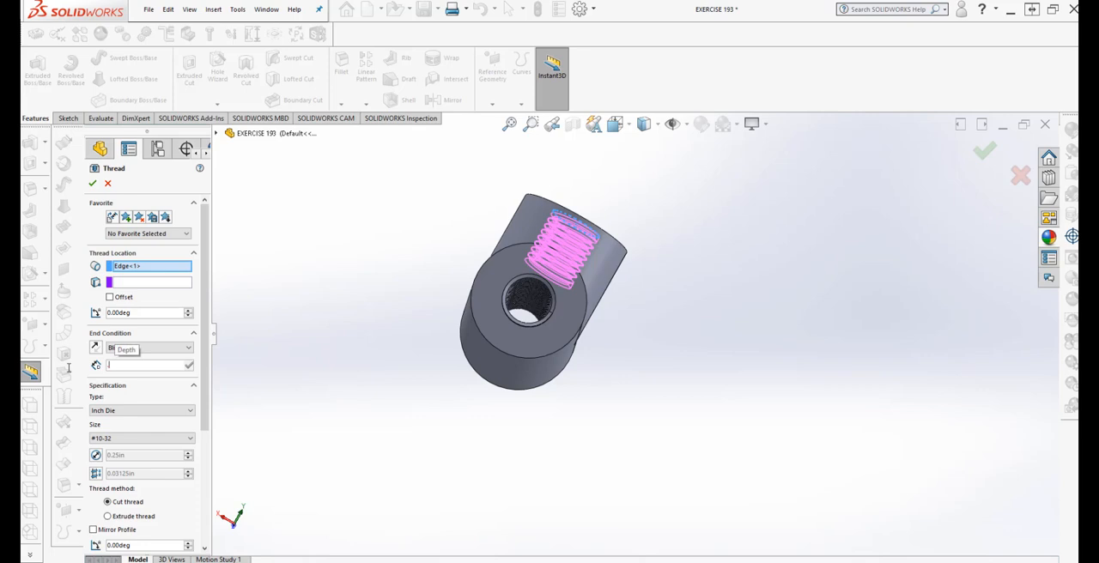
pyautogui.write('.45')
pyautogui.press('Return')
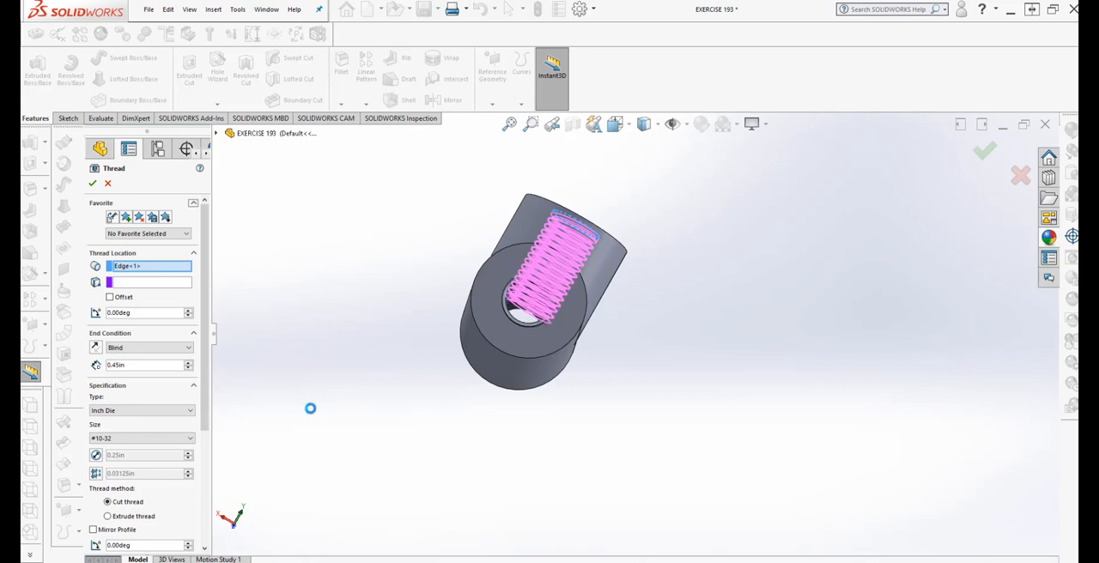
pyautogui.moveTo(321, 412); pyautogui.dragTo(317, 436, button='middle')
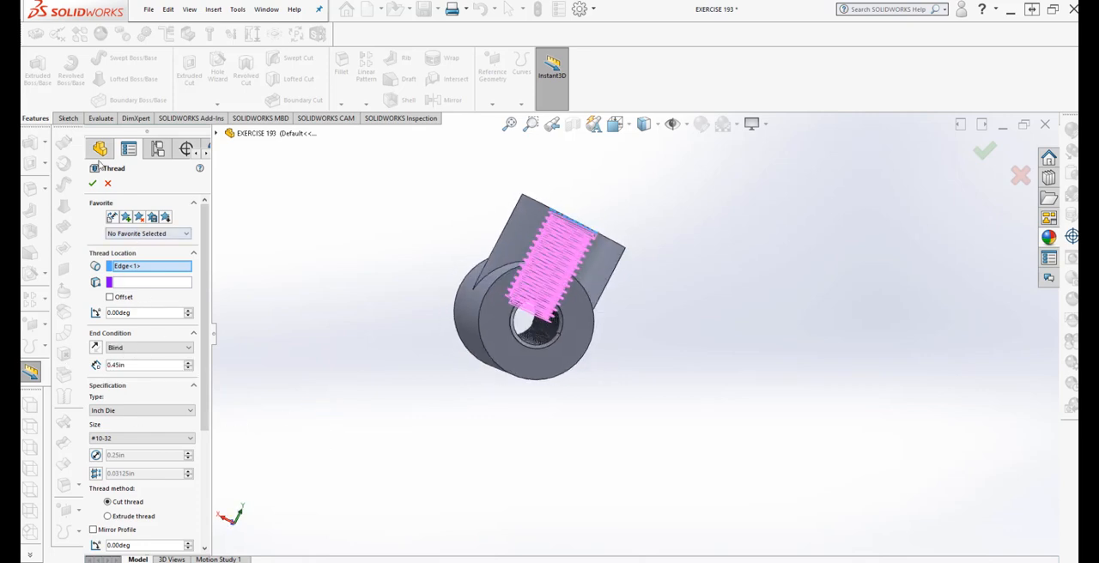
pyautogui.click(93, 184)
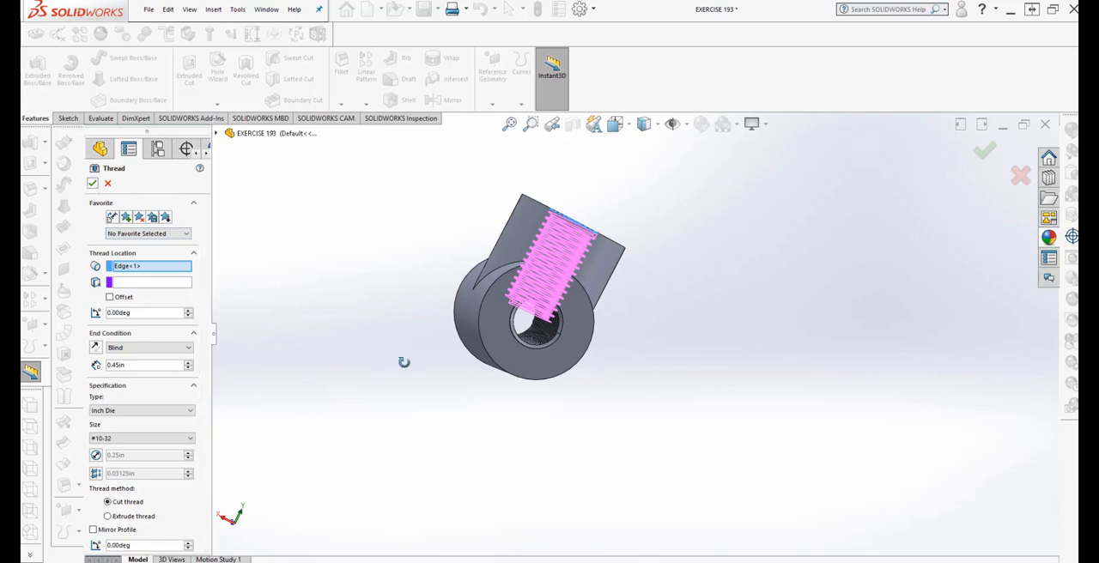
pyautogui.moveTo(405, 363); pyautogui.dragTo(285, 377, button='middle')
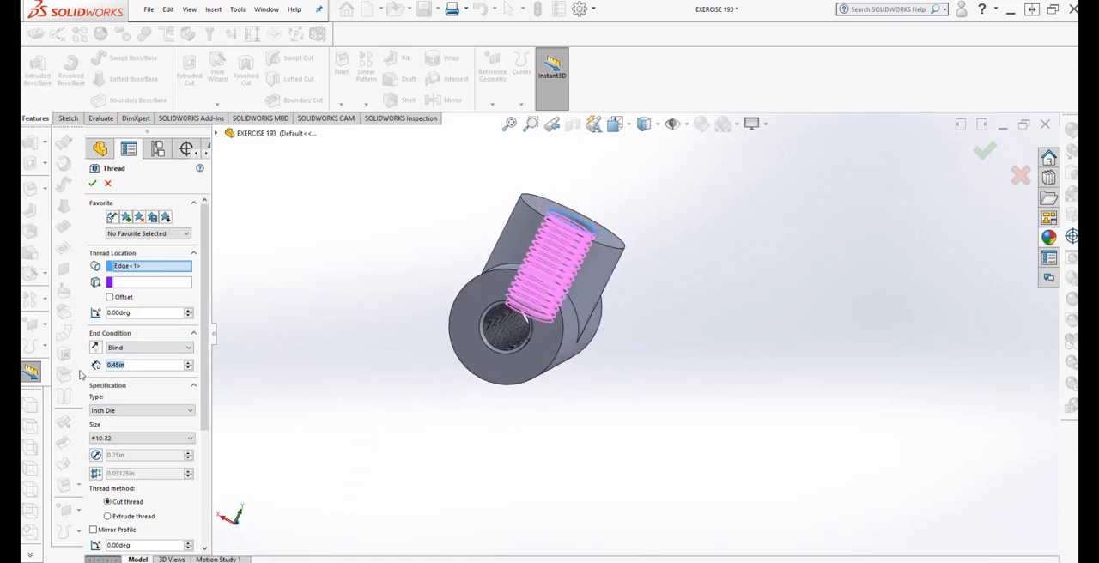
# Set the branch thread's blind depth to 0.35 in and apply the thread
pyautogui.write('35')
pyautogui.moveTo(135, 379)
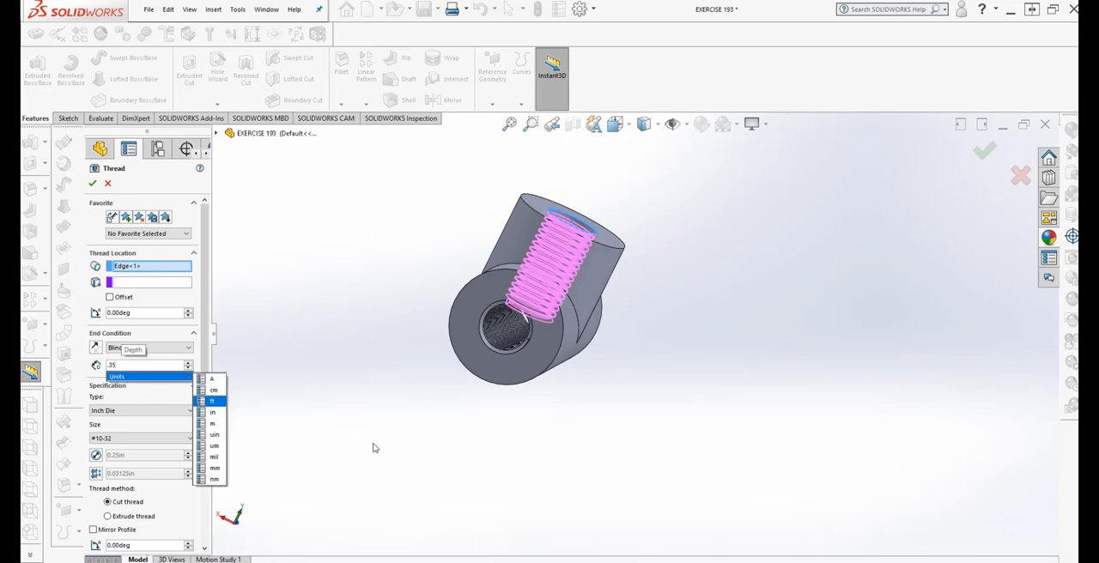
pyautogui.click(222, 415)
pyautogui.moveTo(407, 429); pyautogui.dragTo(437, 385, button='middle')
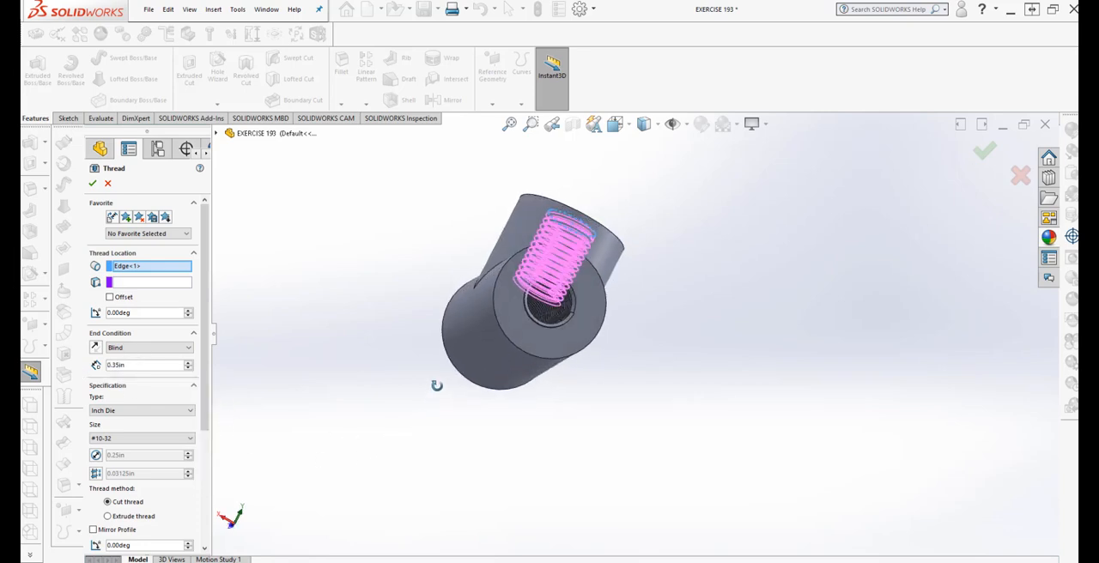
pyautogui.click(91, 184)
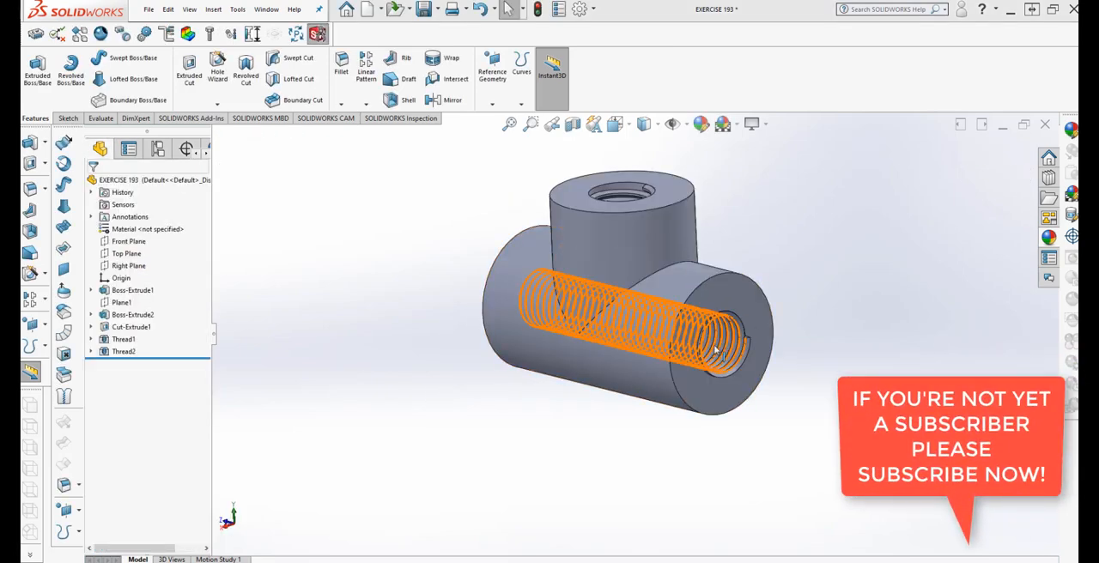
# Start a chamfer on the outer circular edge of the branch's top face with a 0.125 in distance
pyautogui.scroll(-1, 730, 214)
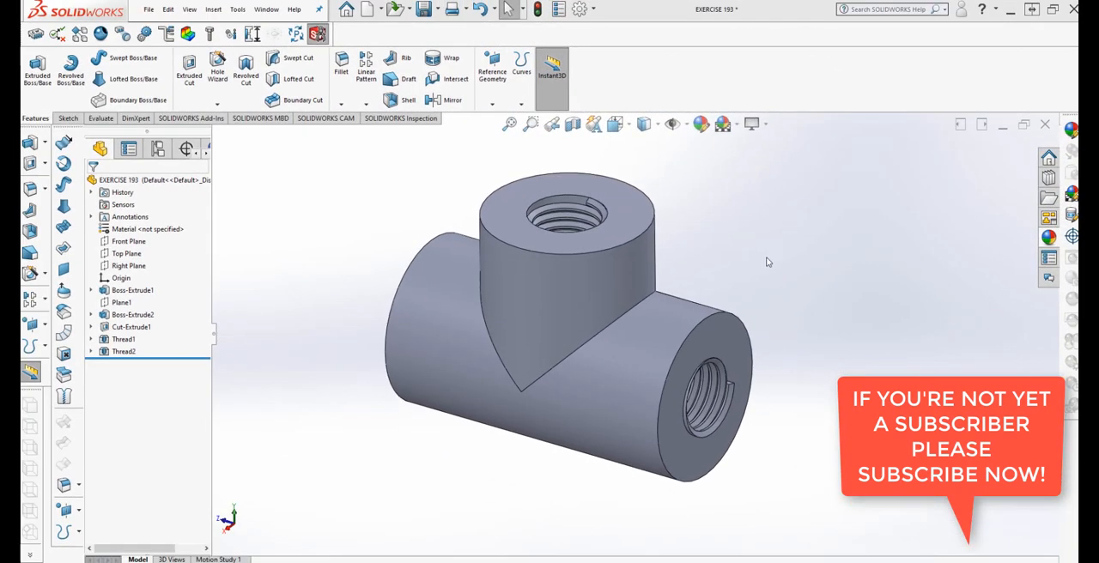
pyautogui.click(343, 104)
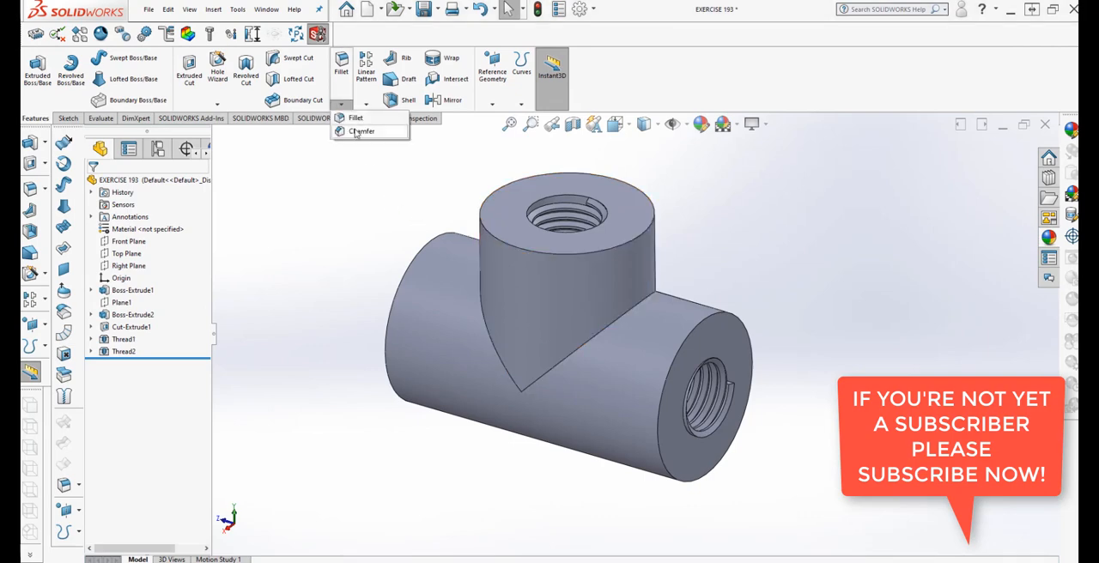
pyautogui.click(359, 131)
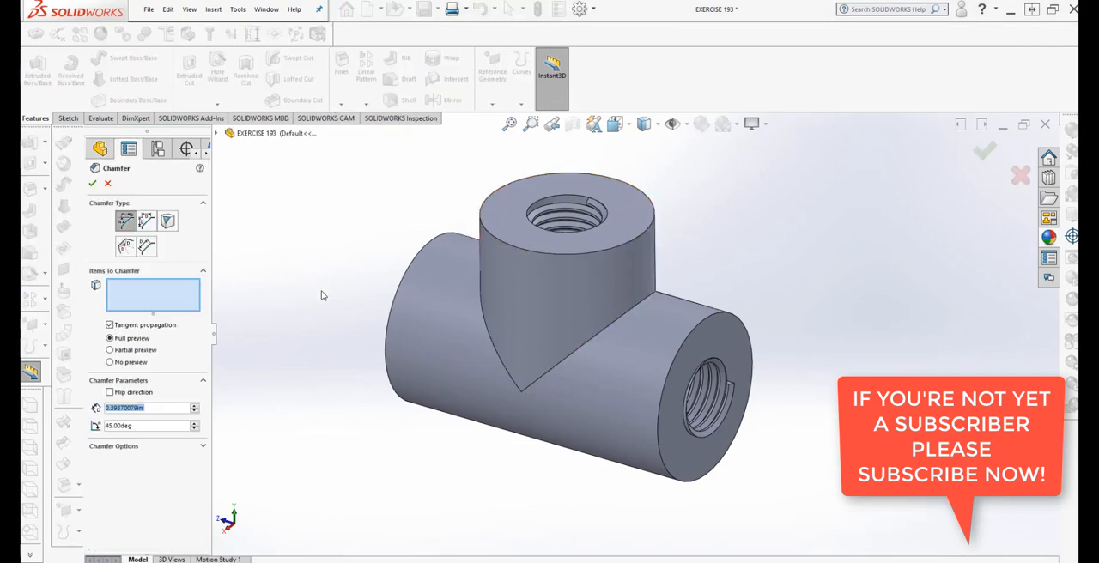
pyautogui.click(496, 244)
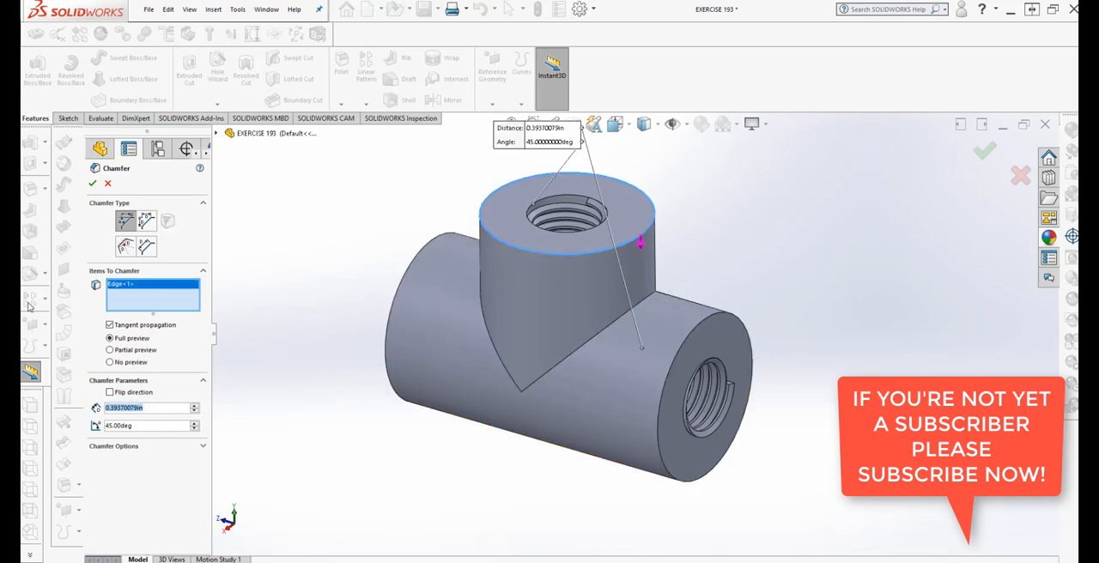
pyautogui.write('.125')
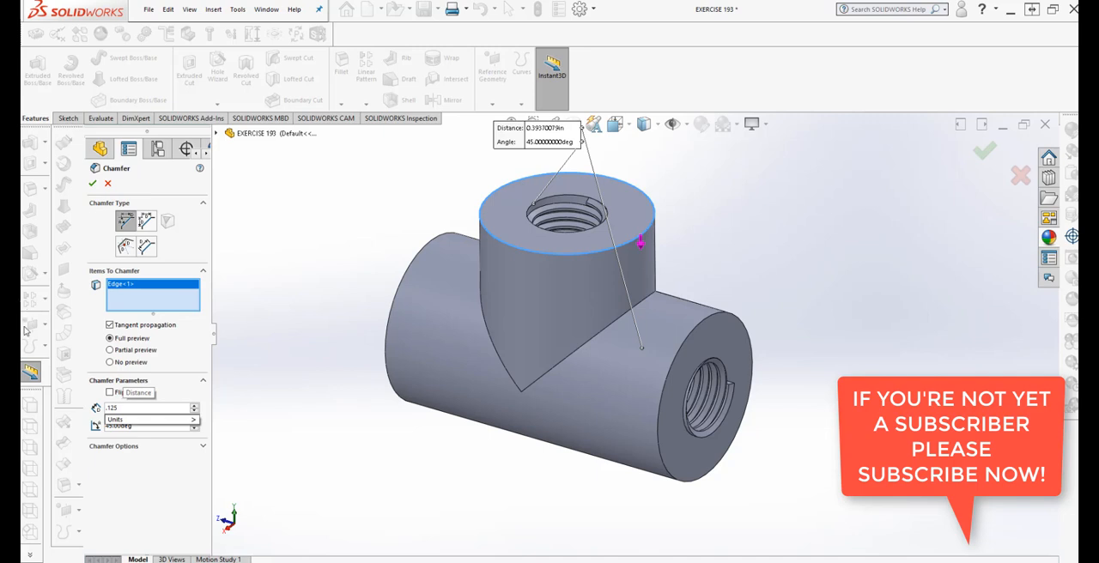
pyautogui.moveTo(129, 424)
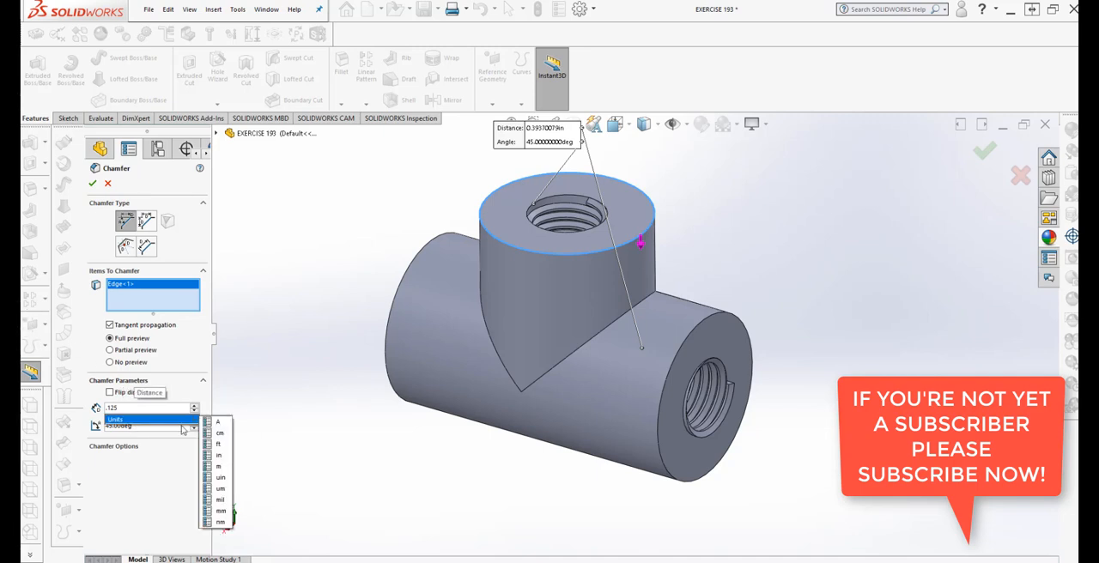
pyautogui.click(219, 455)
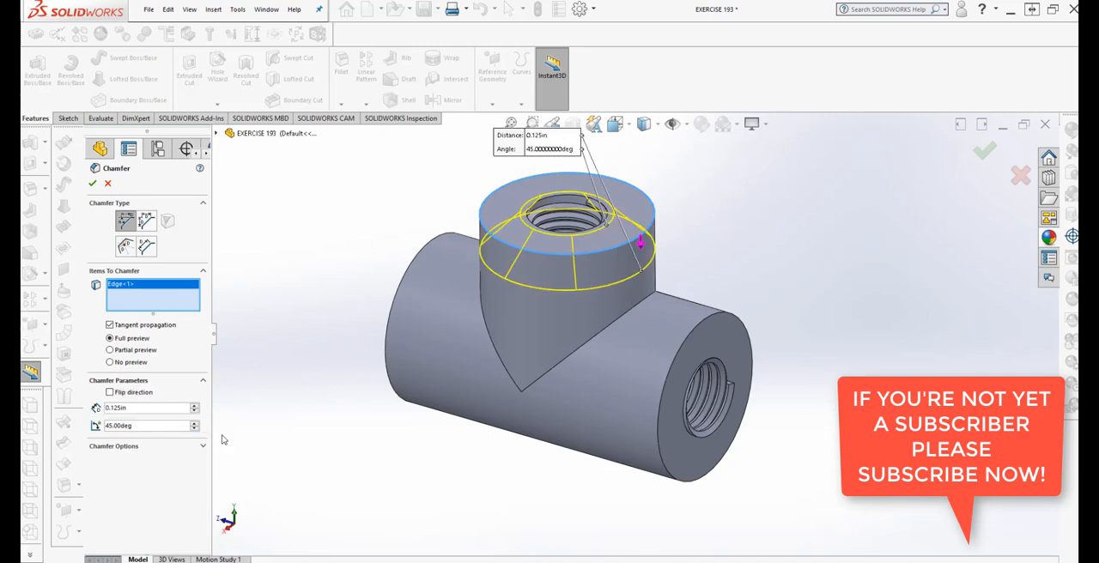
# Reduce the chamfer distance to 0.10 in
pyautogui.moveTo(110, 409); pyautogui.dragTo(37, 407)
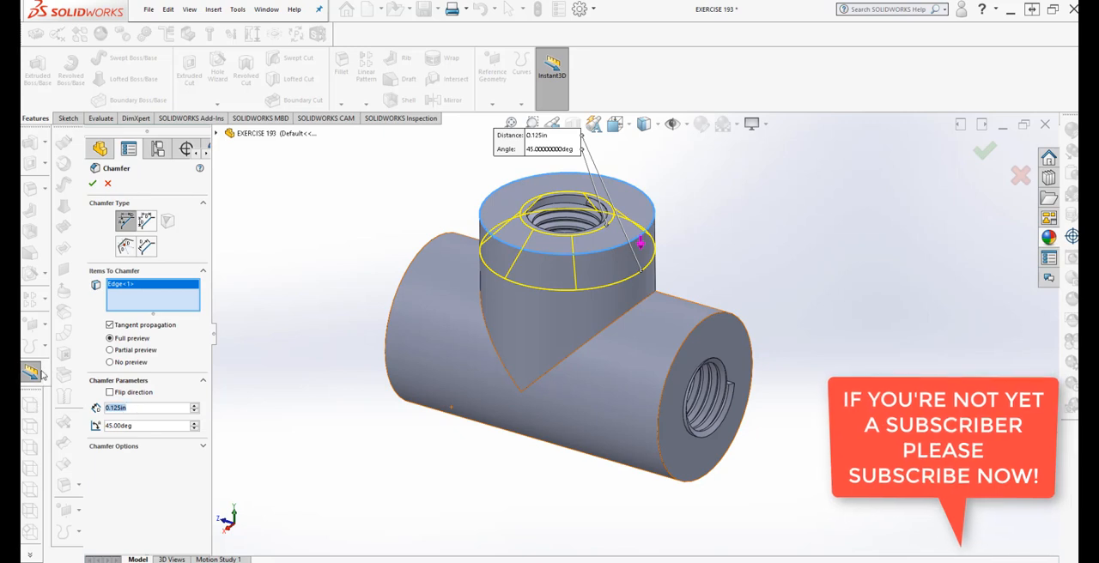
pyautogui.write('.1')
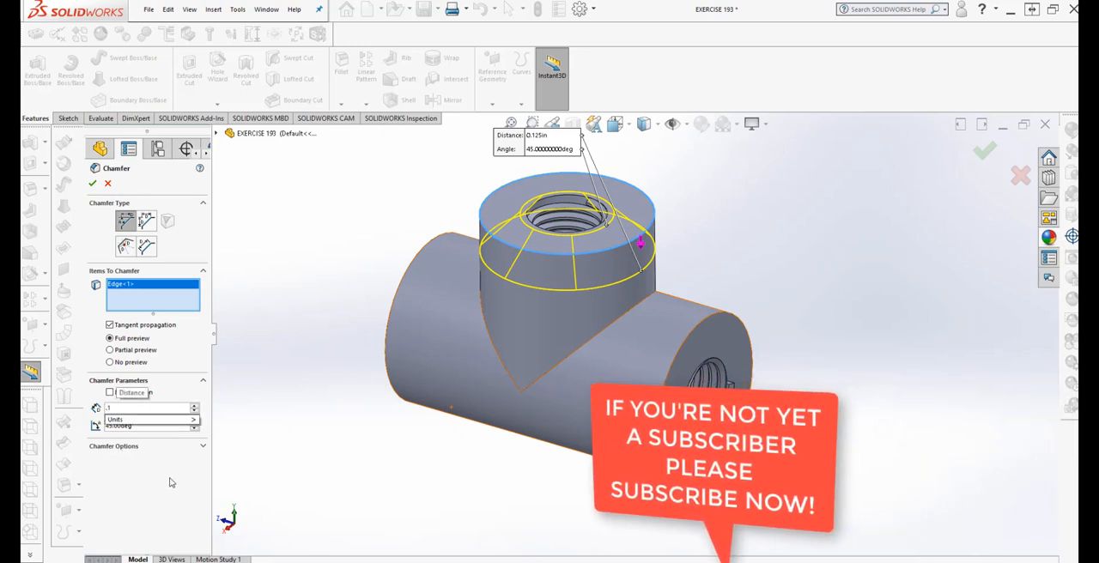
pyautogui.press('Return')
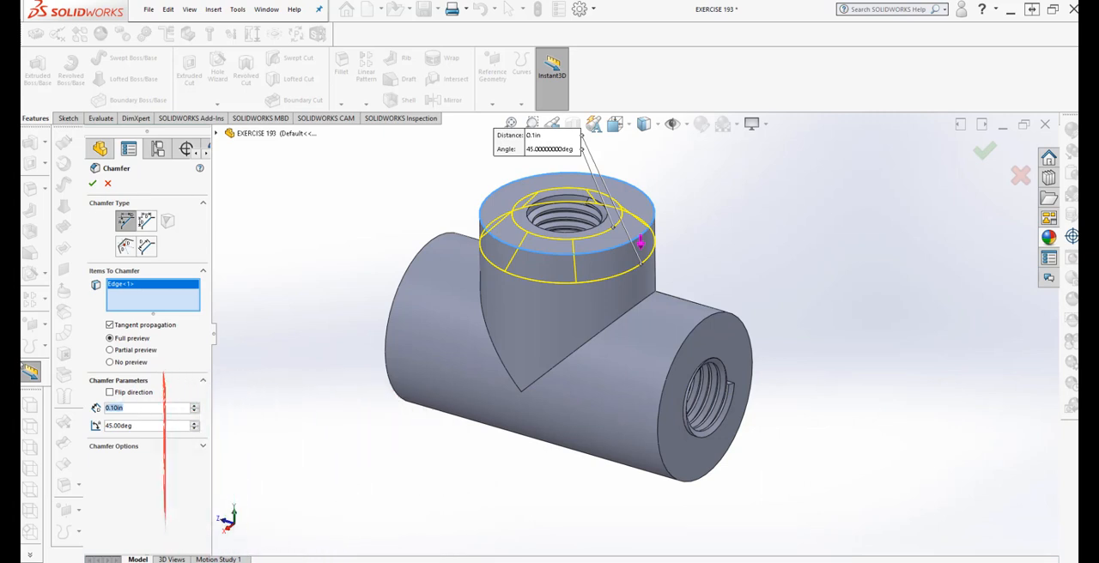
# Set the chamfer distance to 0.0125 in
pyautogui.write('.01')
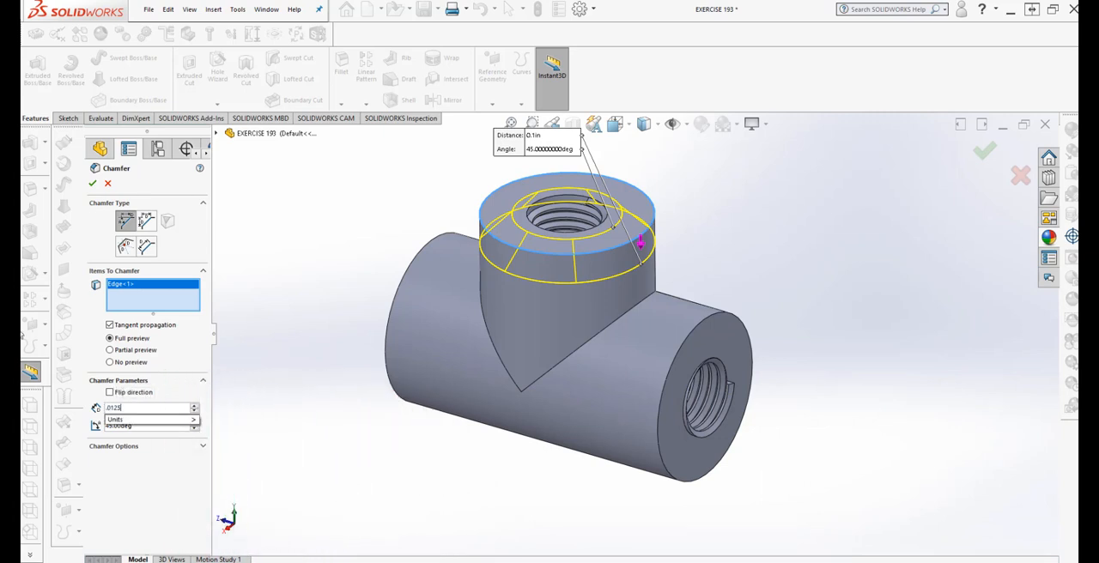
pyautogui.write('25')
pyautogui.moveTo(121, 419)
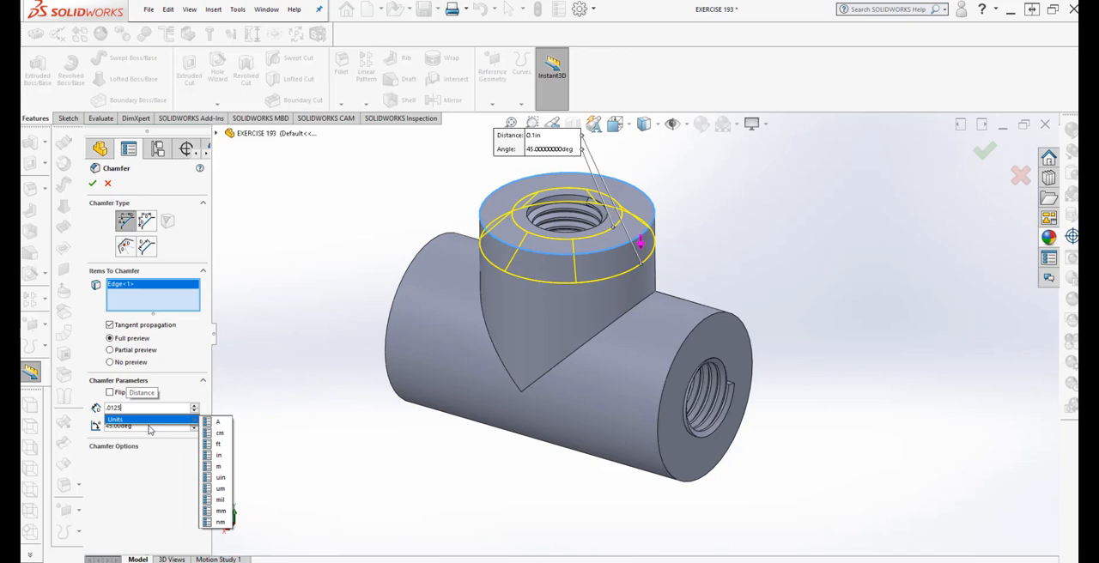
pyautogui.click(240, 455)
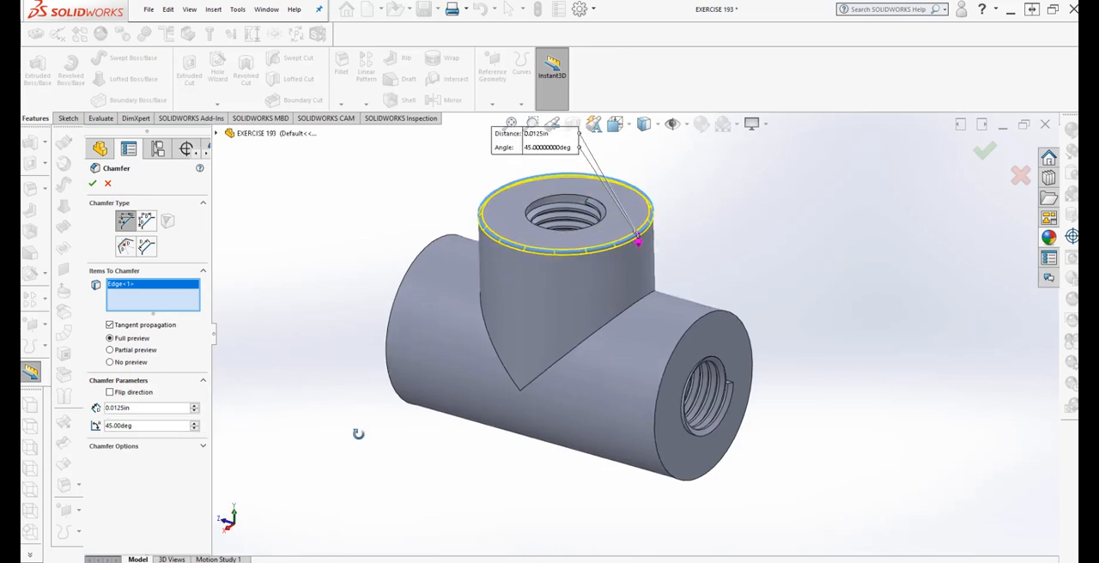
# Set the chamfer distance to 0.025 in
pyautogui.click(136, 410)
pyautogui.press('BackSpace')
pyautogui.press('BackSpace')
pyautogui.press('BackSpace')
pyautogui.press('BackSpace')
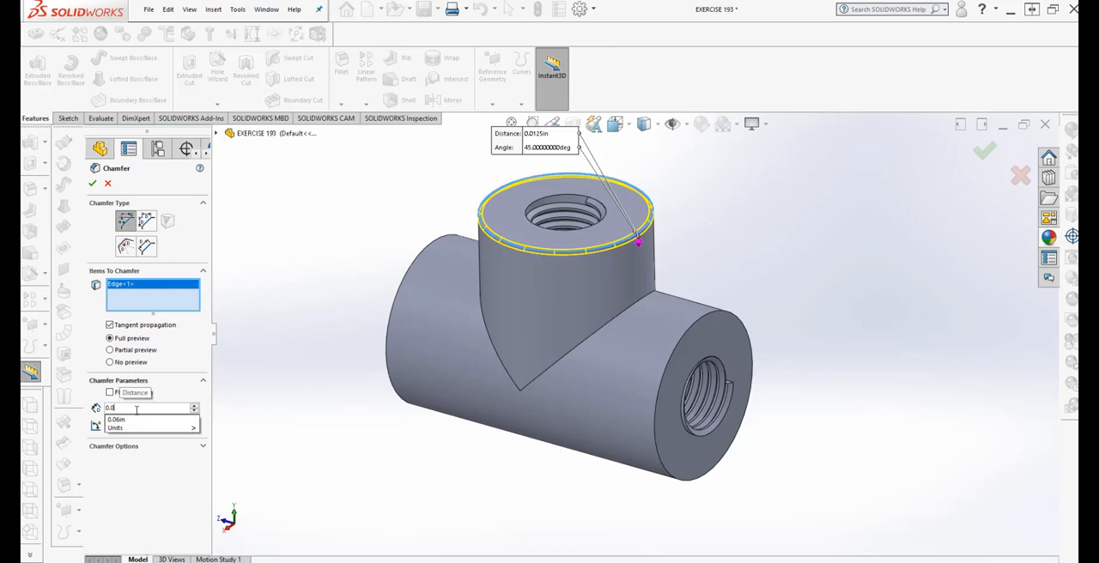
pyautogui.write('25')
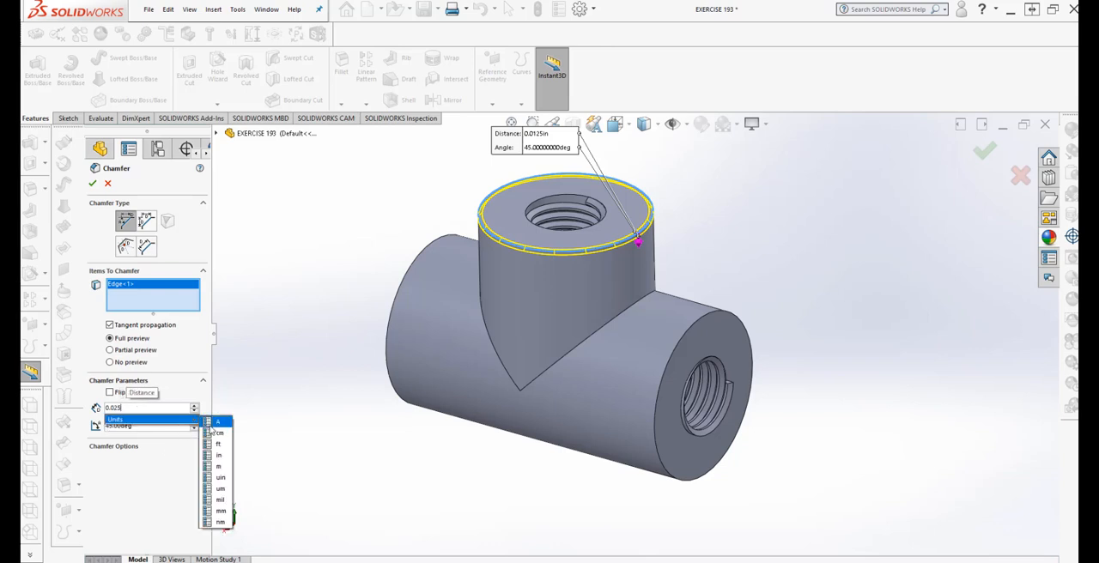
pyautogui.press('Return')
# Add the outer circular edges at both ends of the main cylinder to the chamfer
pyautogui.moveTo(375, 439)
pyautogui.mouseDown(button='middle')
pyautogui.moveTo(365, 401)
pyautogui.moveTo(381, 450)
pyautogui.mouseUp(button='middle')
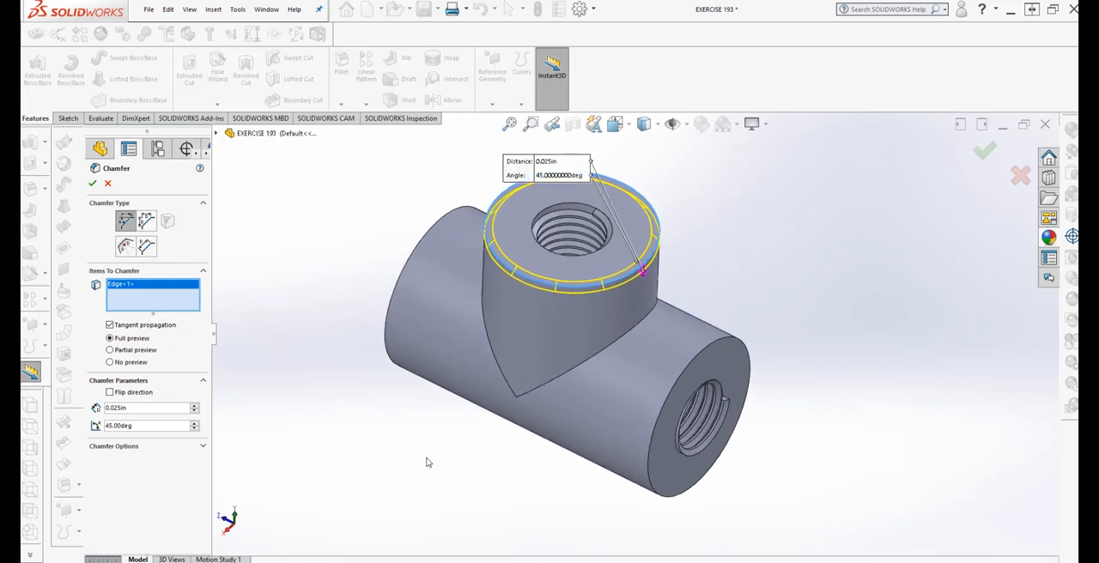
pyautogui.click(646, 488)
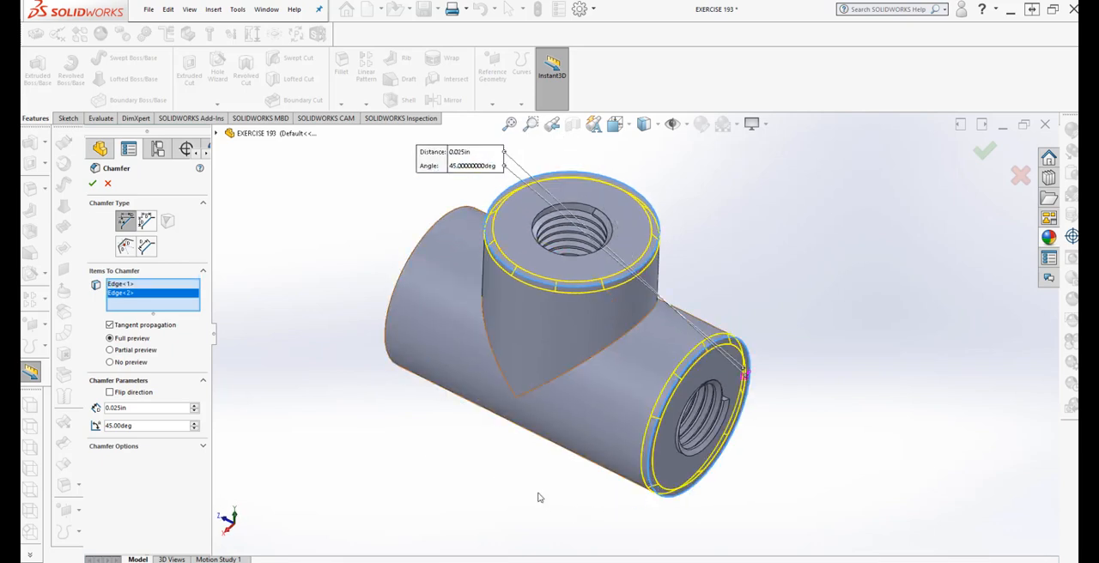
pyautogui.click(384, 296)
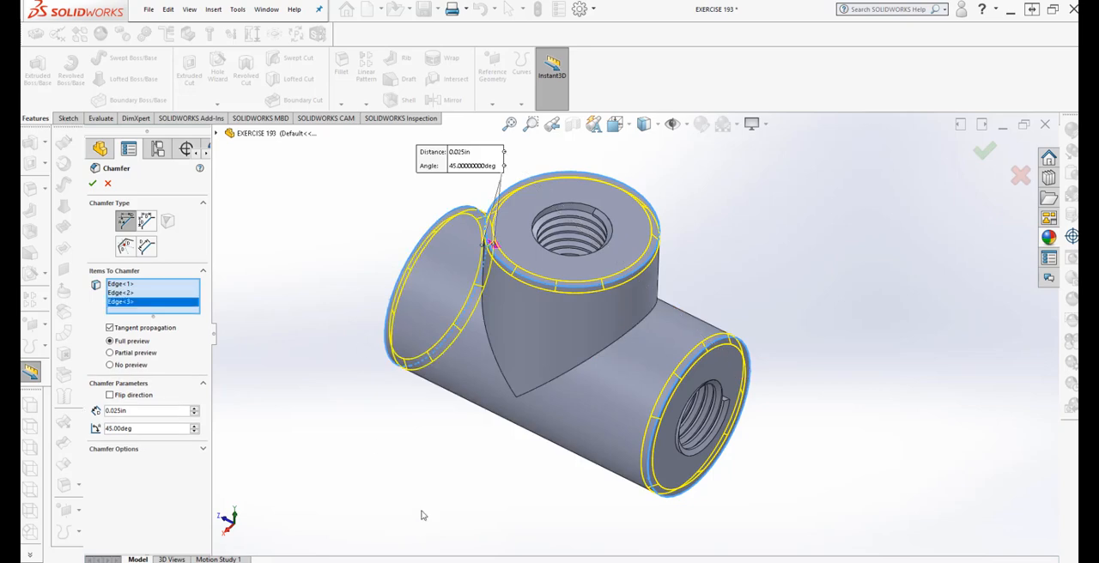
# Add both intersection edges where the branch meets the main cylinder and apply the 0.025 in, 45° chamfer
pyautogui.moveTo(422, 516); pyautogui.dragTo(521, 433, button='middle')
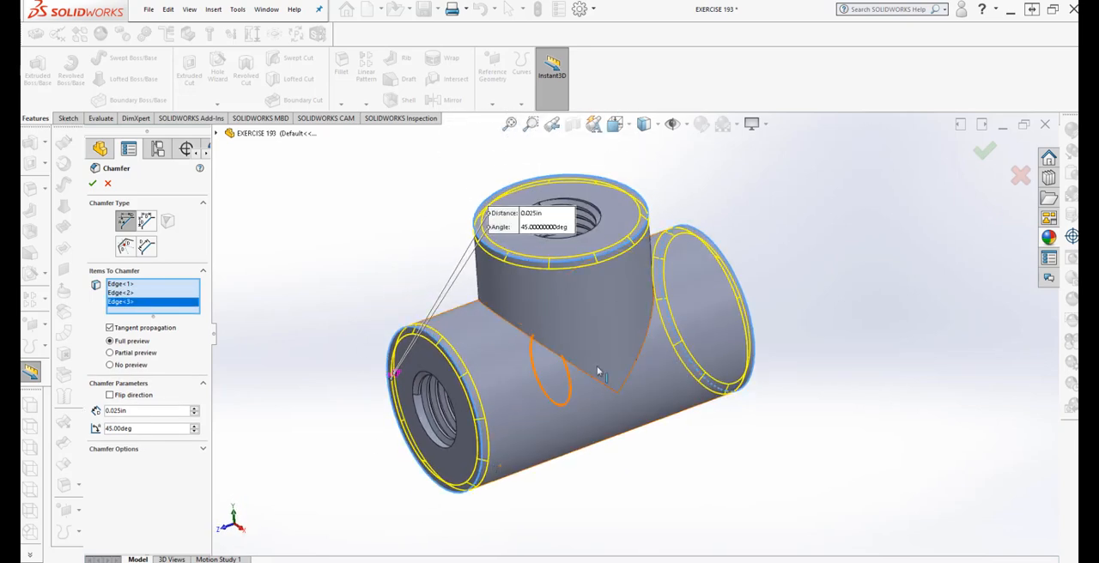
pyautogui.scroll(-1, 596, 375)
pyautogui.scroll(2, 668, 473)
pyautogui.moveTo(668, 473); pyautogui.dragTo(662, 447, button='middle')
pyautogui.scroll(-2, 656, 311)
pyautogui.scroll(2, 642, 436)
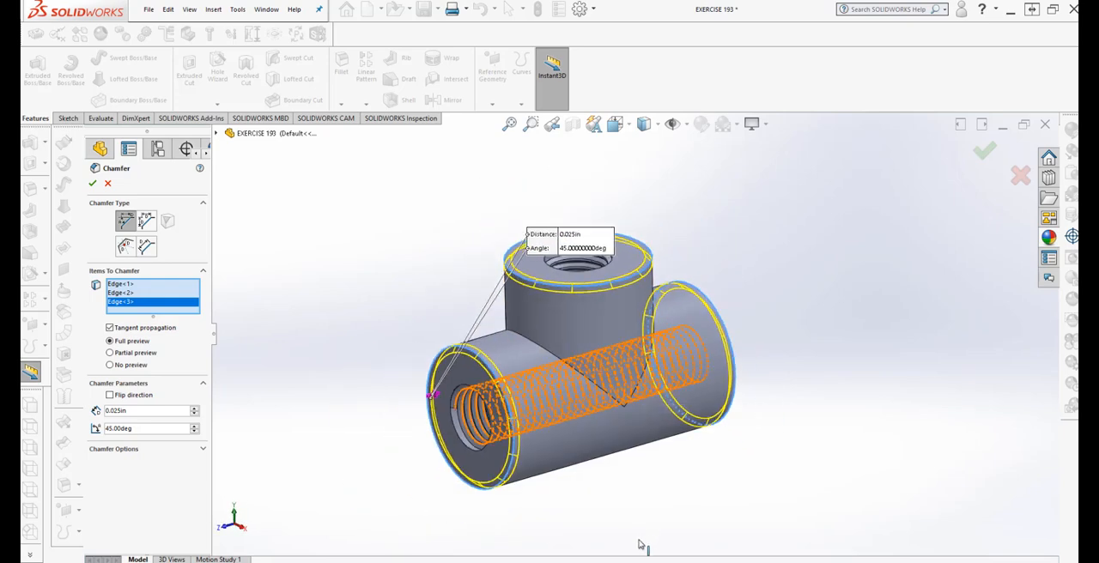
pyautogui.moveTo(640, 547)
pyautogui.mouseDown(button='middle')
pyautogui.moveTo(634, 496)
pyautogui.moveTo(540, 510)
pyautogui.moveTo(636, 498)
pyautogui.moveTo(629, 545)
pyautogui.mouseUp(button='middle')
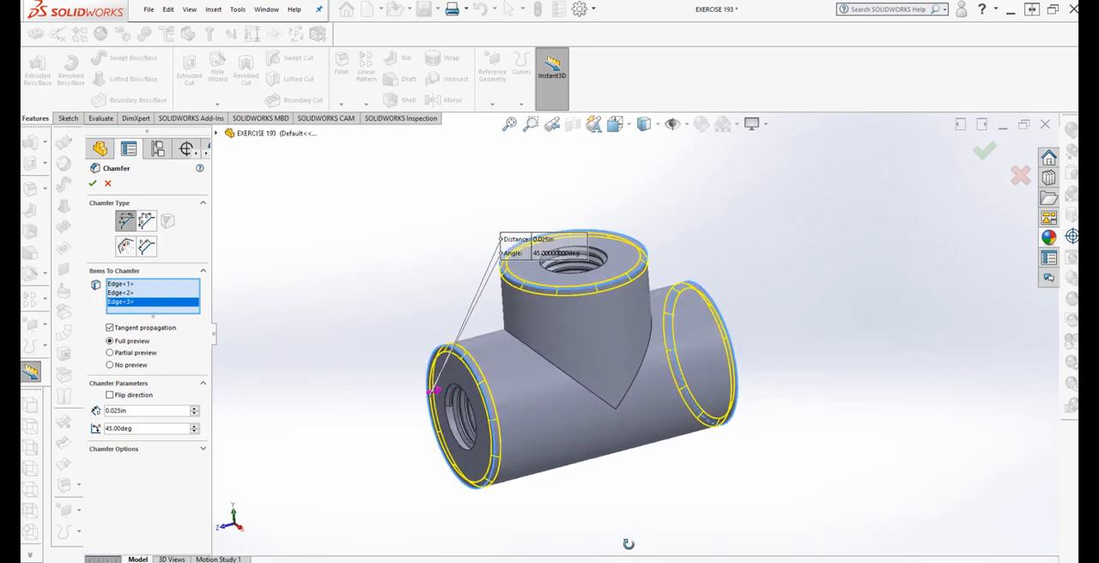
pyautogui.moveTo(623, 494)
pyautogui.mouseDown(button='middle')
pyautogui.moveTo(626, 481)
pyautogui.moveTo(623, 500)
pyautogui.mouseUp(button='middle')
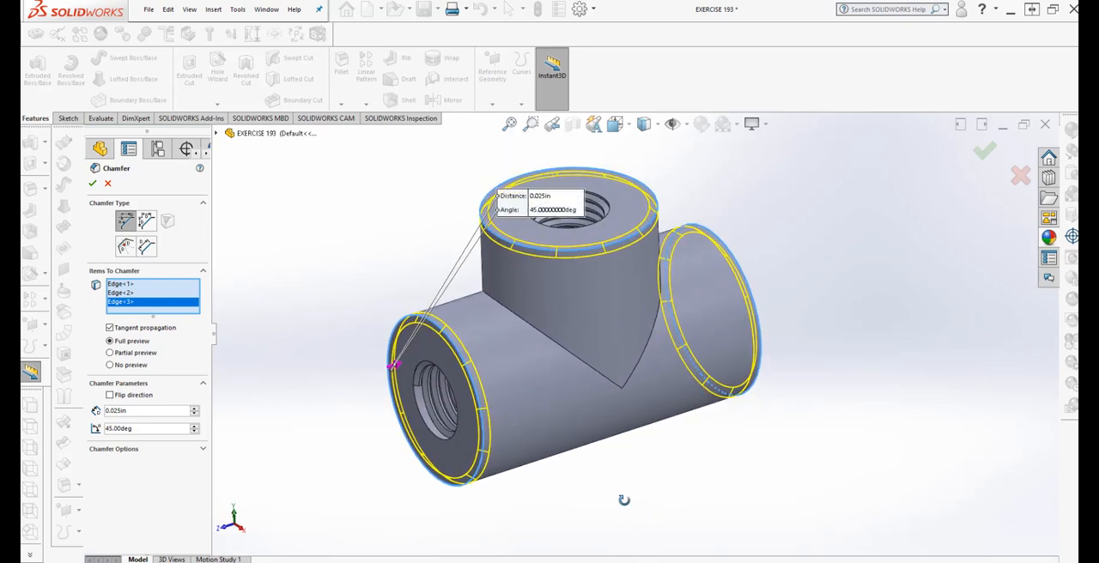
pyautogui.click(517, 322)
pyautogui.moveTo(699, 517); pyautogui.dragTo(626, 520, button='middle')
pyautogui.click(590, 332)
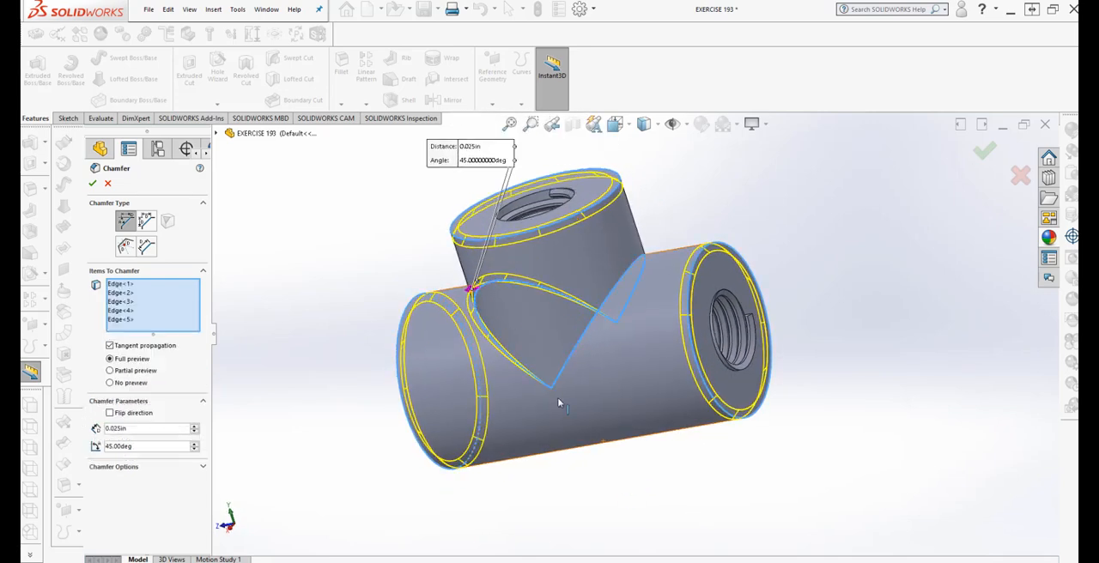
pyautogui.moveTo(559, 400); pyautogui.dragTo(631, 479, button='middle')
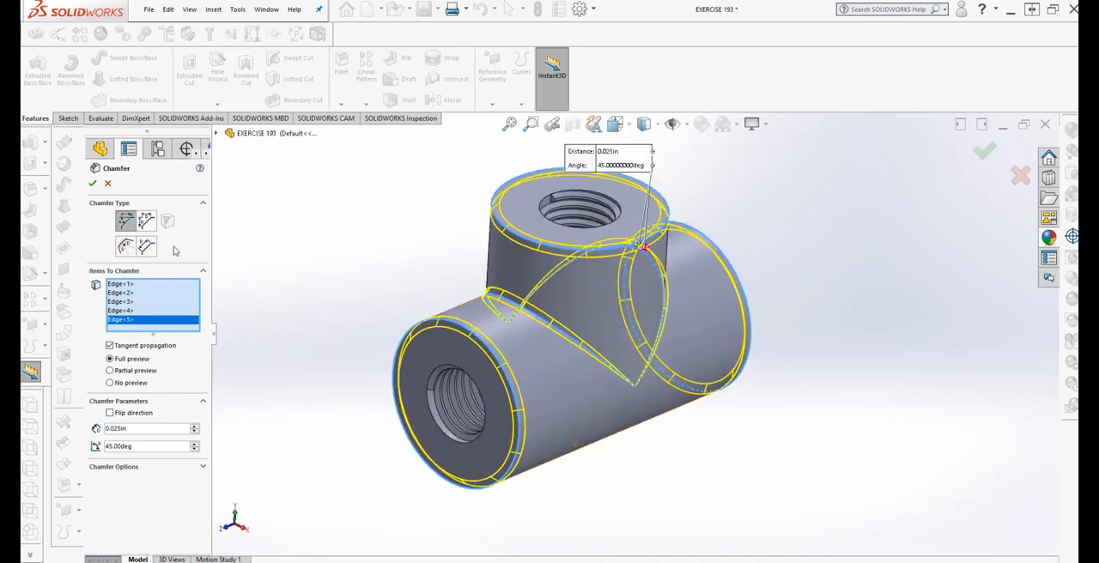
pyautogui.click(92, 185)
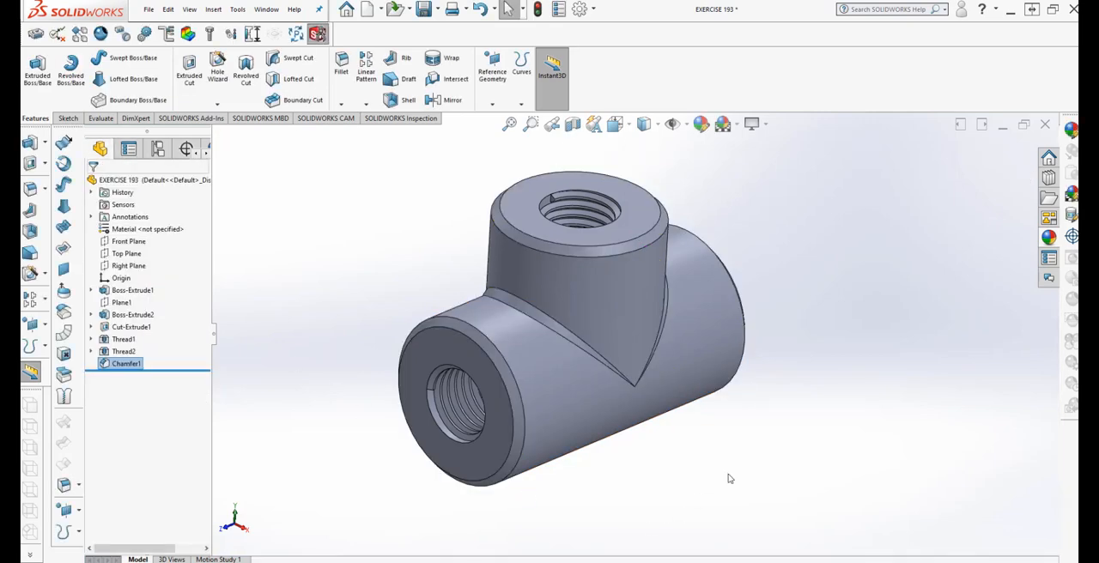
pyautogui.moveTo(730, 474); pyautogui.dragTo(701, 442, button='middle')
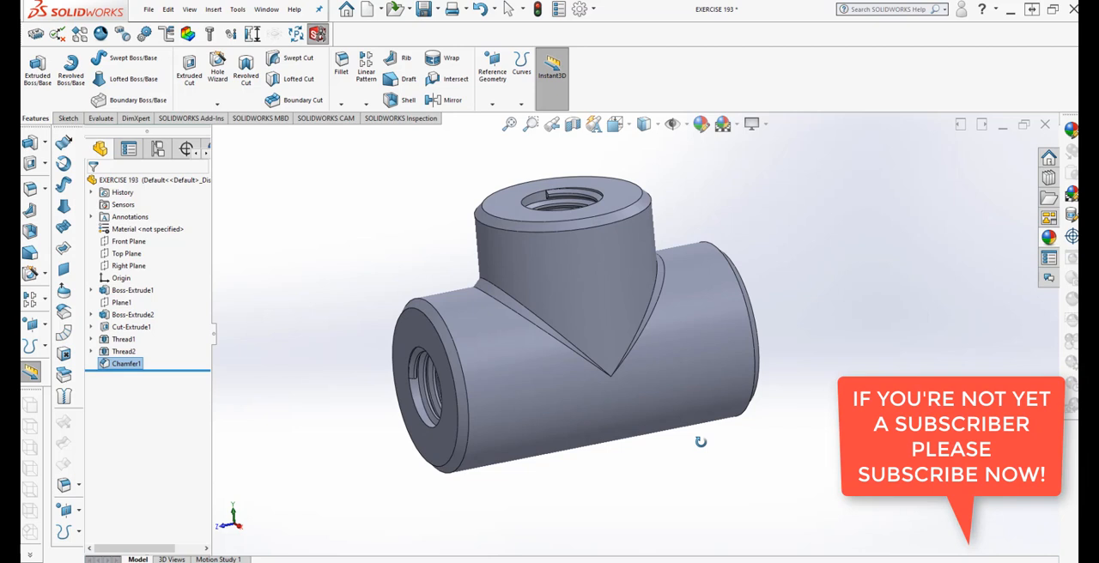
pyautogui.moveTo(701, 443); pyautogui.dragTo(707, 459, button='middle')
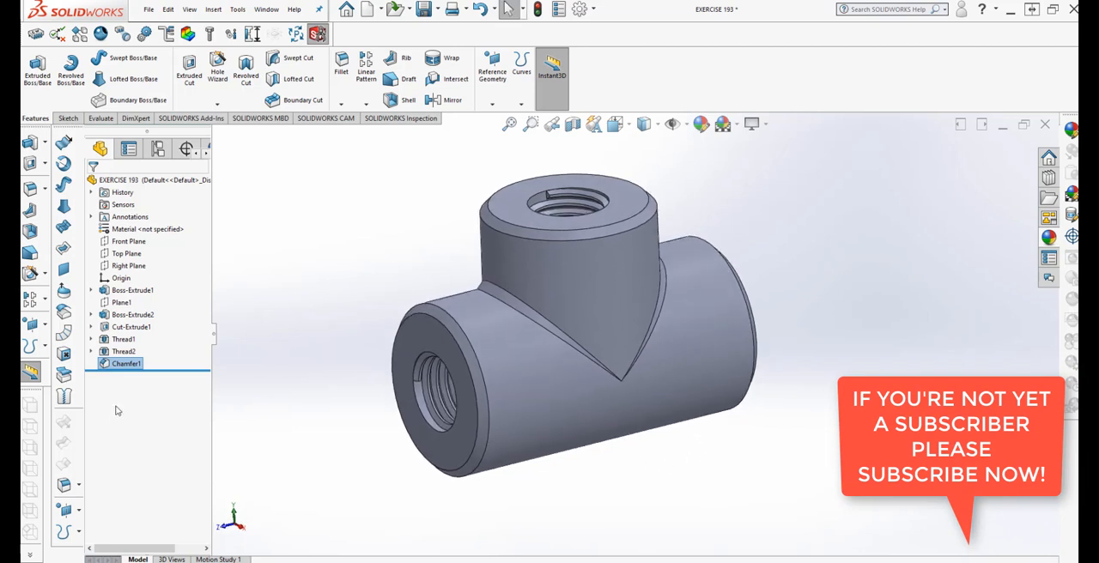
pyautogui.moveTo(290, 434); pyautogui.dragTo(277, 401, button='middle')
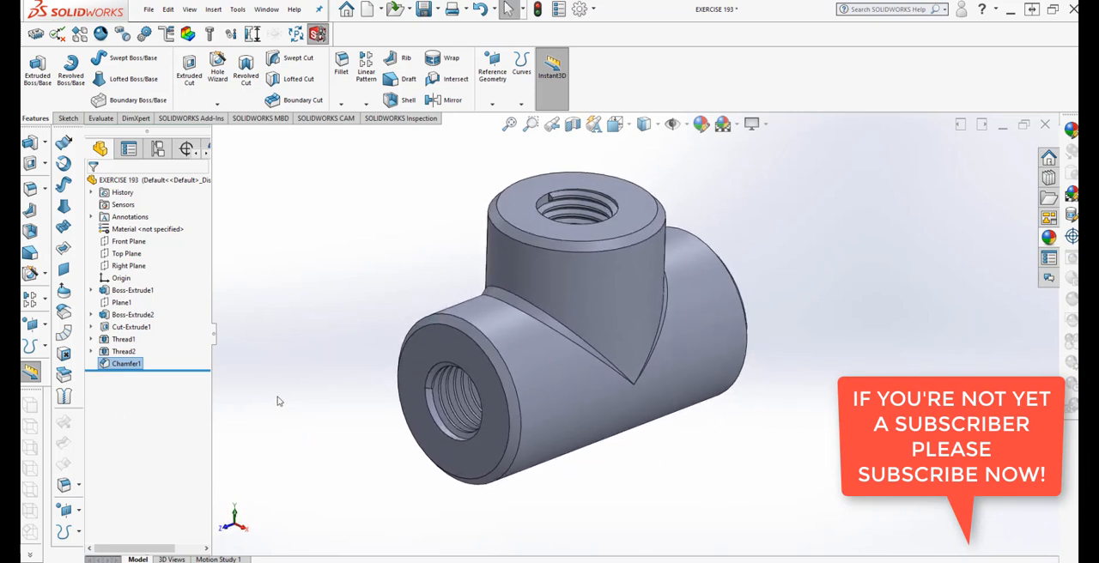
# Create a reference plane offset 0.25 in from the Right Plane
pyautogui.click(79, 514)
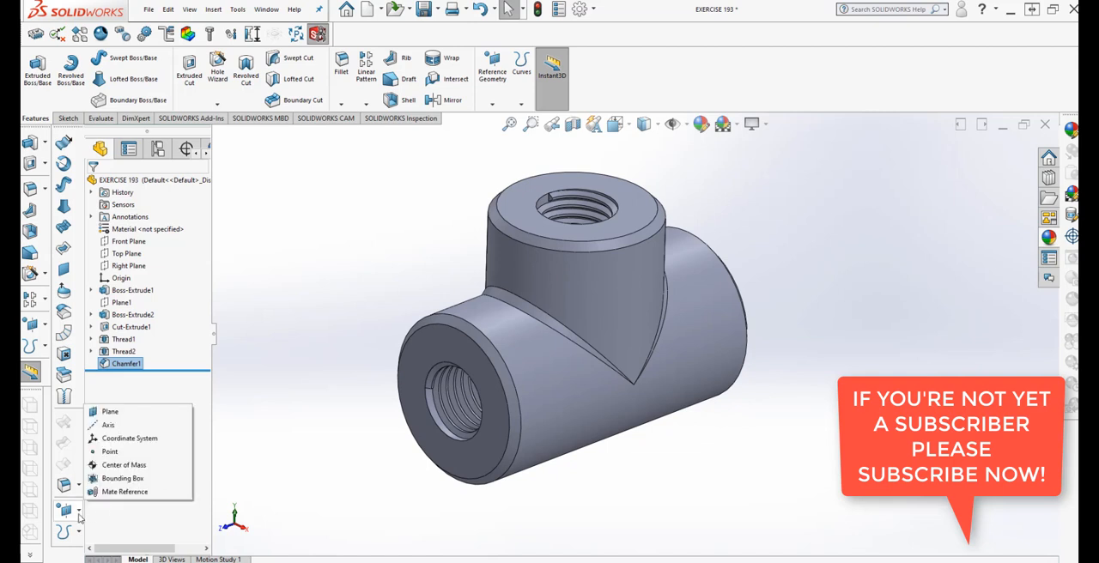
pyautogui.click(106, 413)
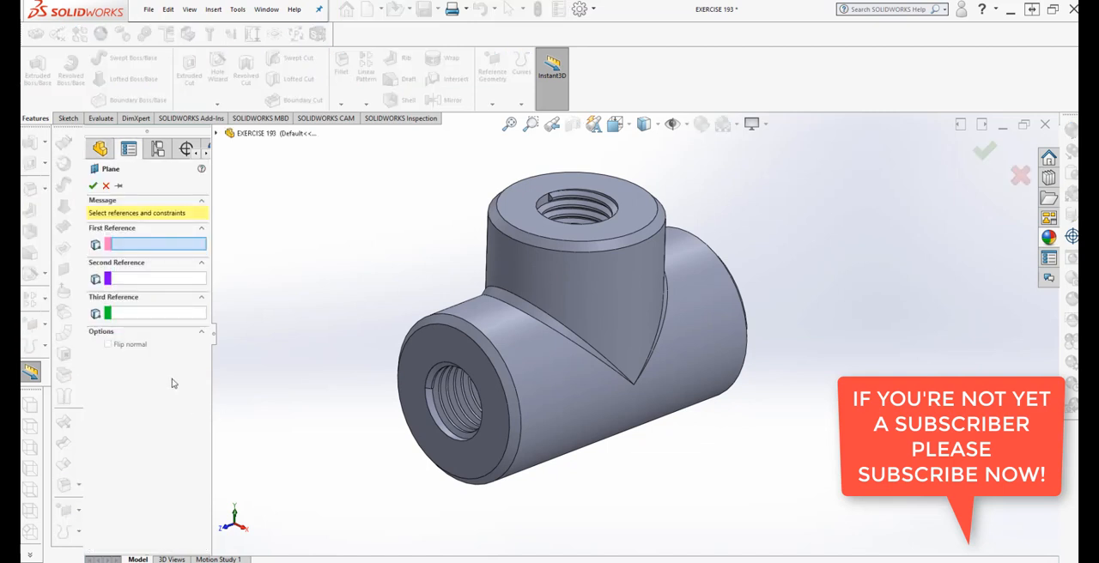
pyautogui.click(216, 134)
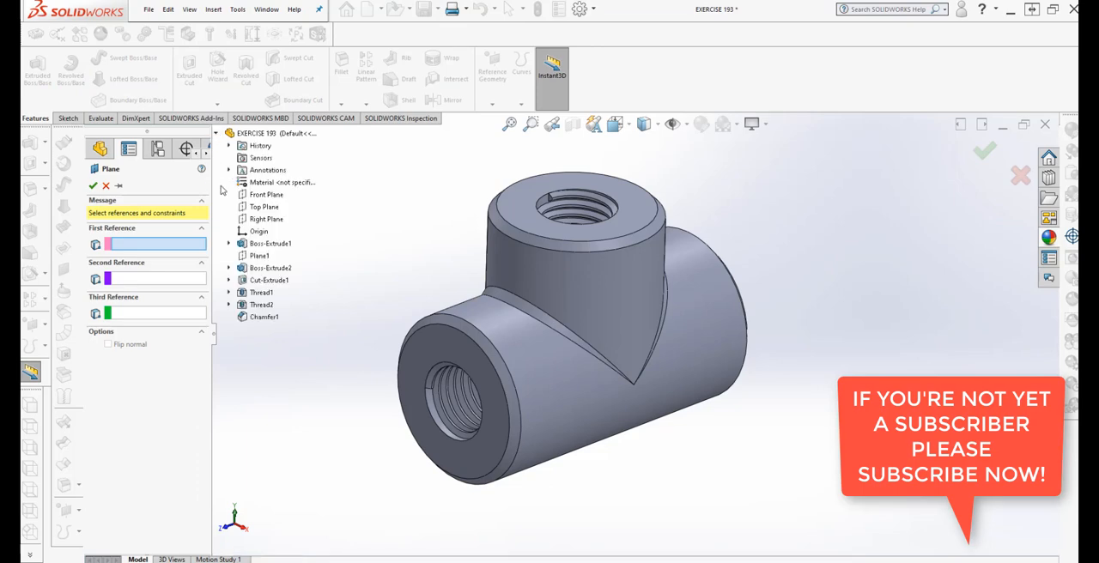
pyautogui.click(267, 219)
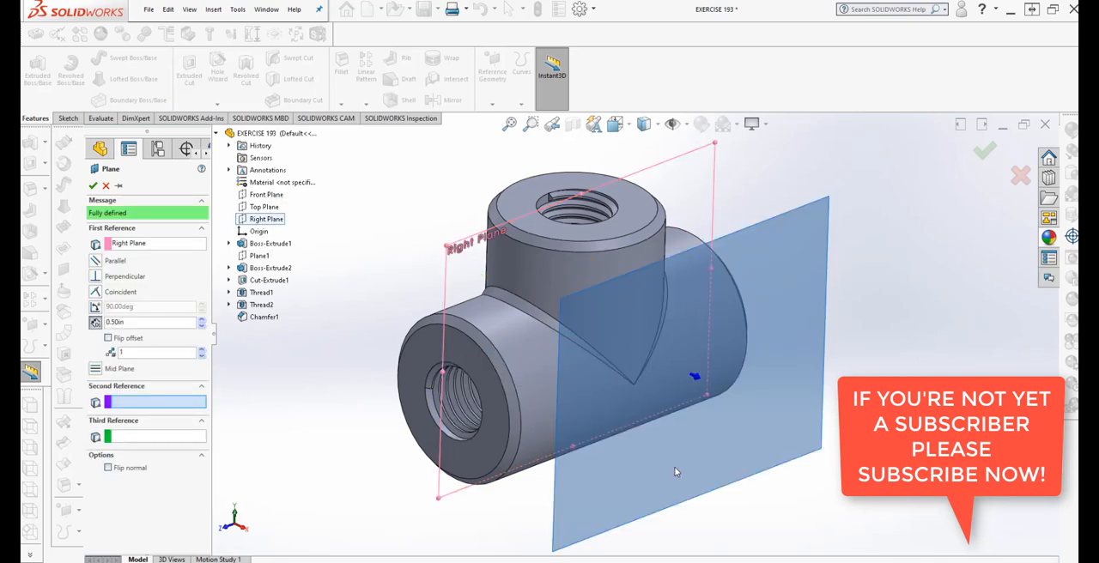
pyautogui.moveTo(675, 472); pyautogui.dragTo(734, 455, button='middle')
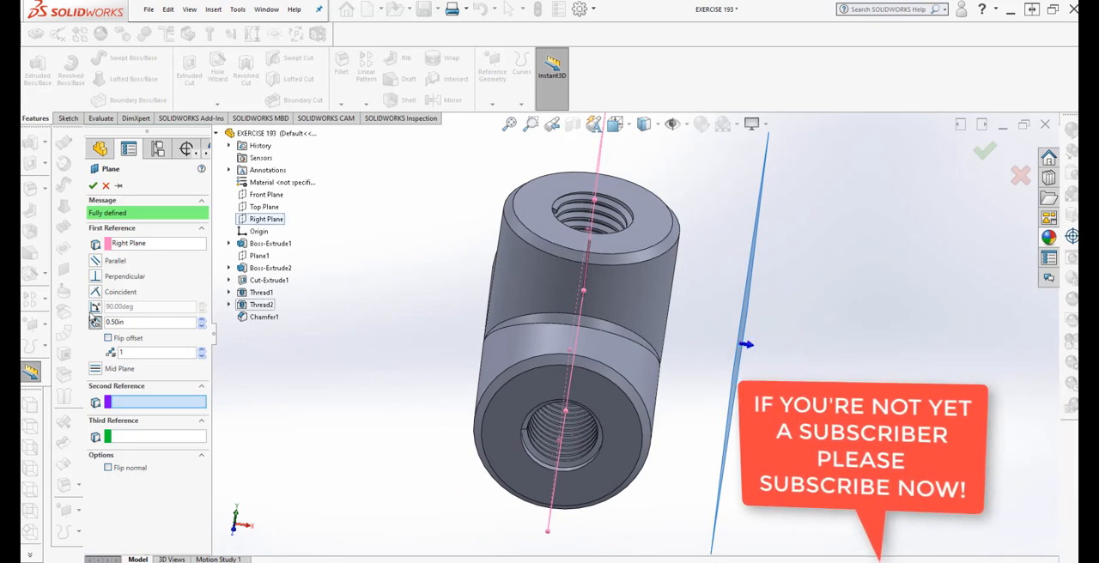
pyautogui.click(202, 327)
pyautogui.click(203, 326)
pyautogui.click(203, 326)
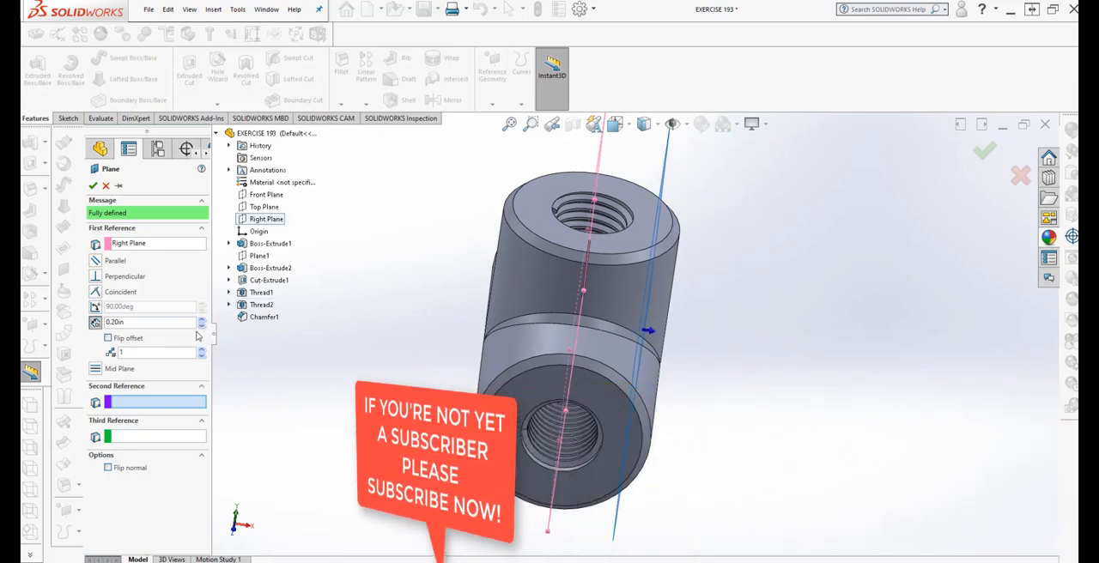
pyautogui.click(201, 322)
pyautogui.moveTo(453, 419); pyautogui.dragTo(338, 396, button='middle')
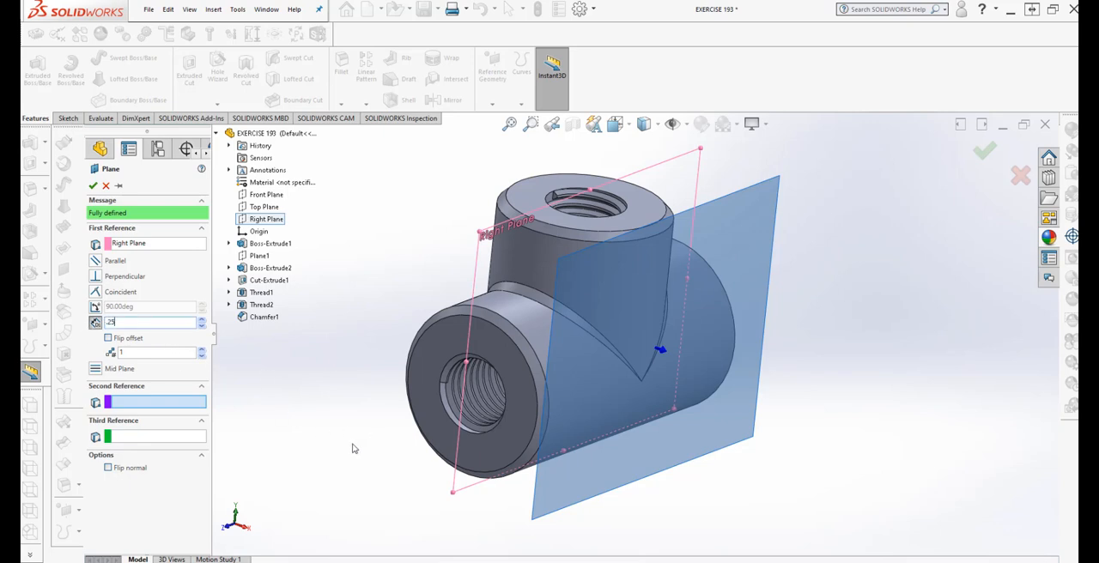
pyautogui.moveTo(339, 469); pyautogui.dragTo(321, 449, button='middle')
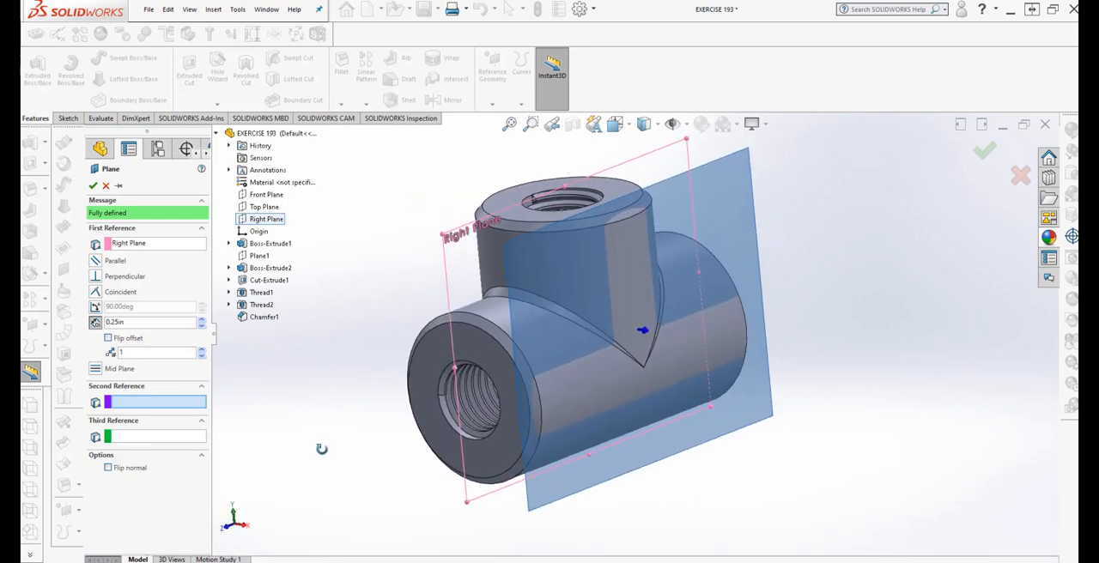
pyautogui.click(93, 186)
# Start a sketch on the new offset plane, viewed normal to it, and draw a corner rectangle about 0.32 in wide and 0.61 in high
pyautogui.moveTo(327, 466); pyautogui.dragTo(306, 457, button='middle')
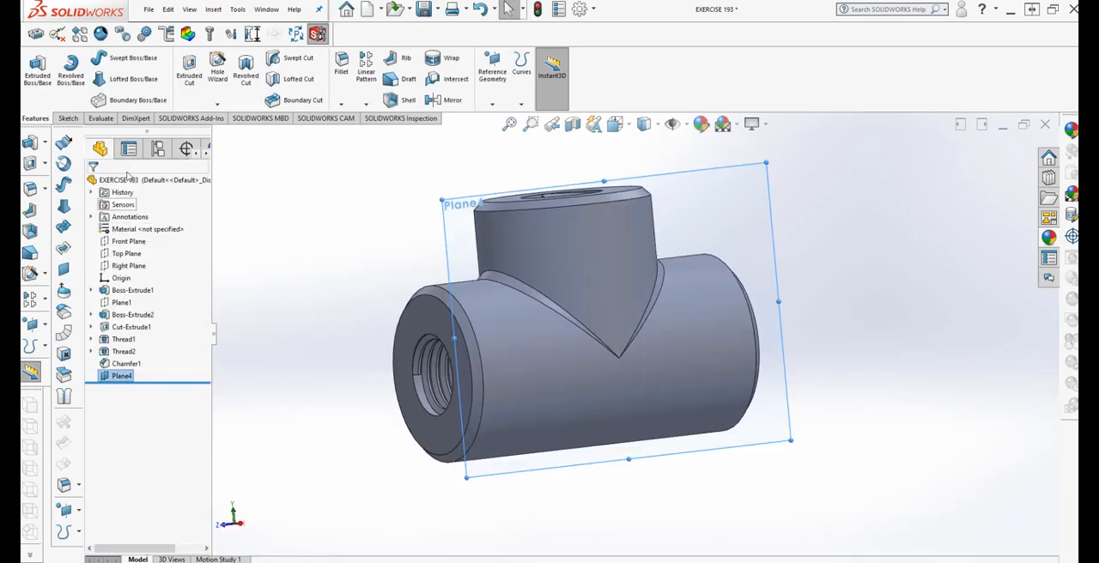
pyautogui.click(68, 117)
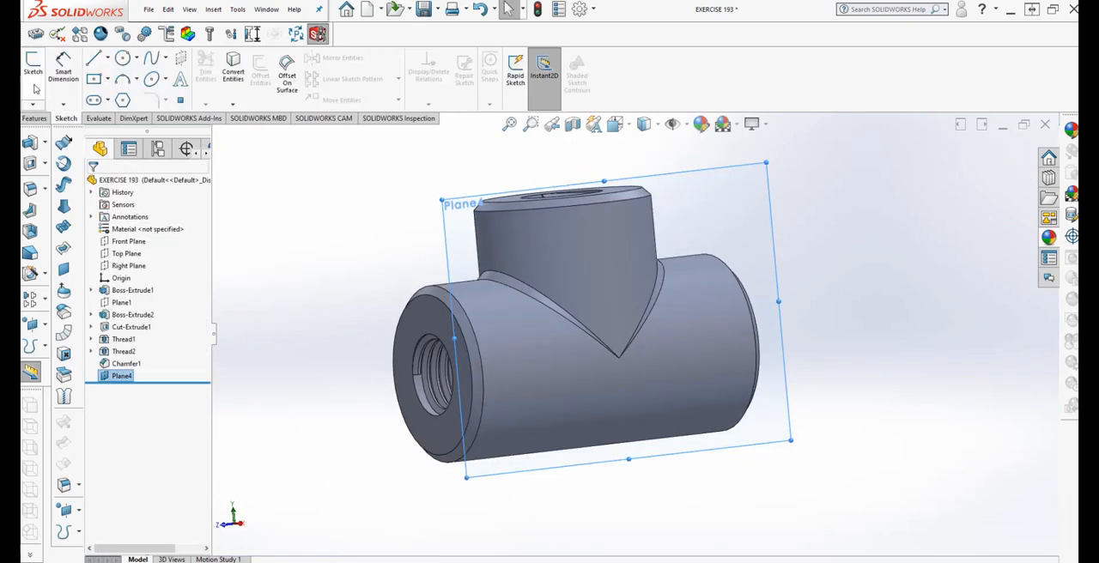
pyautogui.click(34, 75)
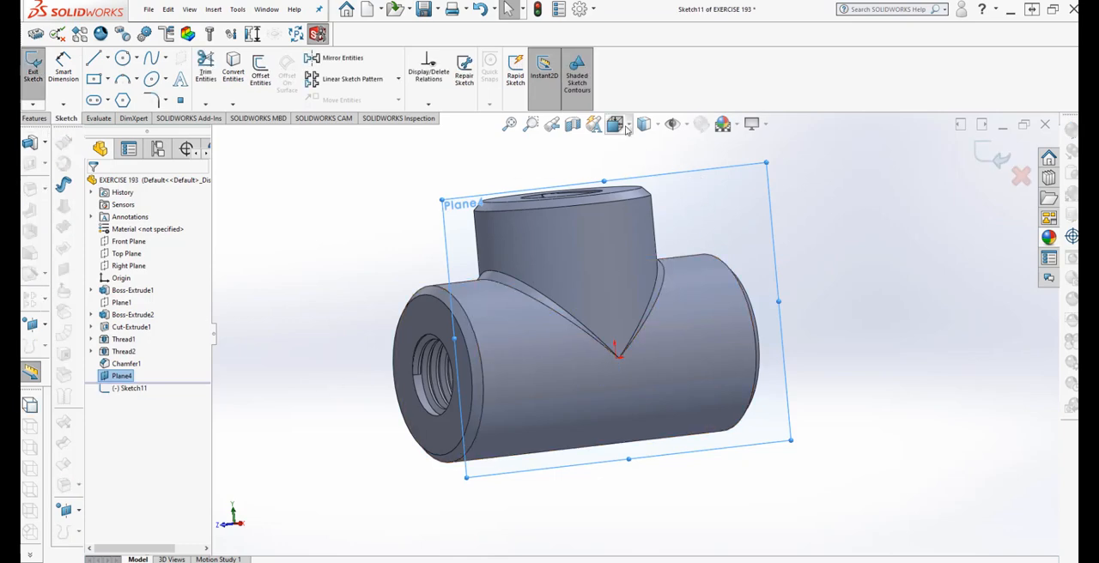
pyautogui.click(630, 127)
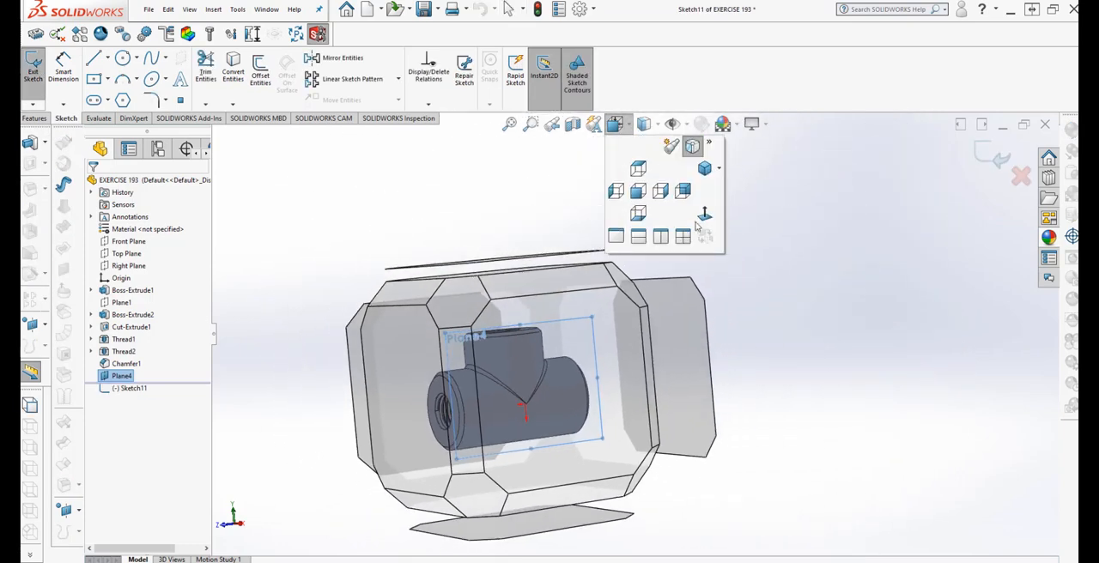
pyautogui.click(704, 216)
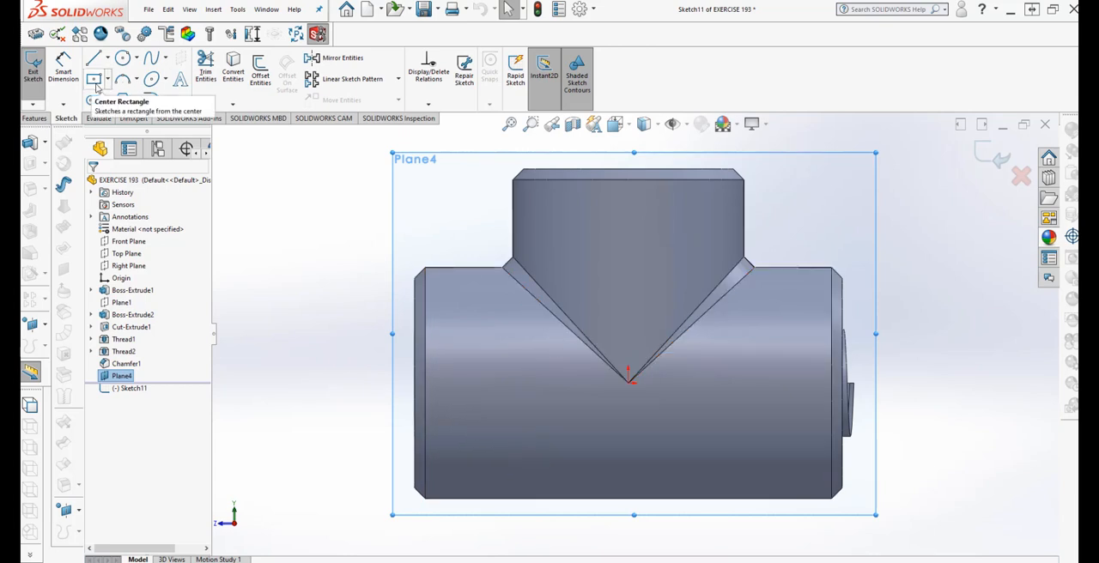
pyautogui.click(108, 80)
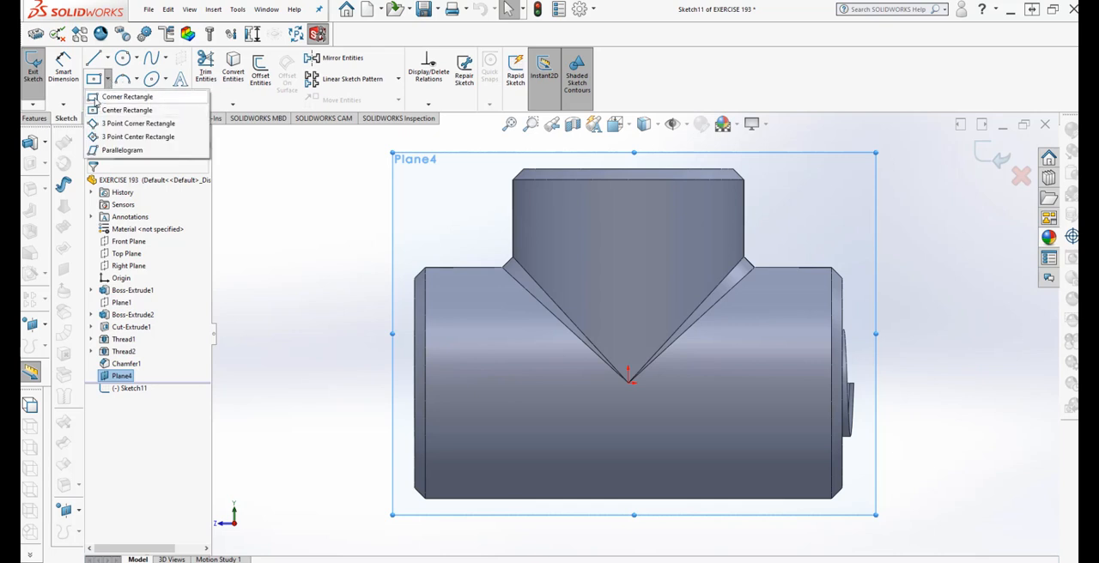
pyautogui.click(95, 98)
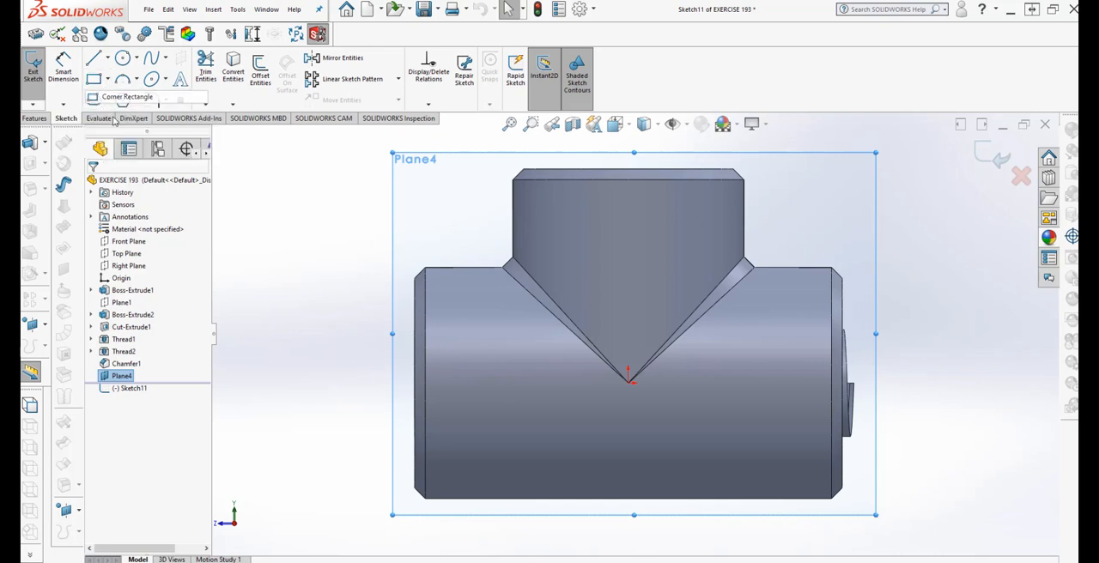
pyautogui.click(567, 213)
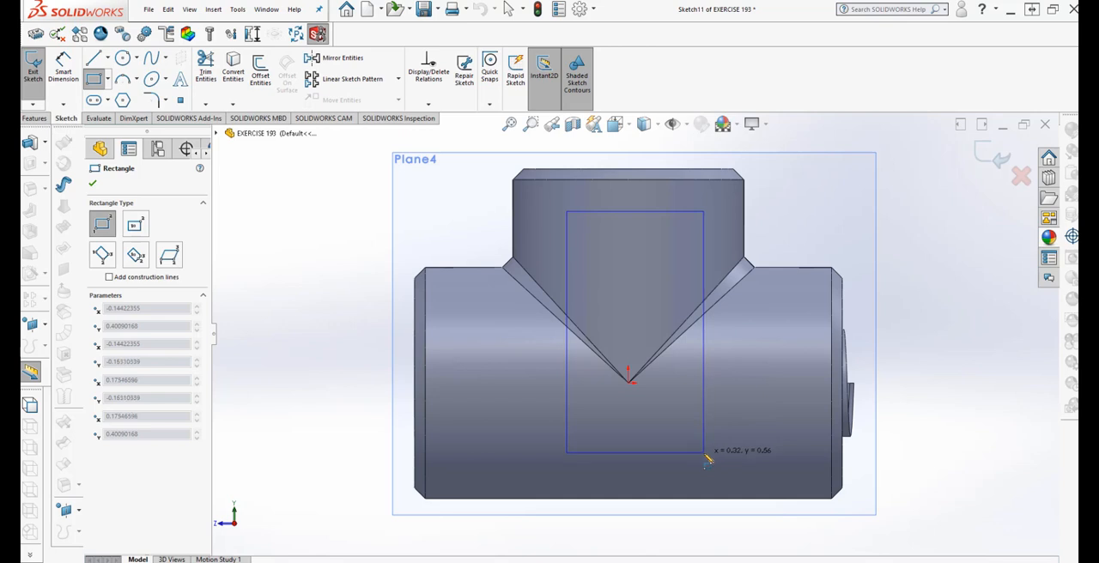
pyautogui.click(704, 470)
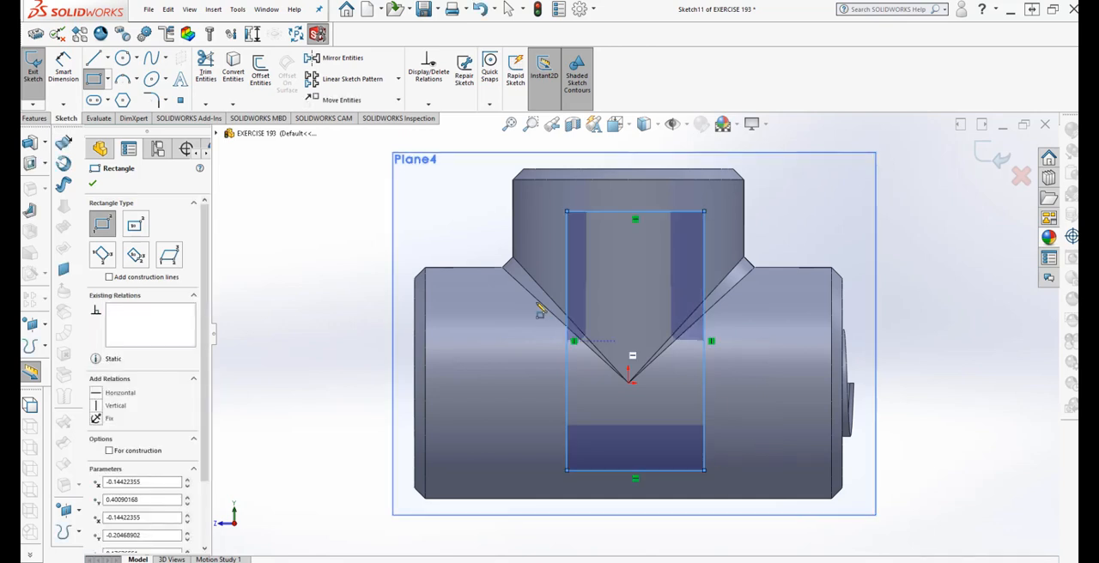
# Draw a vertical centerline between the midpoints of the rectangle's upper and lower edges
pyautogui.click(105, 60)
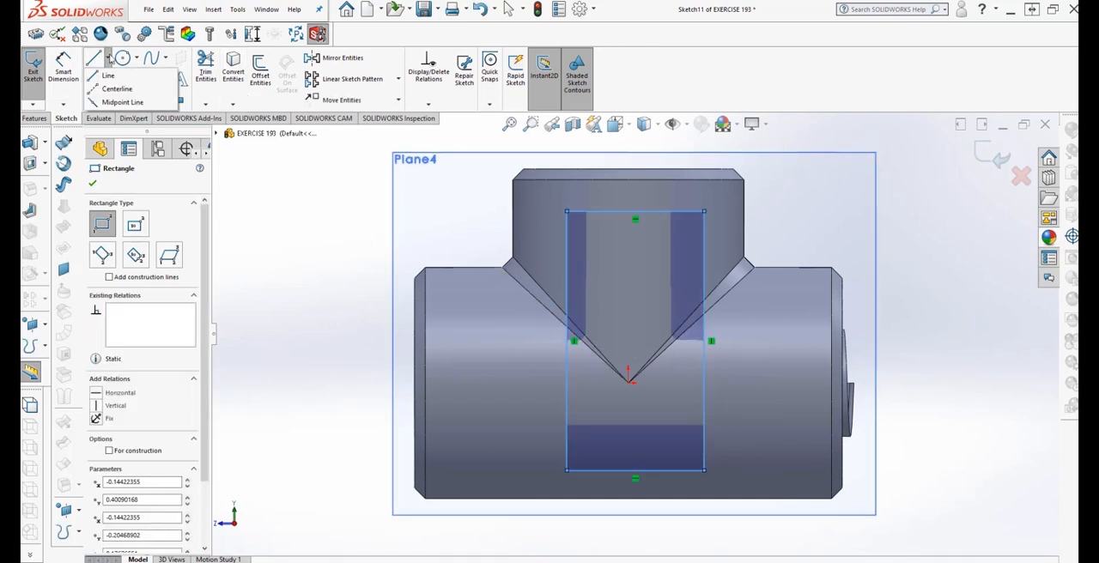
pyautogui.click(121, 87)
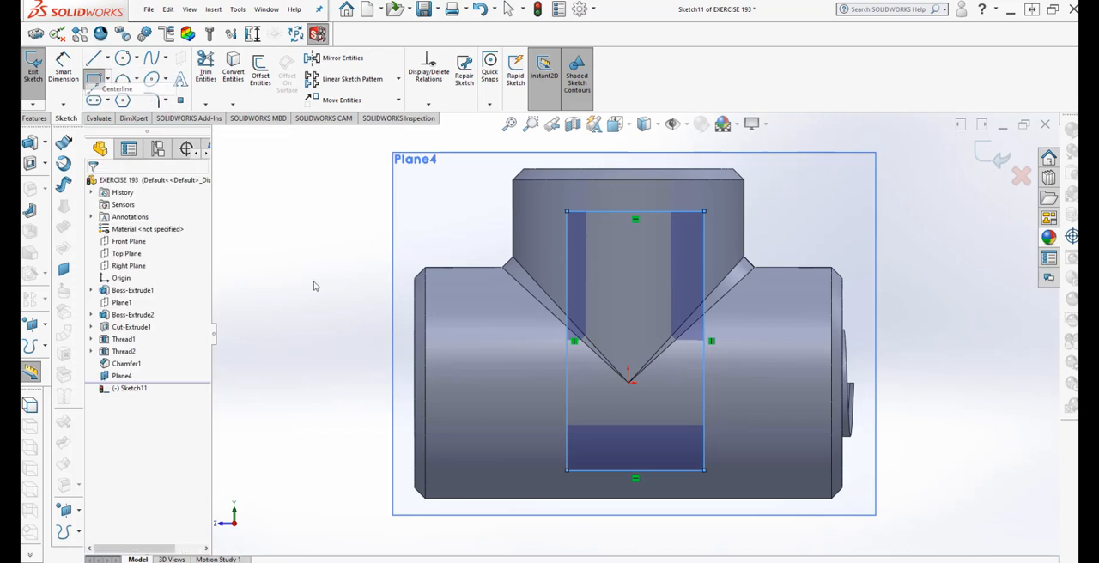
pyautogui.click(636, 212)
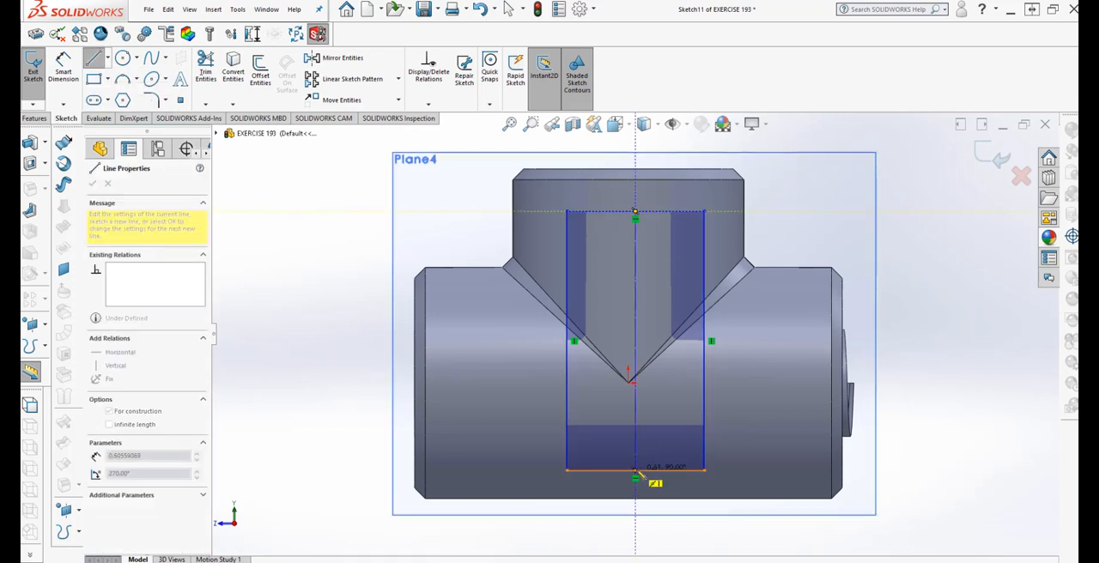
pyautogui.click(636, 469)
pyautogui.rightClick(640, 473)
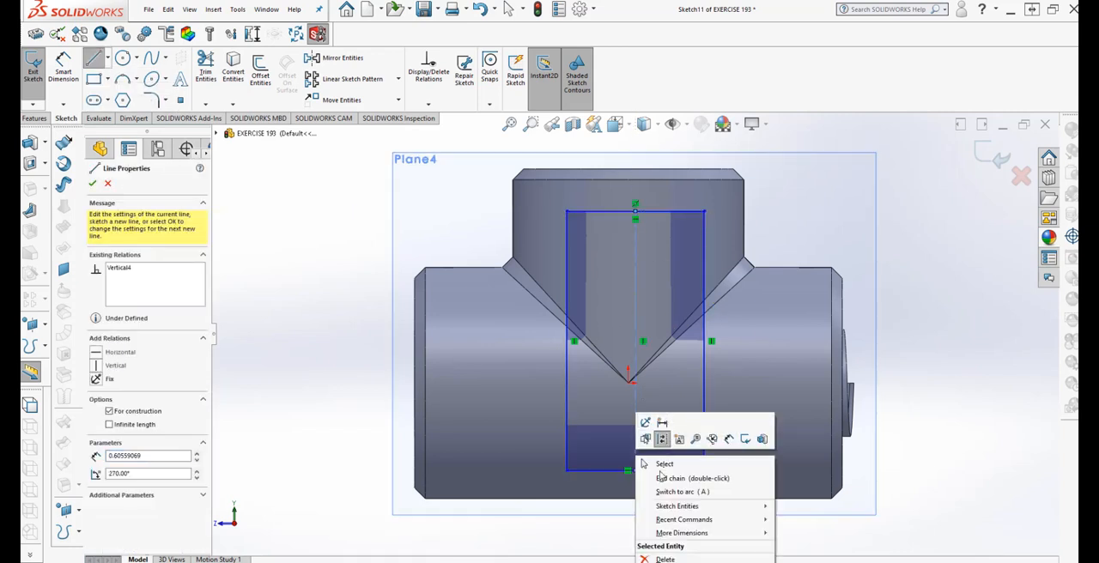
pyautogui.click(665, 464)
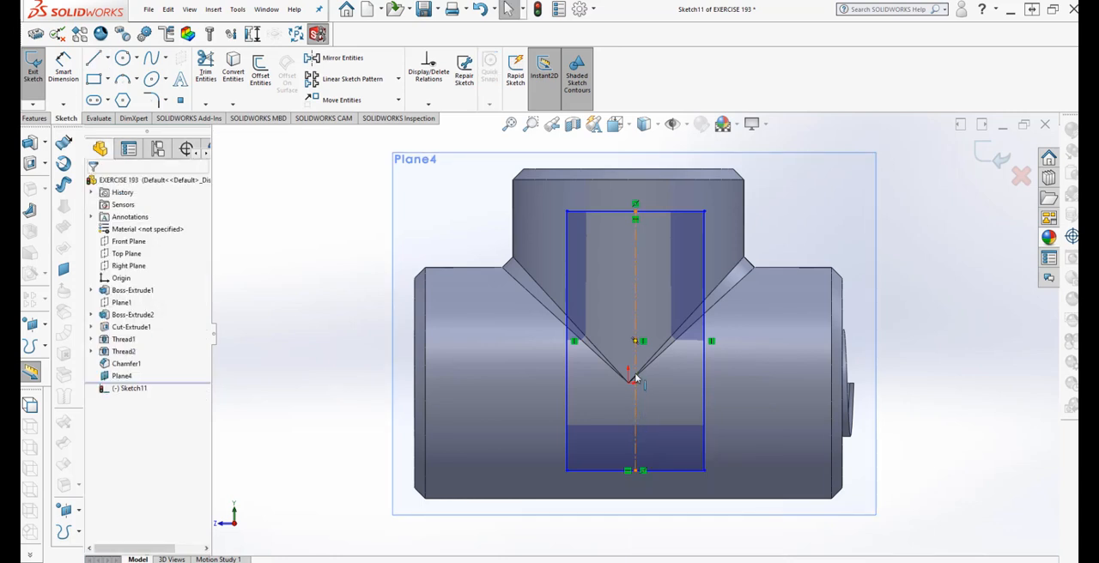
# Apply a midpoint relation between the vertical centerline and the vertex at the tip of the V-shaped intersection, and undo it
pyautogui.click(636, 378)
pyautogui.keyDown('ctrl'); pyautogui.click(629, 382); pyautogui.keyUp('ctrl')
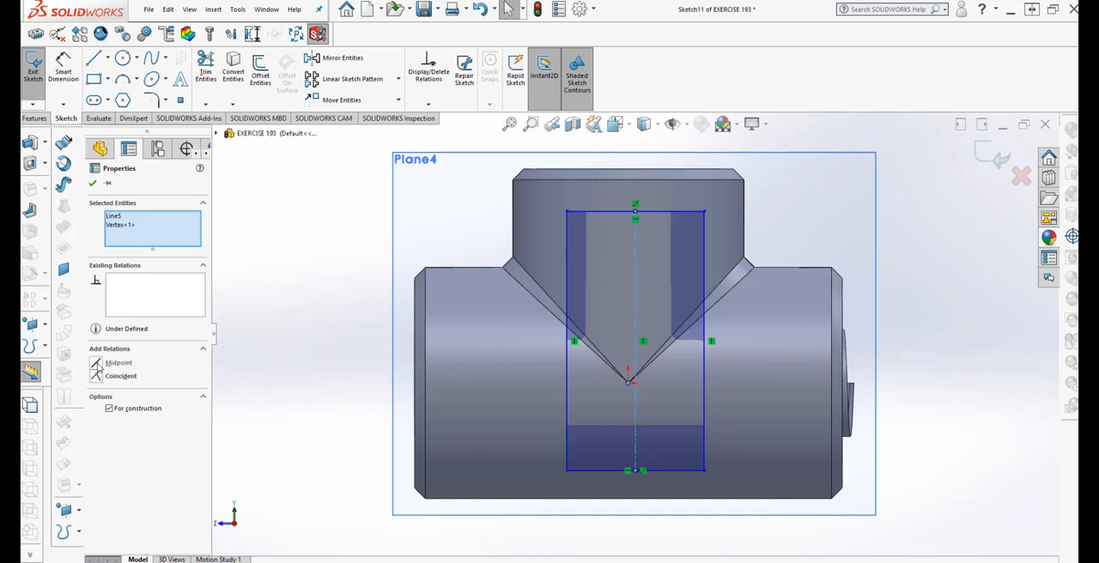
pyautogui.click(111, 363)
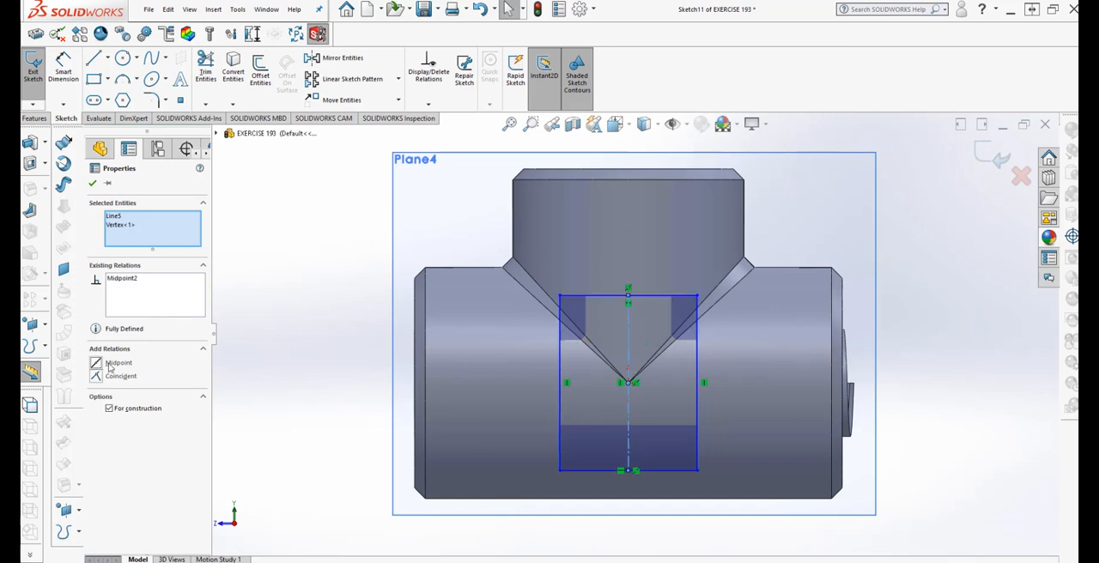
pyautogui.click(93, 185)
pyautogui.click(63, 69)
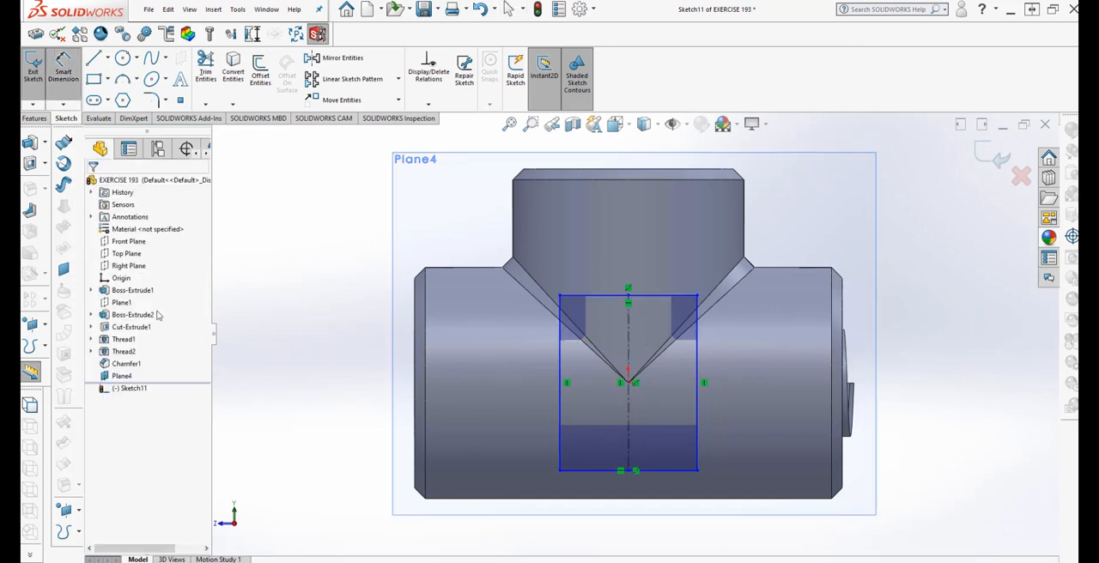
pyautogui.press('Escape')
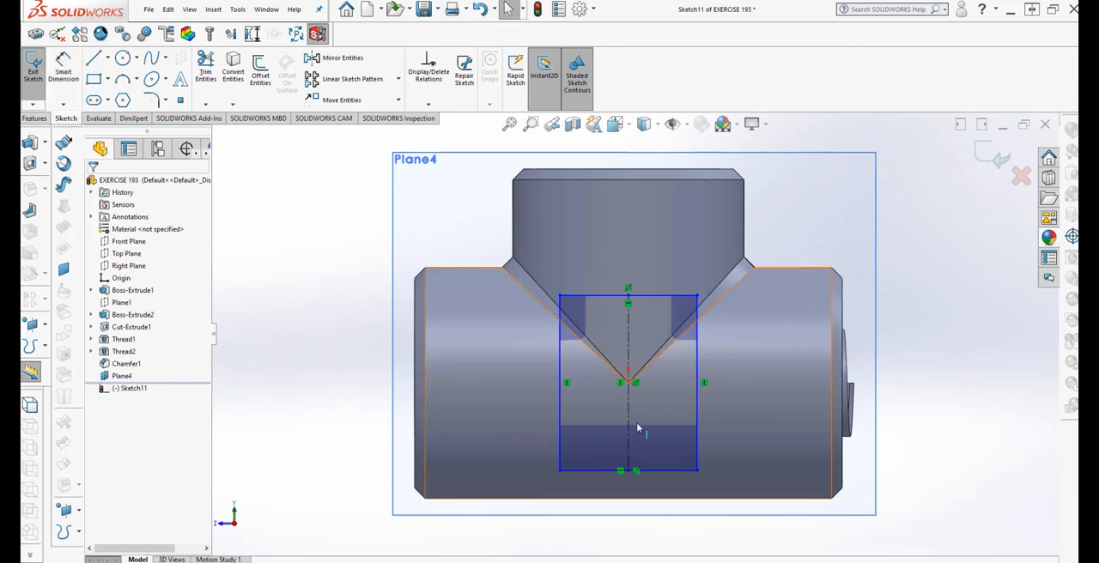
pyautogui.click(484, 10)
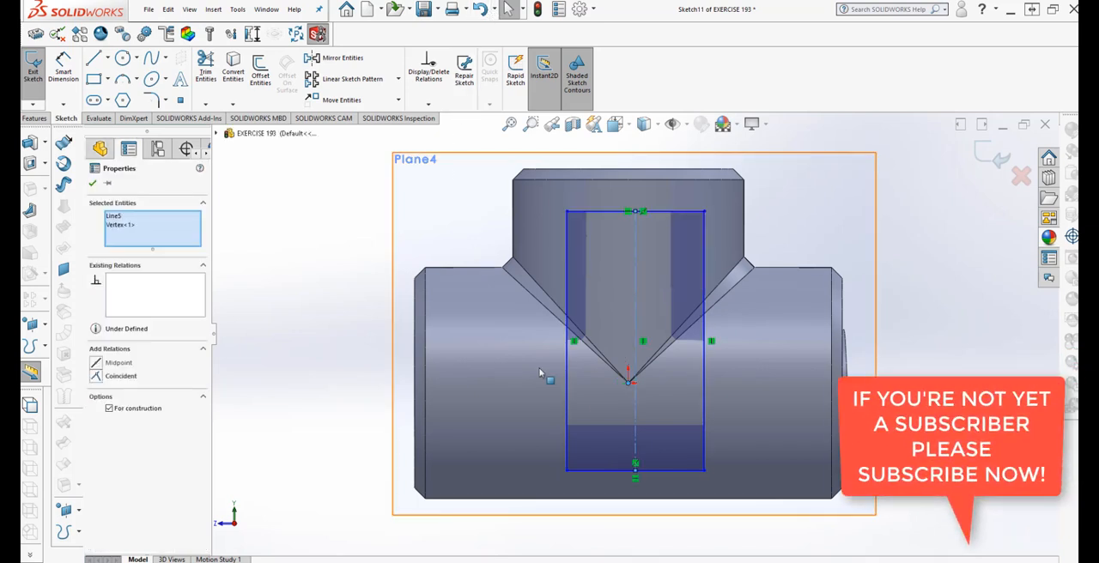
# Center the rectangle with a midpoint relation between its vertical centerline and the vertex at the tip of the V-shaped intersection
pyautogui.click(637, 327)
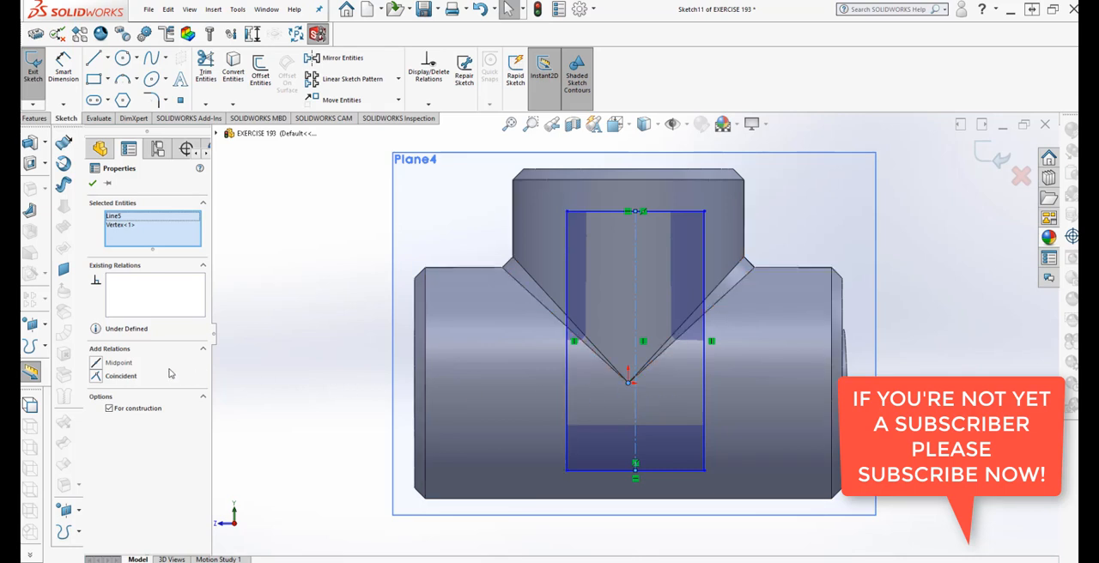
pyautogui.click(96, 363)
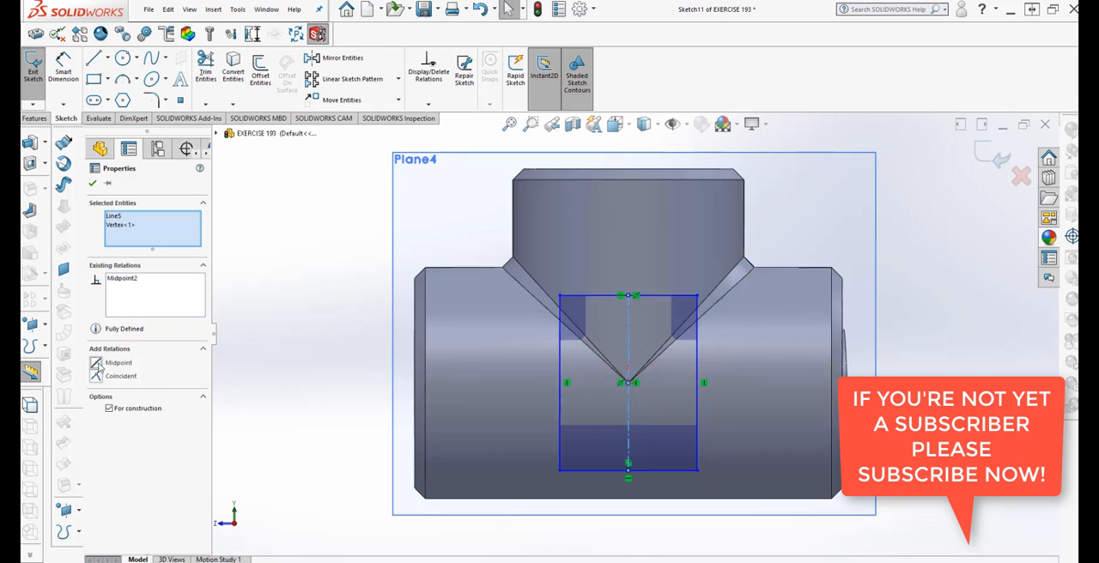
pyautogui.click(92, 184)
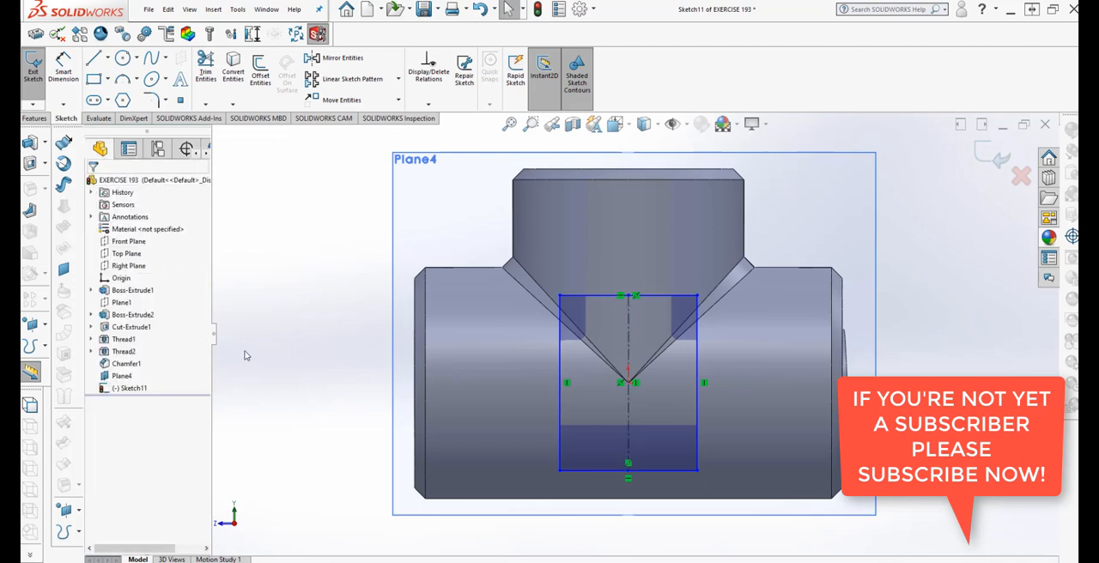
# Dimension the rectangle's upper edge from the vertex at the tip of the V-shaped intersection as 0.5 in
pyautogui.click(63, 68)
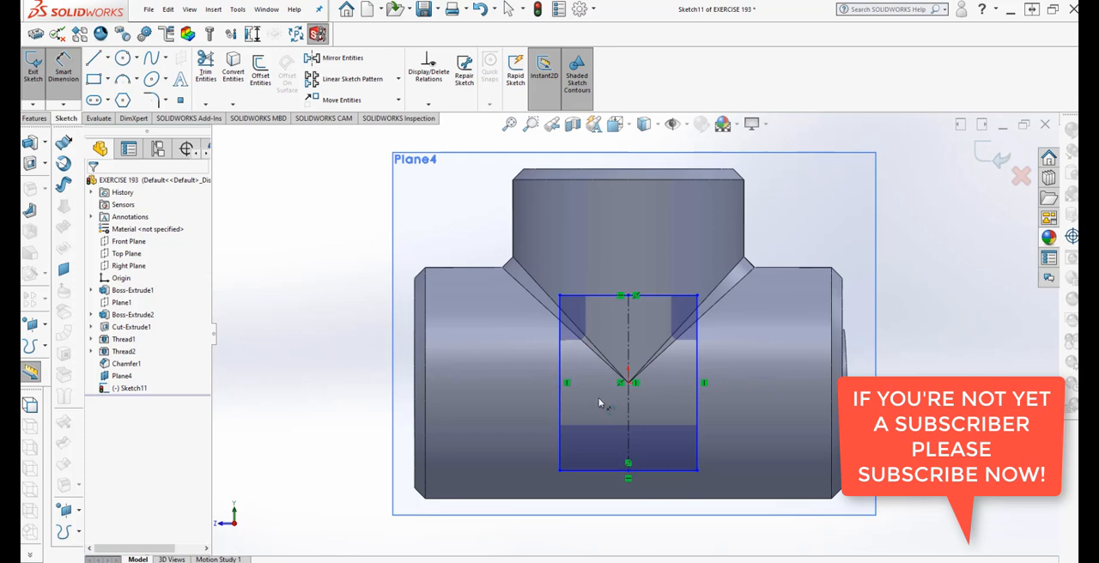
pyautogui.click(609, 297)
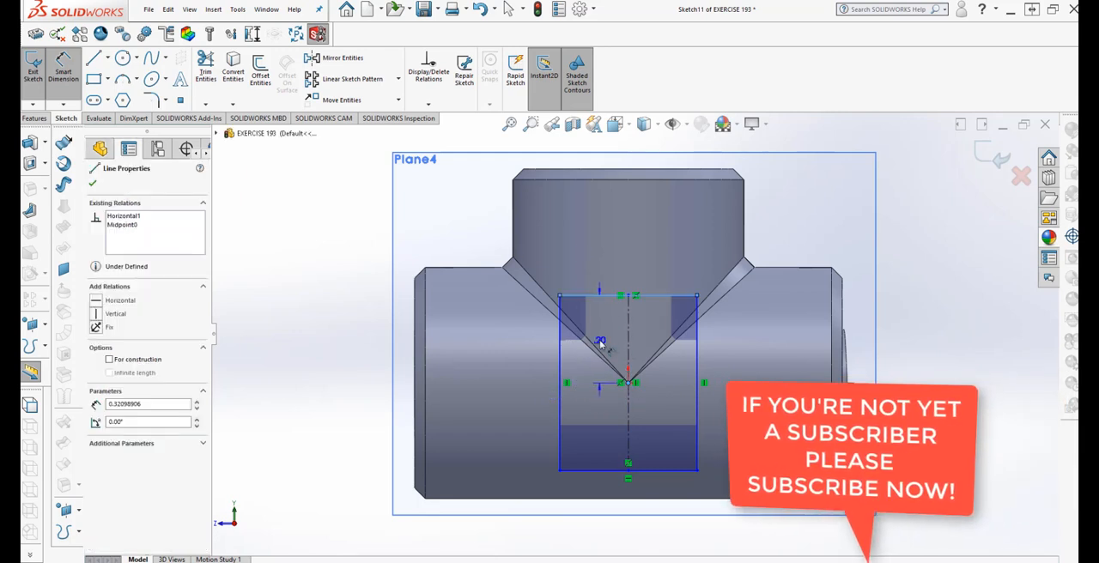
pyautogui.click(601, 344)
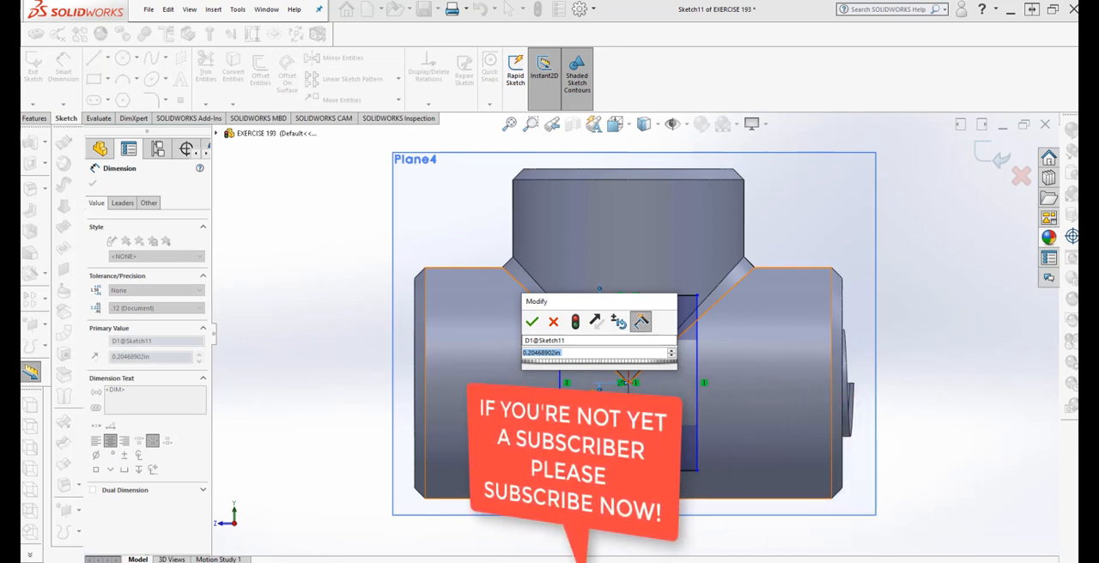
pyautogui.write('5')
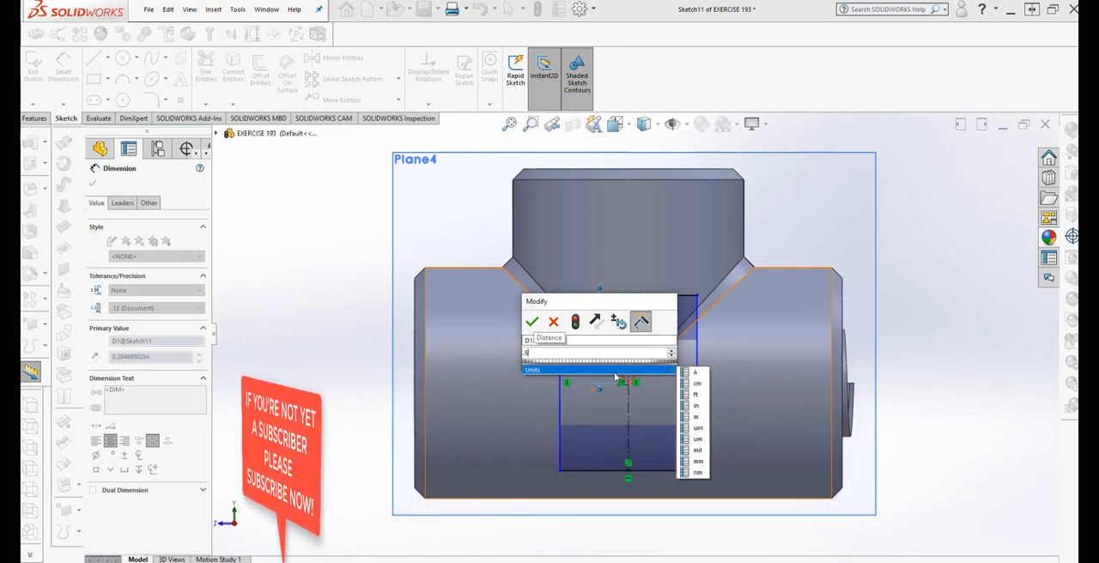
pyautogui.click(692, 407)
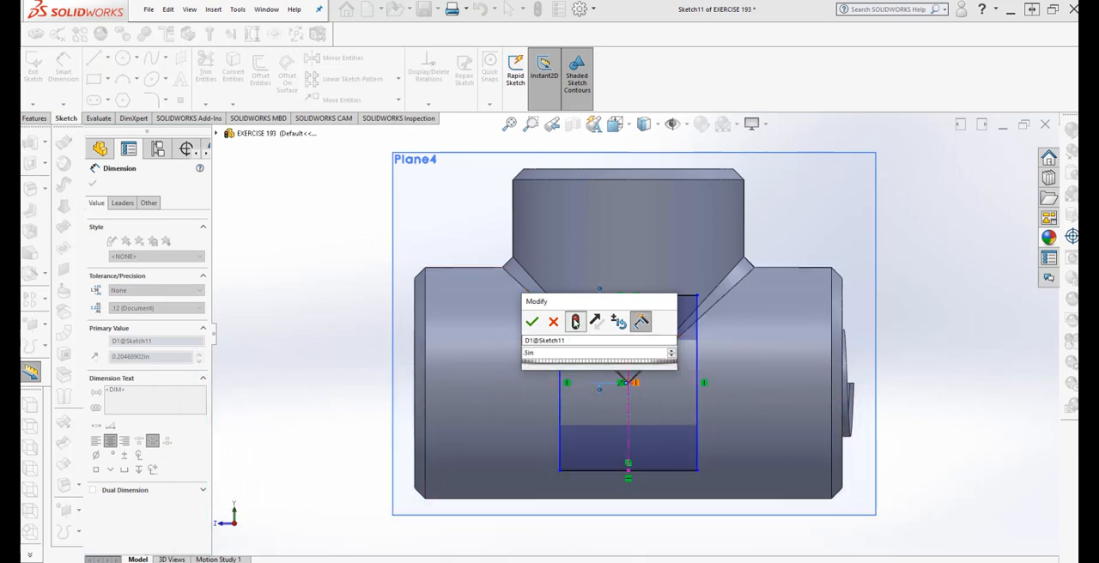
pyautogui.click(576, 322)
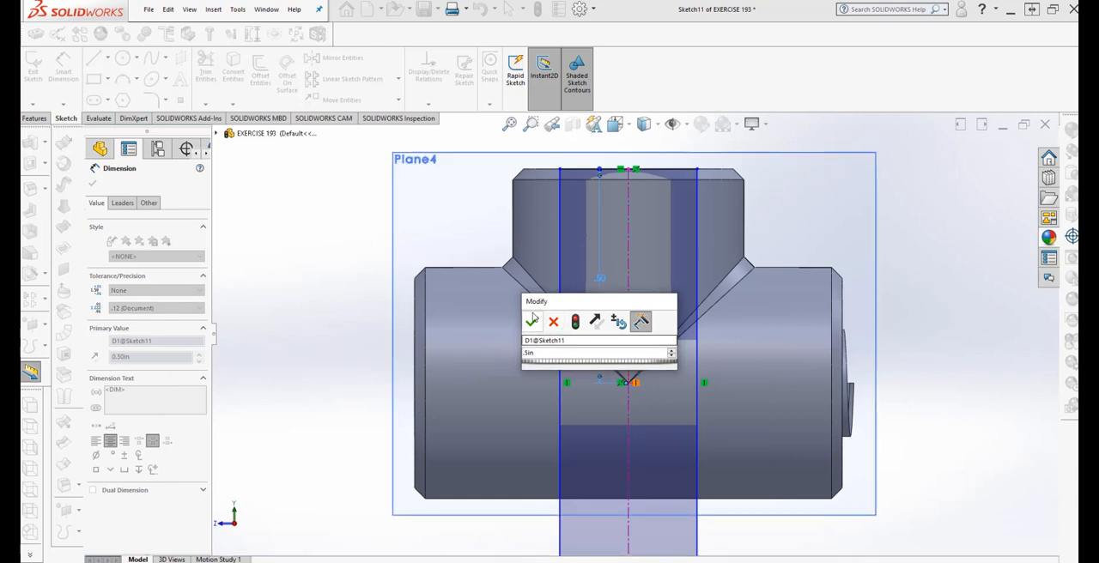
# Change the distance from the rectangle's upper edge to the V-tip vertex to 0.25 in
pyautogui.moveTo(541, 353); pyautogui.dragTo(477, 361)
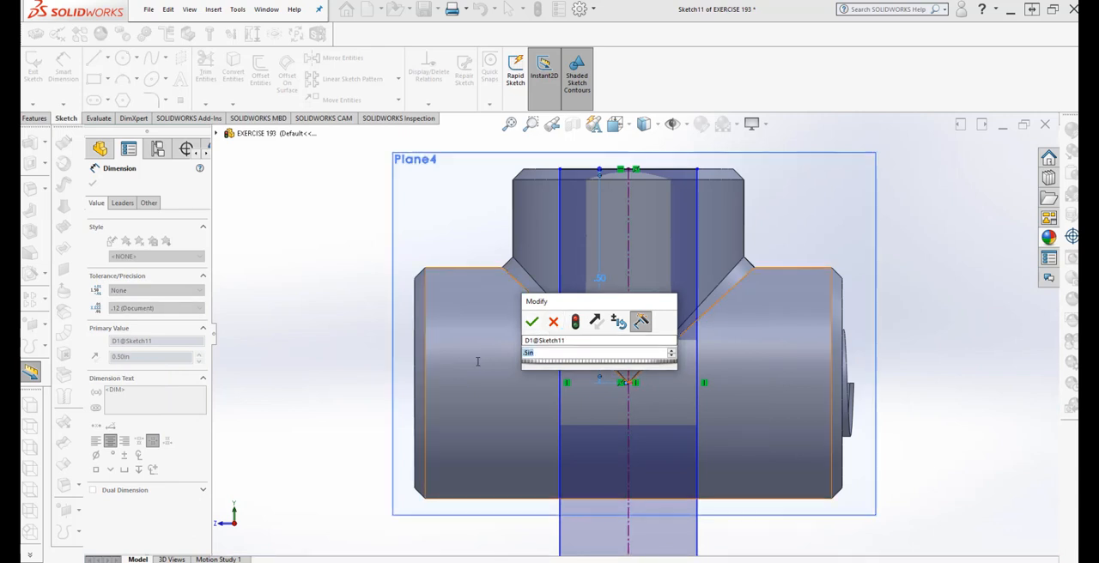
pyautogui.write('25')
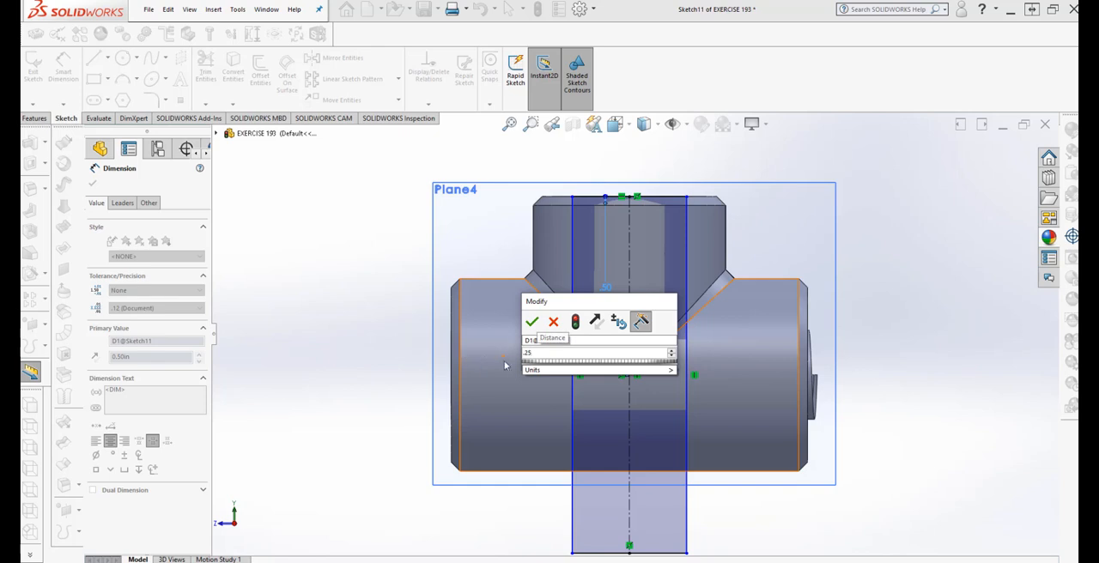
pyautogui.moveTo(556, 367)
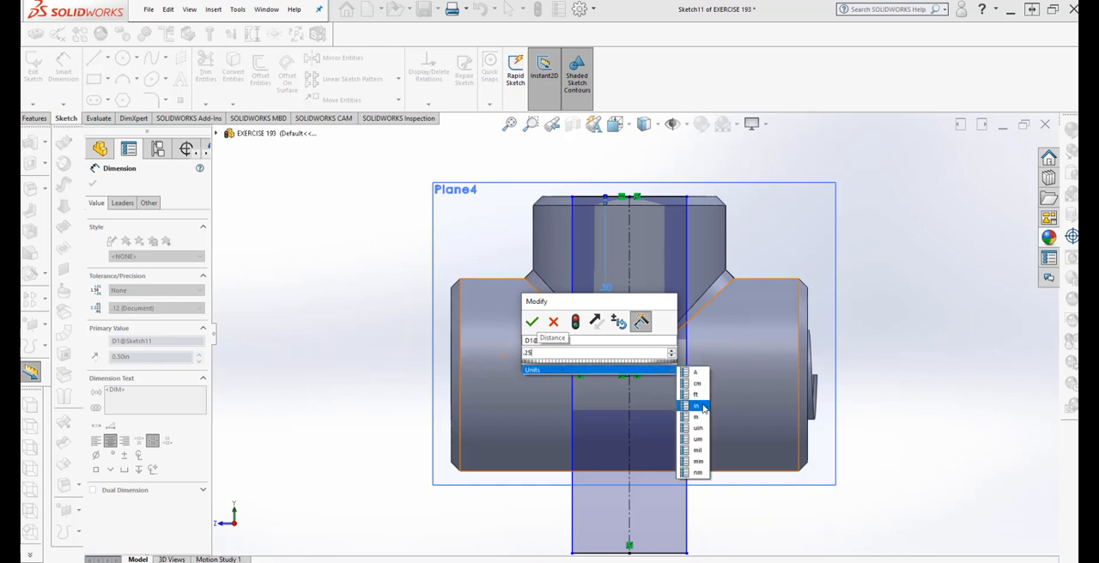
pyautogui.click(701, 407)
pyautogui.click(575, 321)
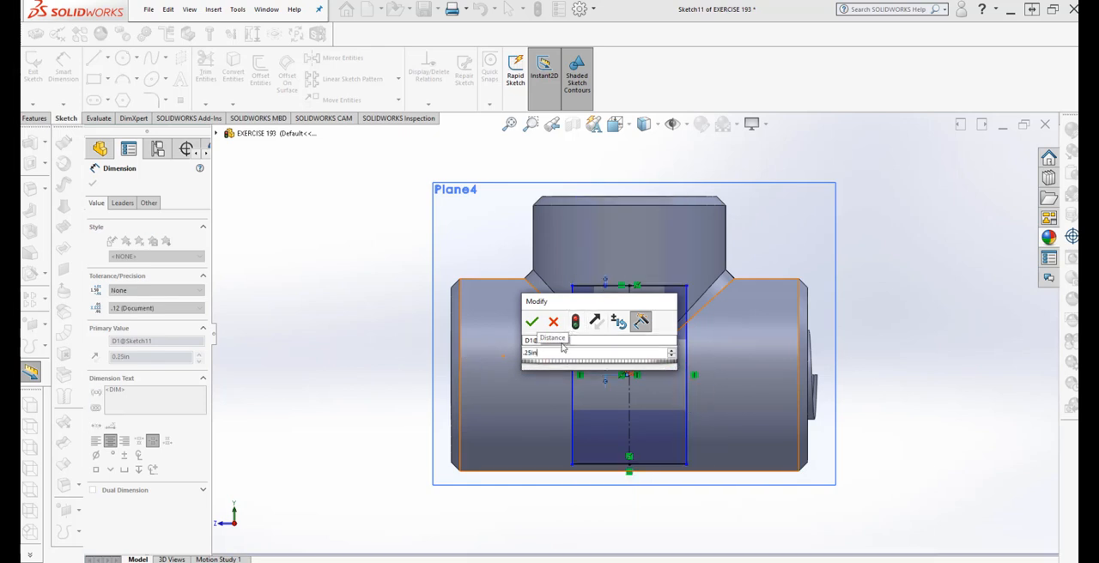
pyautogui.press('Return')
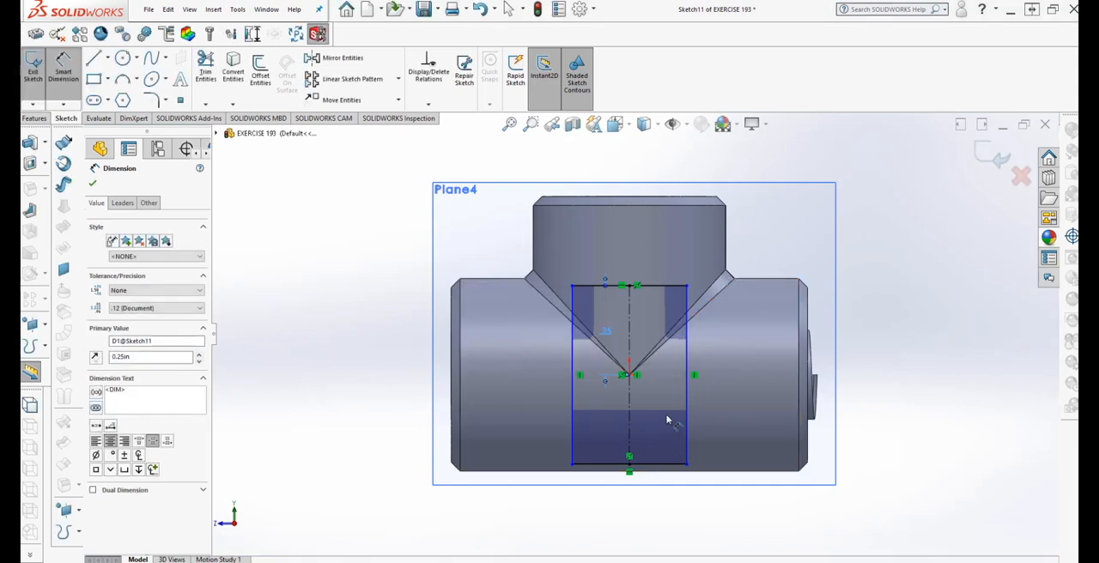
pyautogui.press('Escape')
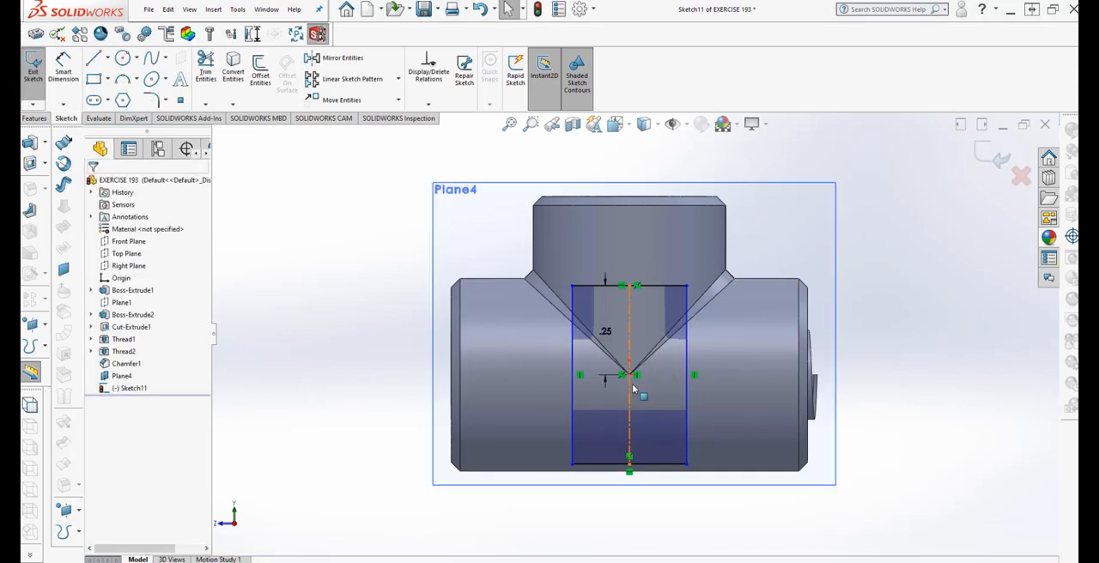
# Set the distance between the rectangle's upper edge and the V-tip vertex to 0.35 in
pyautogui.doubleClick(607, 334)
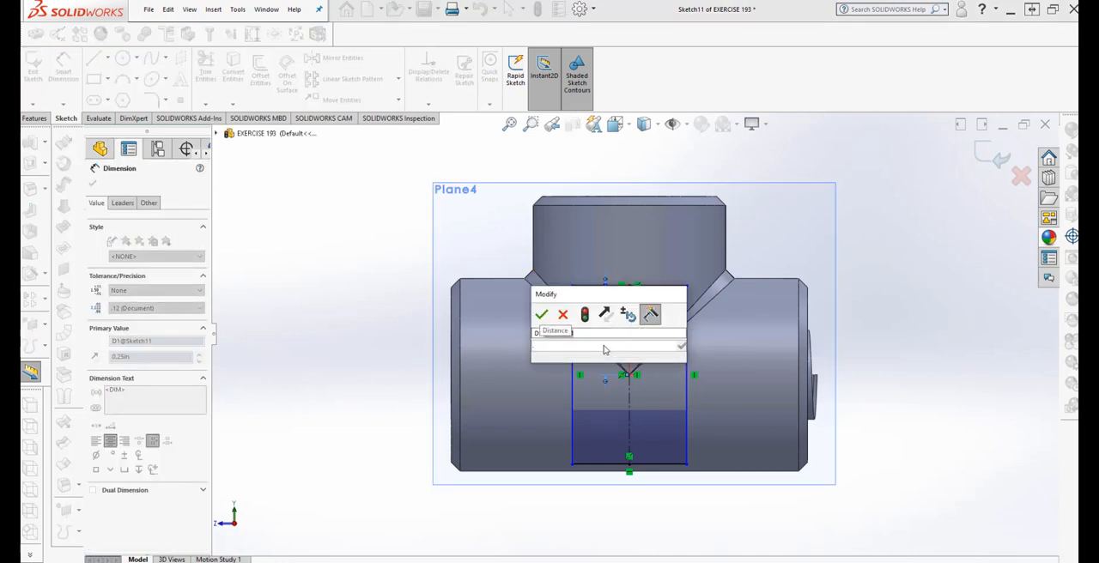
pyautogui.write('.35')
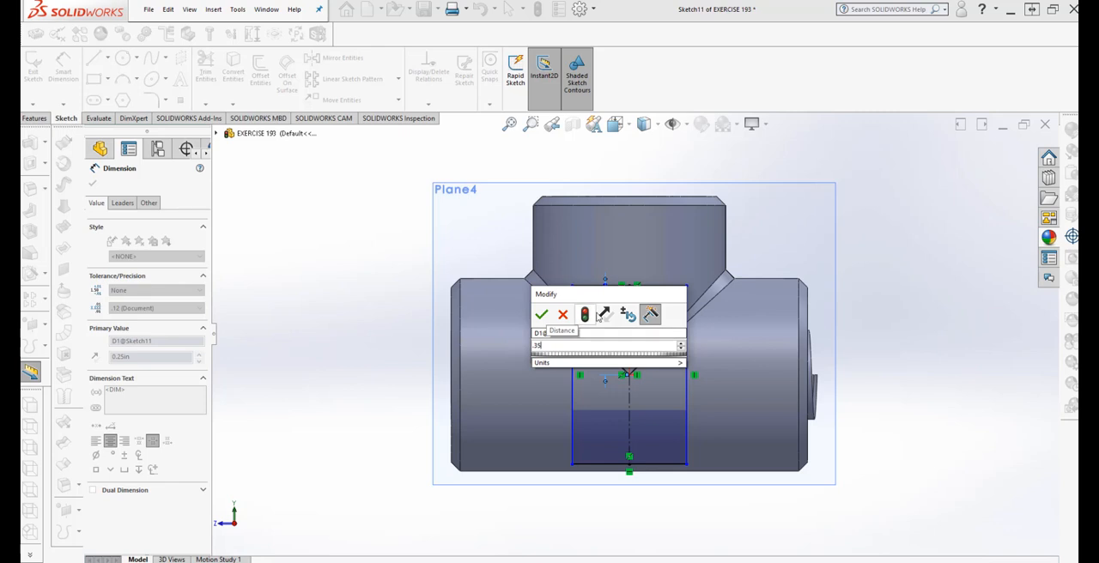
pyautogui.click(585, 314)
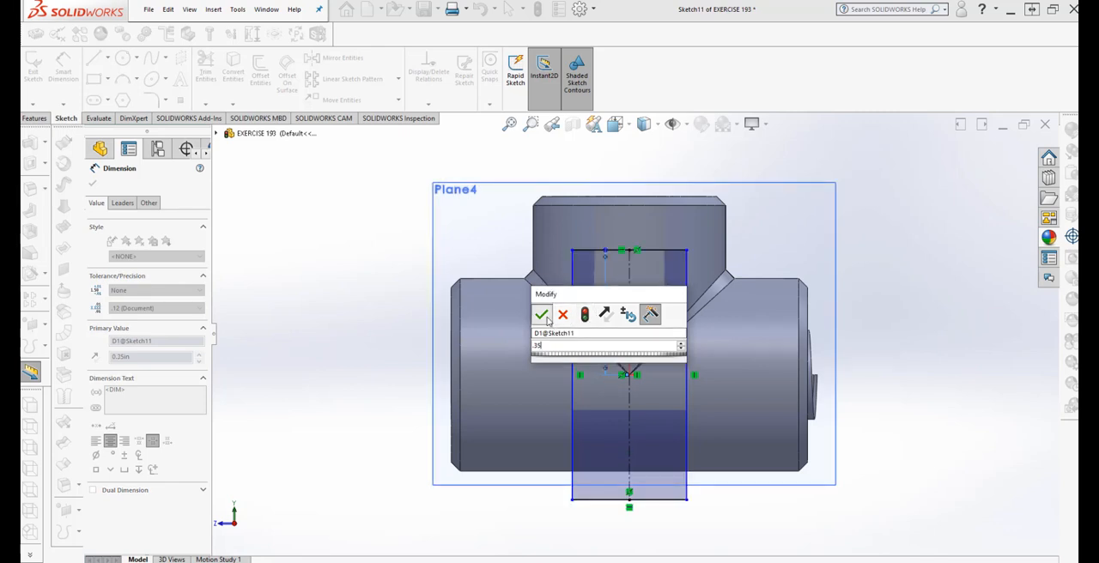
pyautogui.click(542, 316)
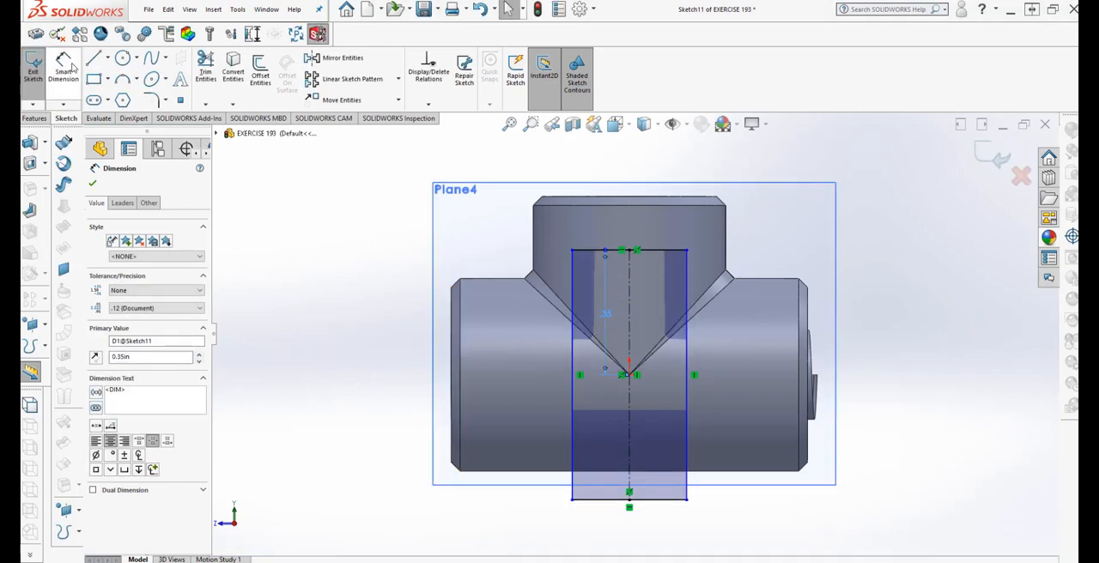
# Draw a second corner rectangle crossing the upright one horizontally, about 0.75 in wide and 0.34 in high
pyautogui.click(94, 78)
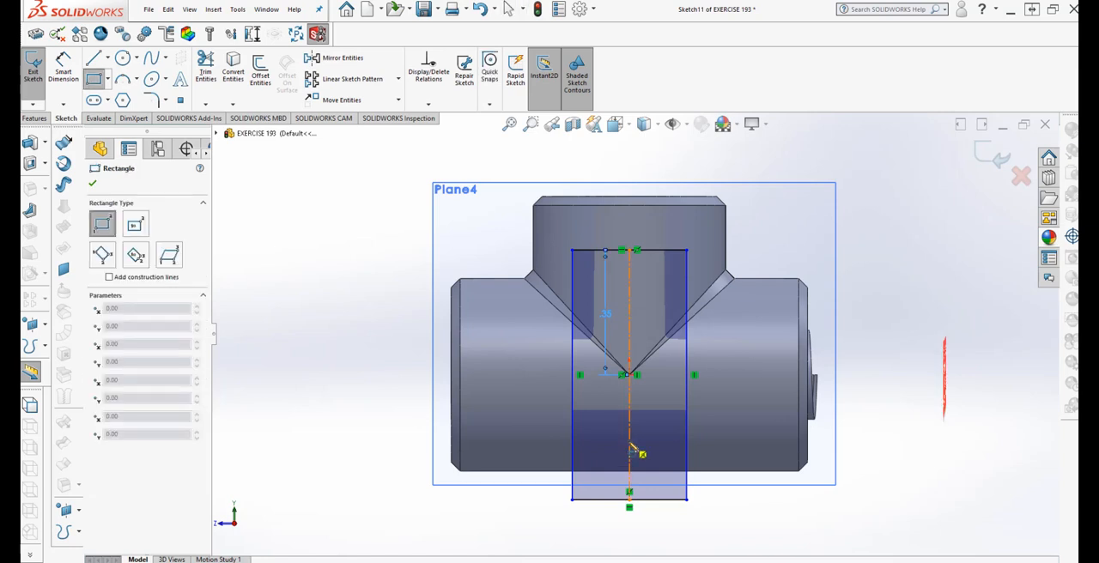
pyautogui.click(504, 322)
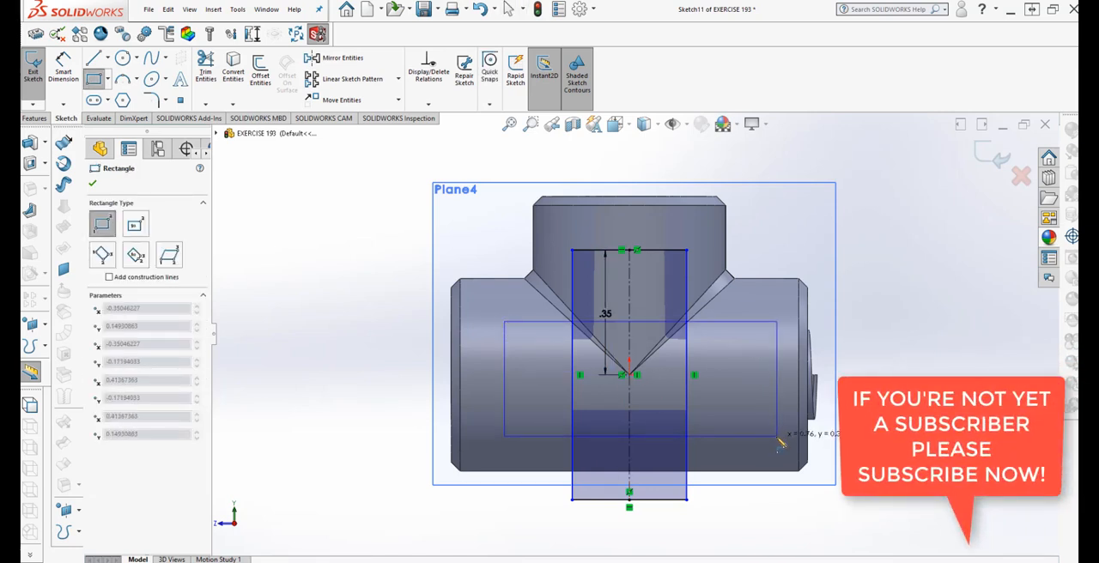
pyautogui.click(772, 443)
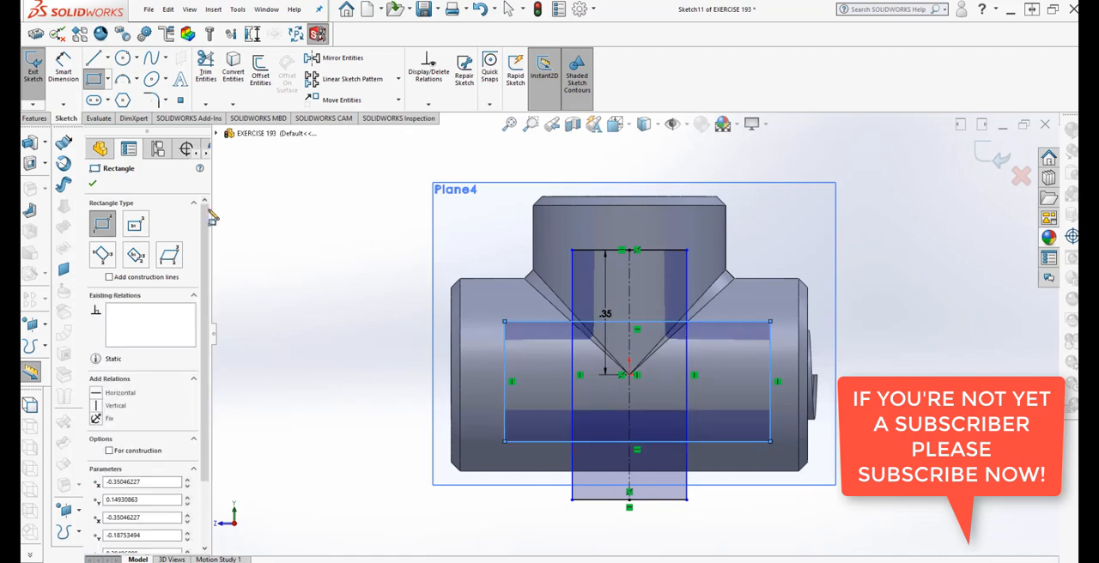
# Draw a horizontal centerline between the midpoints of the wide rectangle's two vertical edges
pyautogui.click(63, 67)
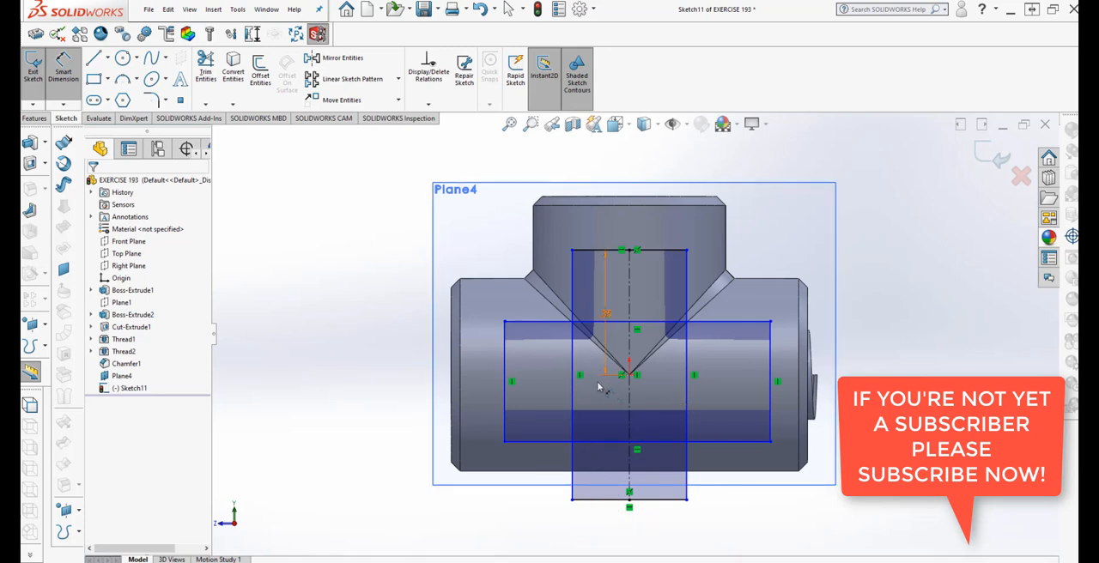
pyautogui.click(107, 57)
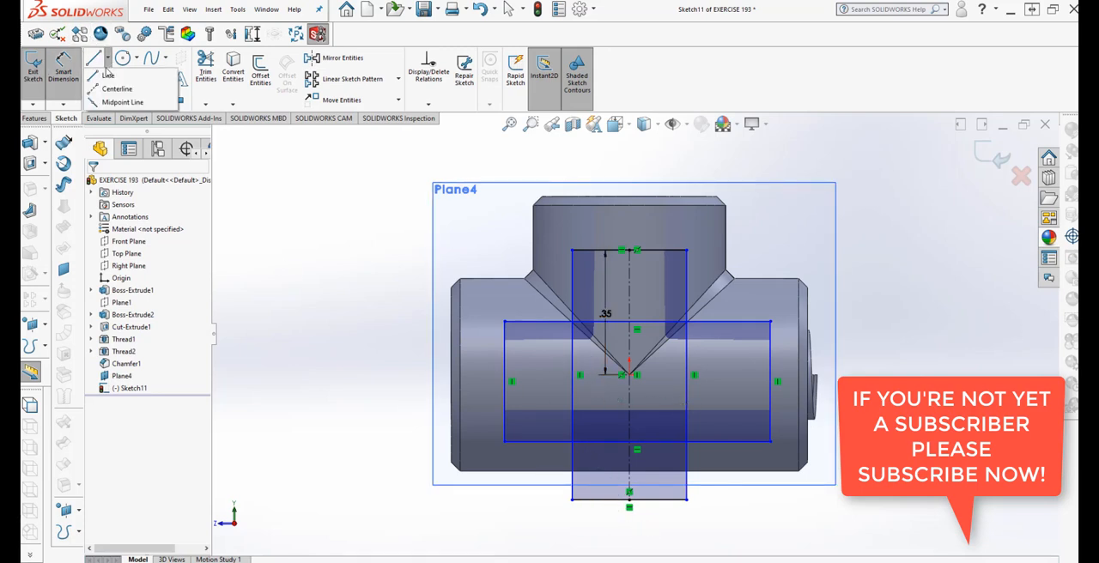
pyautogui.click(116, 90)
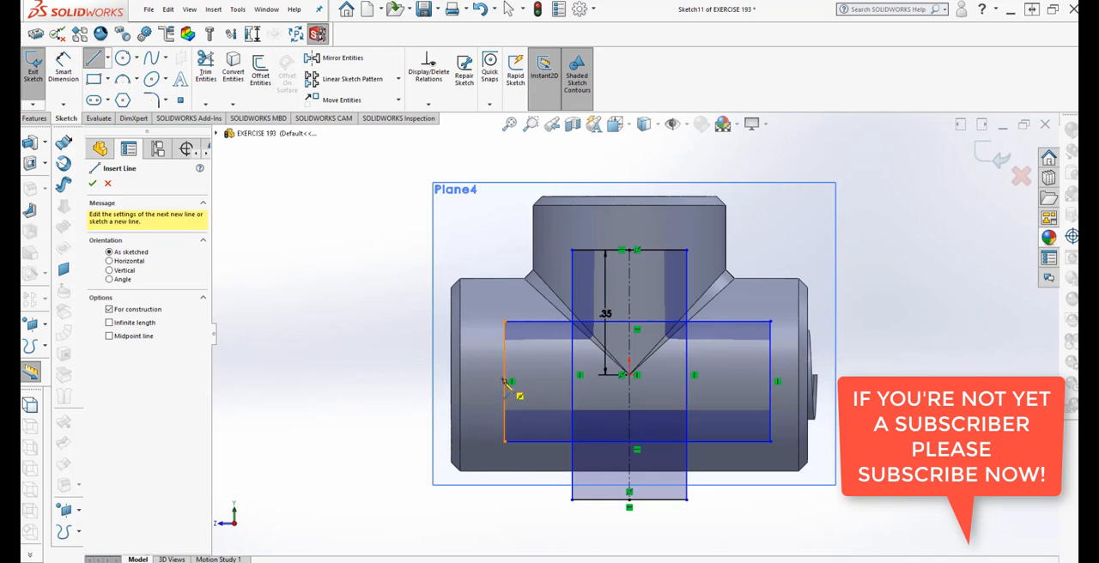
pyautogui.click(507, 382)
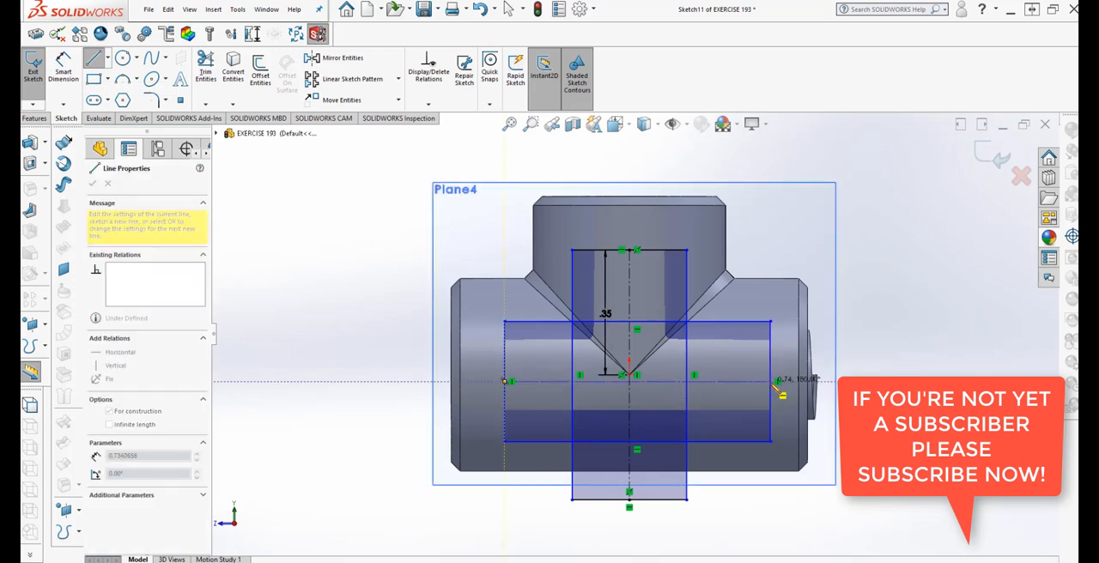
pyautogui.click(772, 383)
pyautogui.press('Escape')
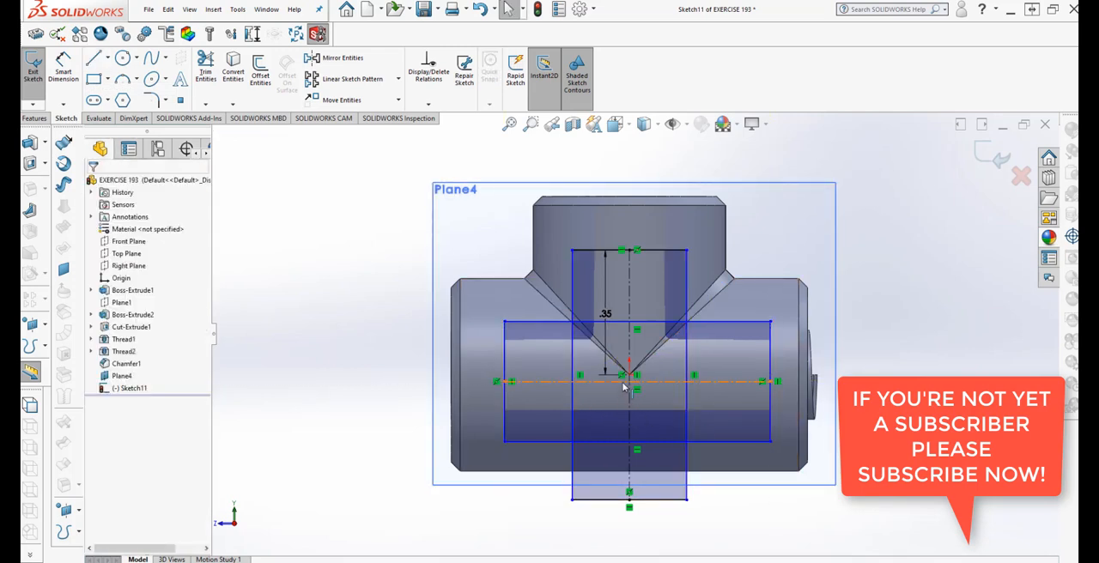
# Center the wide rectangle with a midpoint relation between its horizontal centerline and the vertex at the tip of the V-shaped intersection
pyautogui.click(624, 383)
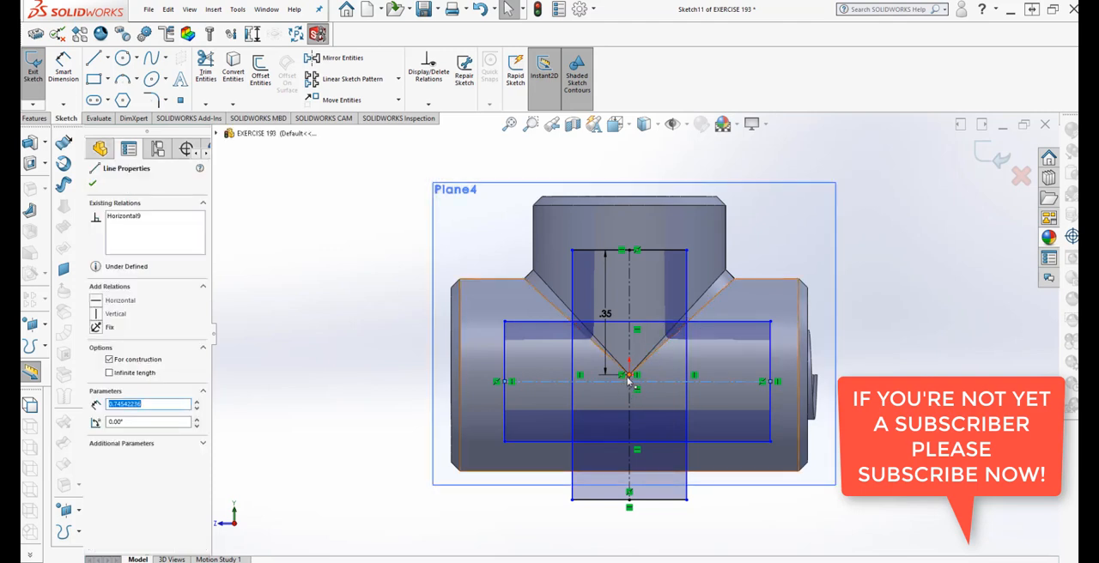
pyautogui.keyDown('ctrl'); pyautogui.click(630, 375); pyautogui.keyUp('ctrl')
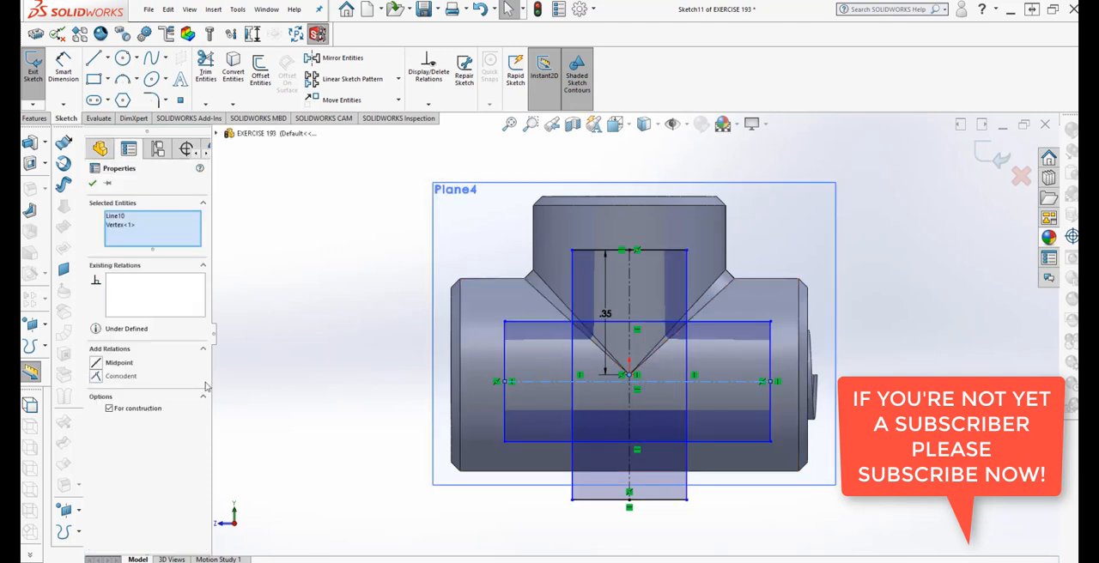
pyautogui.click(96, 363)
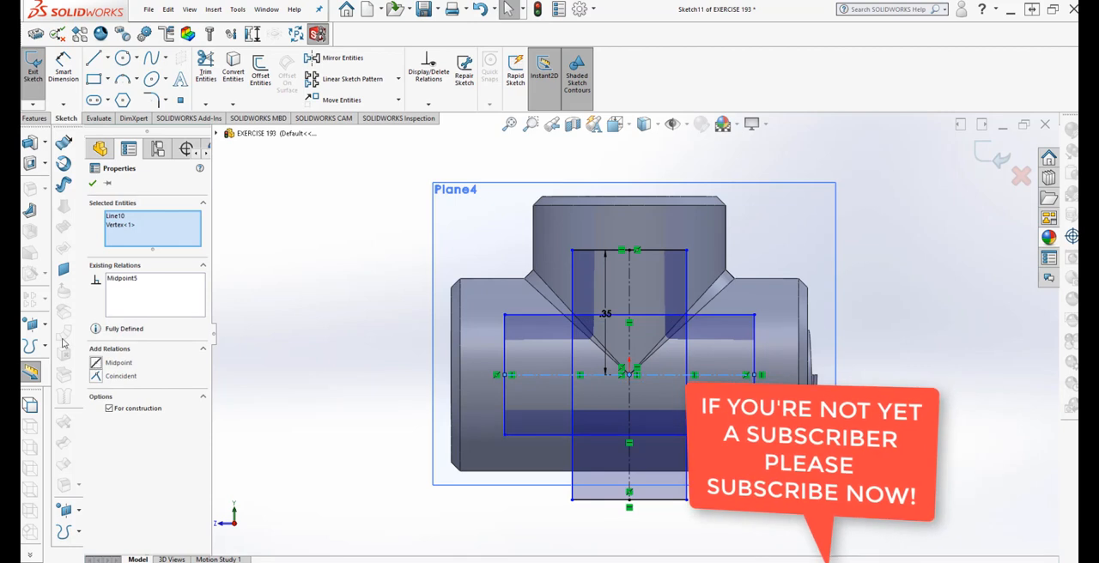
pyautogui.press('Escape')
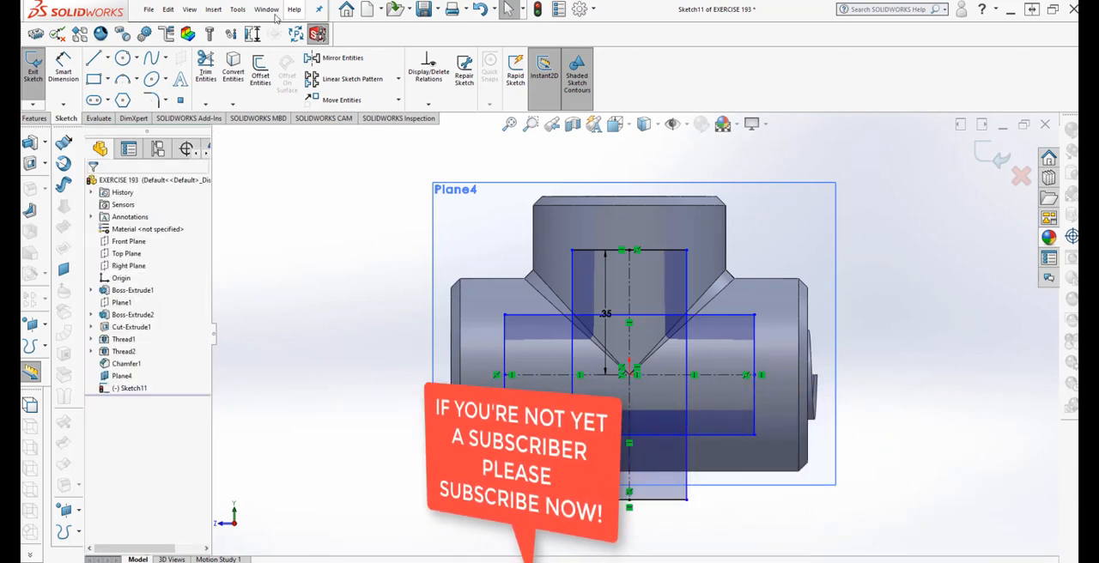
# Dimension the wide rectangle's lower edge and set its length to 0.75 in
pyautogui.click(63, 67)
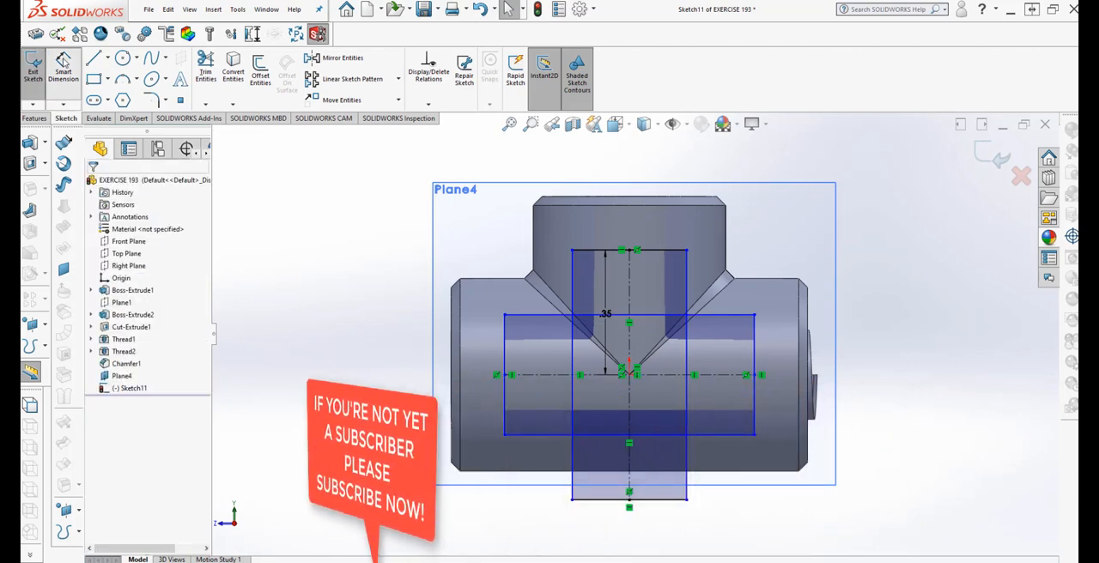
pyautogui.click(535, 435)
pyautogui.click(633, 546)
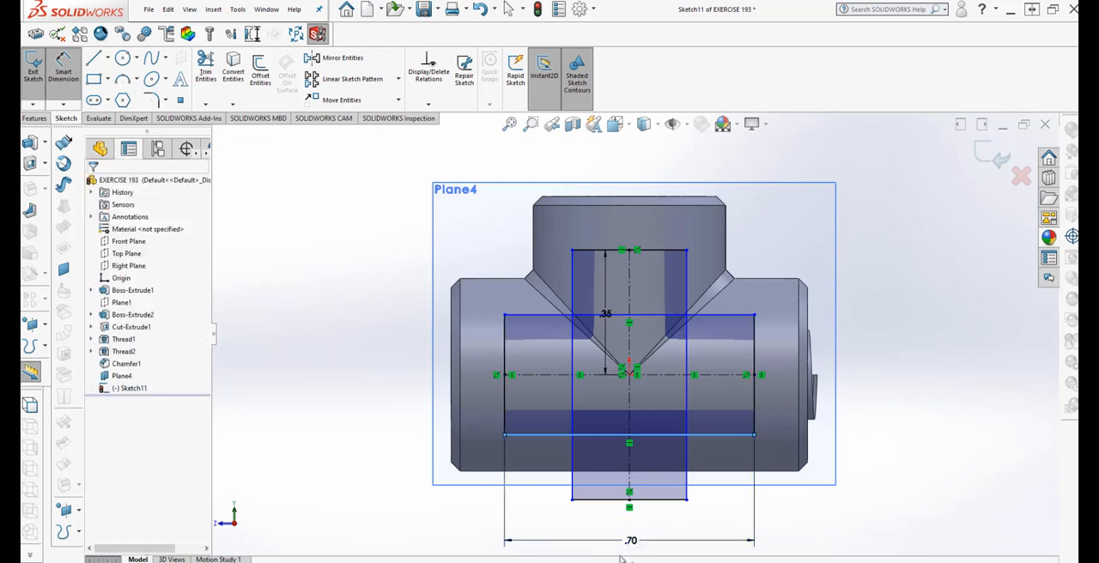
pyautogui.write('75')
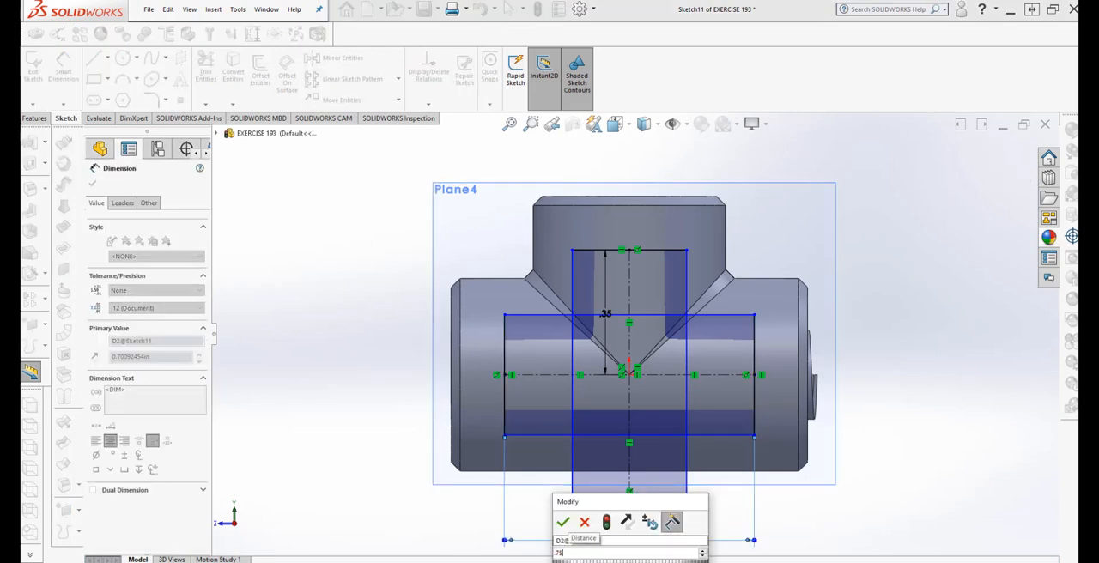
pyautogui.write('in')
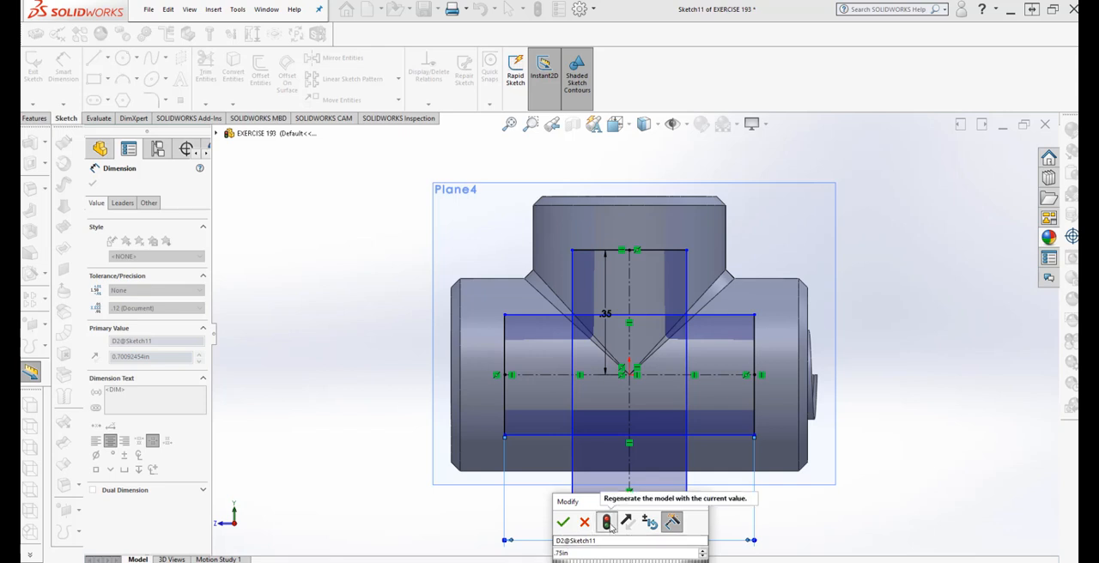
pyautogui.click(608, 523)
pyautogui.click(562, 522)
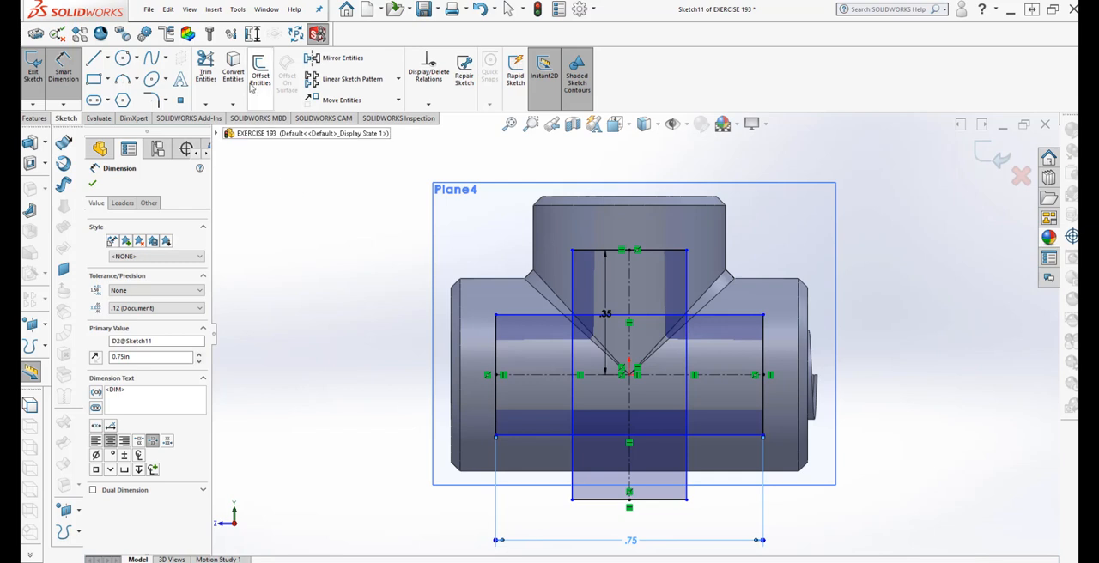
# Trim away the upright rectangle's portions below the wide rectangle's upper edge, accepting the deletion of the midpoint relation
pyautogui.click(205, 67)
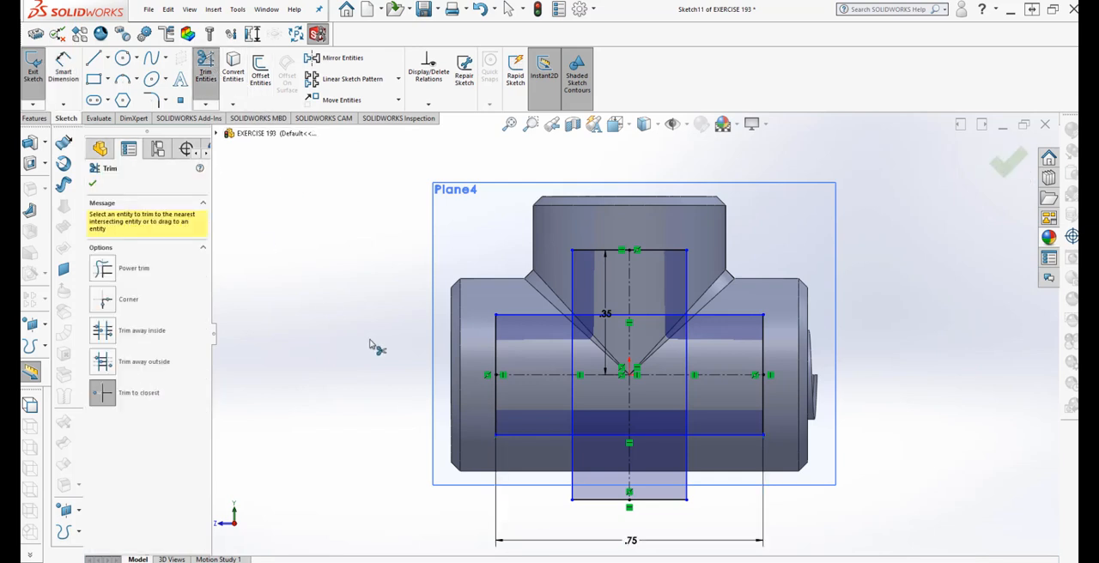
pyautogui.click(601, 502)
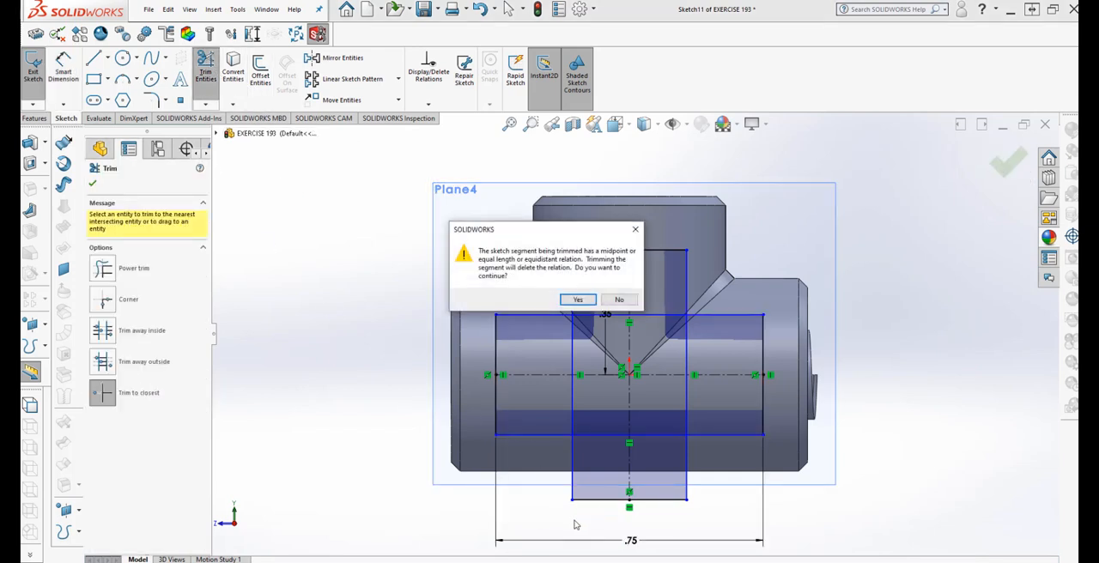
pyautogui.click(579, 300)
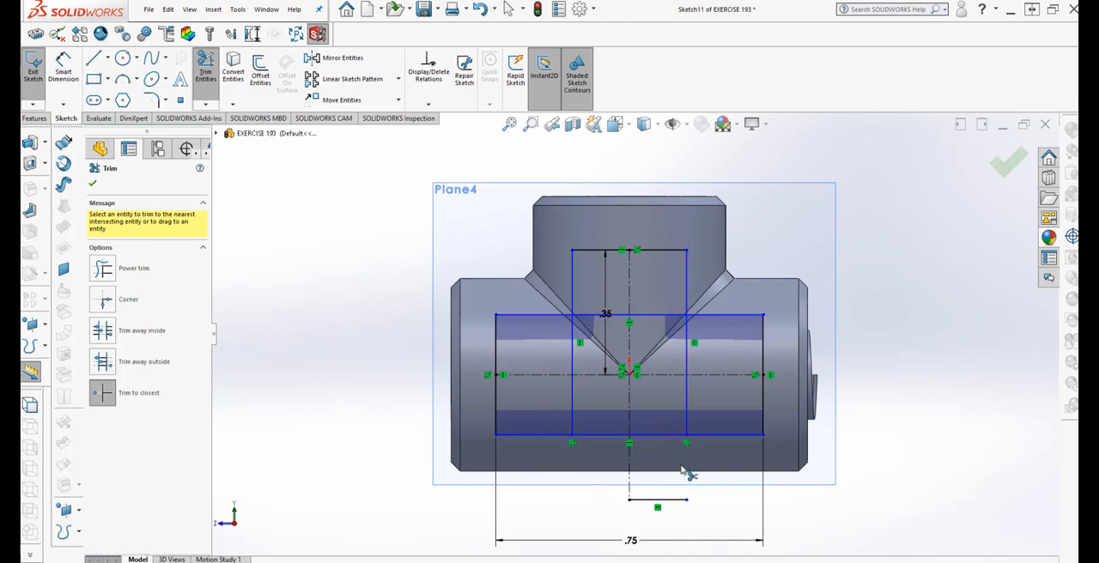
pyautogui.click(687, 400)
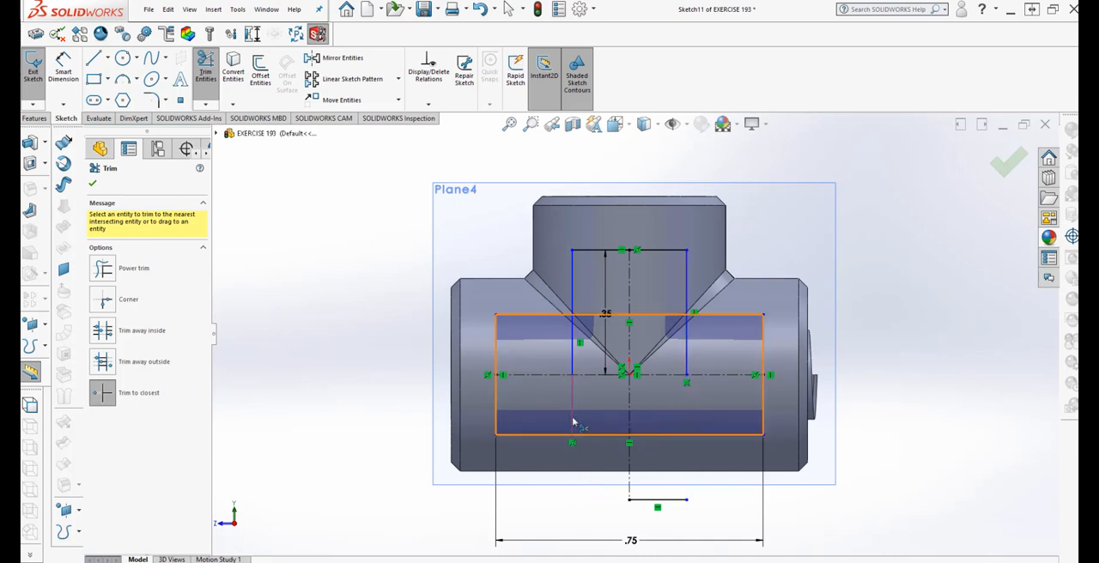
pyautogui.click(574, 420)
pyautogui.click(573, 362)
pyautogui.click(685, 363)
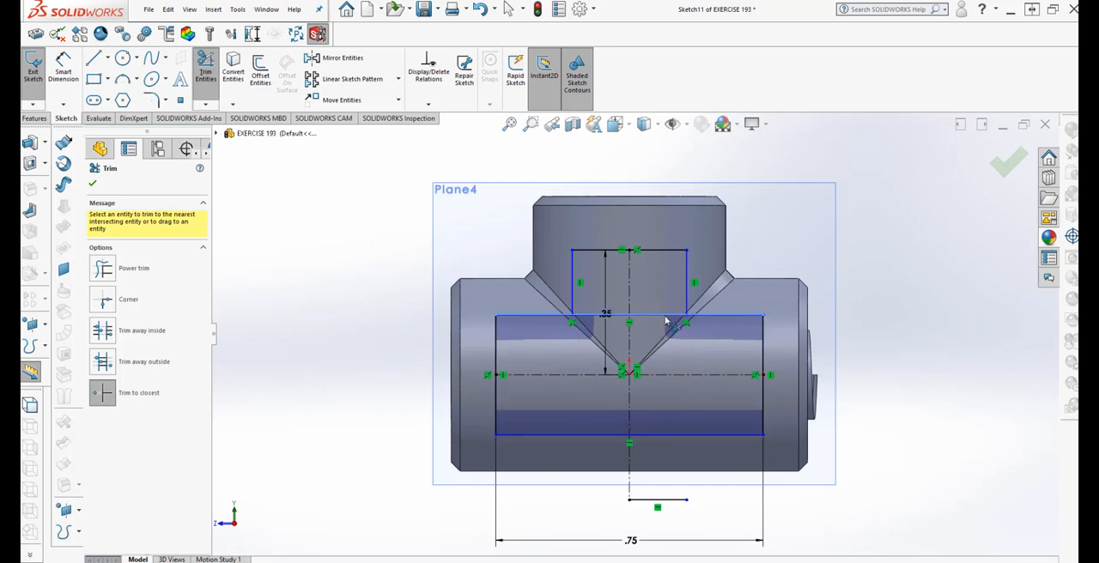
# Trim the wide rectangle's upper edge between the two upright sides to open the T-shaped profile
pyautogui.click(636, 318)
pyautogui.click(589, 320)
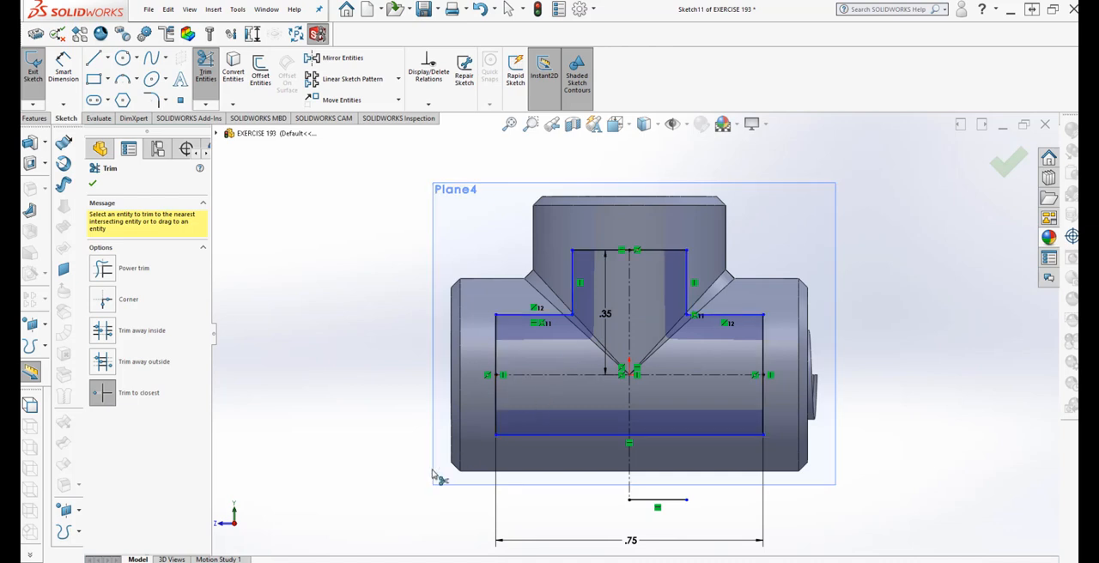
pyautogui.click(92, 184)
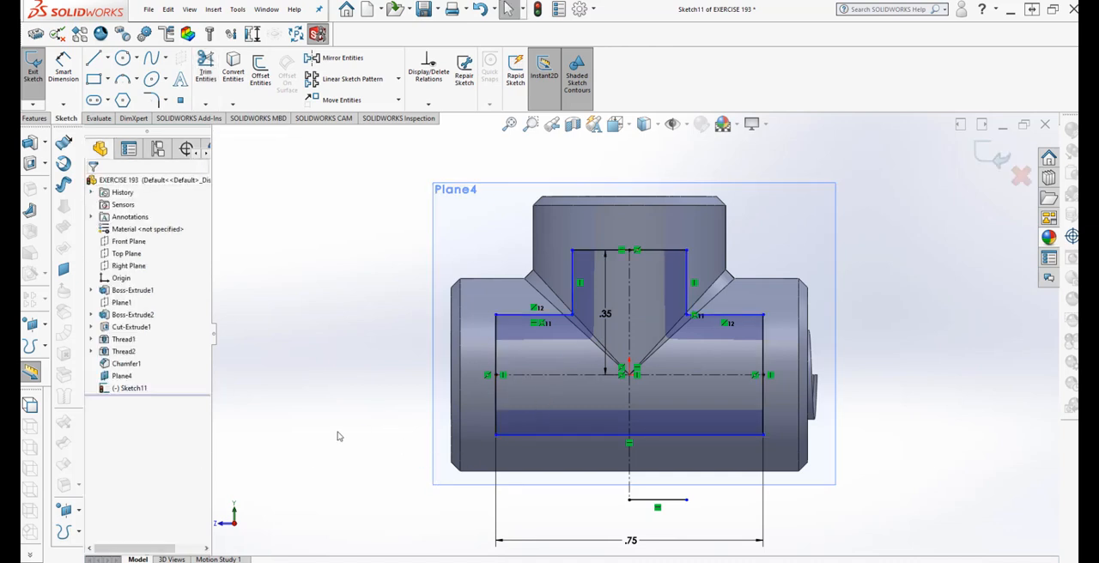
# Dimension the vertical distance between the T profile's upper edge and its right shoulder line as 0.25 in
pyautogui.click(63, 67)
pyautogui.click(683, 252)
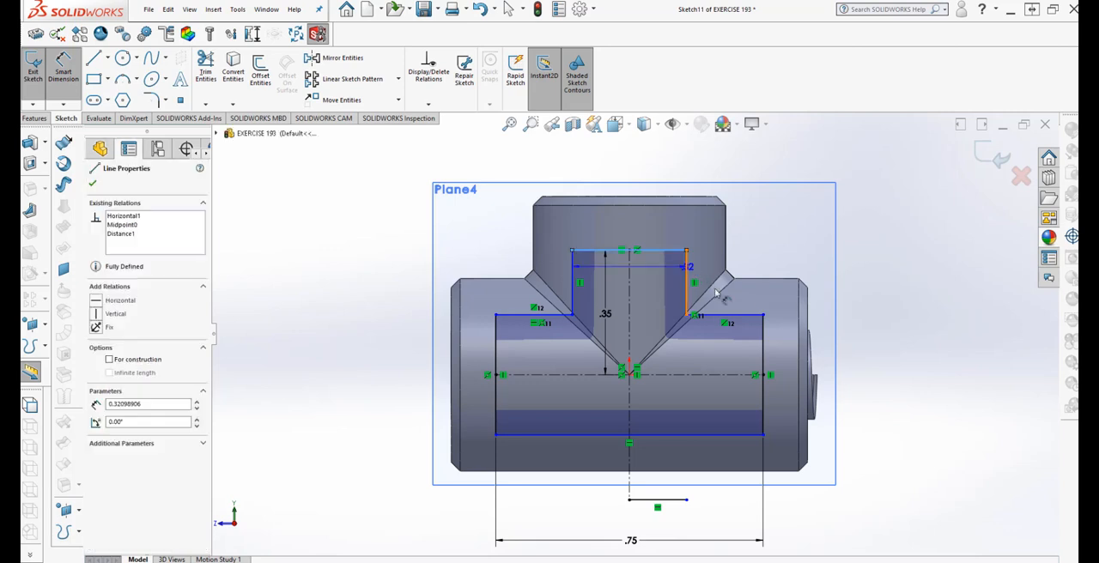
pyautogui.click(735, 315)
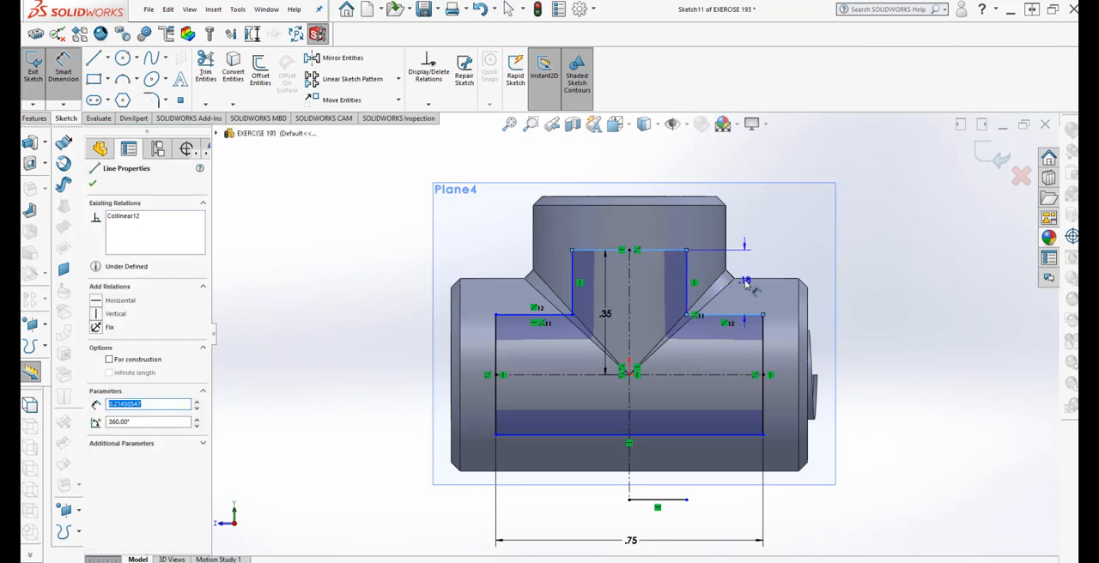
pyautogui.click(746, 285)
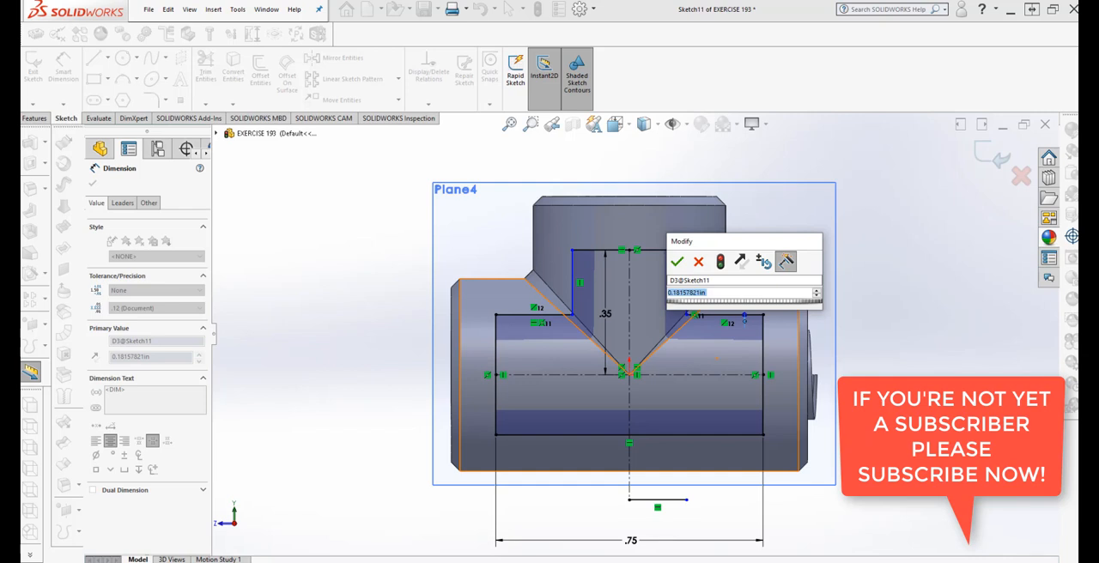
pyautogui.write('.2')
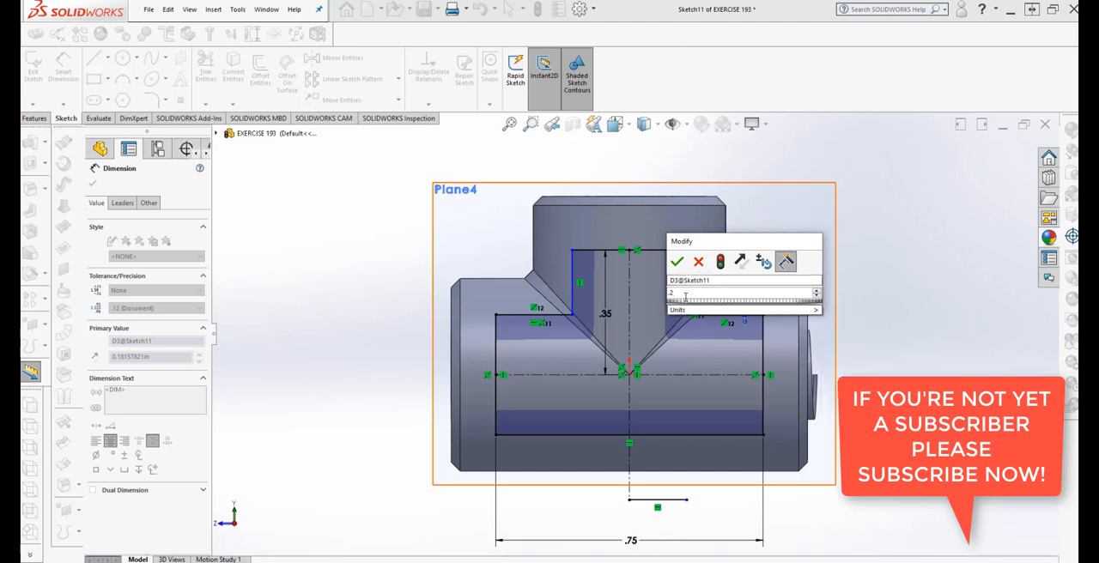
pyautogui.write('5')
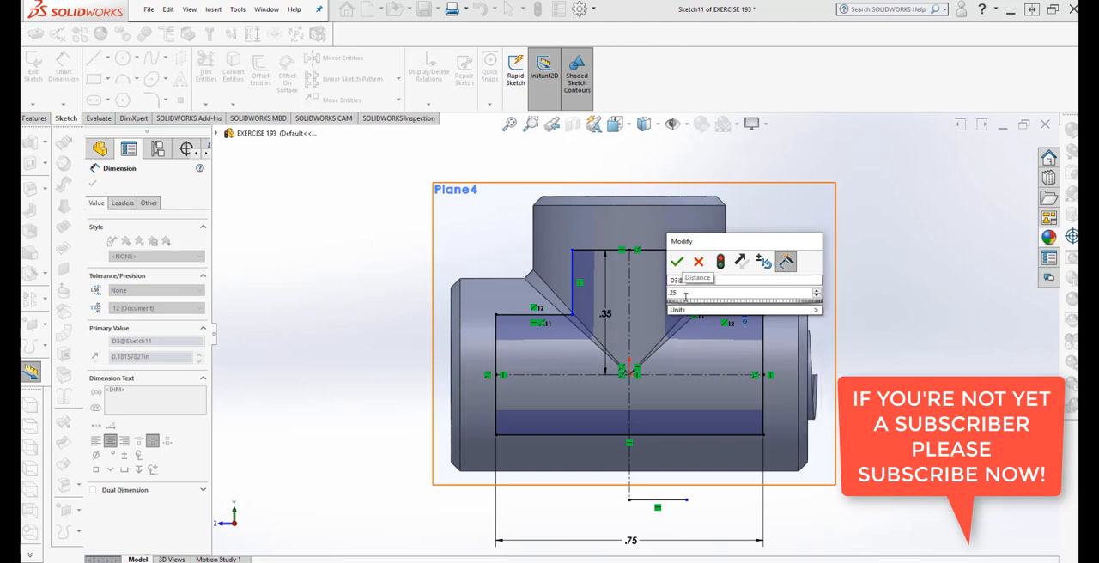
pyautogui.click(721, 262)
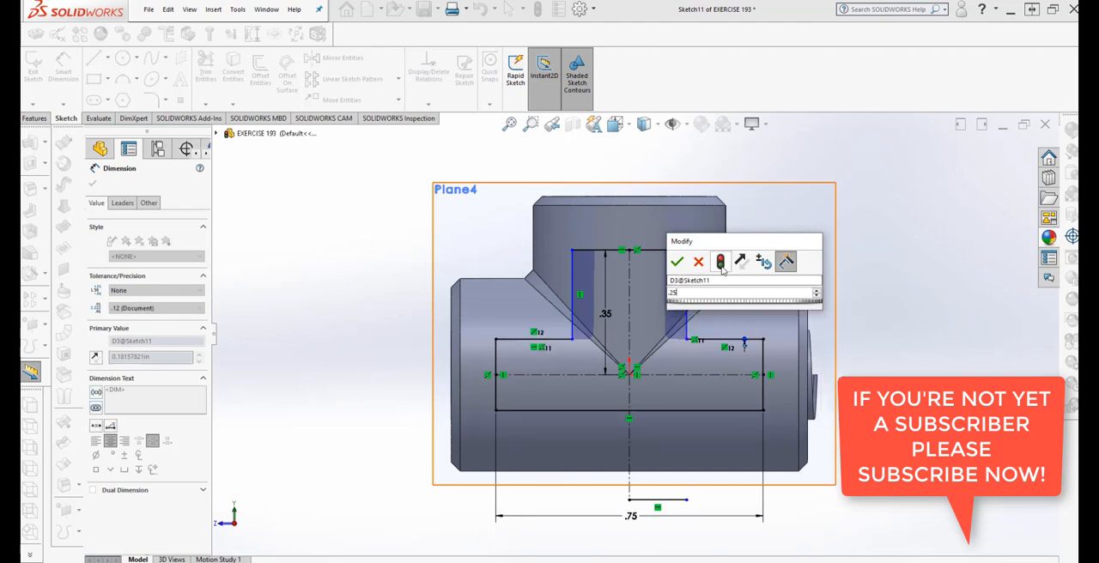
pyautogui.click(677, 261)
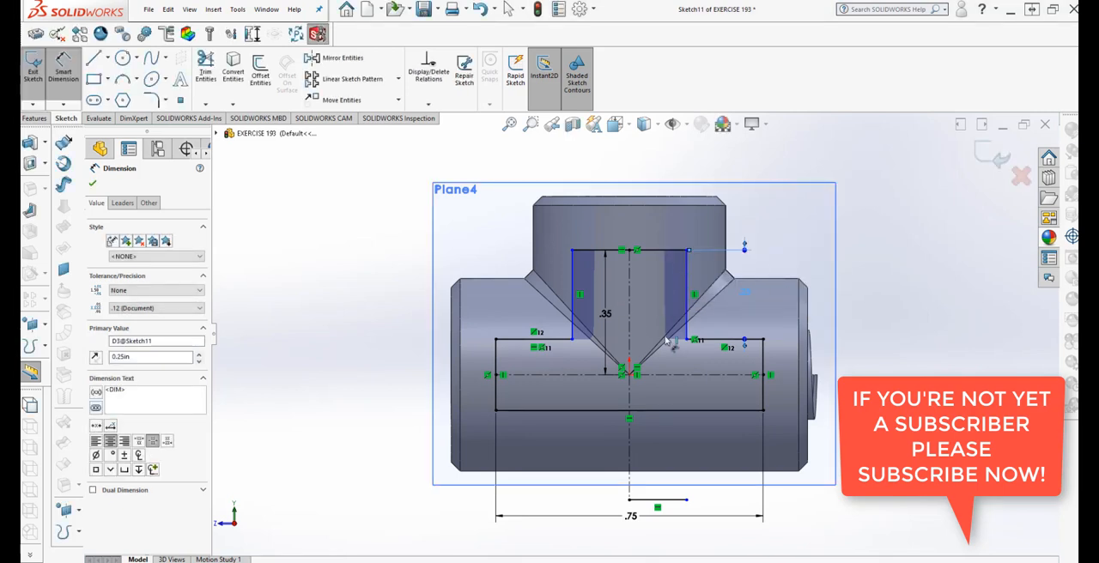
# Dimension the right shoulder line's length, try 0.025 in, and undo that value
pyautogui.click(725, 342)
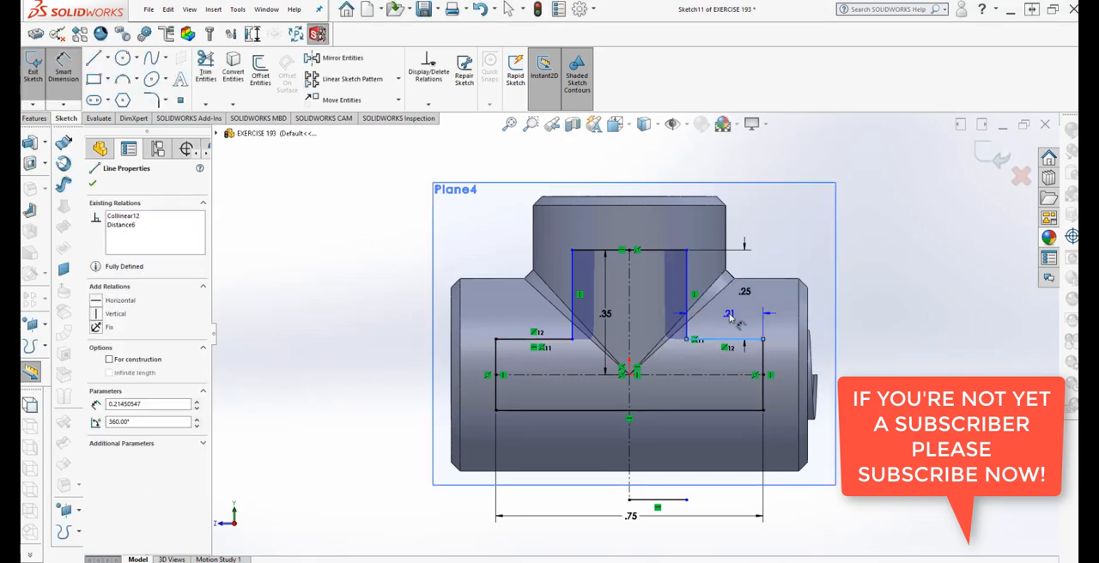
pyautogui.click(741, 299)
pyautogui.write('.025')
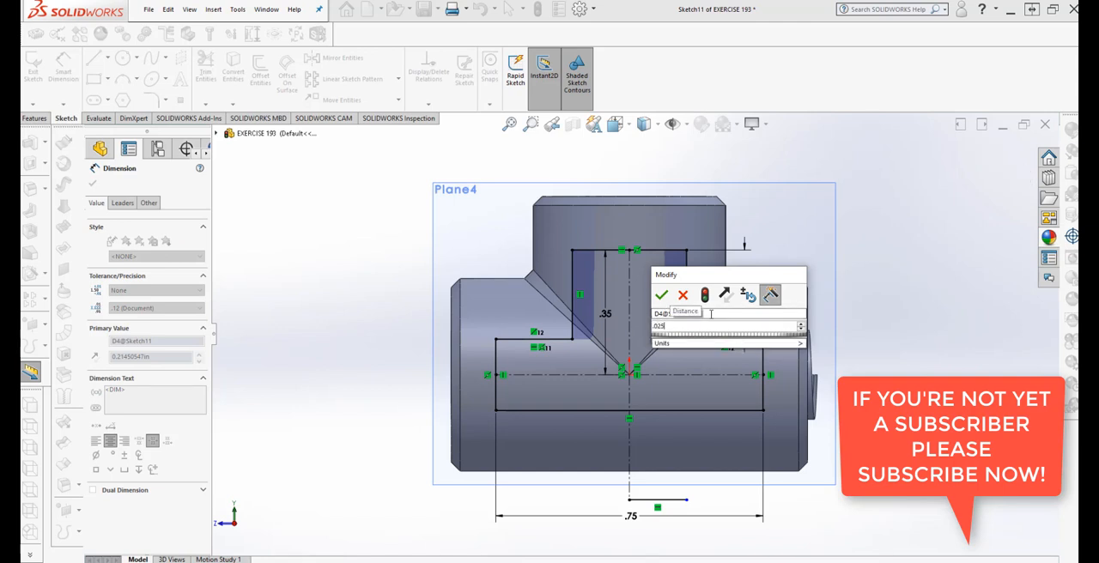
pyautogui.click(705, 294)
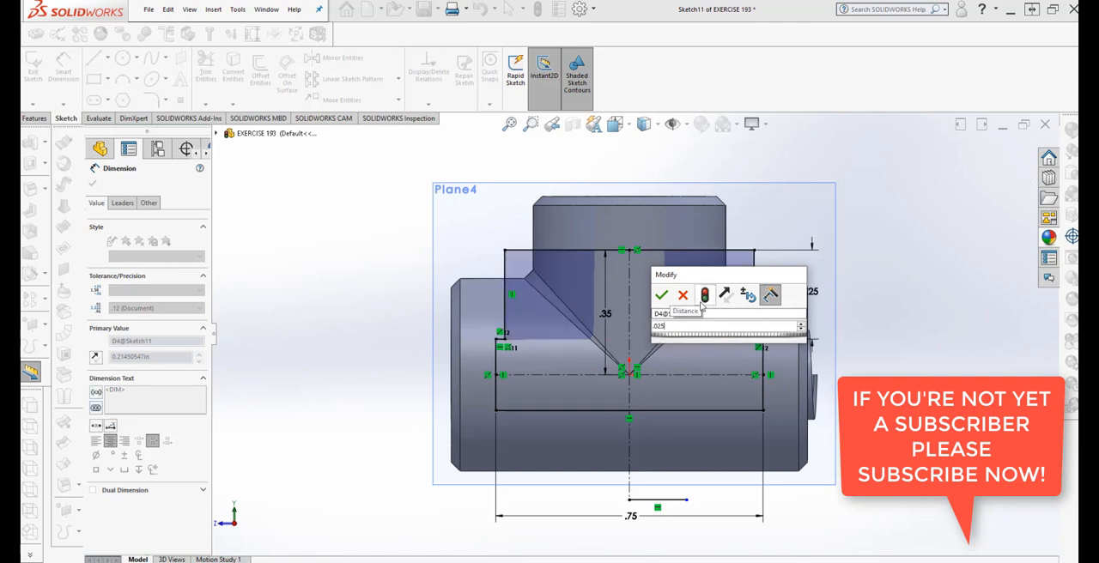
pyautogui.click(662, 295)
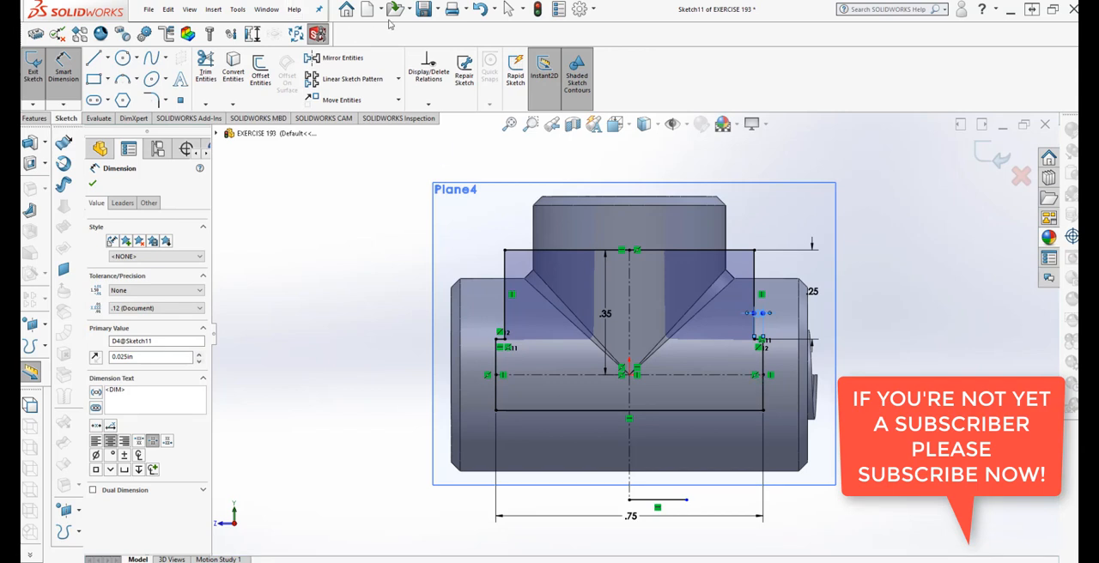
pyautogui.click(480, 9)
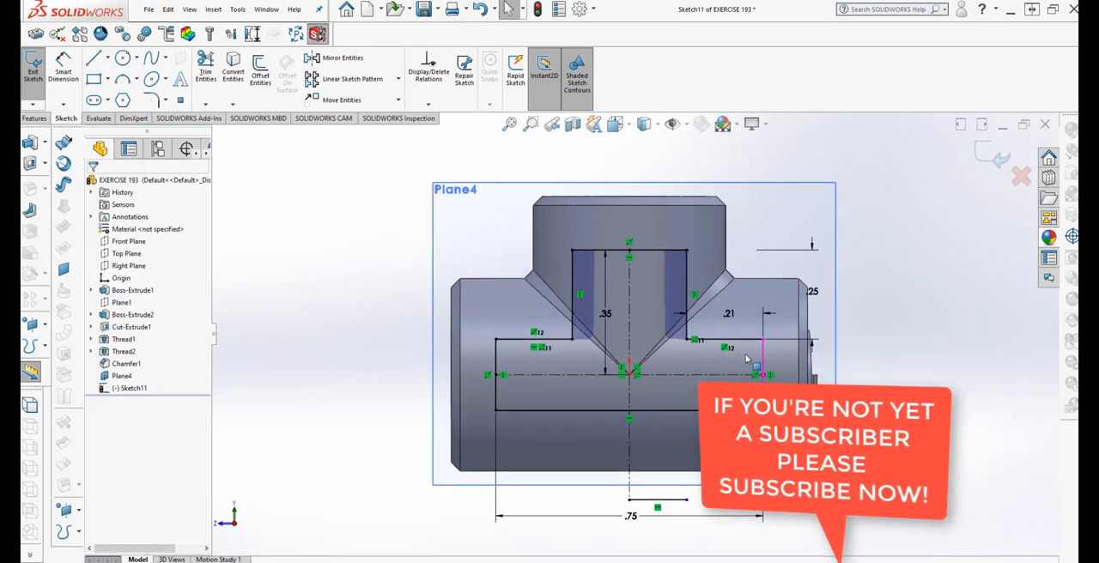
# Set the right shoulder line's length dimension to 0.25 in
pyautogui.doubleClick(728, 312)
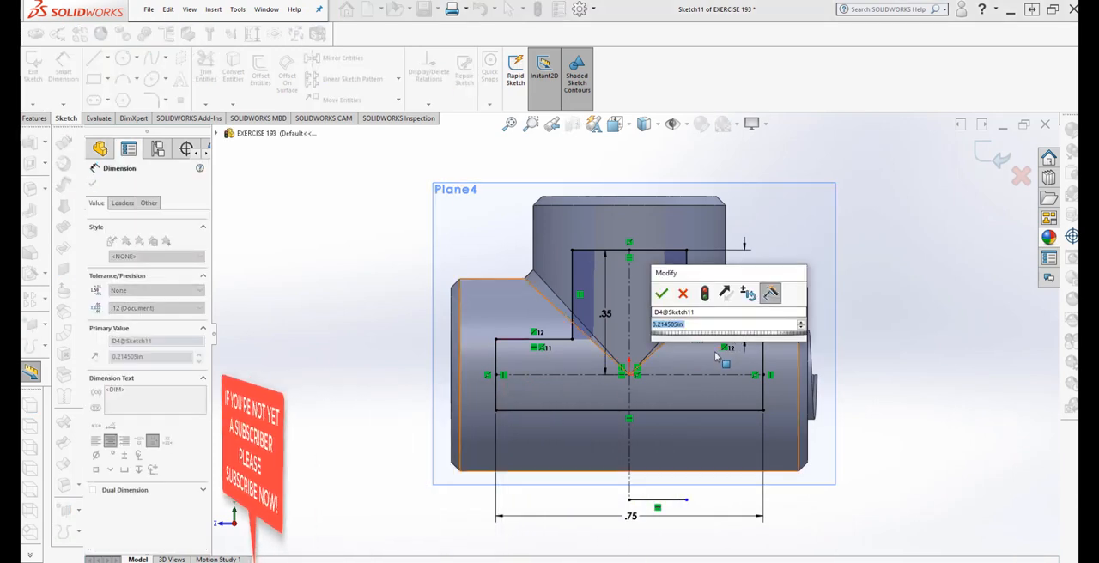
pyautogui.write('.25')
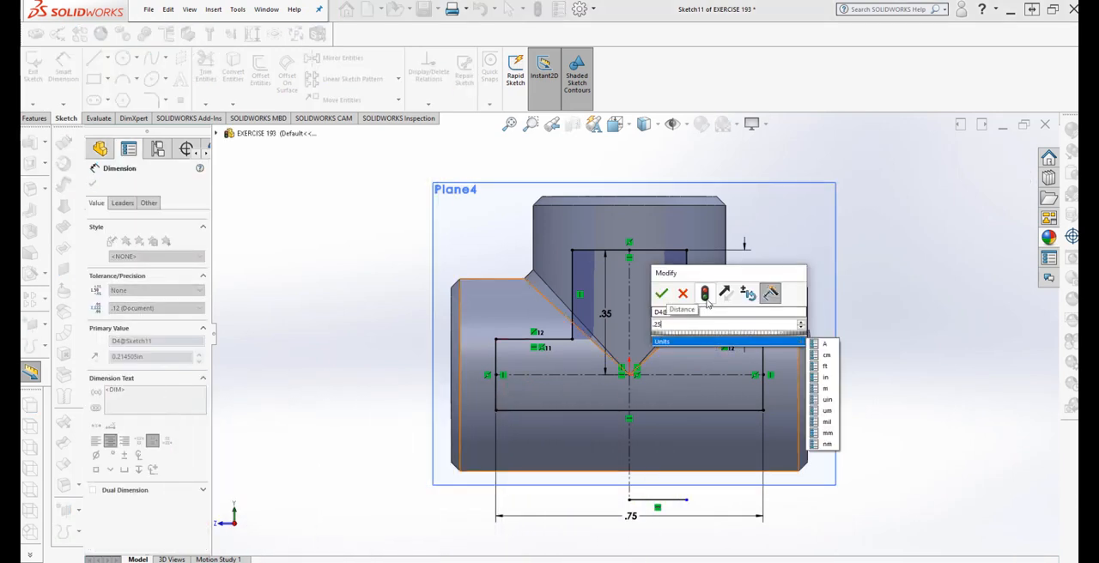
pyautogui.click(707, 298)
pyautogui.click(662, 295)
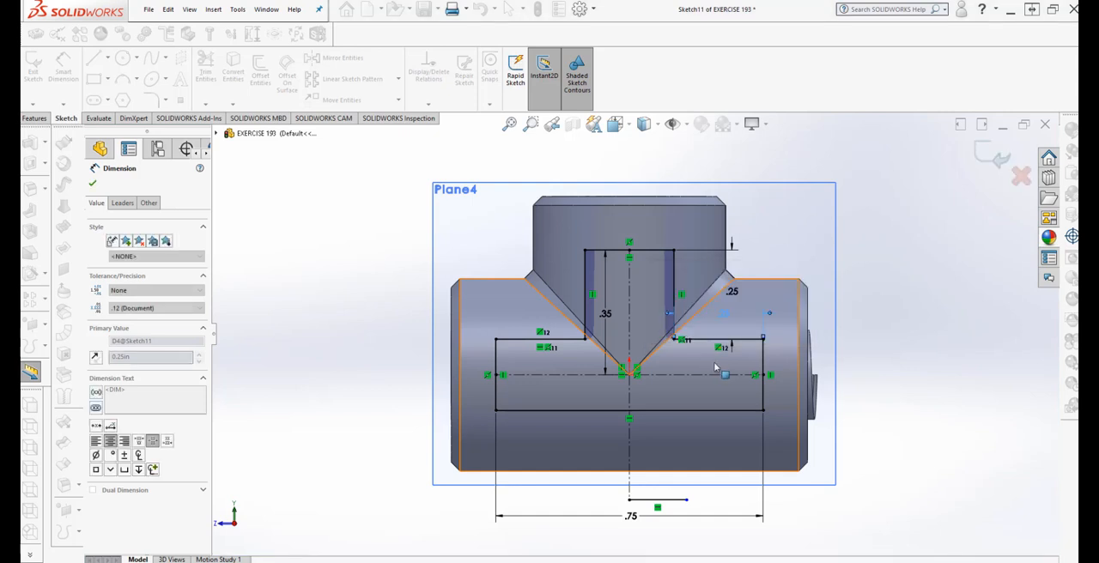
pyautogui.press('Escape')
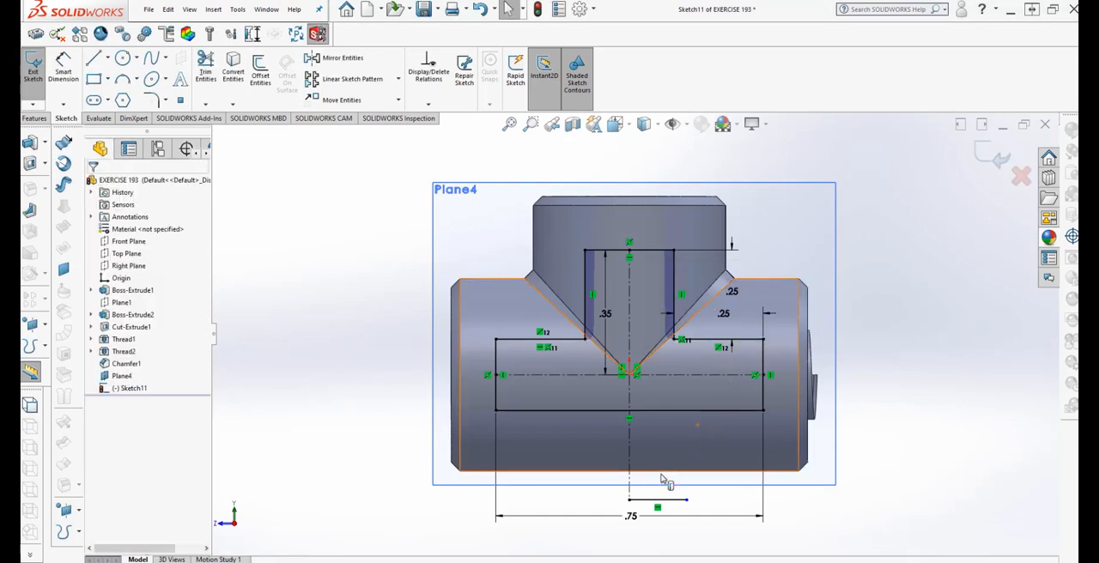
# Try adding a driven length dimension to the T profile's upper edge
pyautogui.click(650, 252)
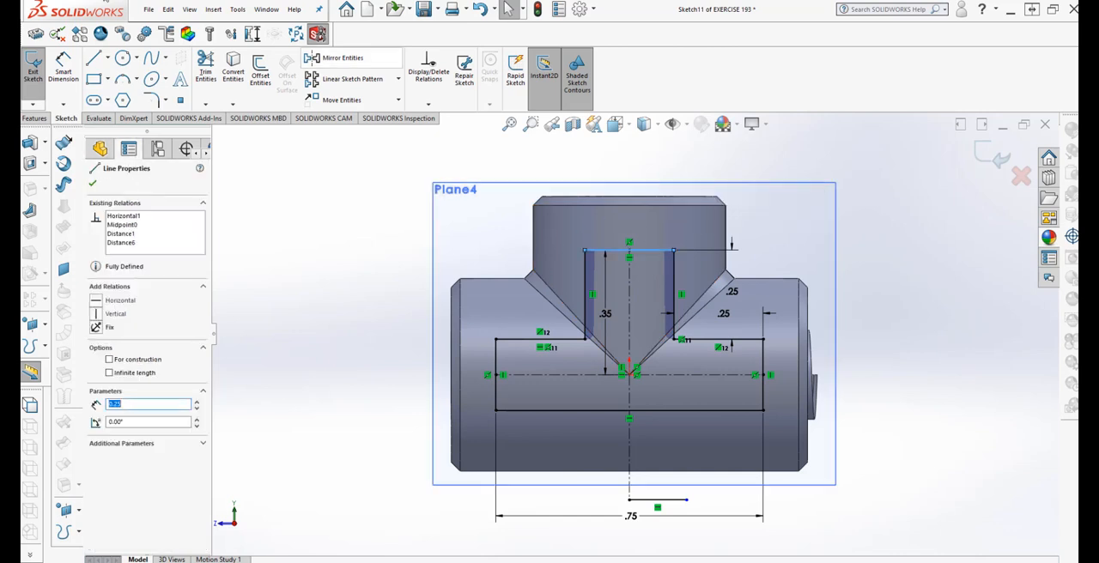
pyautogui.click(361, 202)
pyautogui.press('d')
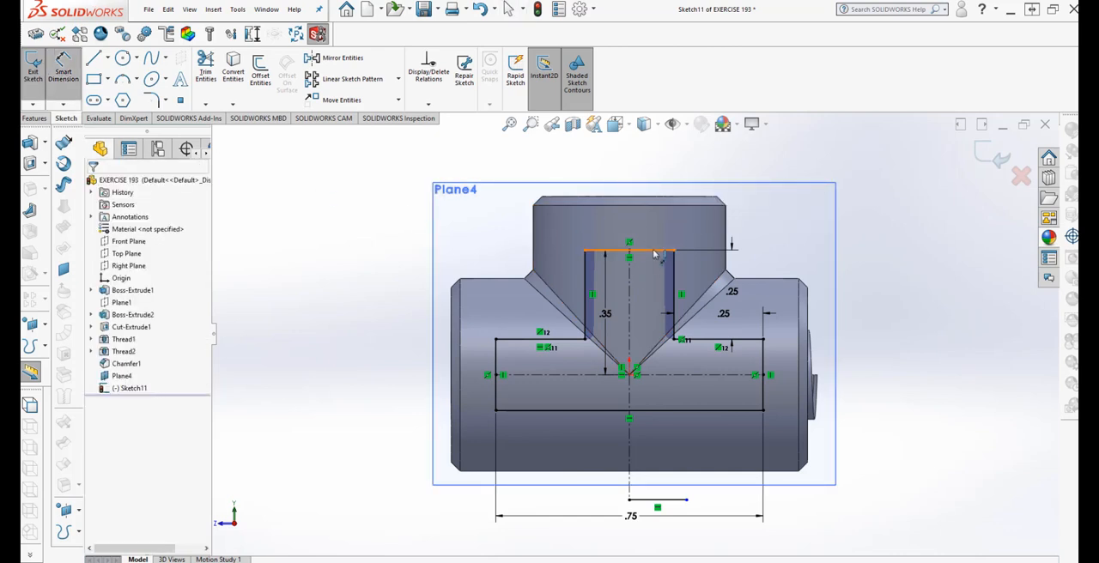
pyautogui.click(656, 252)
pyautogui.click(633, 224)
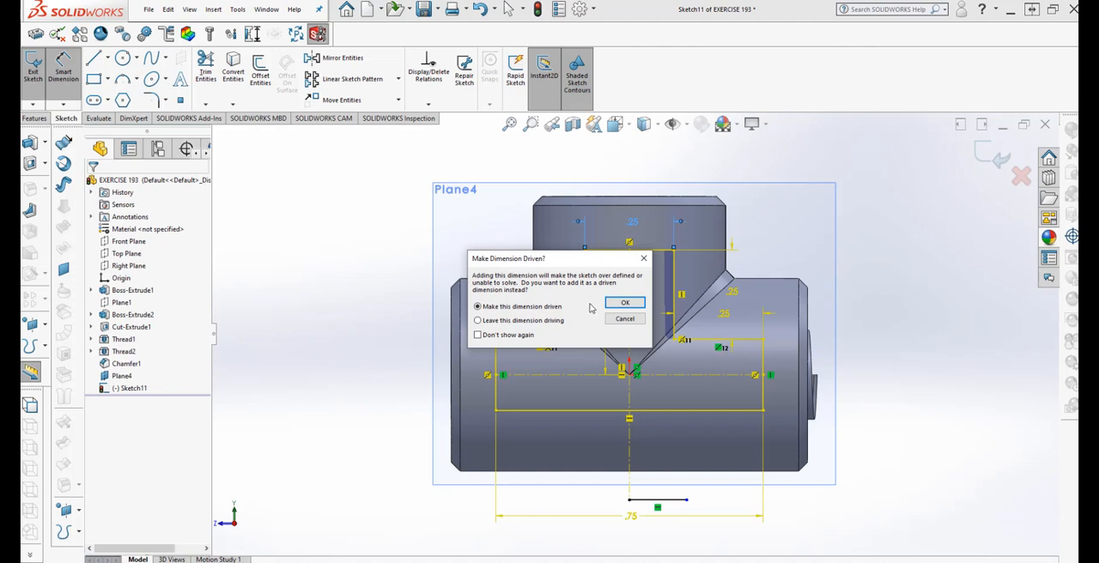
pyautogui.click(625, 304)
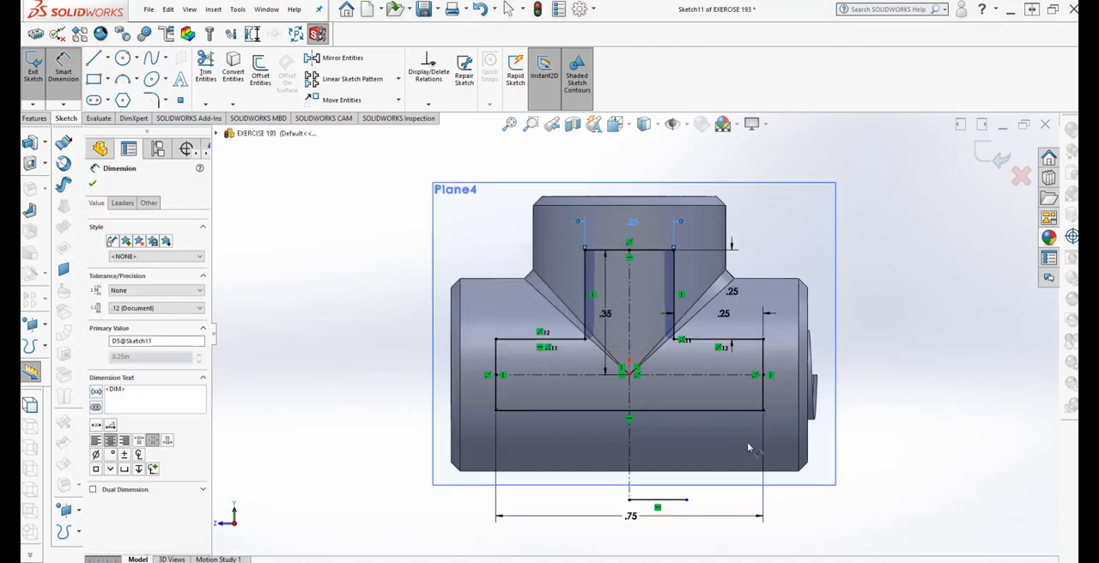
# Add a driven height dimension to the right end edge of the horizontal arm, and delete it
pyautogui.click(767, 402)
pyautogui.click(866, 378)
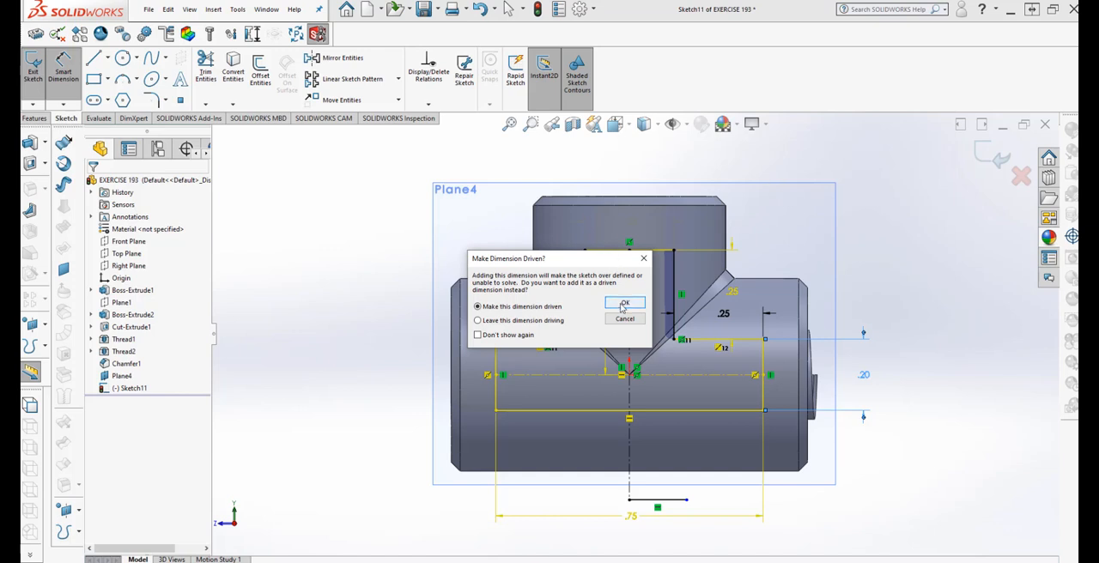
pyautogui.click(624, 304)
pyautogui.press('Escape')
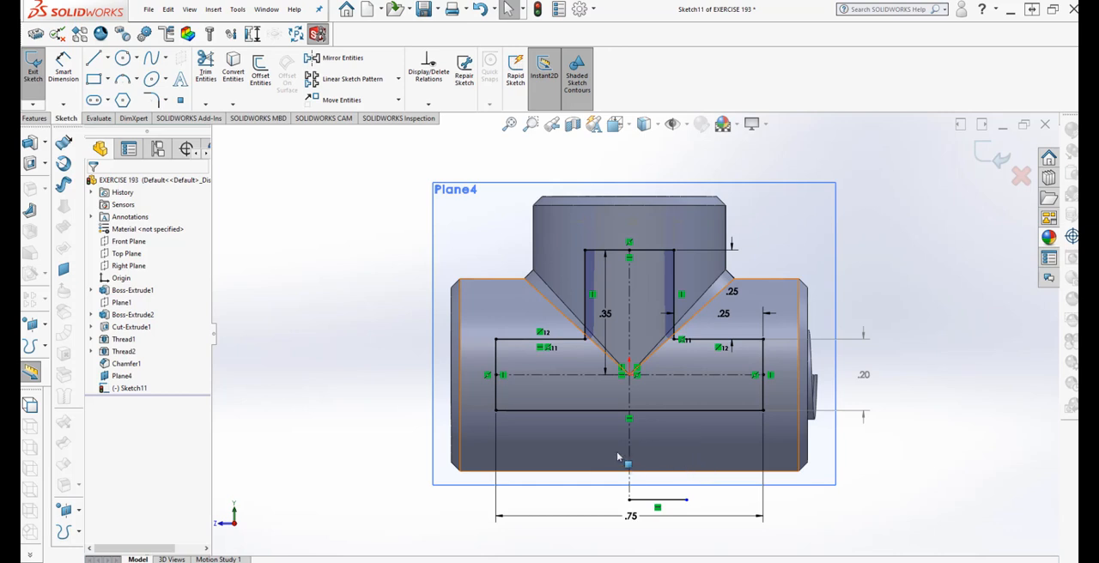
pyautogui.click(869, 379)
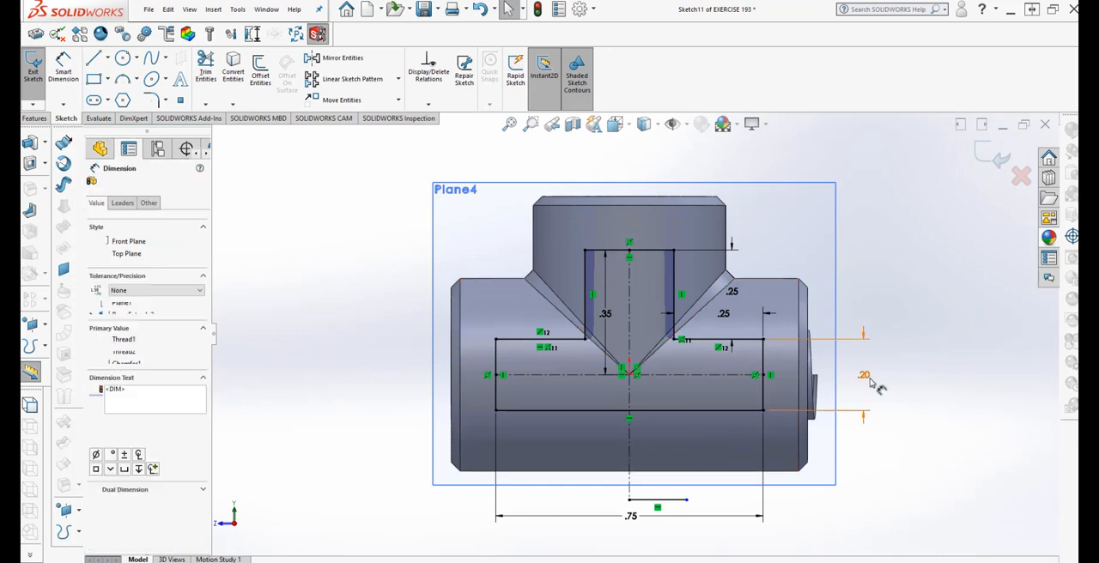
pyautogui.rightClick(870, 380)
pyautogui.click(899, 481)
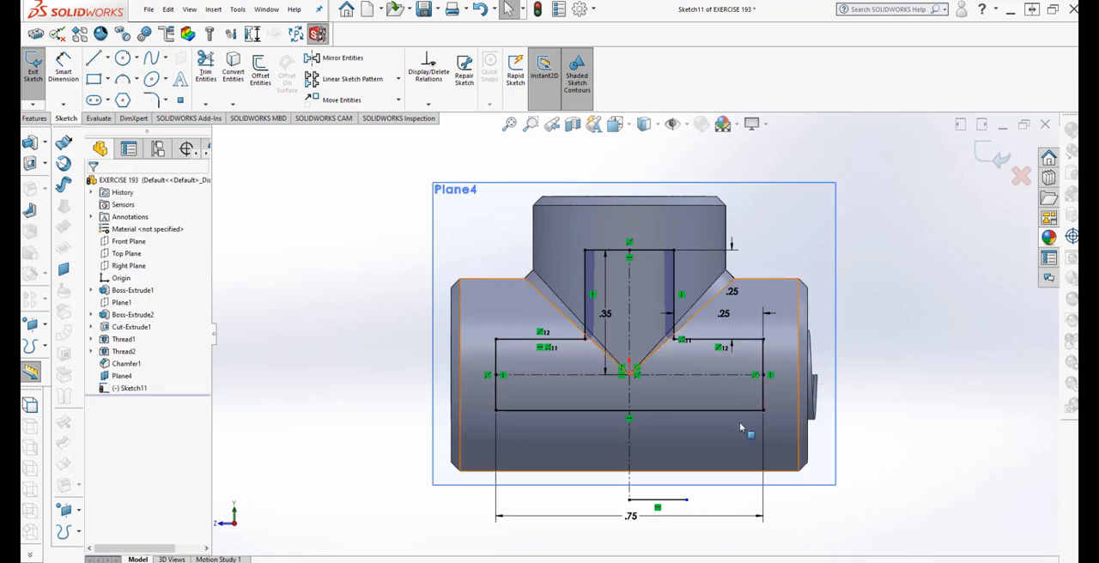
# Delete the vertical relations from both end edges of the T profile's horizontal arm
pyautogui.rightClick(773, 379)
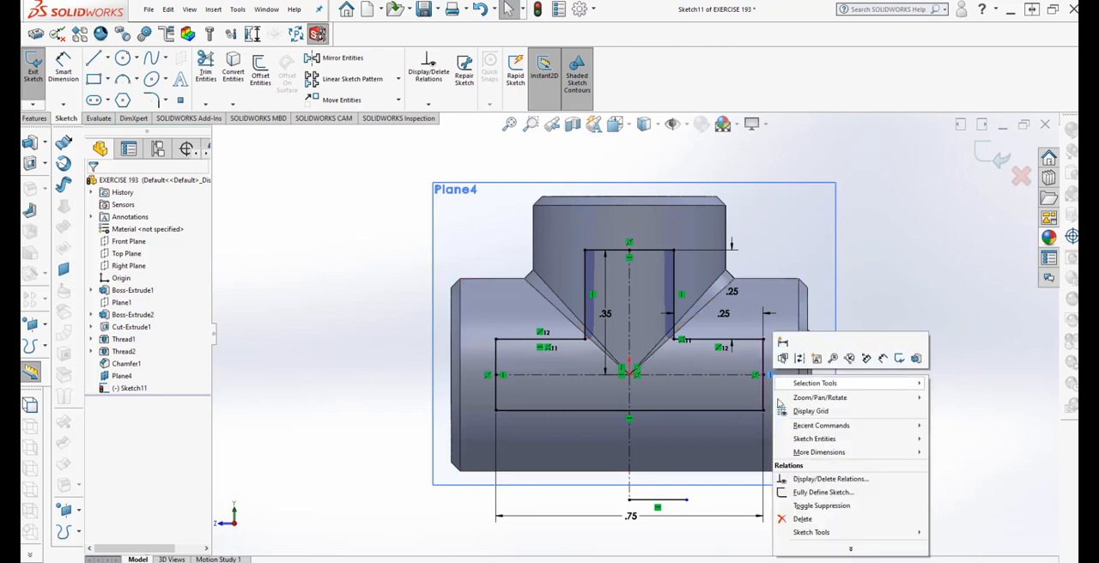
pyautogui.click(804, 520)
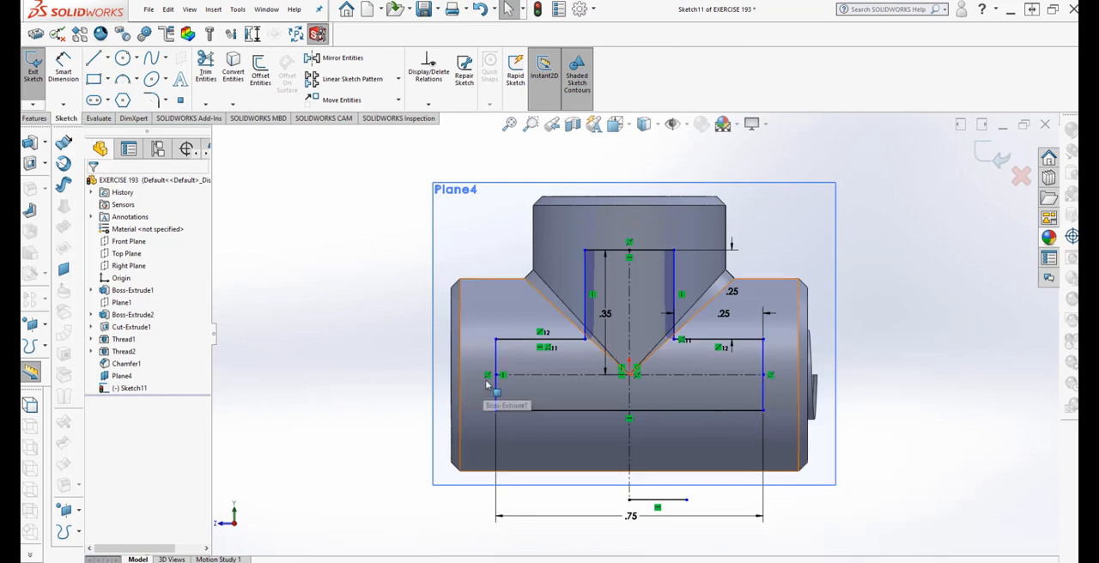
pyautogui.rightClick(505, 380)
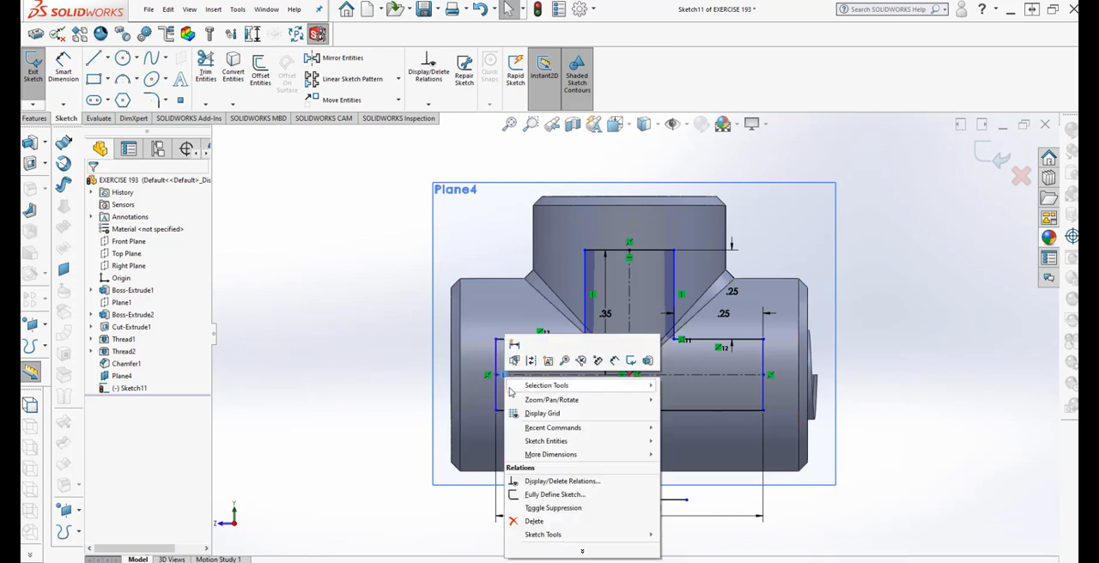
pyautogui.click(532, 521)
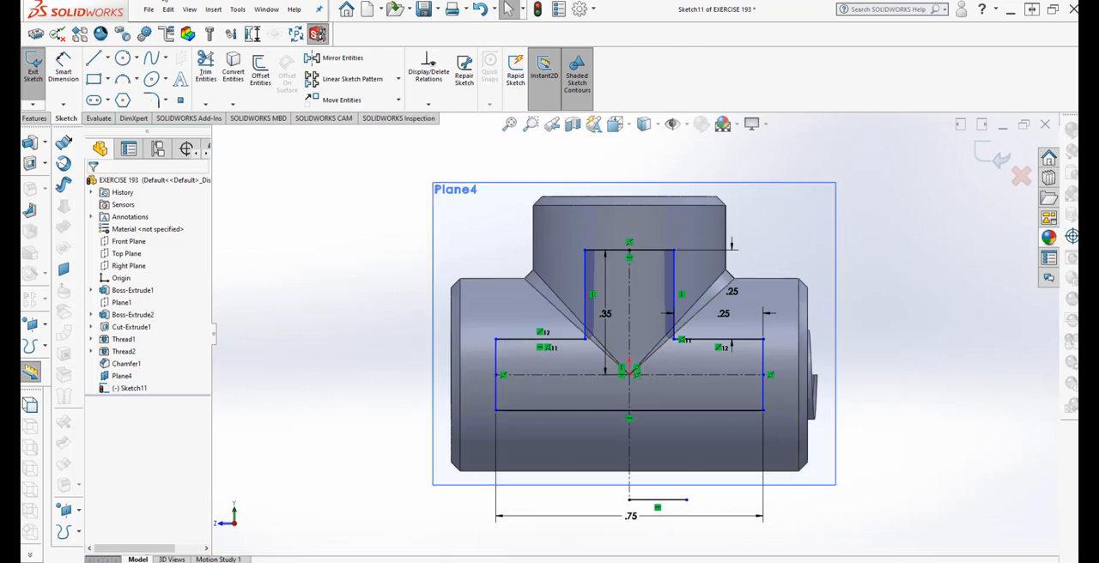
# Try dimensioning the right end edge of the T profile's horizontal arm to a height of 0.25 in
pyautogui.click(61, 78)
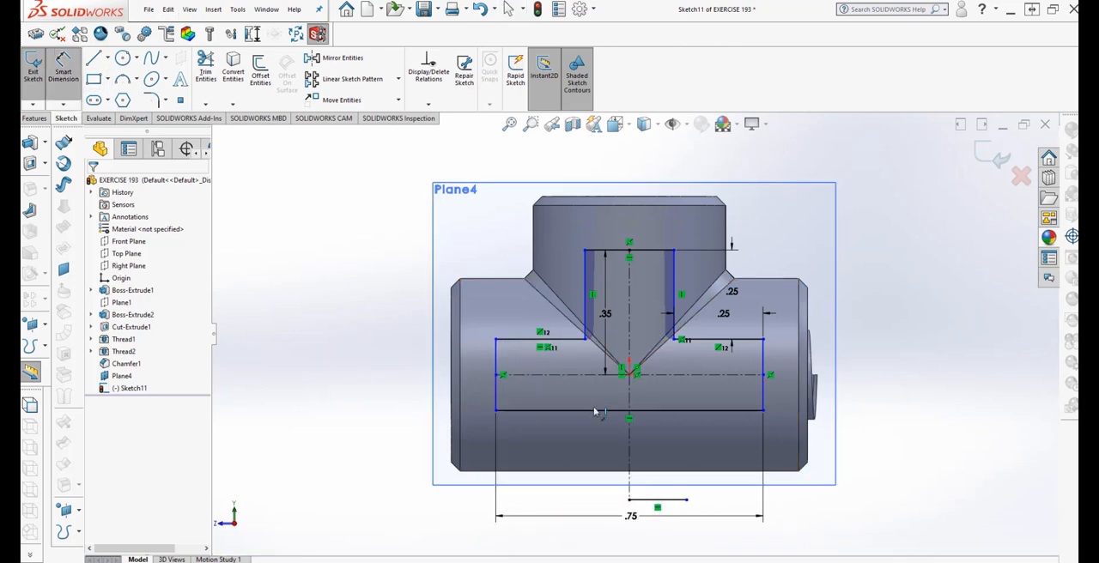
pyautogui.click(764, 398)
pyautogui.click(858, 380)
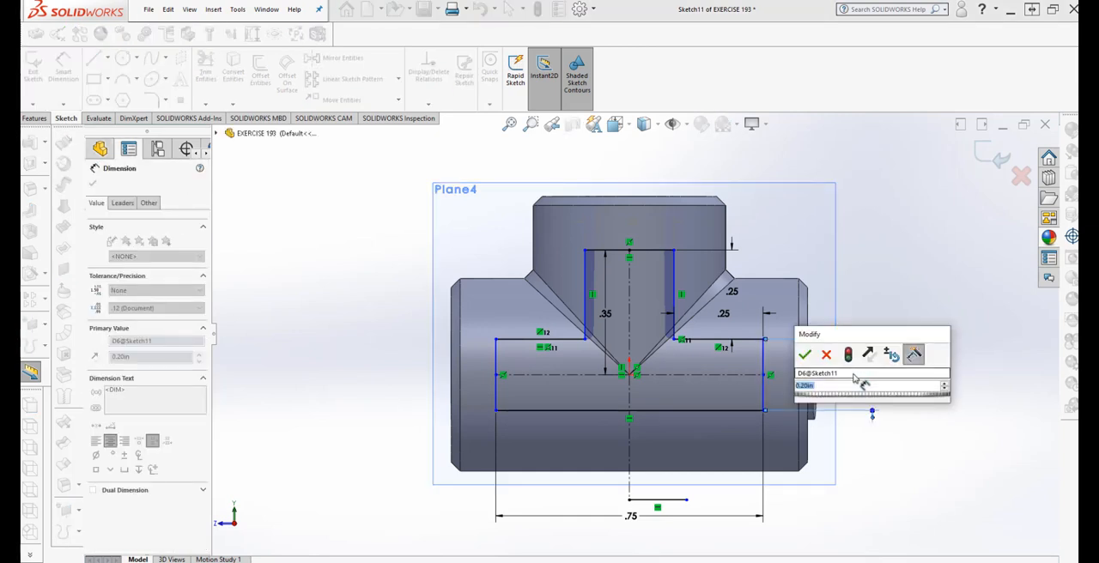
pyautogui.write('.25')
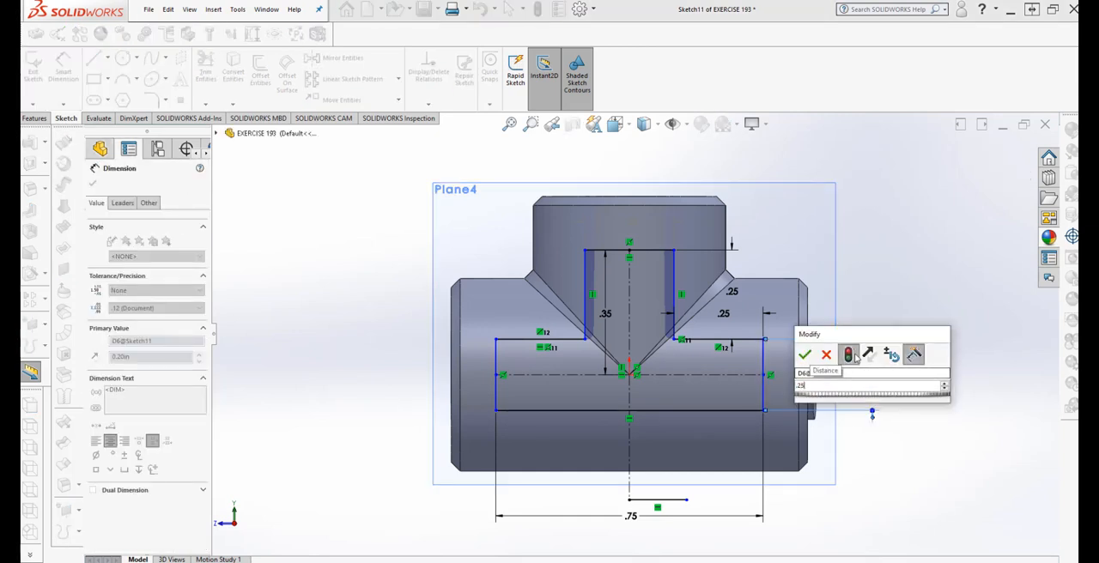
pyautogui.click(850, 355)
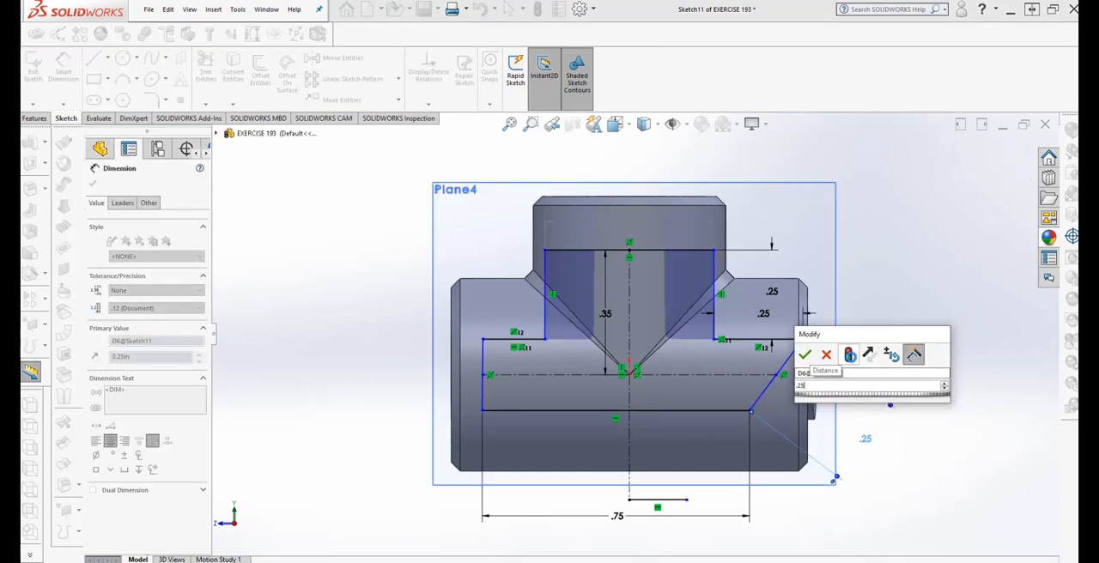
pyautogui.click(825, 355)
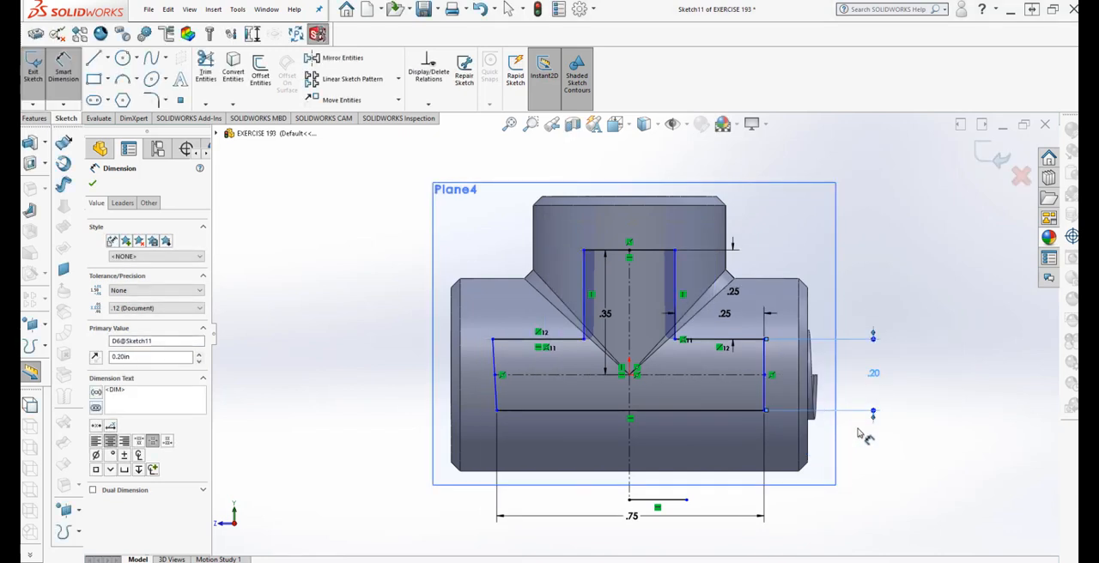
pyautogui.click(864, 437)
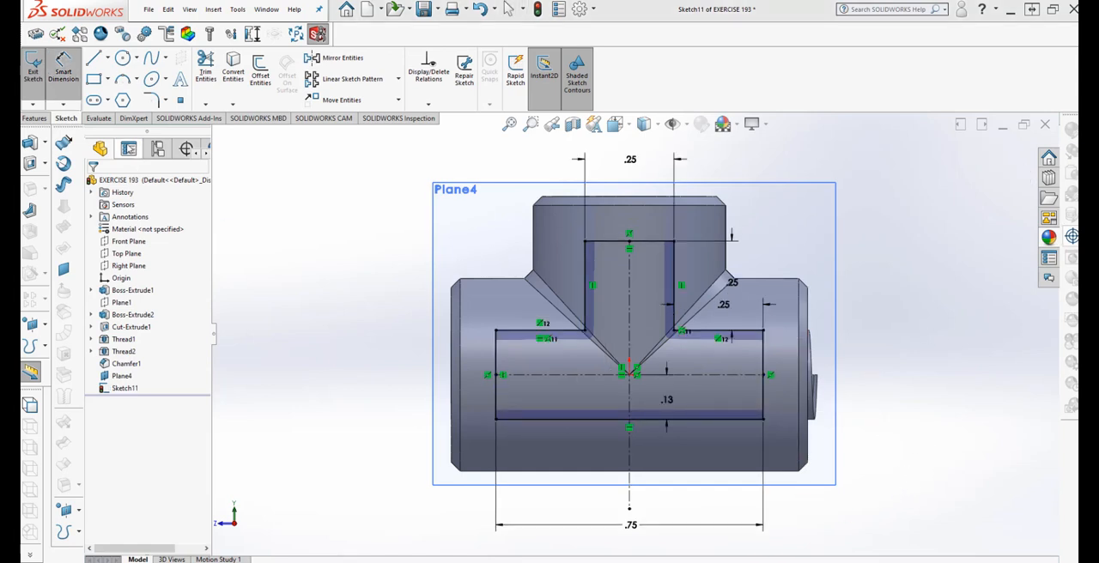
pyautogui.press('Escape')
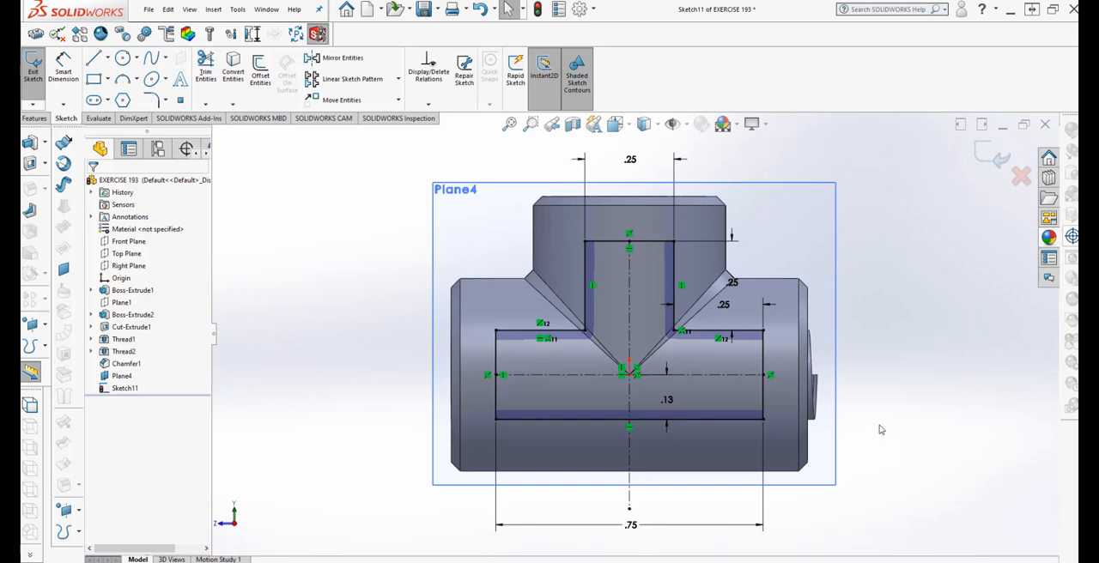
# Set up a boss extrusion of the T profile with a depth of 0.10 in and the Mid Plane end condition
pyautogui.moveTo(879, 430); pyautogui.dragTo(845, 466, button='middle')
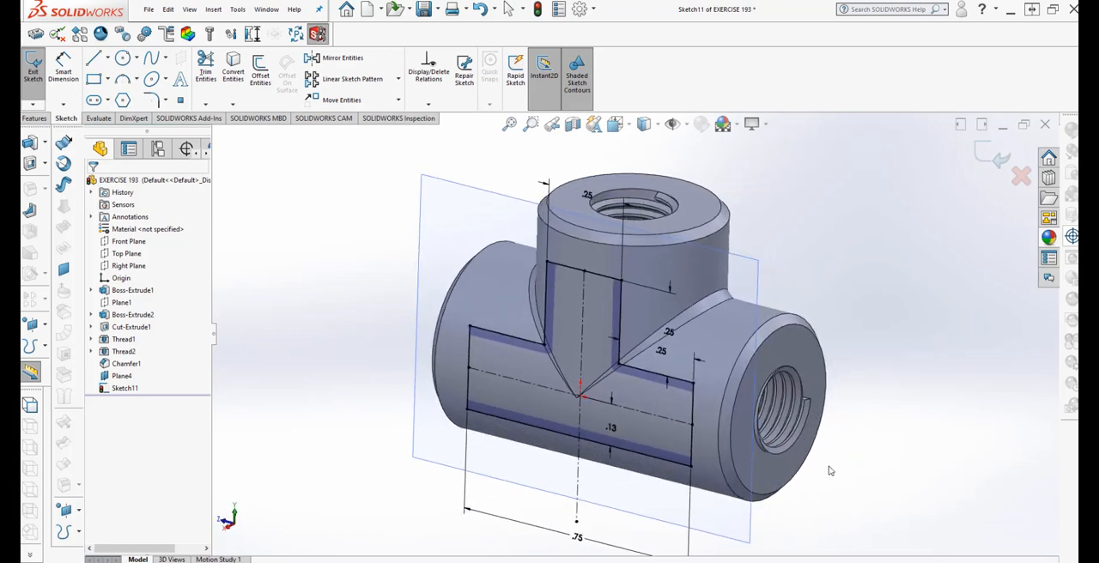
pyautogui.click(34, 117)
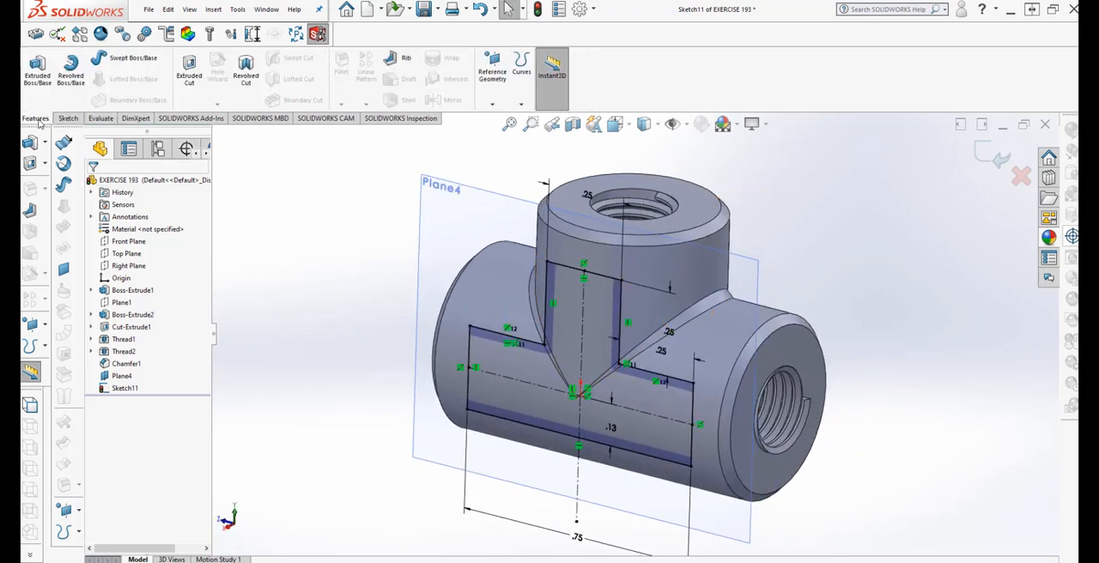
pyautogui.click(37, 69)
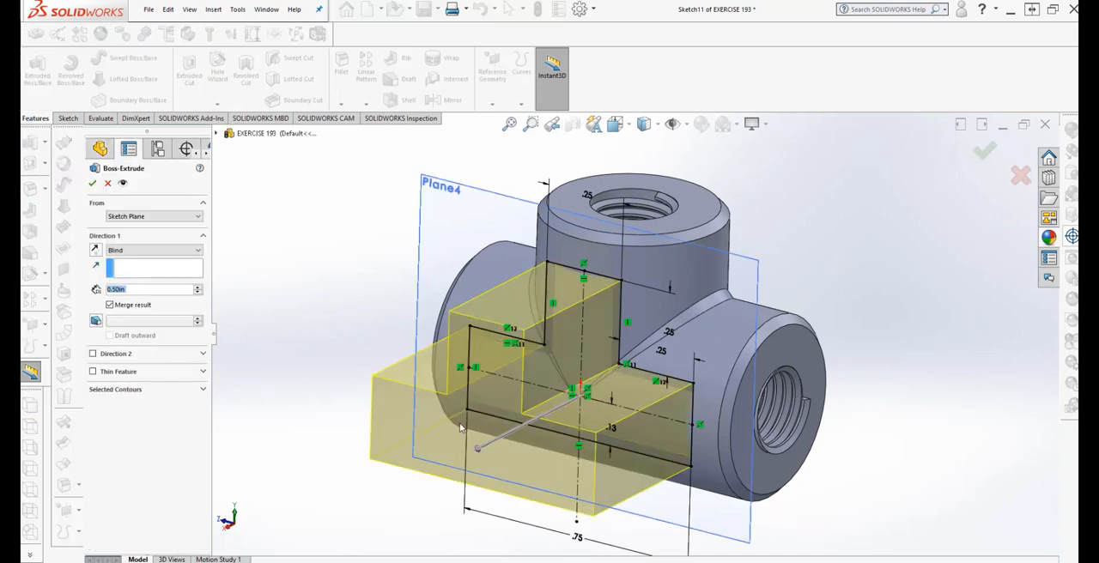
pyautogui.moveTo(481, 449); pyautogui.dragTo(569, 409)
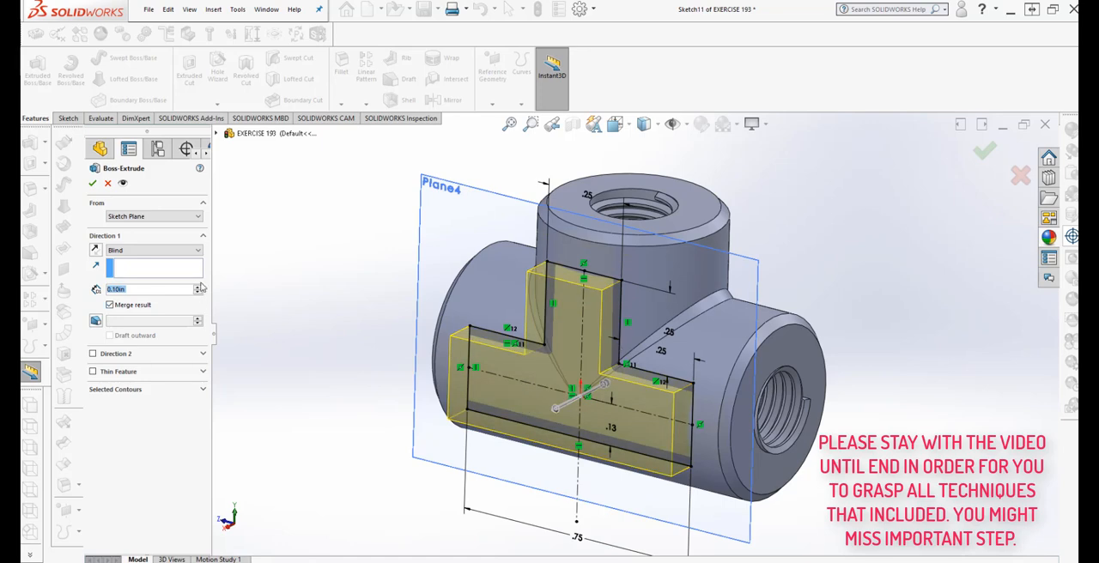
pyautogui.click(170, 255)
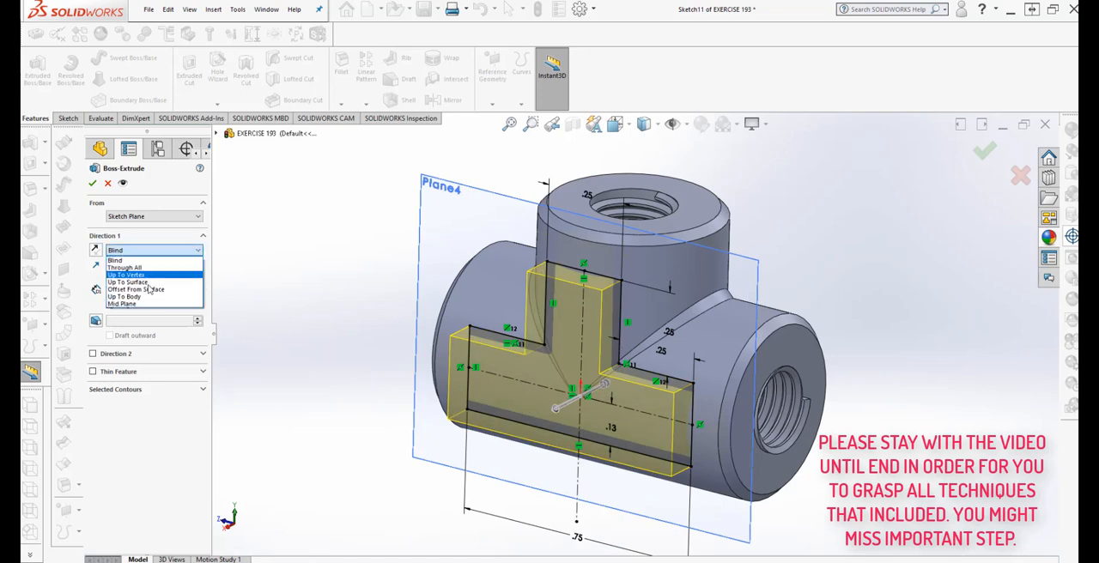
pyautogui.click(149, 304)
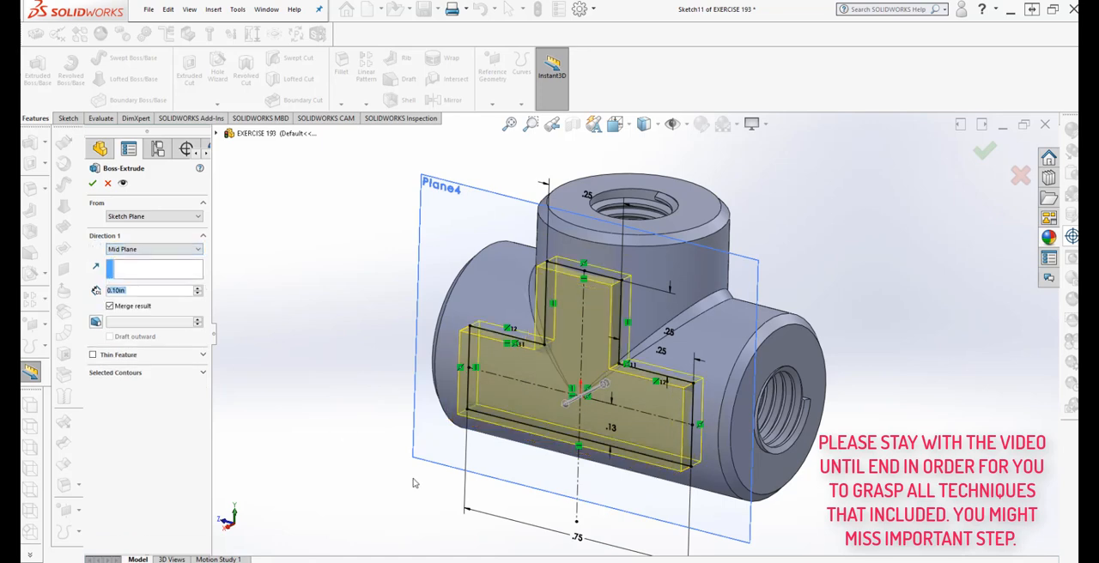
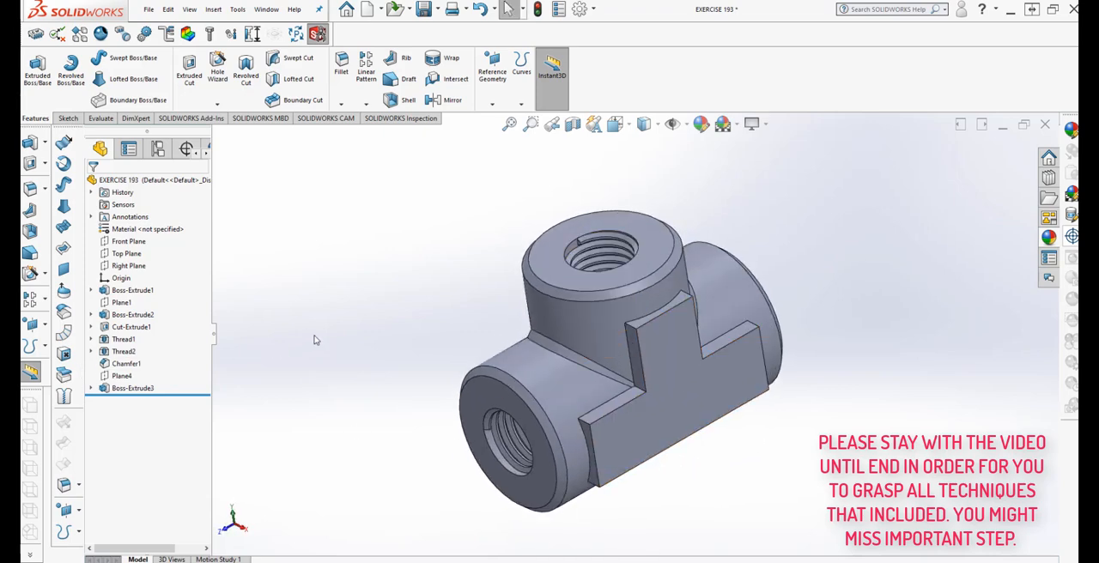
# Mirror the T-shaped boss extrusion about the Right Plane
pyautogui.click(367, 104)
pyautogui.click(381, 145)
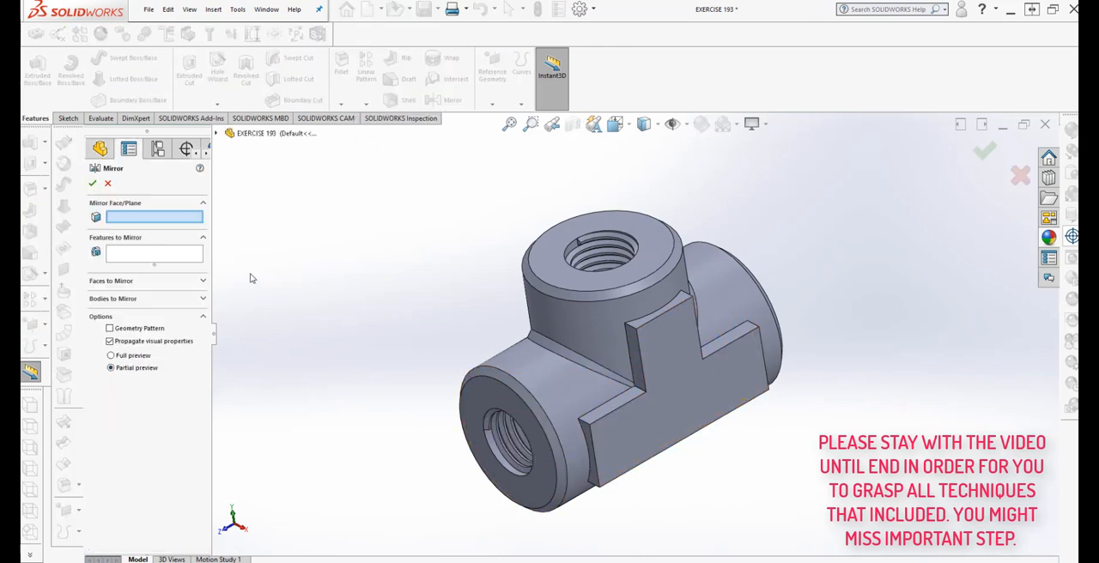
pyautogui.click(165, 253)
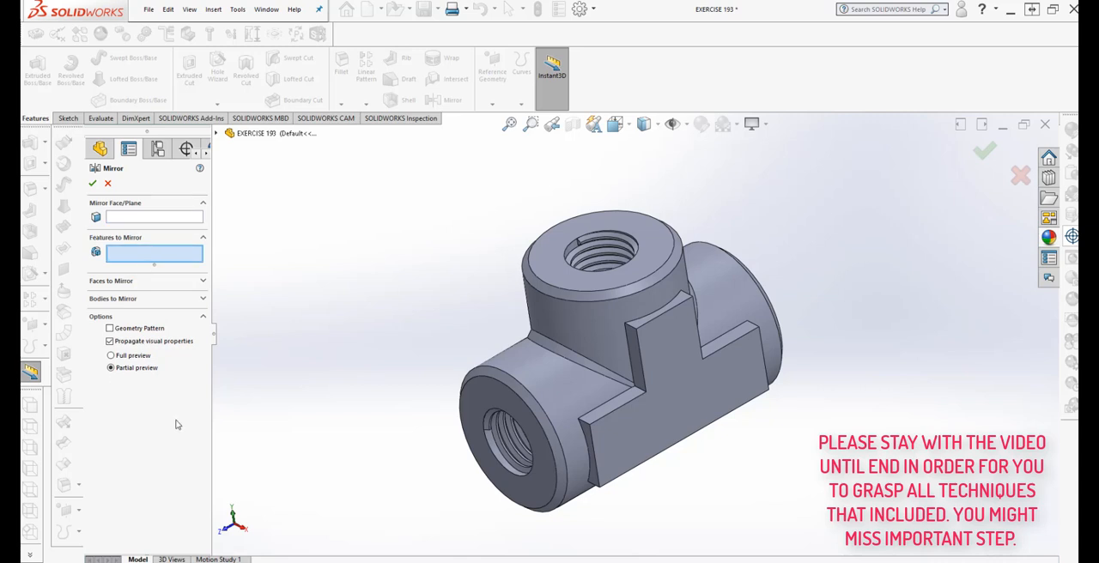
pyautogui.click(664, 430)
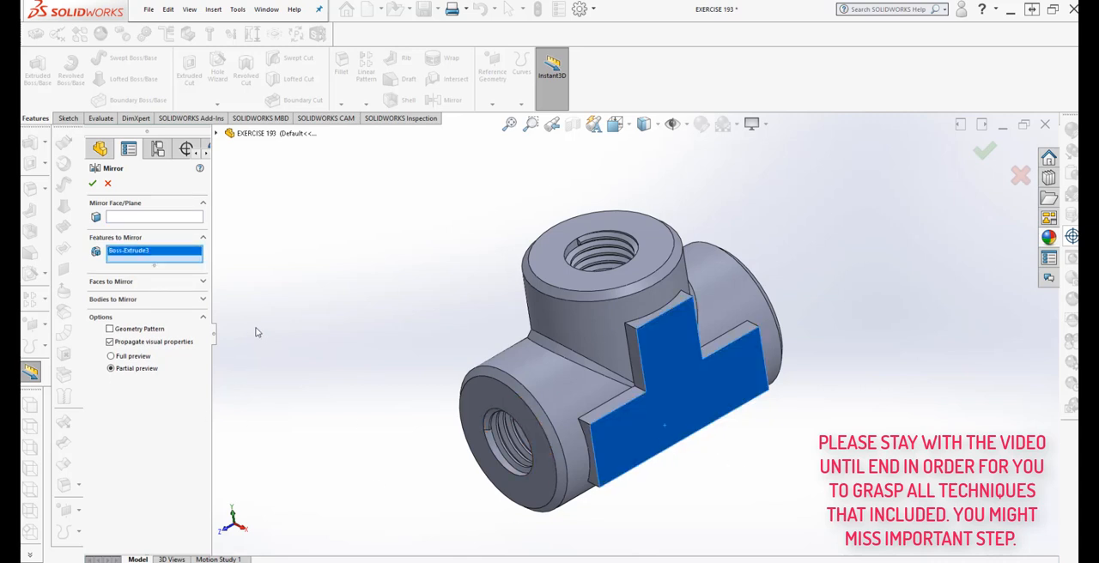
pyautogui.rightClick(170, 256)
pyautogui.click(189, 272)
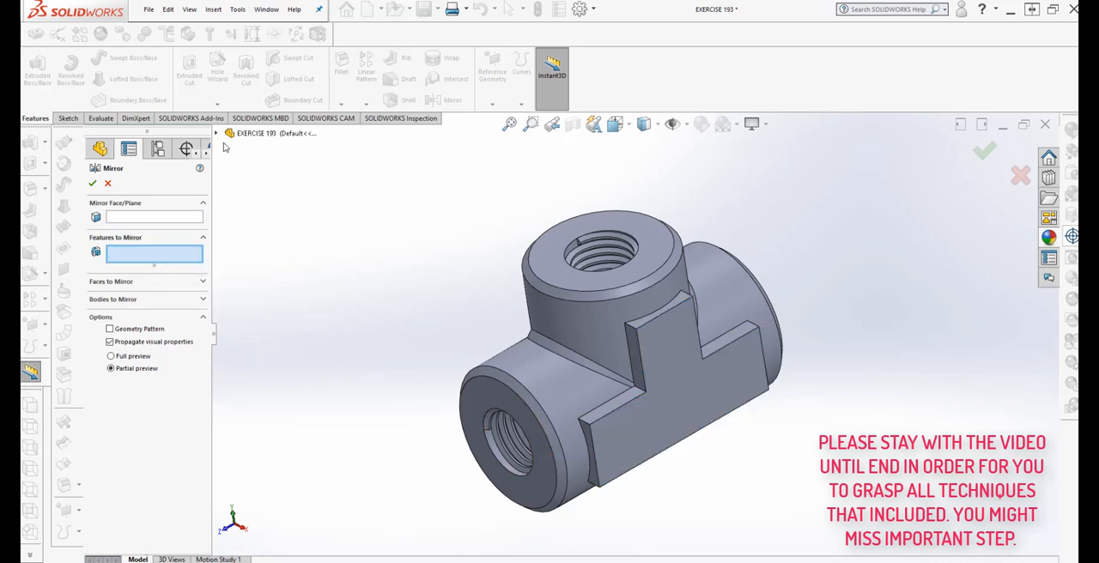
pyautogui.click(217, 134)
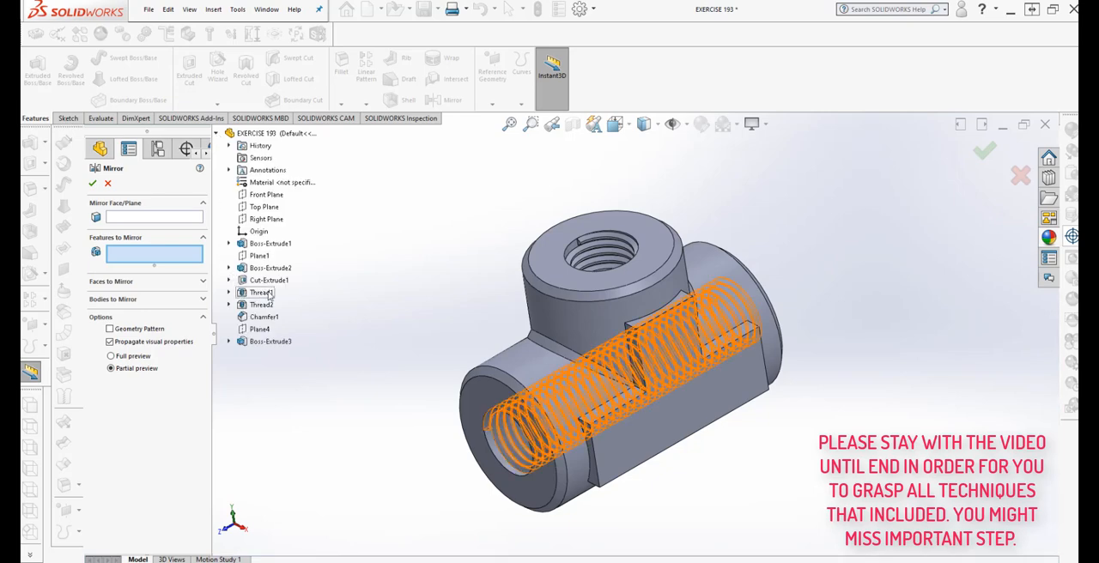
pyautogui.click(268, 342)
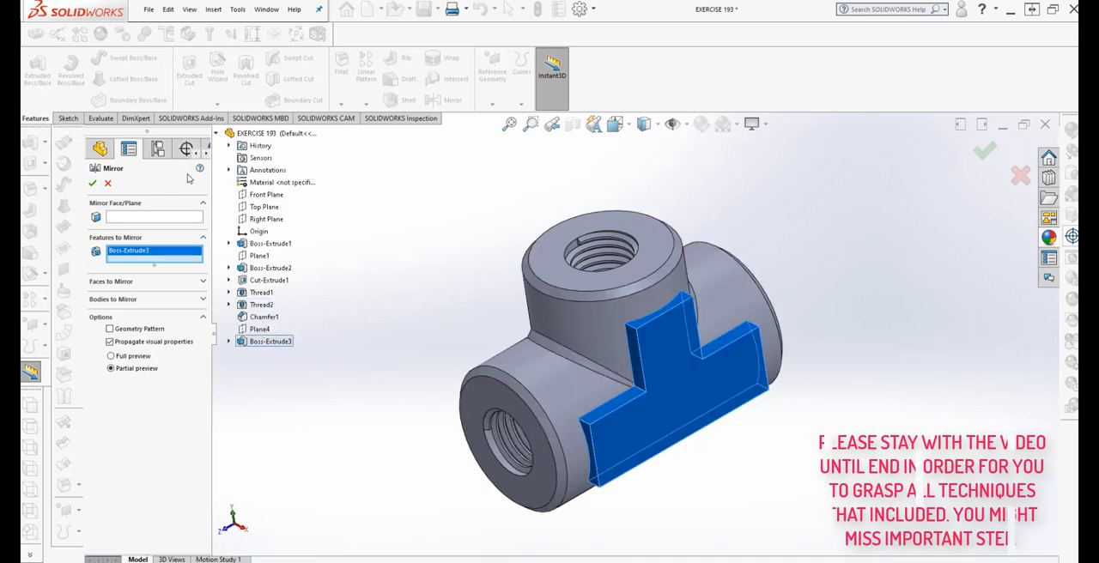
pyautogui.click(172, 217)
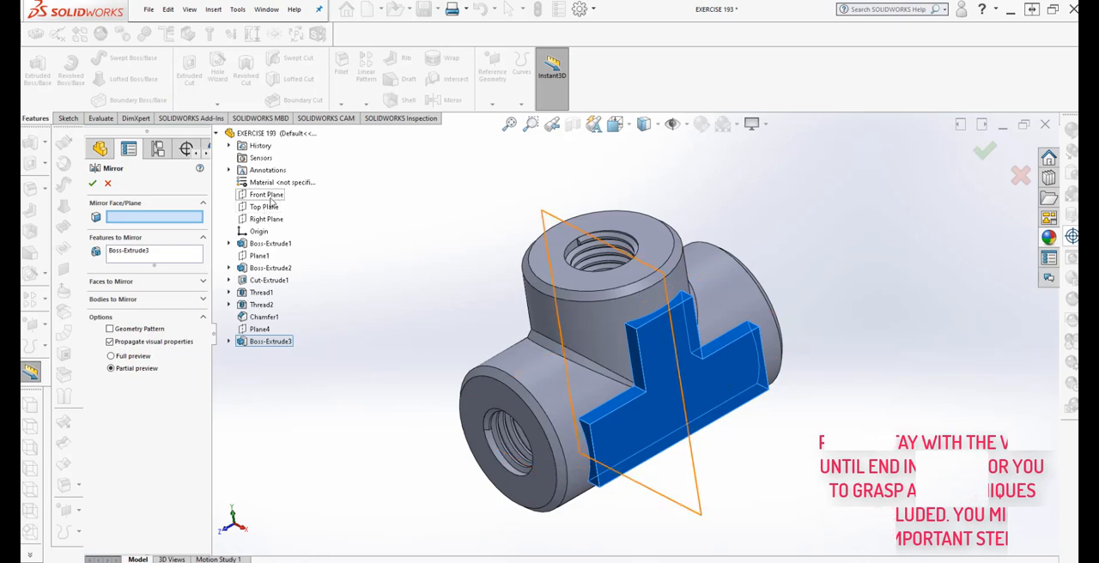
pyautogui.click(268, 220)
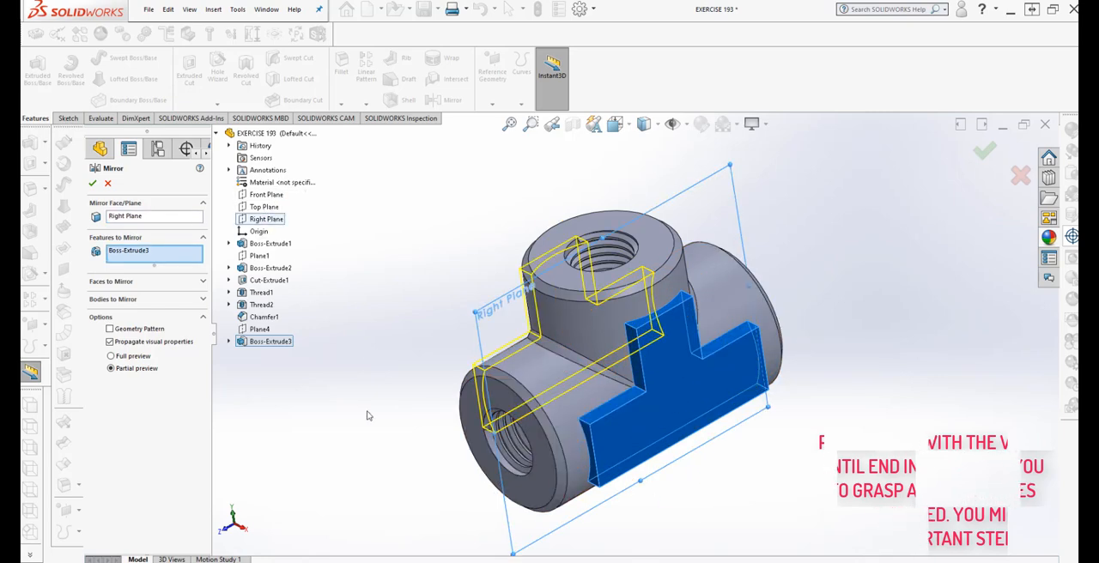
pyautogui.moveTo(370, 415); pyautogui.dragTo(324, 403, button='middle')
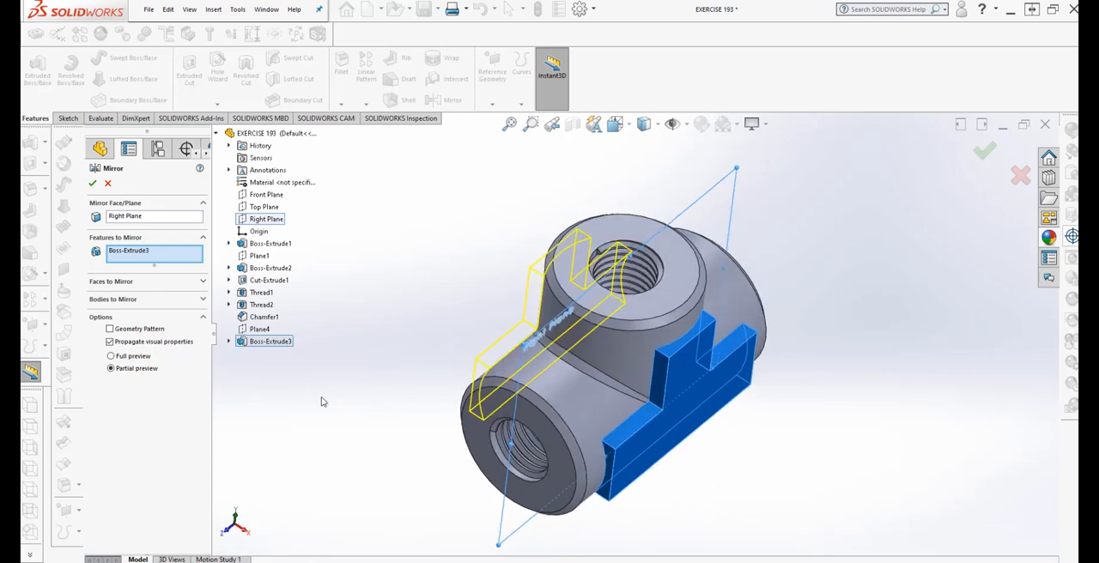
pyautogui.click(91, 183)
# Start a sketch on the outer flat face of the original T-shaped boss, with the view normal to it
pyautogui.moveTo(343, 412); pyautogui.dragTo(365, 457, button='middle')
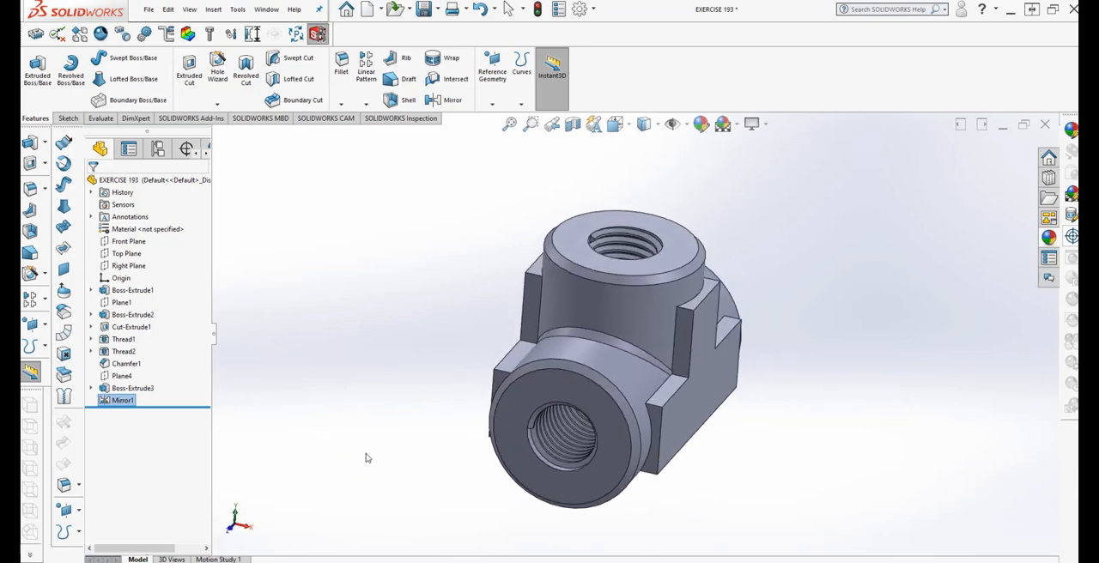
pyautogui.moveTo(827, 435); pyautogui.dragTo(731, 444, button='middle')
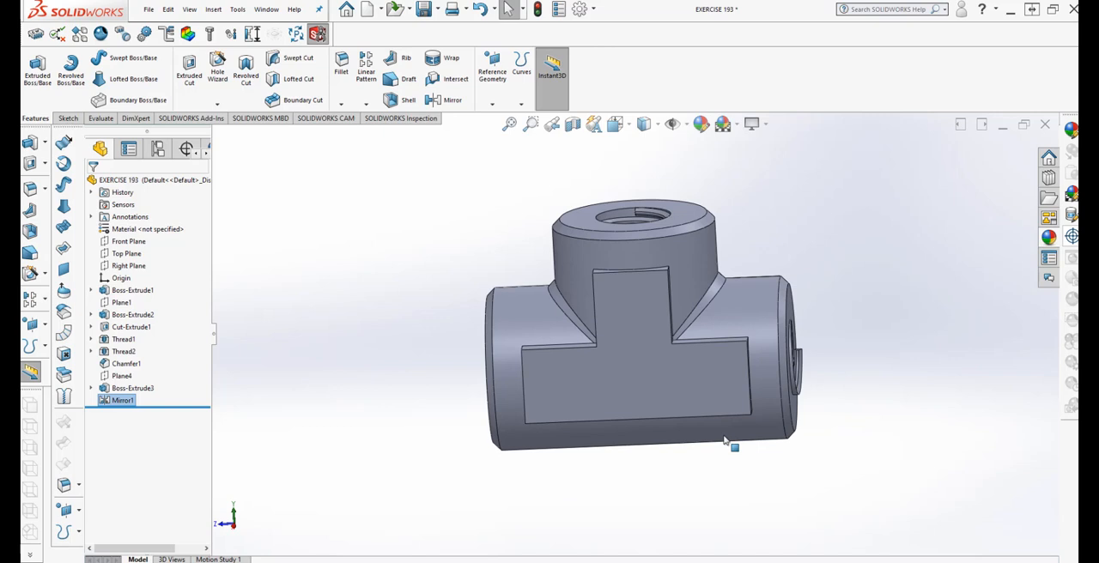
pyautogui.rightClick(689, 399)
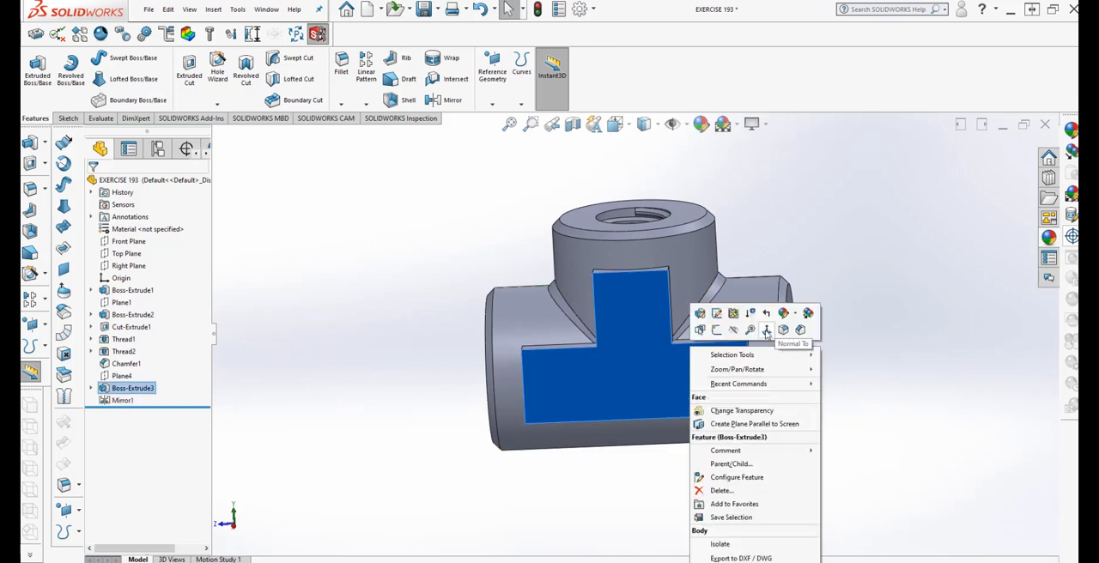
pyautogui.click(766, 334)
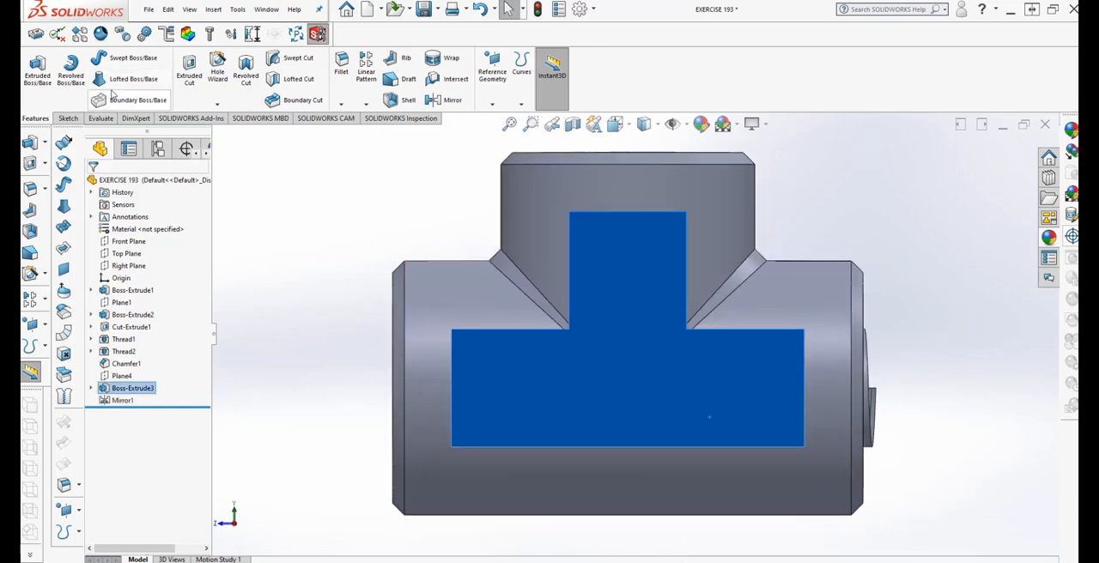
pyautogui.click(72, 121)
pyautogui.click(32, 67)
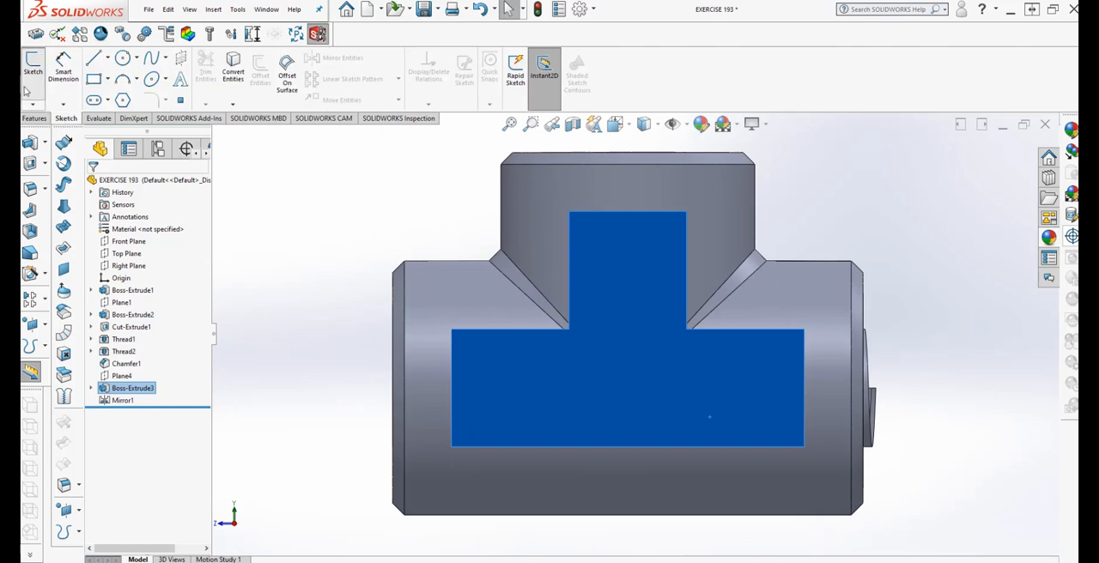
pyautogui.click(180, 79)
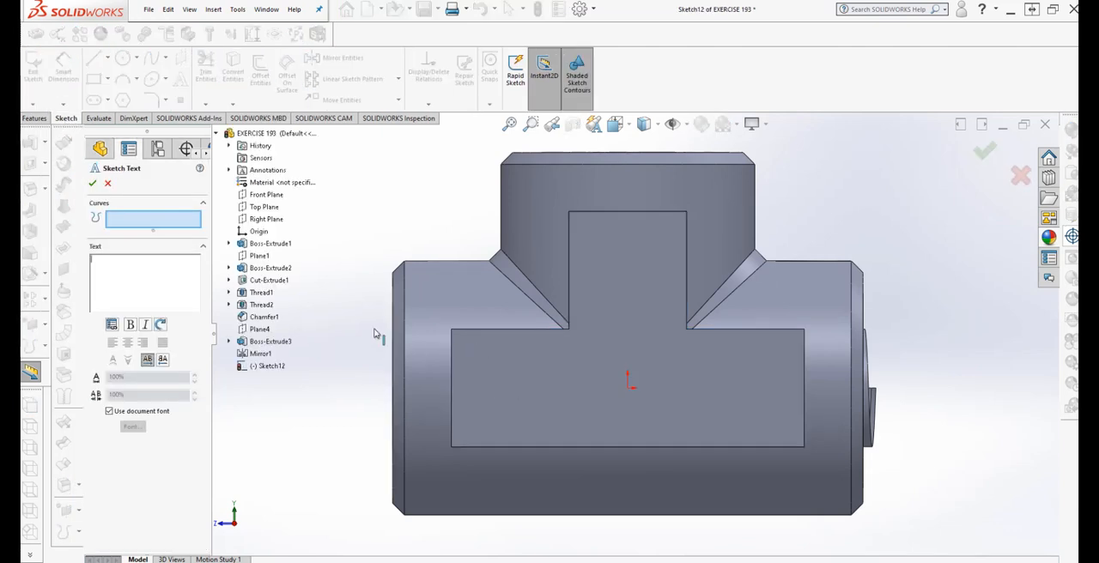
pyautogui.click(108, 183)
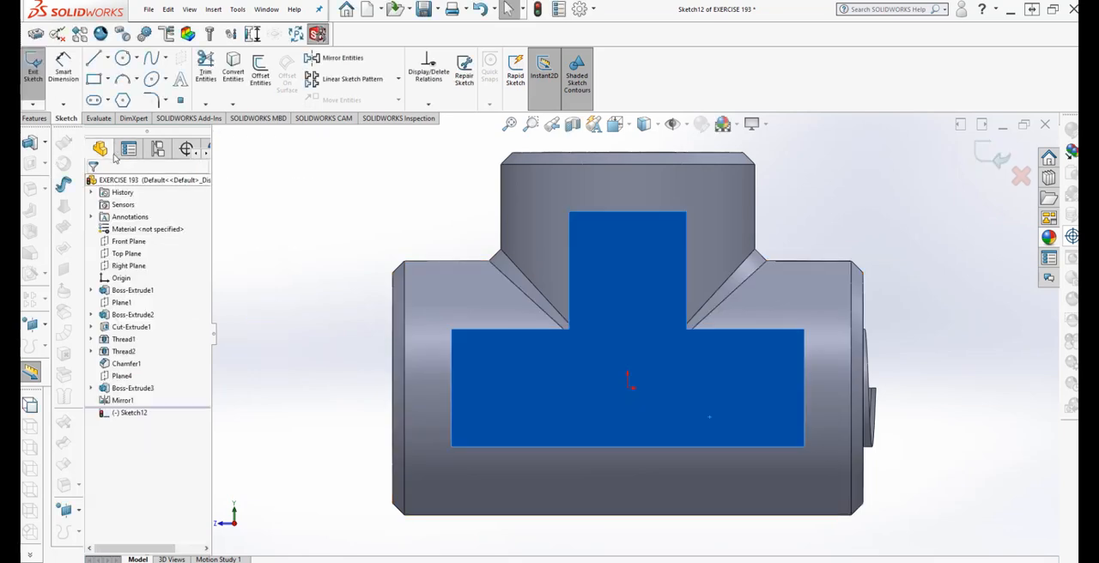
# Draw a horizontal construction centerline about 0.60 in long across the horizontal arm of the T face
pyautogui.click(107, 58)
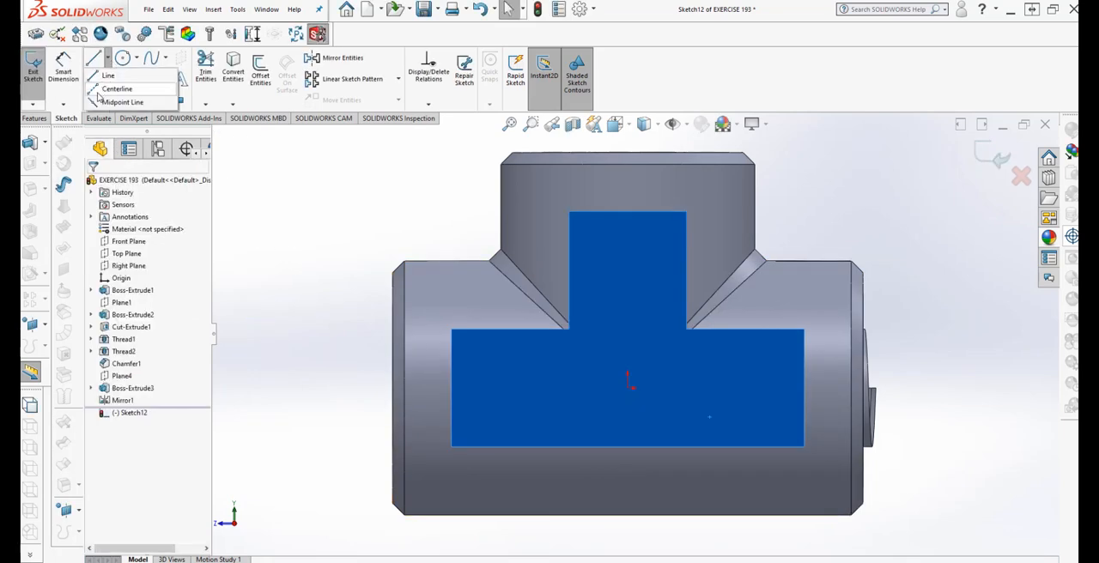
pyautogui.click(111, 89)
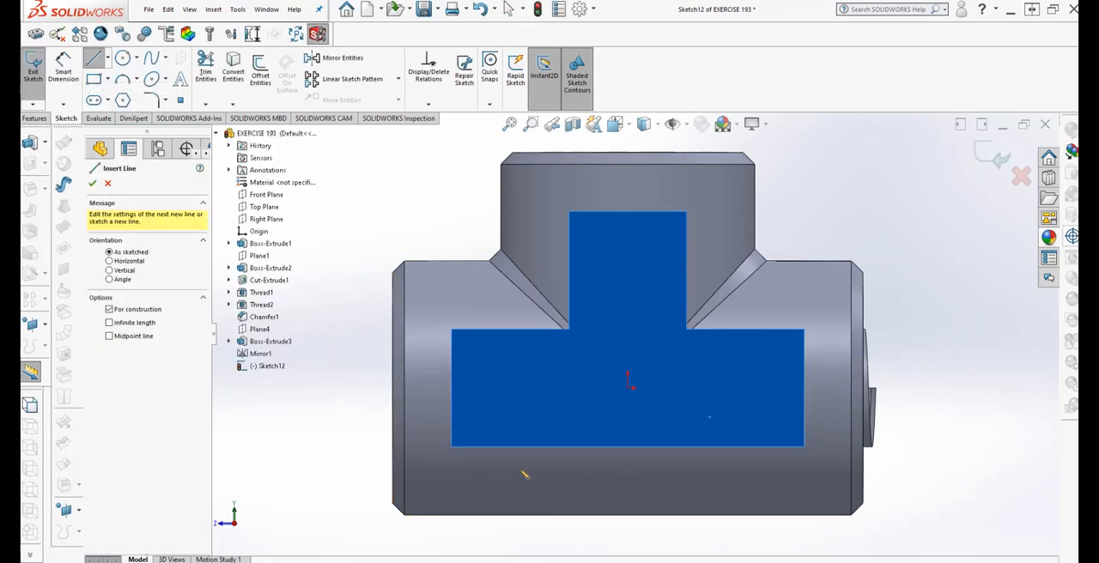
pyautogui.click(486, 397)
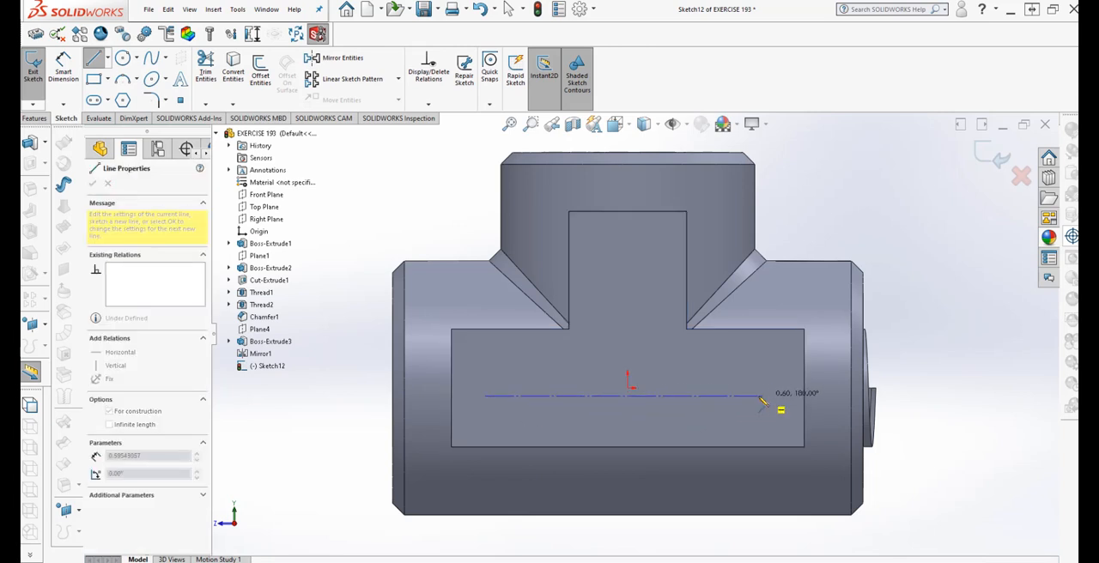
pyautogui.click(766, 396)
pyautogui.press('Escape')
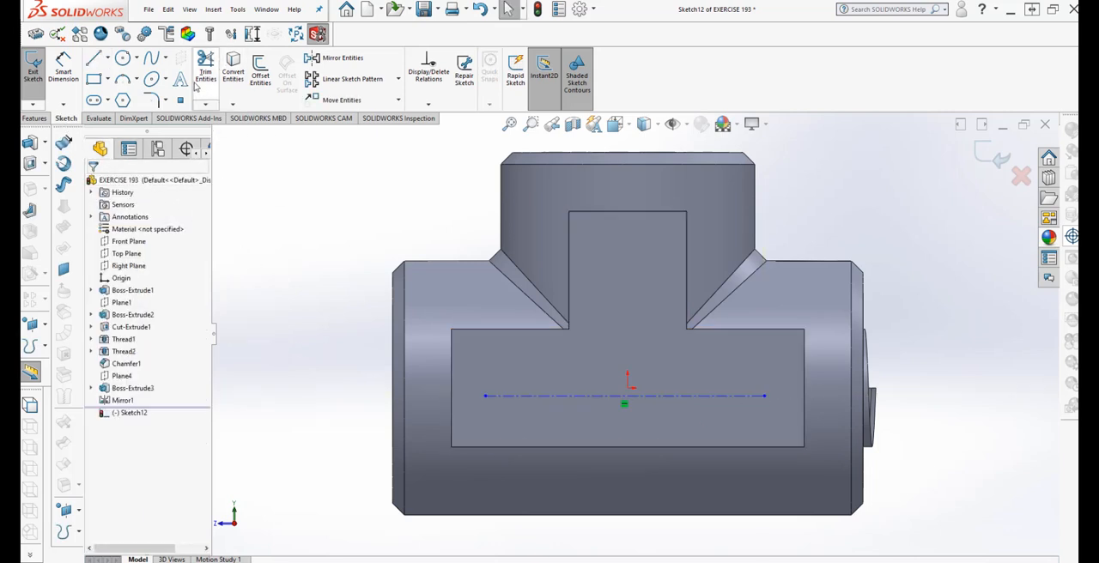
# Create sketch text along the construction centerline reading NPT FEMALE 1/4"x1/4"x1/4"
pyautogui.click(179, 80)
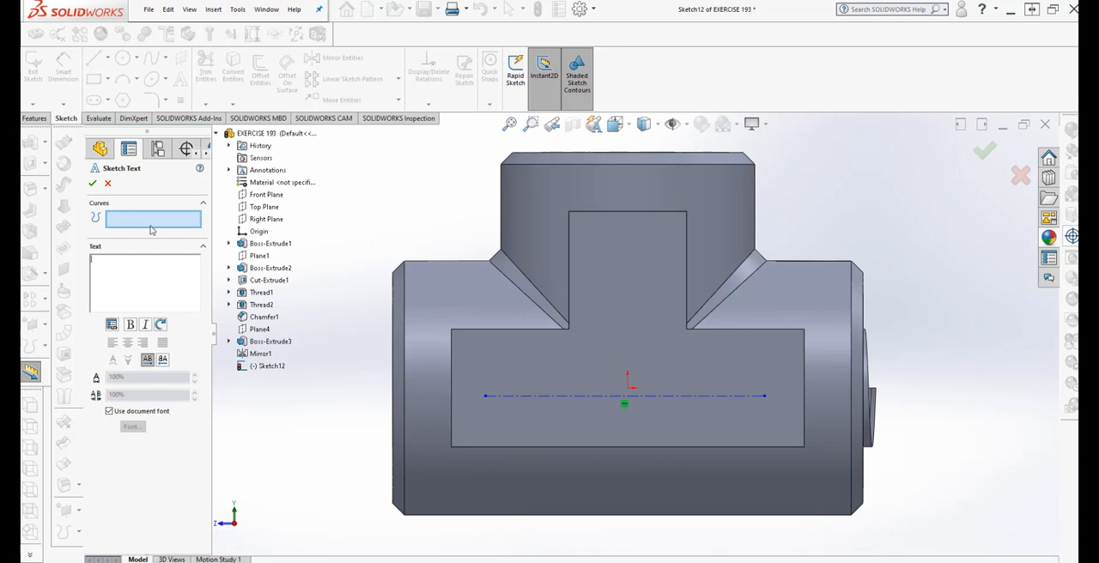
pyautogui.click(608, 397)
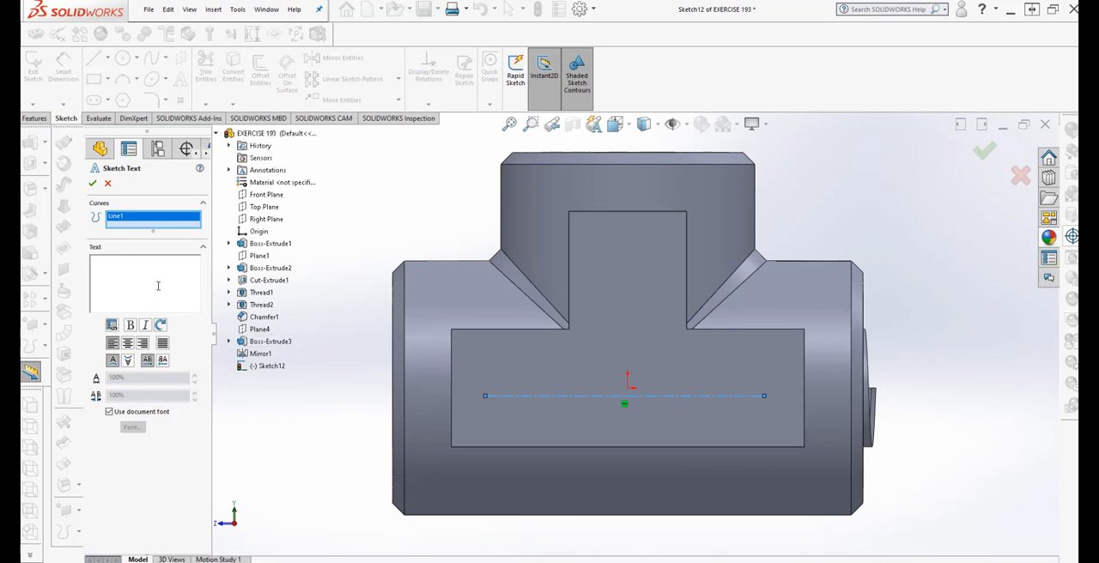
pyautogui.click(158, 286)
pyautogui.write('npt')
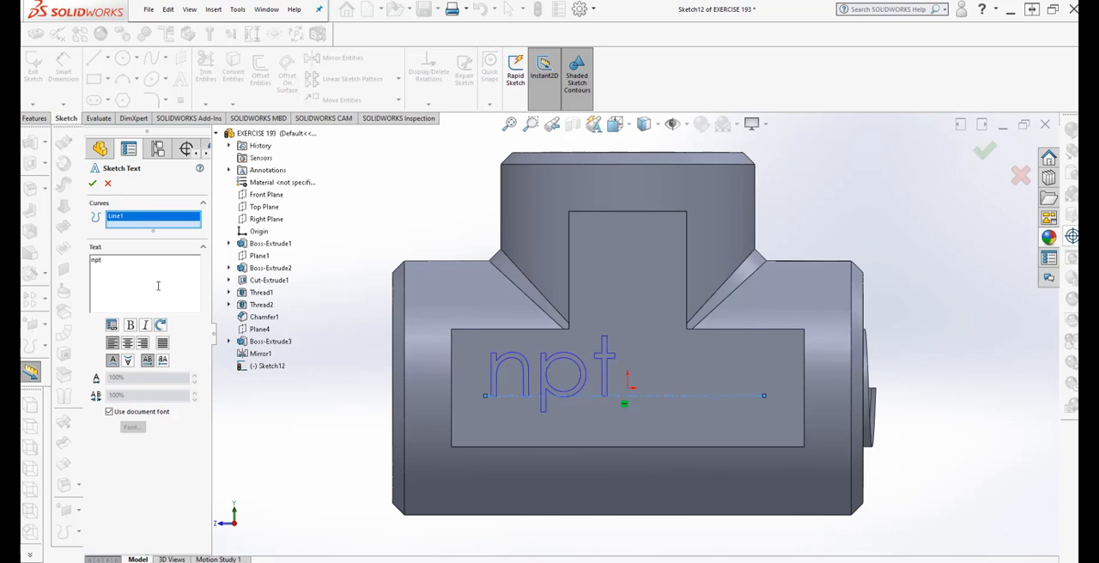
pyautogui.press('BackSpace')
pyautogui.press('BackSpace')
pyautogui.press('BackSpace')
pyautogui.write('NPT')
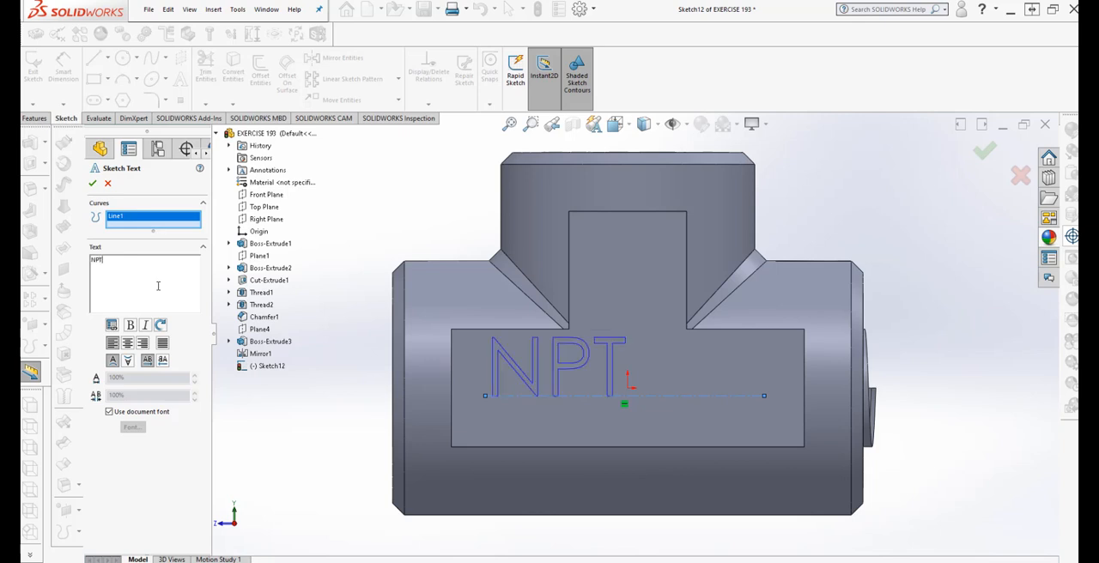
pyautogui.write(' FEMA')
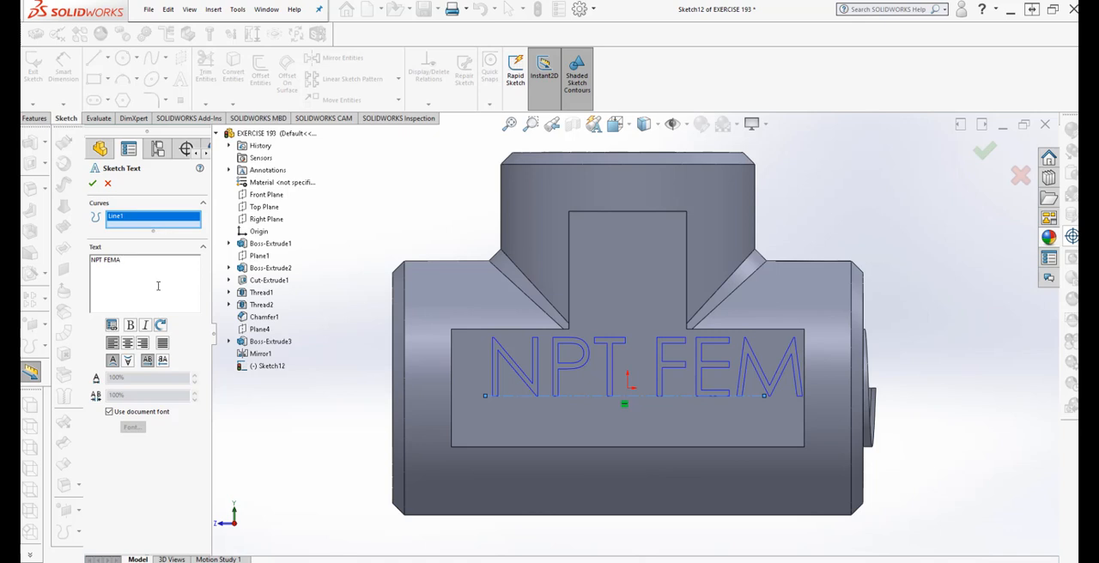
pyautogui.write('ALE')
pyautogui.write('/4"x1/4"x1/4"')
# Turn off the document font for the sketch text and set its font height to 10 points
pyautogui.click(110, 414)
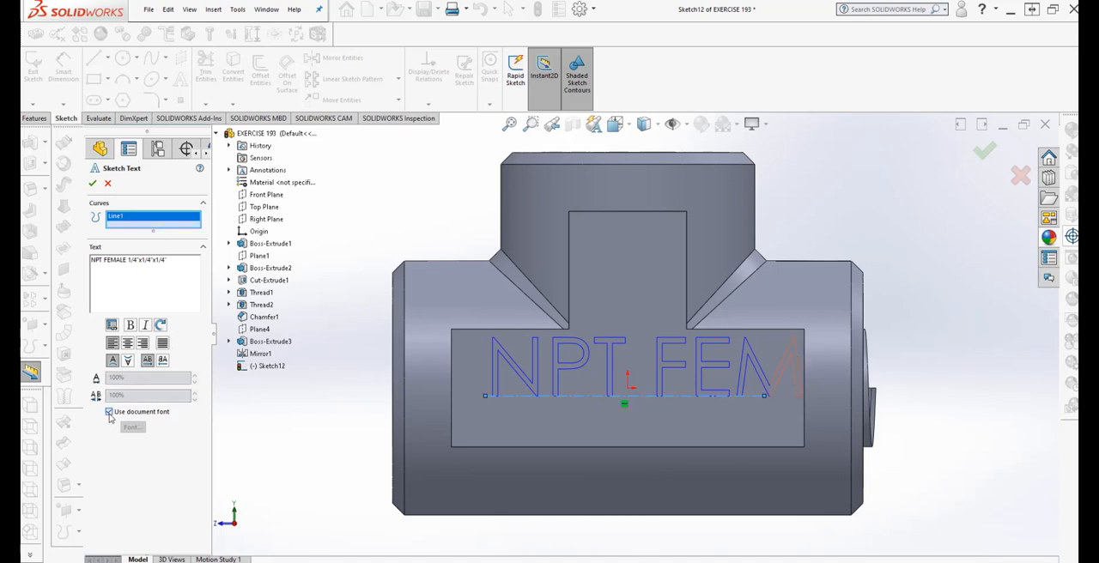
pyautogui.click(133, 427)
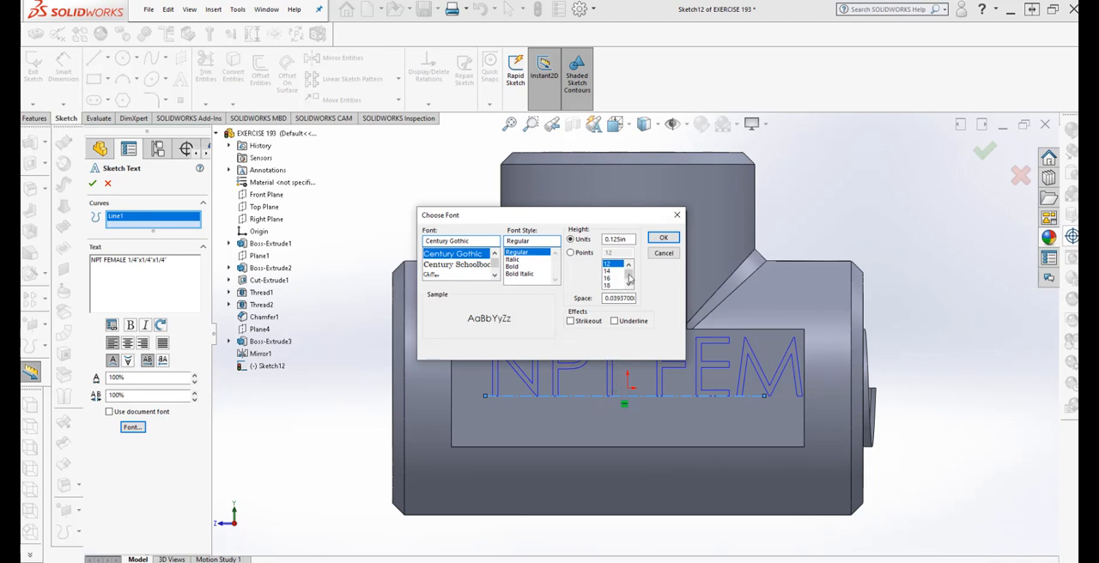
pyautogui.click(571, 254)
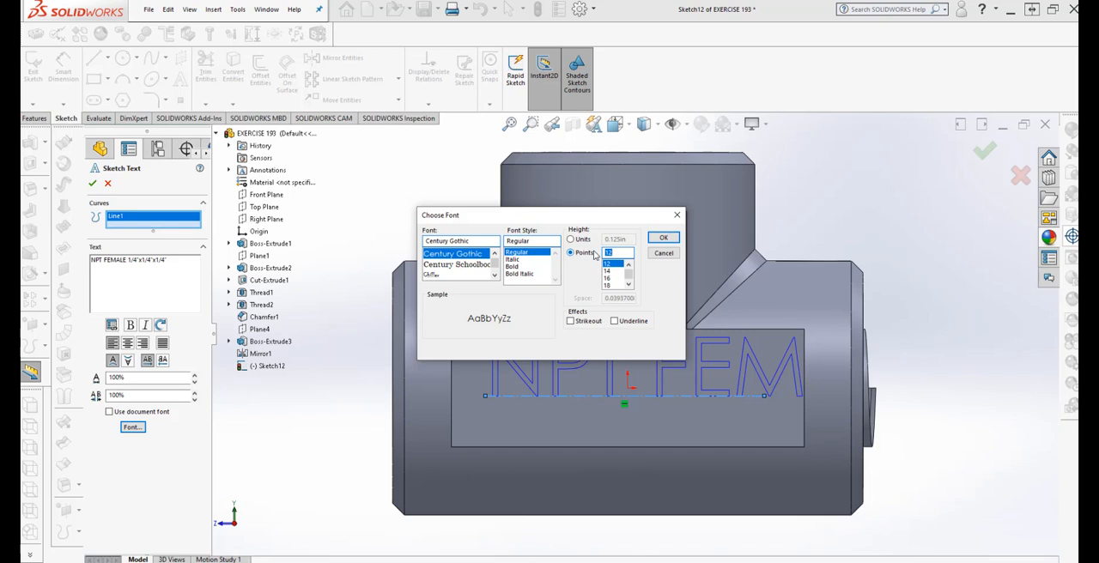
pyautogui.write('10')
pyautogui.moveTo(627, 216); pyautogui.dragTo(530, 100)
pyautogui.click(563, 125)
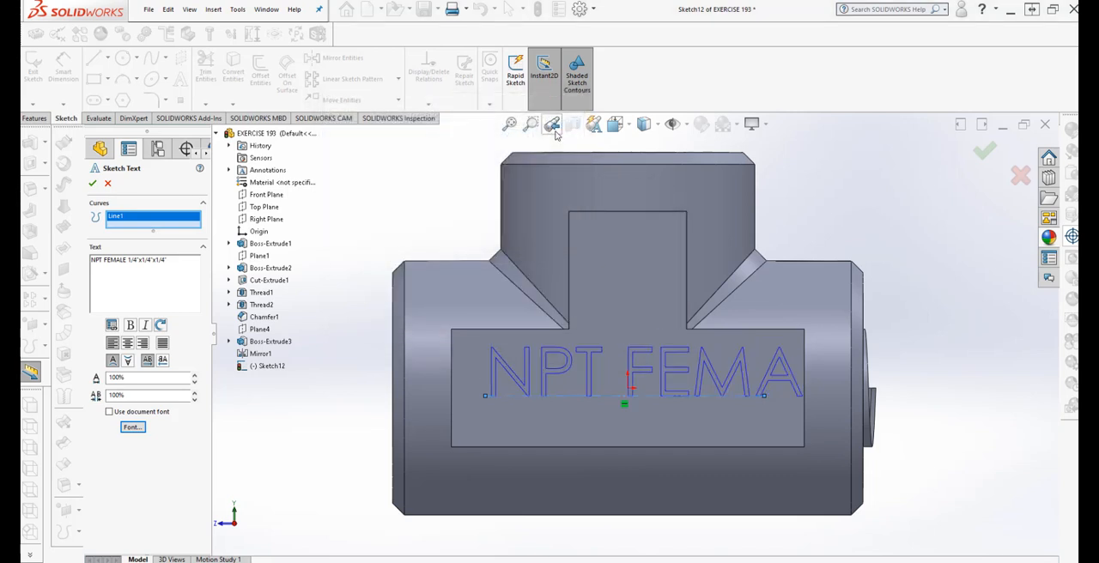
# Reduce the sketch text's font height to 3 points
pyautogui.click(131, 427)
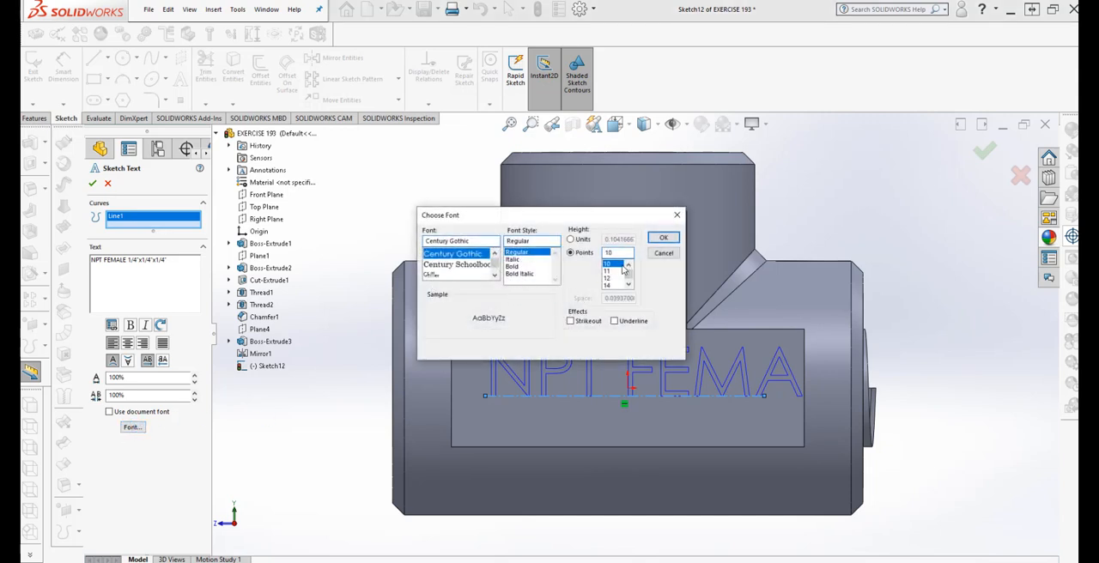
pyautogui.moveTo(619, 253); pyautogui.dragTo(567, 247)
pyautogui.write('2.5')
pyautogui.click(664, 238)
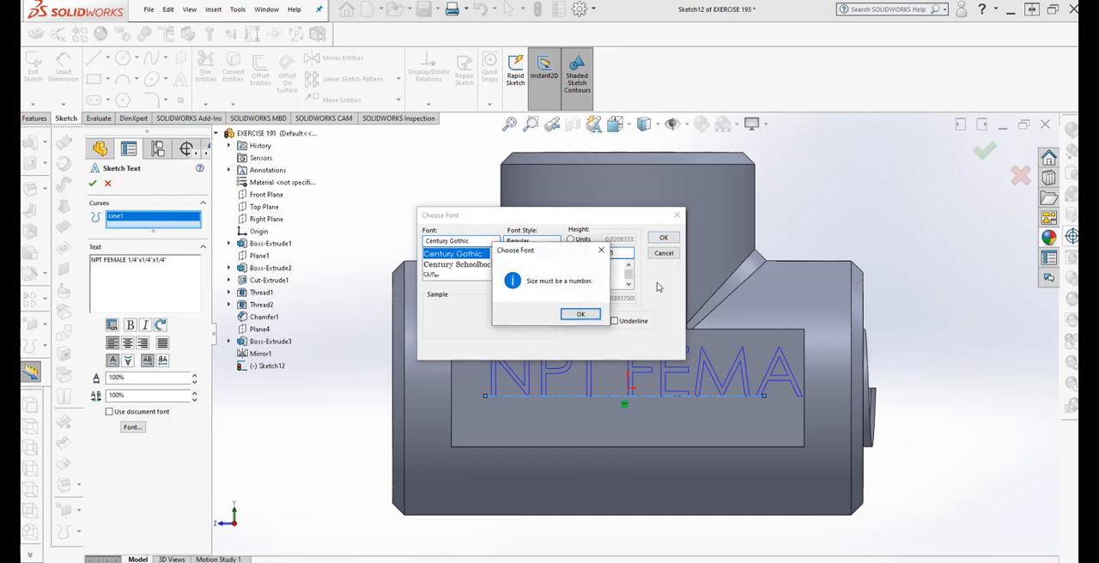
pyautogui.click(580, 315)
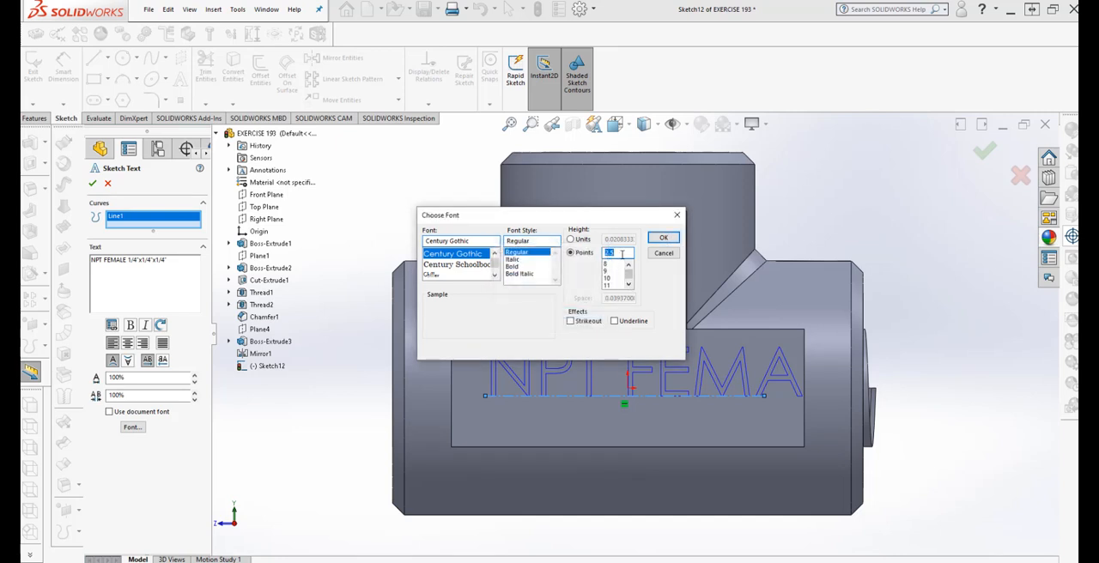
pyautogui.write('3')
pyautogui.click(663, 238)
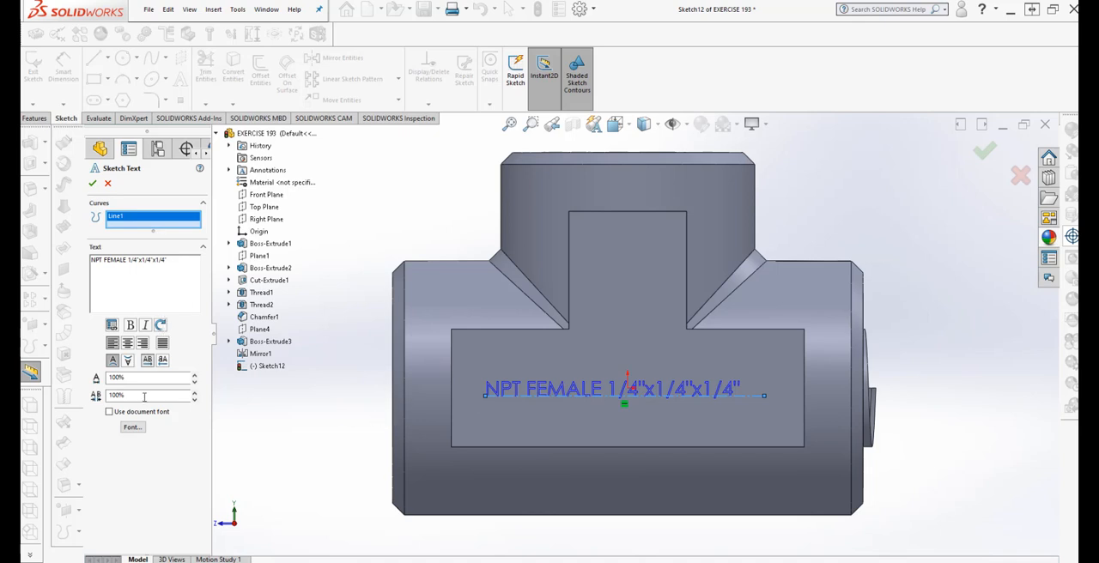
# Set the sketch text's font height to 4 points
pyautogui.click(135, 428)
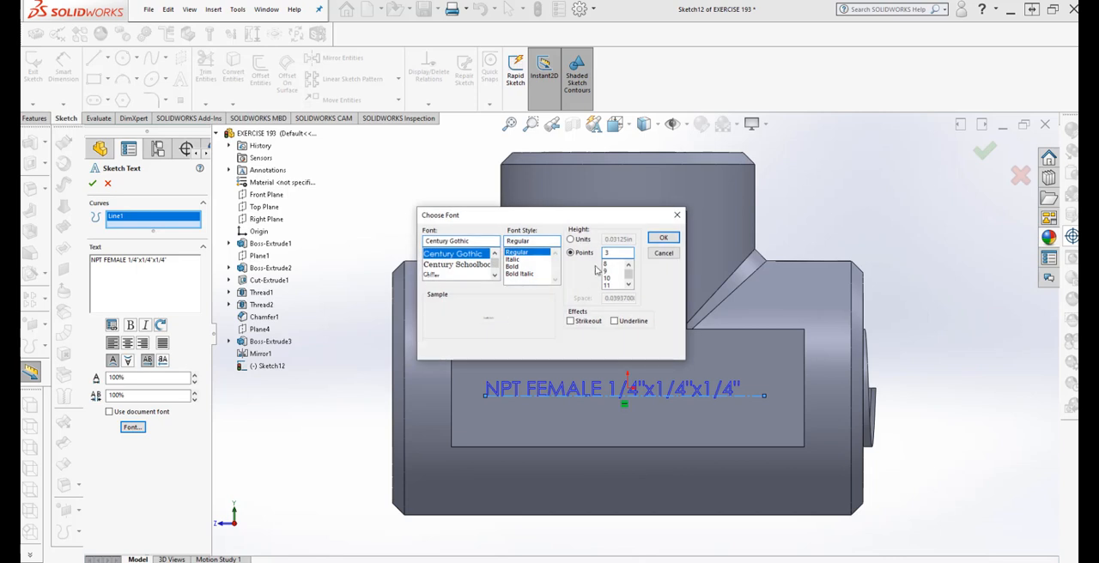
pyautogui.moveTo(623, 253); pyautogui.dragTo(599, 252)
pyautogui.write('4')
pyautogui.click(655, 241)
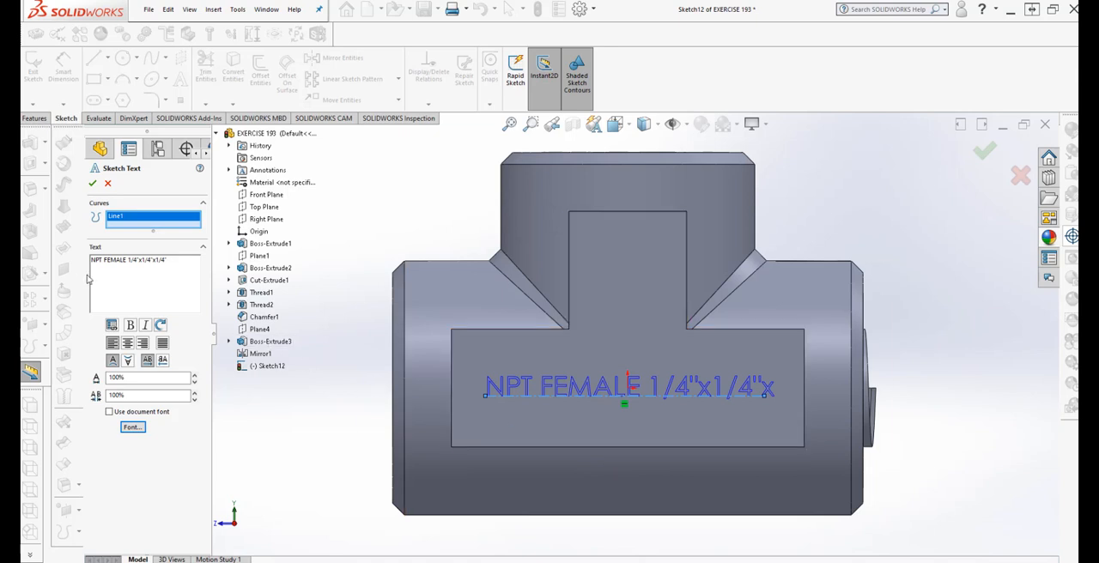
# Accept the sketch text, keeping its font height at 4 points
pyautogui.click(130, 427)
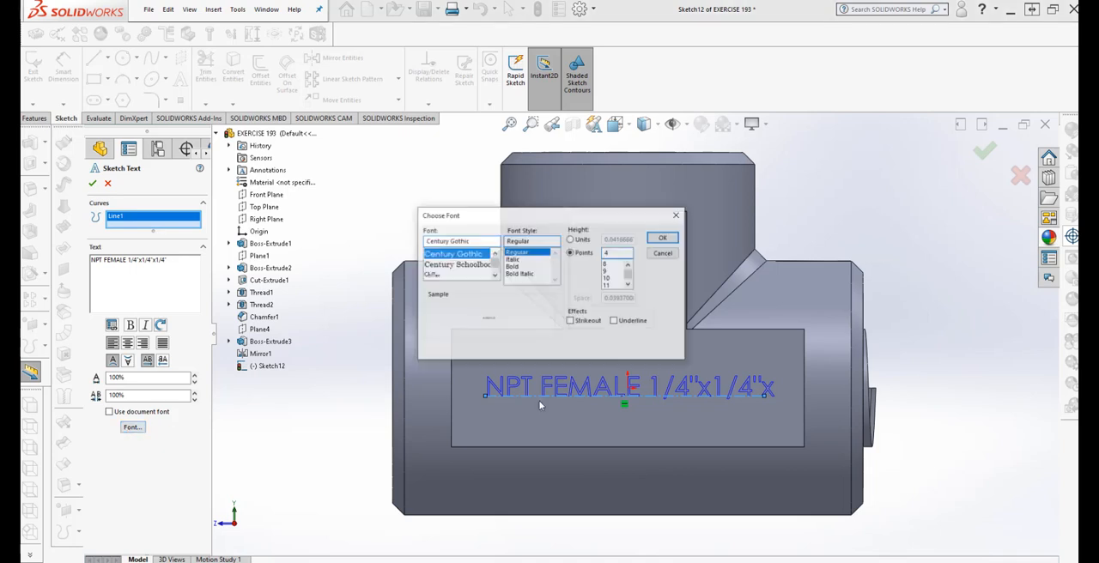
pyautogui.click(663, 253)
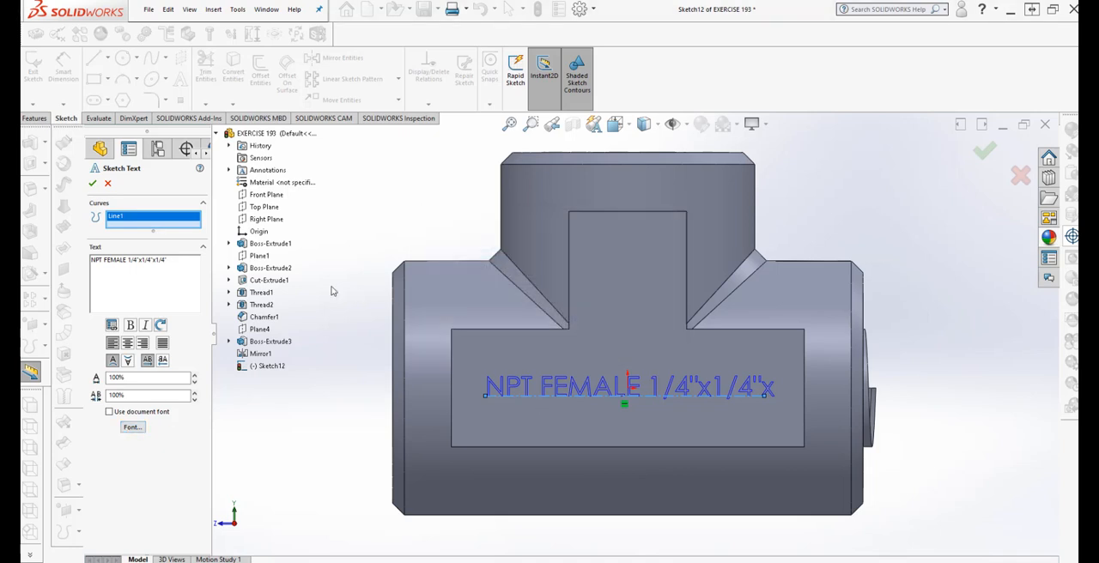
pyautogui.click(92, 184)
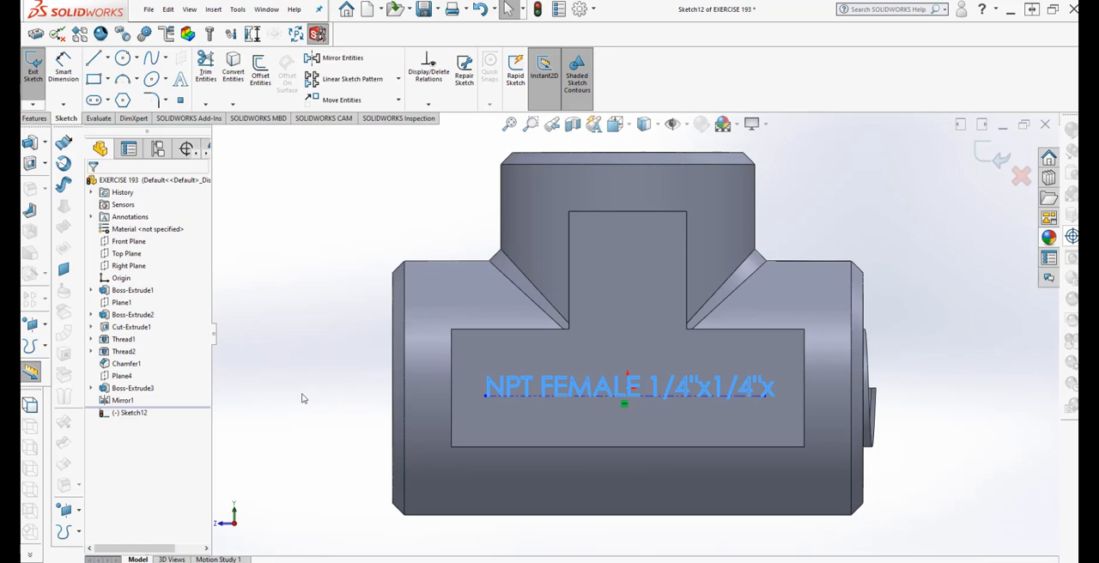
# Extend both ends of the construction centerline under the sketch text to a total length of about 0.69 in
pyautogui.click(768, 400)
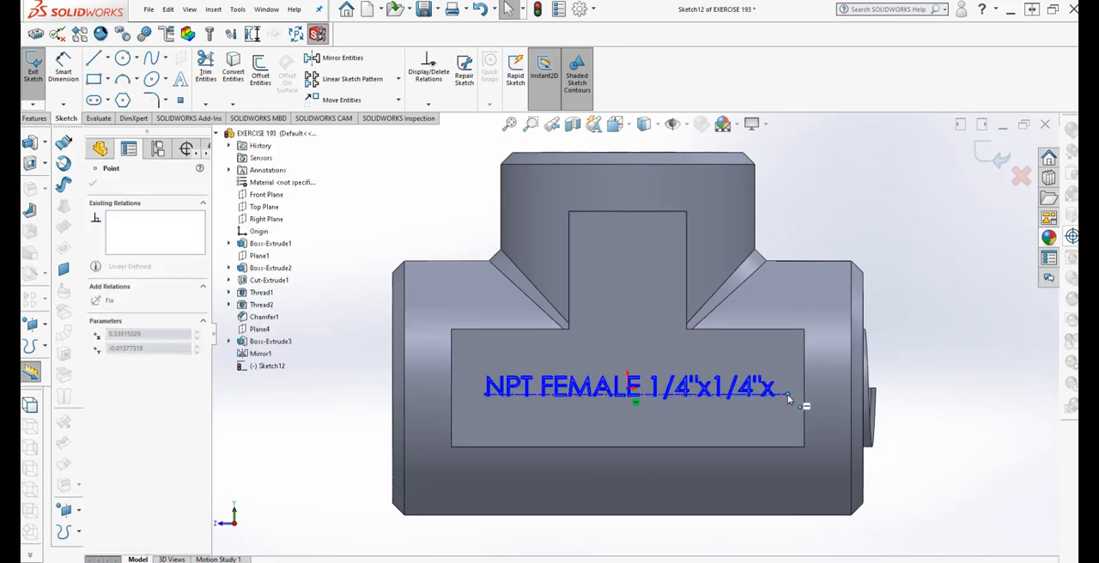
pyautogui.moveTo(787, 394); pyautogui.dragTo(790, 400)
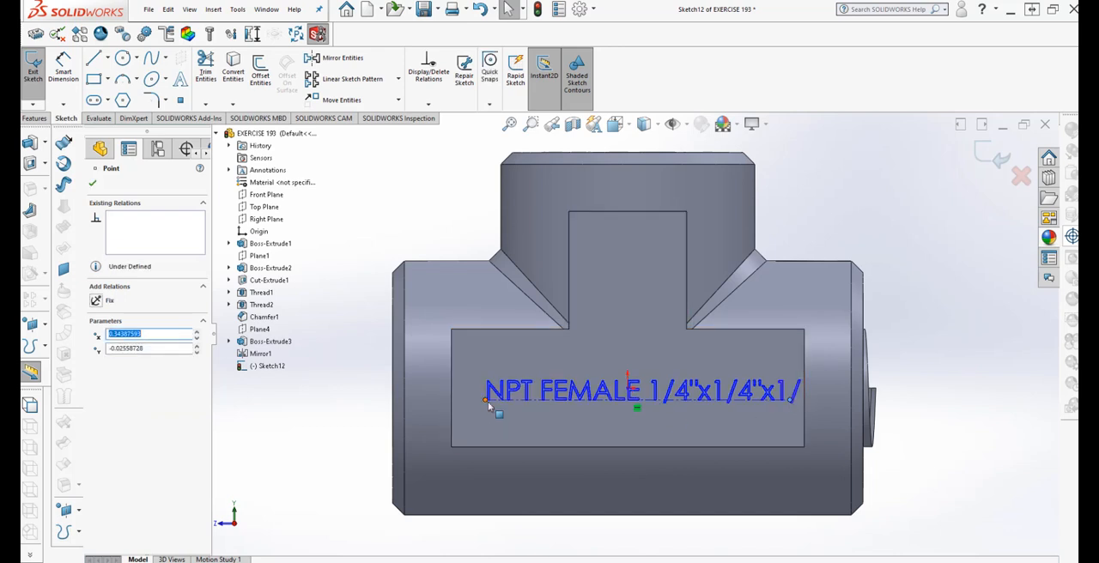
pyautogui.moveTo(485, 404); pyautogui.dragTo(464, 405)
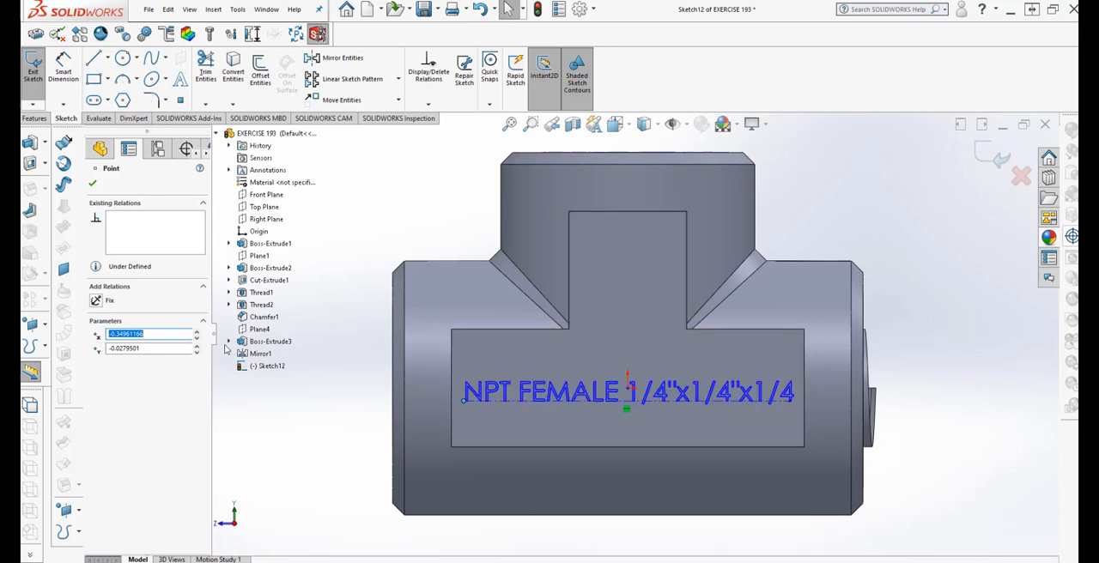
pyautogui.rightClick(547, 403)
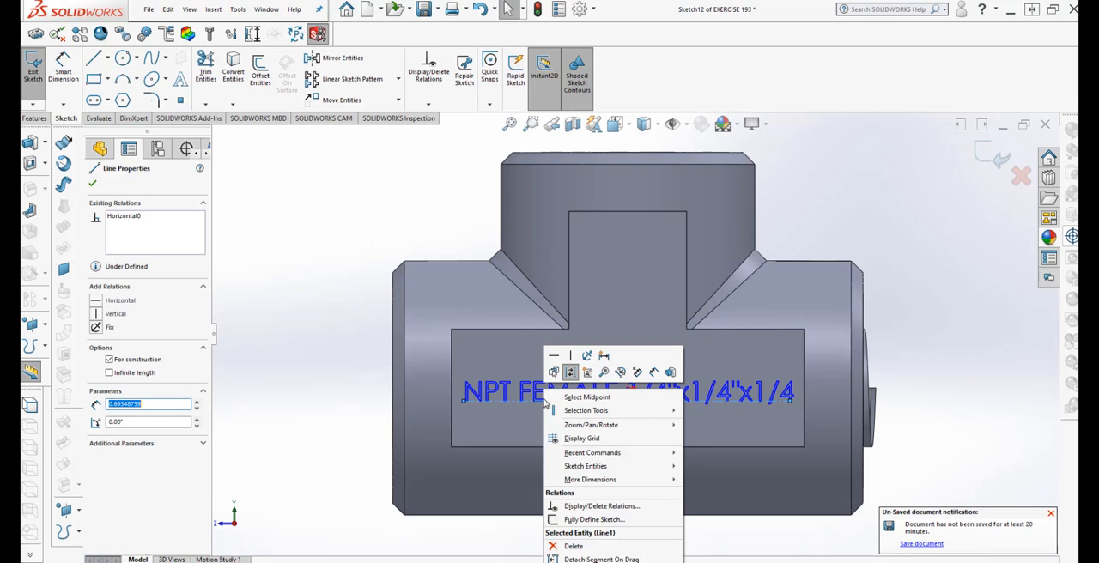
pyautogui.press('Escape')
pyautogui.rightClick(538, 395)
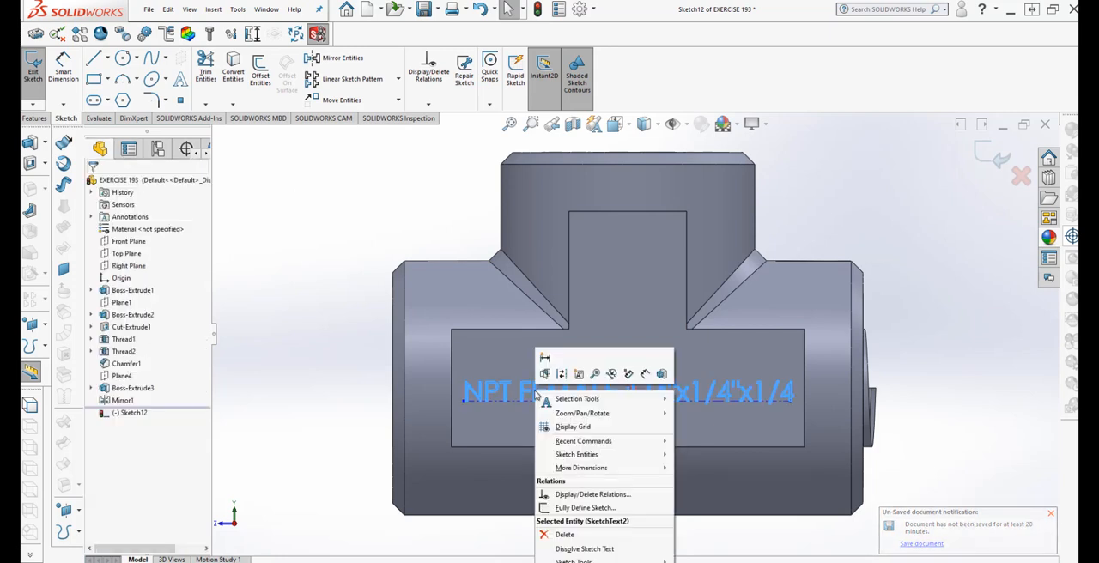
pyautogui.press('Escape')
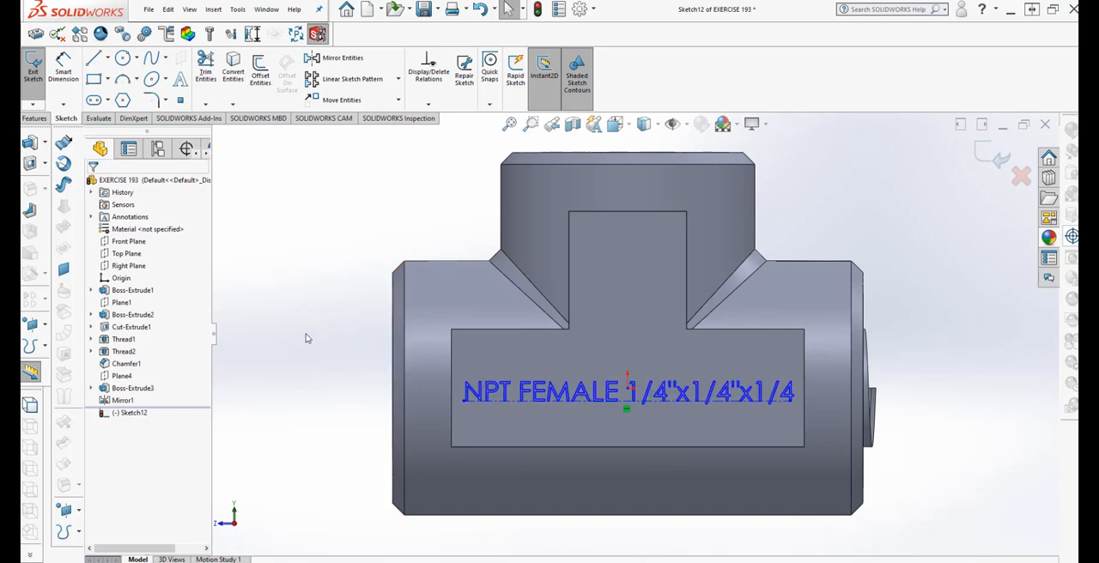
# Start an Extruded Cut from the sketch text on the T-shaped boss with a blind depth of 0.012 in
pyautogui.moveTo(303, 344); pyautogui.dragTo(430, 339, button='middle')
pyautogui.moveTo(536, 436); pyautogui.dragTo(745, 461, button='middle')
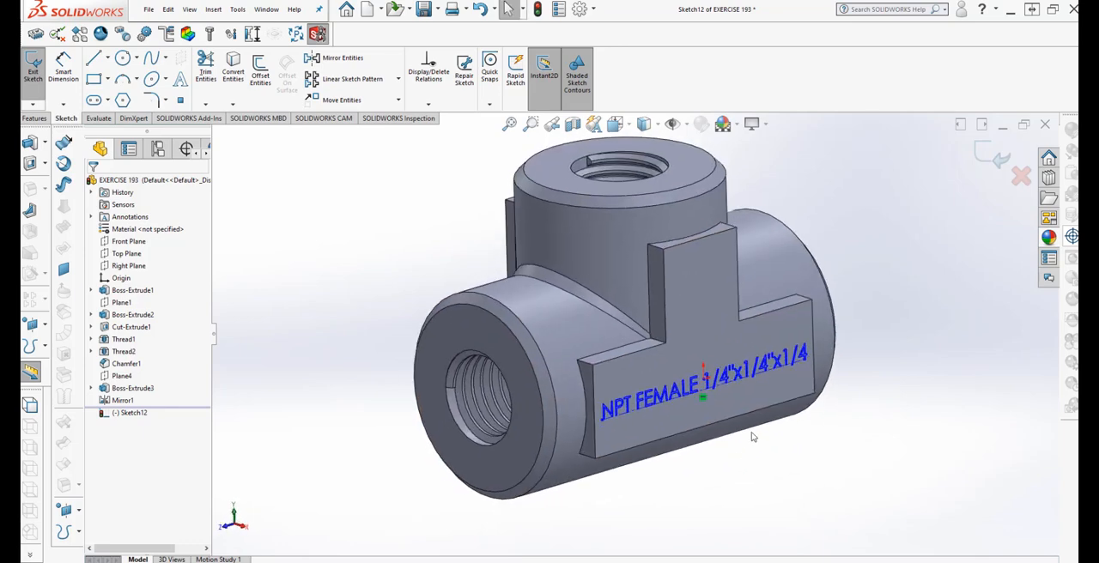
pyautogui.click(35, 118)
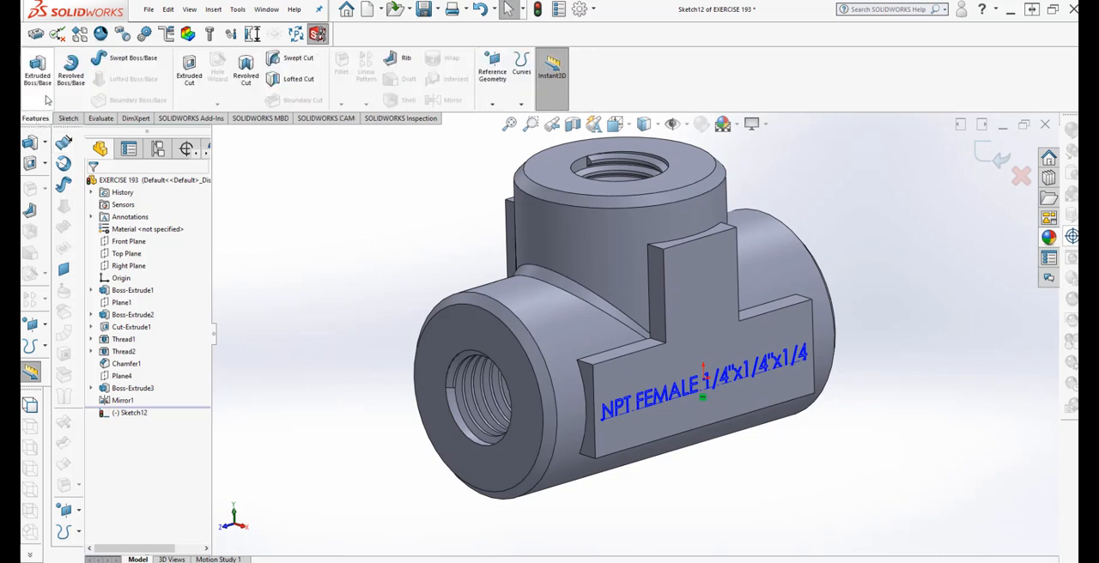
pyautogui.click(189, 69)
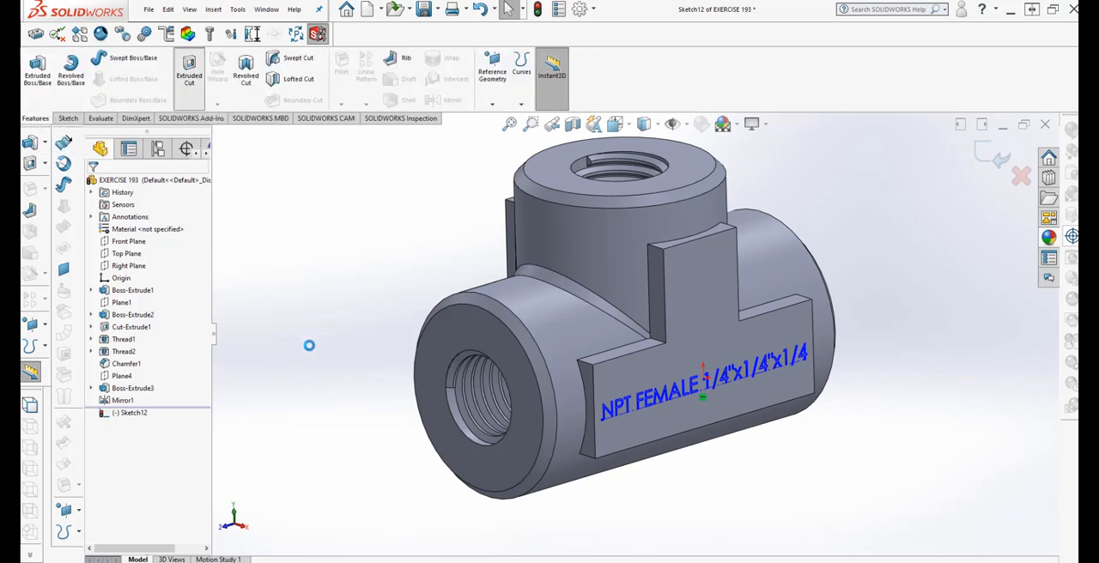
pyautogui.moveTo(690, 452); pyautogui.dragTo(678, 421, button='middle')
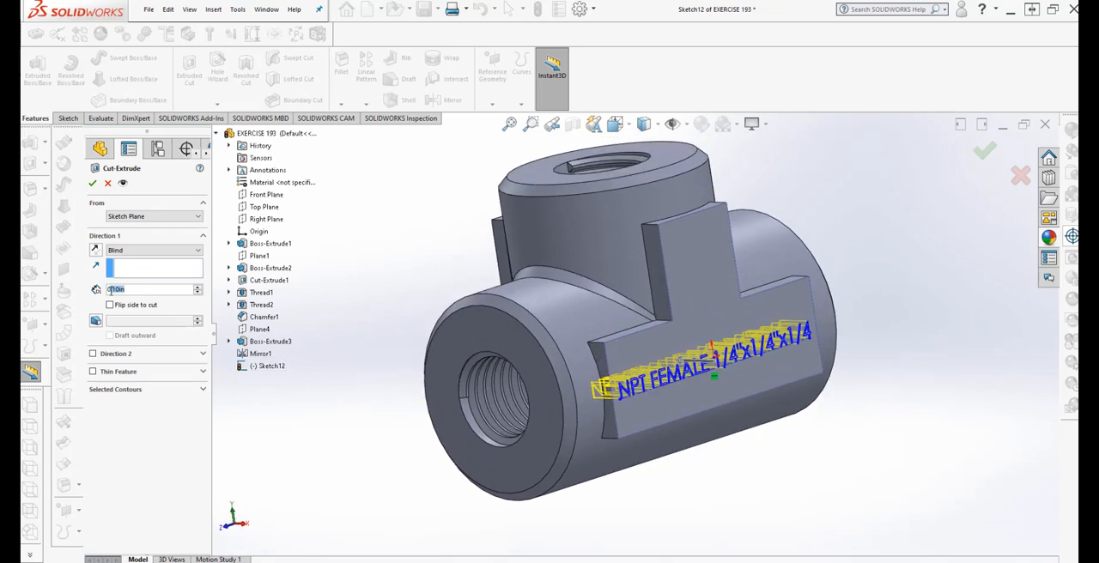
pyautogui.write('0.06')
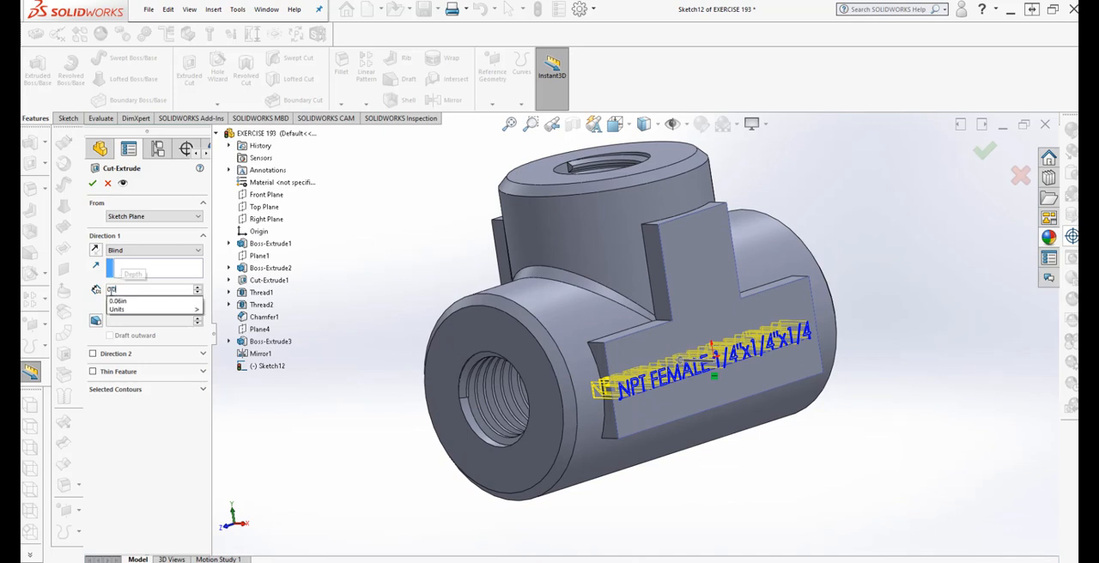
pyautogui.write('12')
pyautogui.click(164, 474)
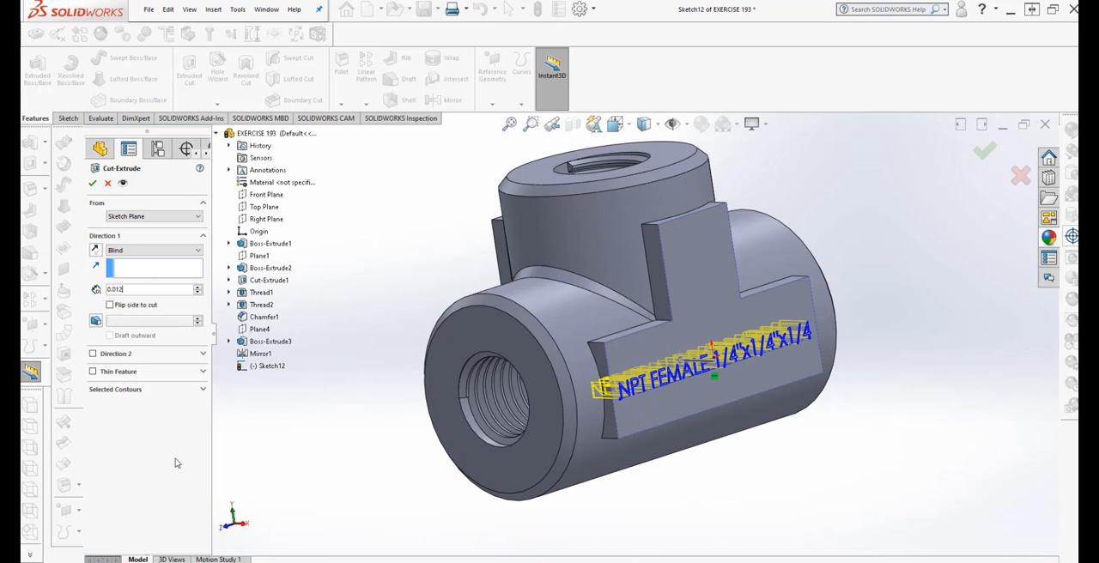
pyautogui.moveTo(370, 461); pyautogui.dragTo(341, 493, button='middle')
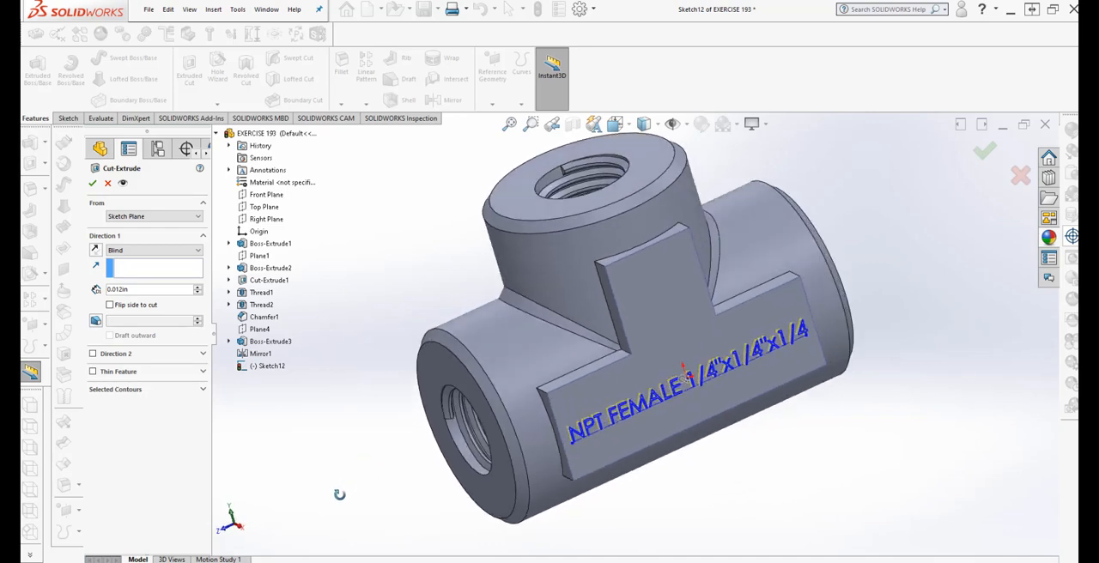
pyautogui.scroll(-3, 679, 448)
pyautogui.moveTo(675, 449); pyautogui.dragTo(692, 459, button='middle')
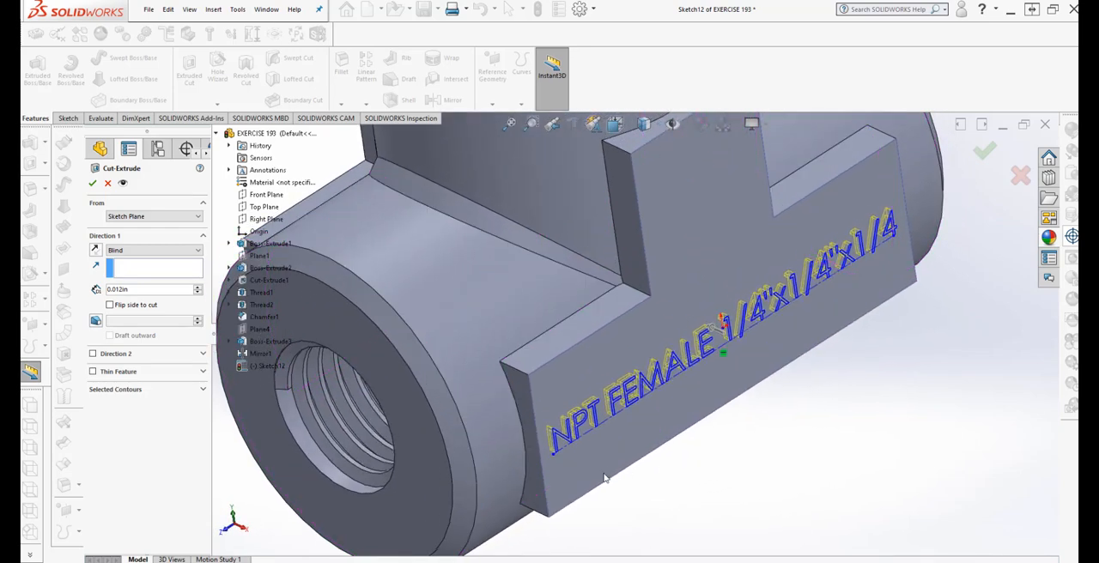
# Set the text cut's depth to 0.025 in and finish the cut
pyautogui.click(131, 291)
pyautogui.press('BackSpace')
pyautogui.press('BackSpace')
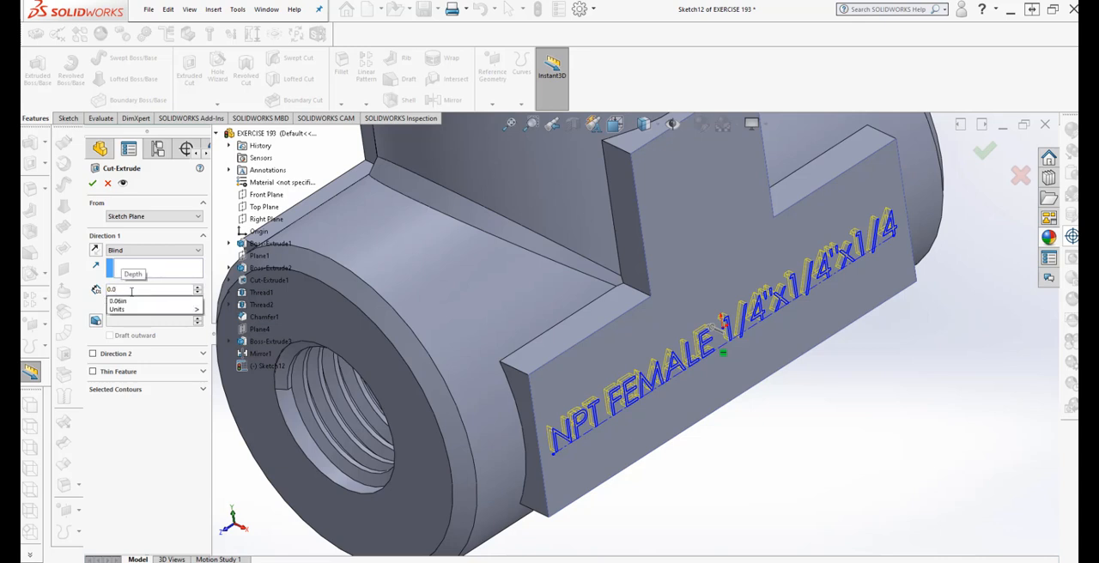
pyautogui.press('BackSpace')
pyautogui.write('25')
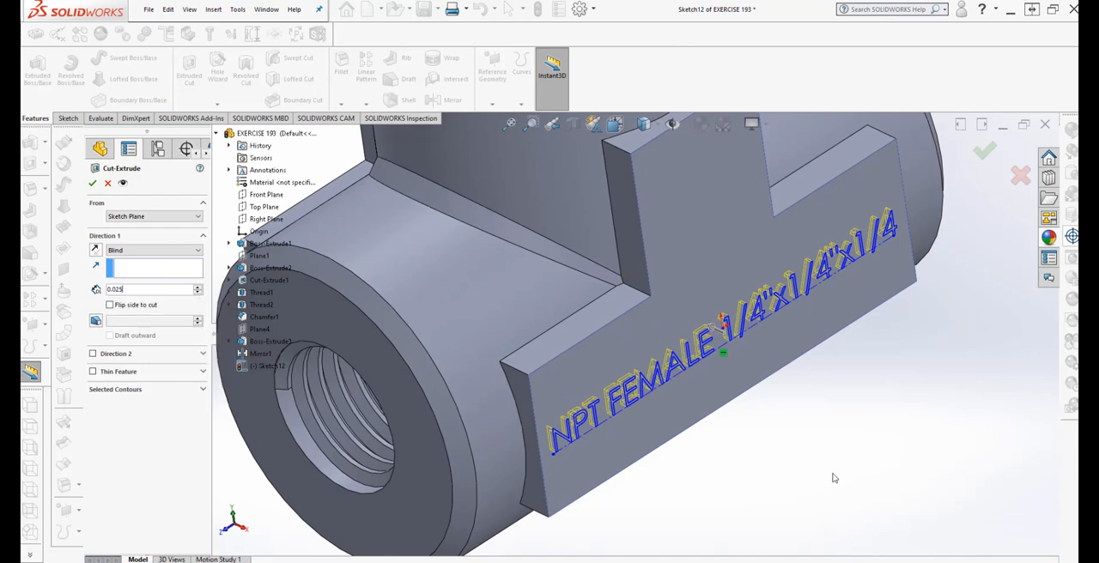
pyautogui.moveTo(833, 474)
pyautogui.mouseDown(button='middle')
pyautogui.moveTo(840, 481)
pyautogui.moveTo(834, 455)
pyautogui.mouseUp(button='middle')
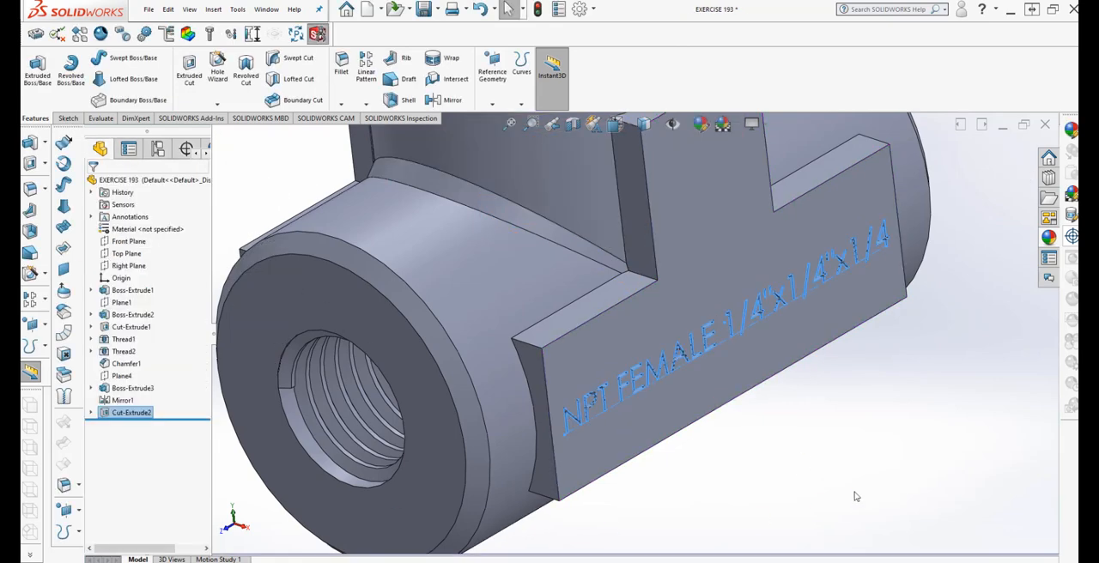
# Examine the engraved text on the T-shaped boss and the overall shape of the fitting
pyautogui.moveTo(795, 441)
pyautogui.mouseDown(button='middle')
pyautogui.moveTo(777, 471)
pyautogui.moveTo(724, 422)
pyautogui.moveTo(802, 453)
pyautogui.moveTo(761, 477)
pyautogui.moveTo(765, 431)
pyautogui.moveTo(781, 460)
pyautogui.moveTo(793, 424)
pyautogui.moveTo(764, 404)
pyautogui.moveTo(785, 430)
pyautogui.mouseUp(button='middle')
pyautogui.scroll(2, 791, 466)
pyautogui.scroll(1, 783, 458)
pyautogui.scroll(3, 792, 425)
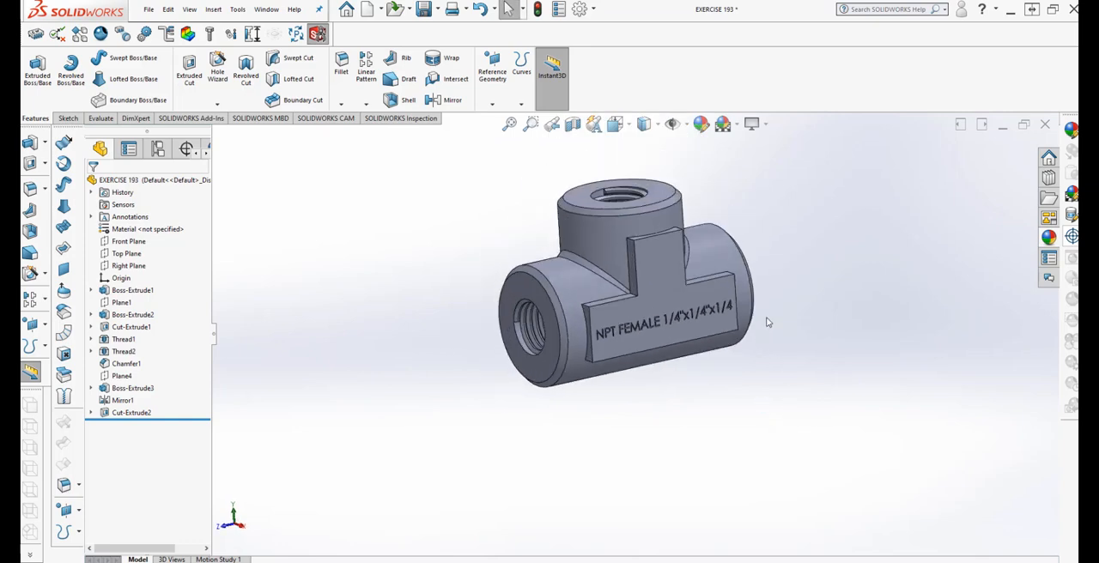
pyautogui.scroll(-2, 787, 414)
pyautogui.scroll(3, 756, 406)
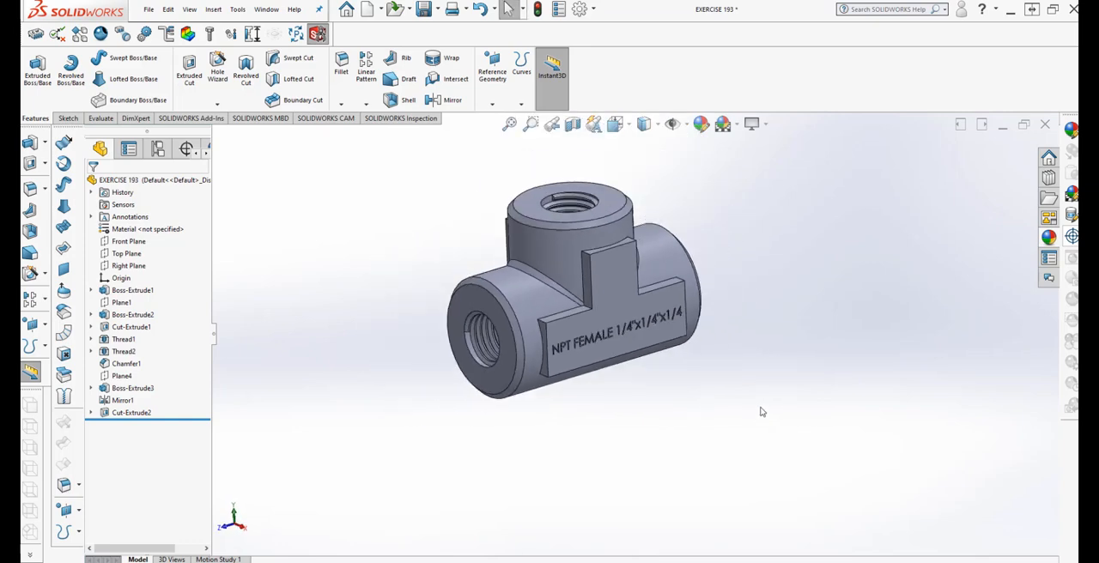
pyautogui.moveTo(759, 405); pyautogui.dragTo(721, 383, button='middle')
pyautogui.scroll(-3, 451, 231)
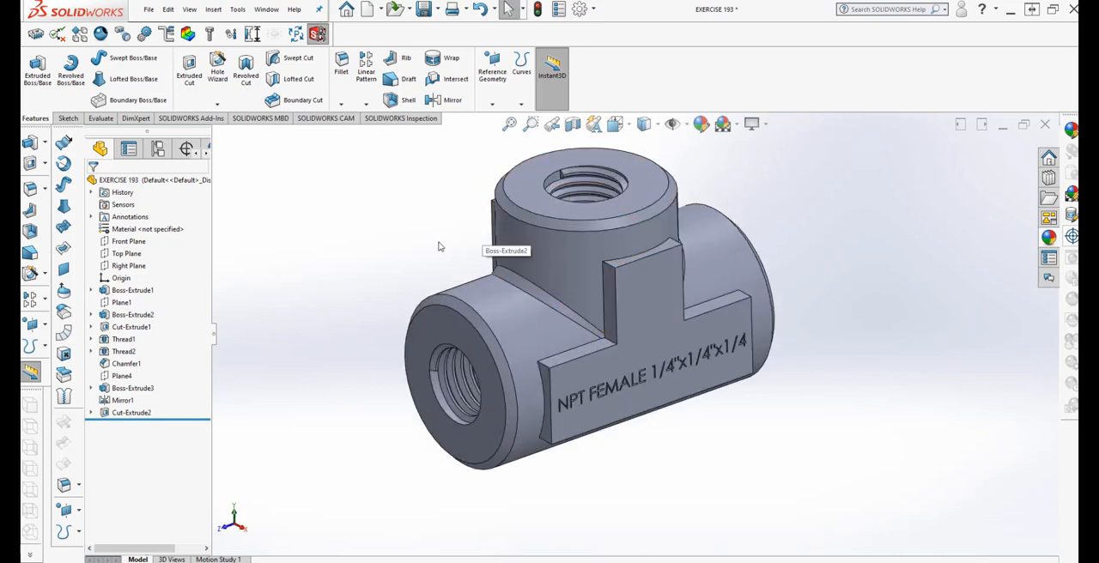
# Apply a red color (255, 0, 0) to the engraved text cut feature
pyautogui.rightClick(129, 415)
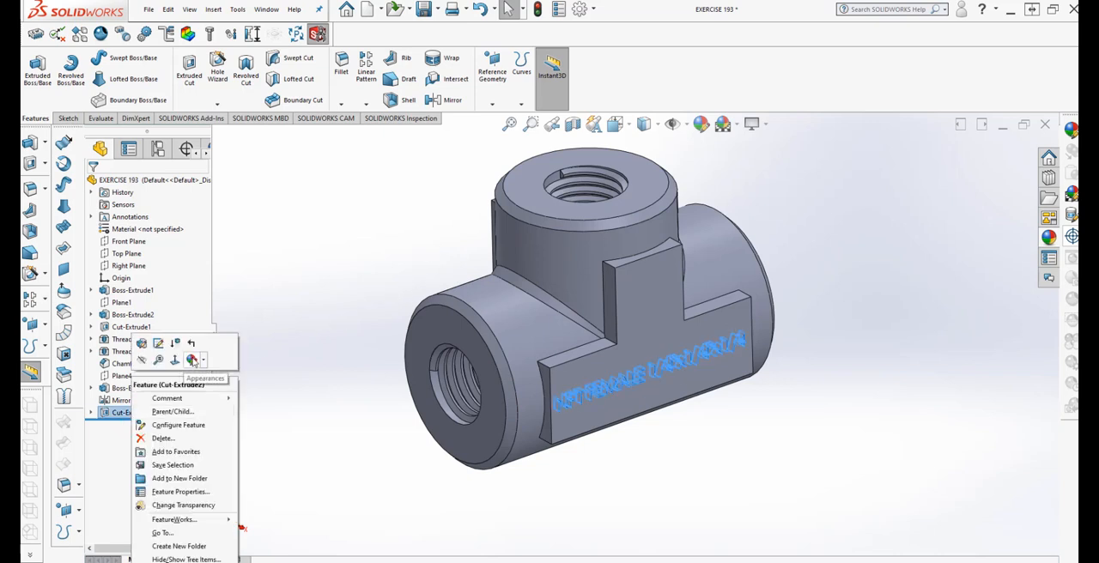
pyautogui.click(204, 363)
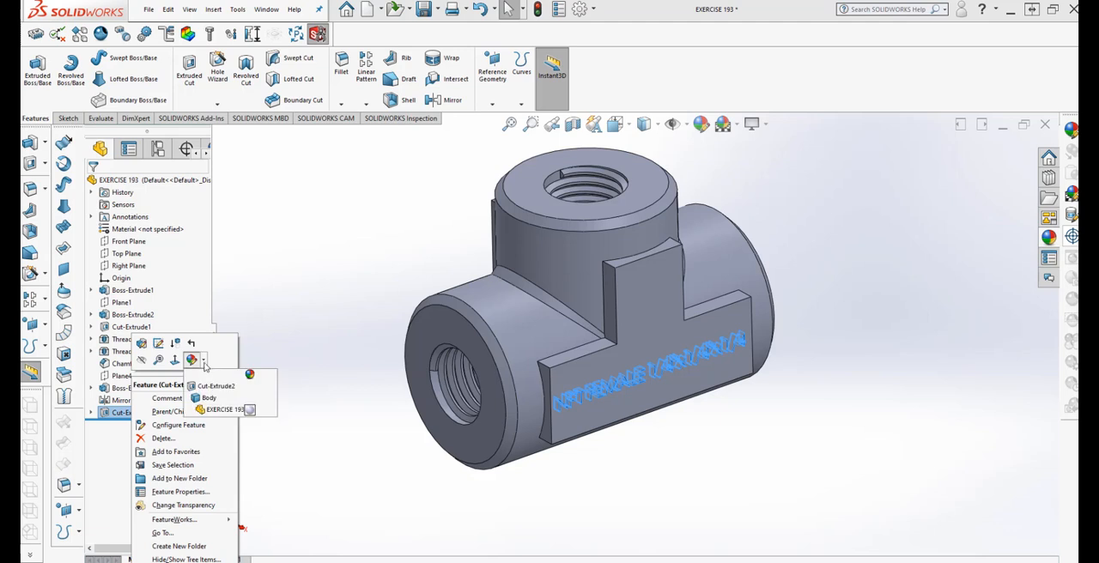
pyautogui.click(204, 388)
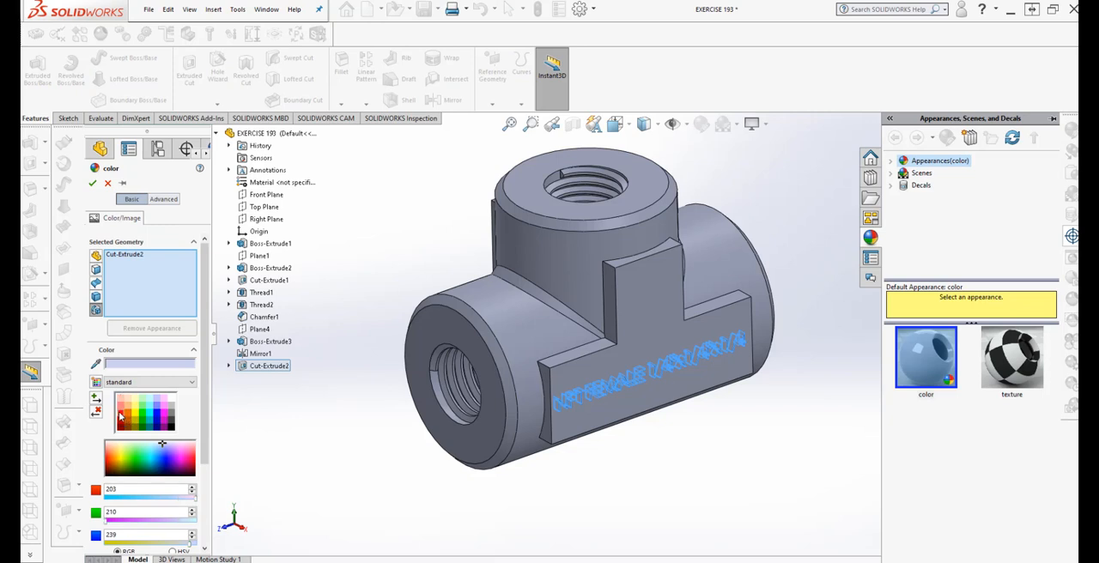
pyautogui.click(120, 416)
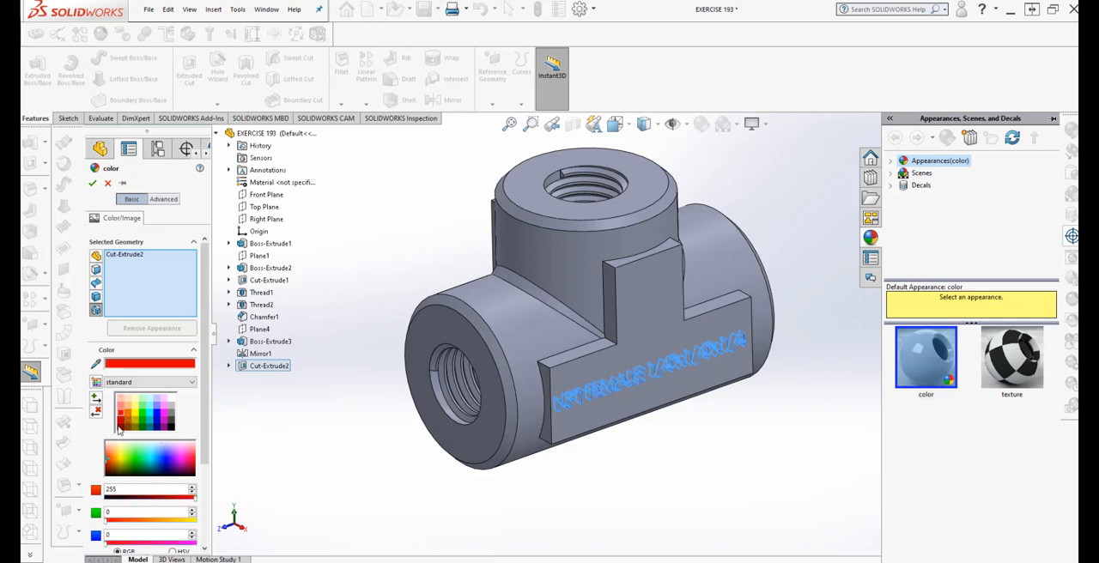
pyautogui.click(92, 183)
# Start editing the whole part's appearance with advanced options and browse to the brass files in the metal materials folder
pyautogui.moveTo(304, 471)
pyautogui.mouseDown(button='middle')
pyautogui.moveTo(282, 381)
pyautogui.moveTo(320, 401)
pyautogui.moveTo(322, 473)
pyautogui.mouseUp(button='middle')
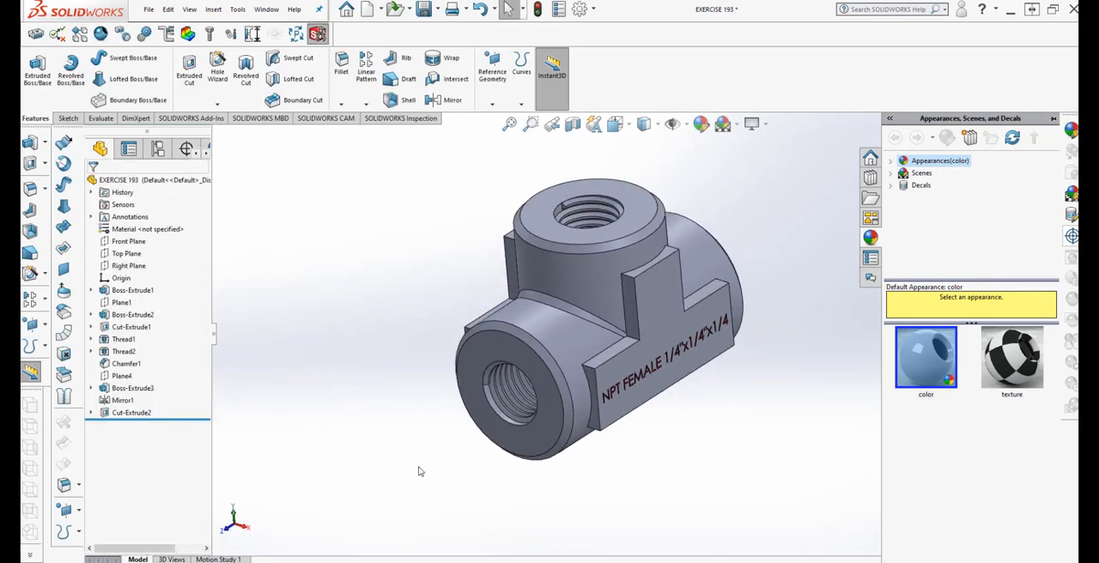
pyautogui.moveTo(420, 472); pyautogui.dragTo(730, 335, button='middle')
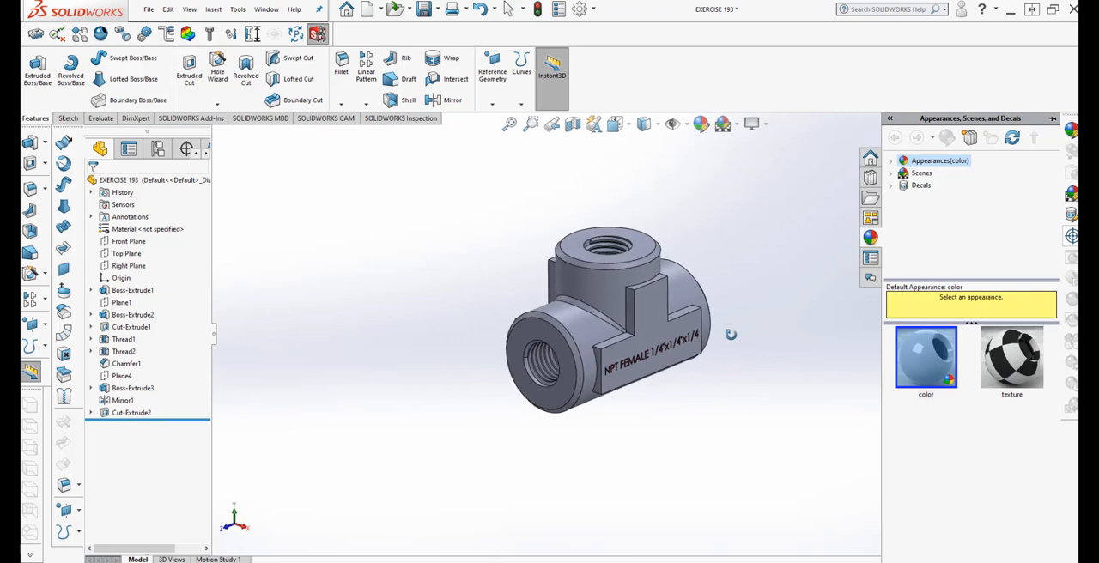
pyautogui.scroll(-3, 710, 280)
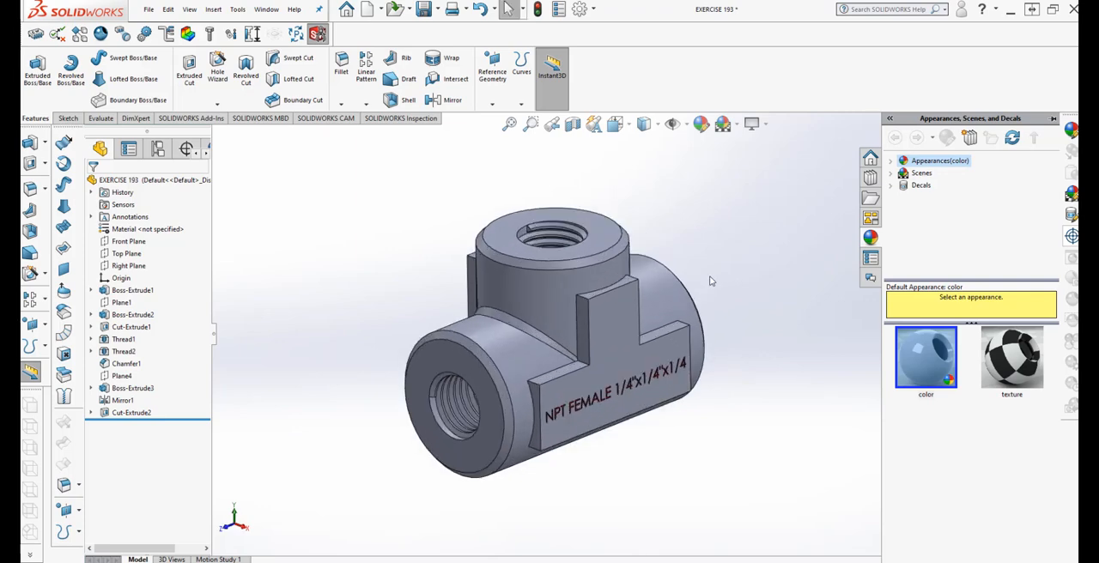
pyautogui.click(701, 126)
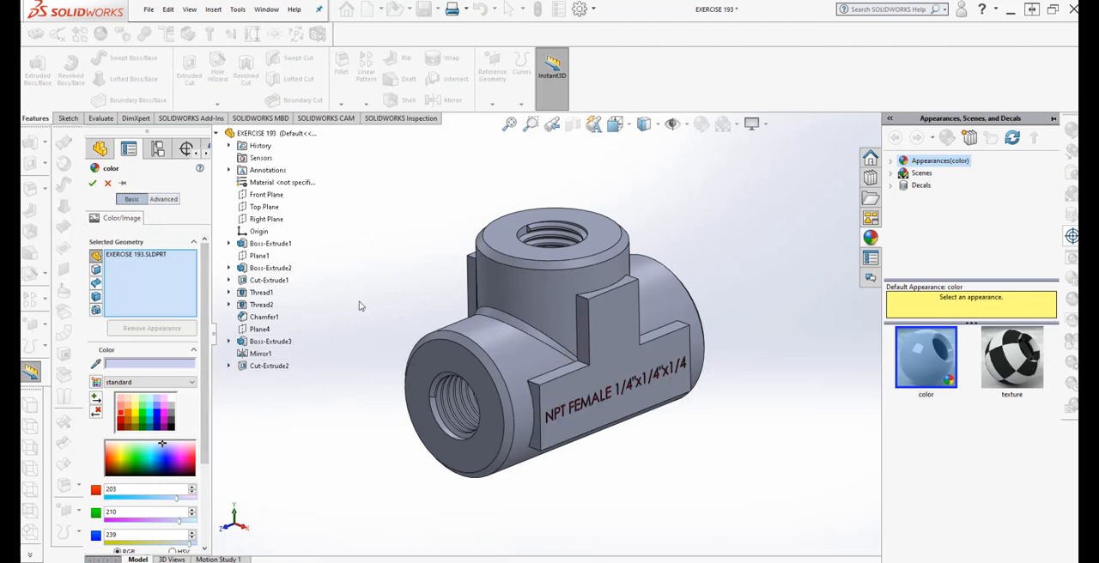
pyautogui.click(171, 200)
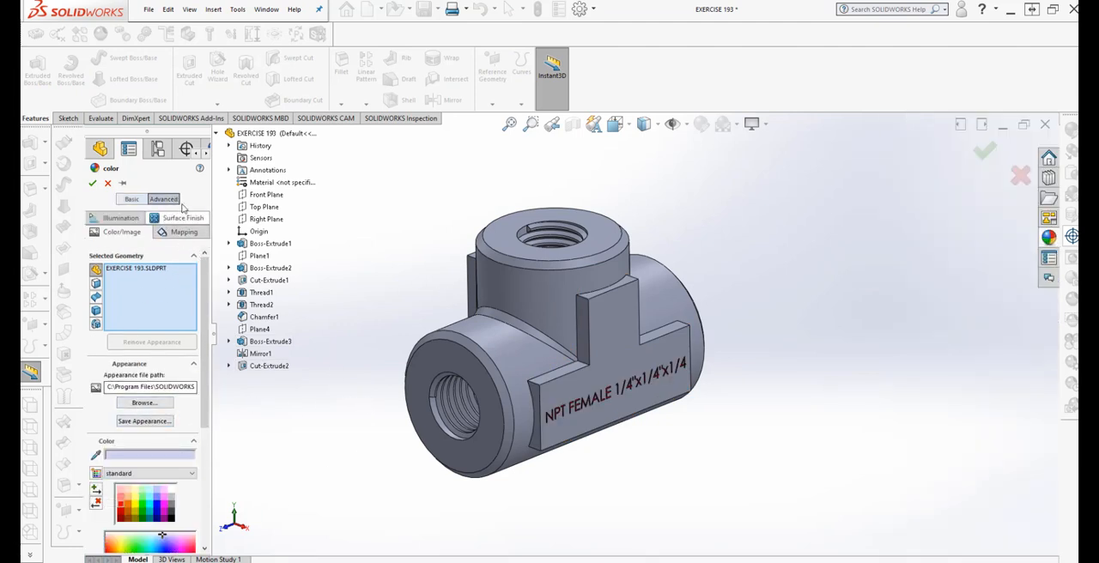
pyautogui.click(145, 404)
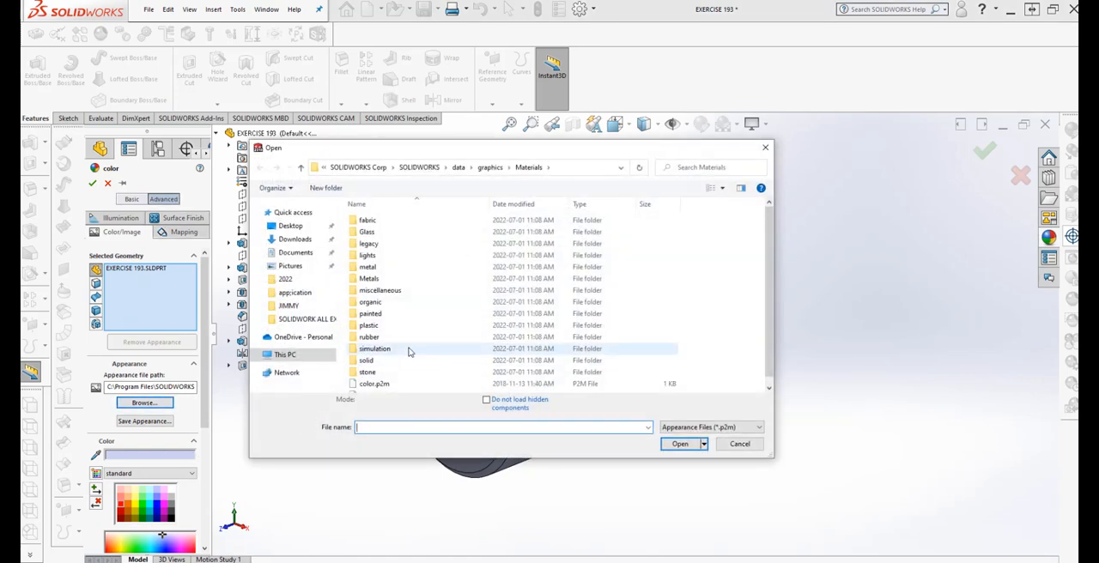
pyautogui.doubleClick(395, 267)
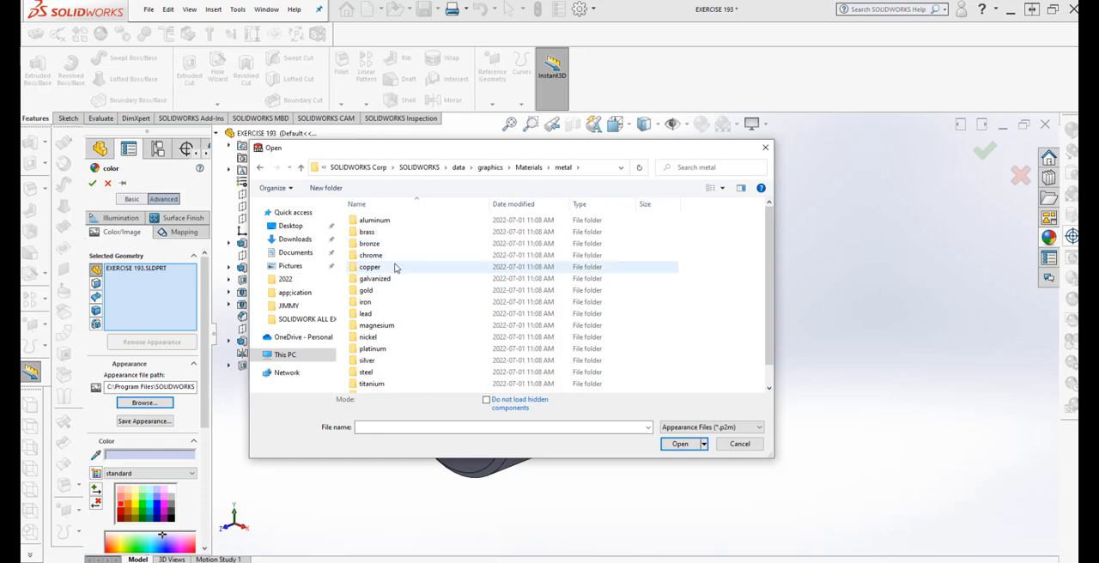
pyautogui.doubleClick(405, 232)
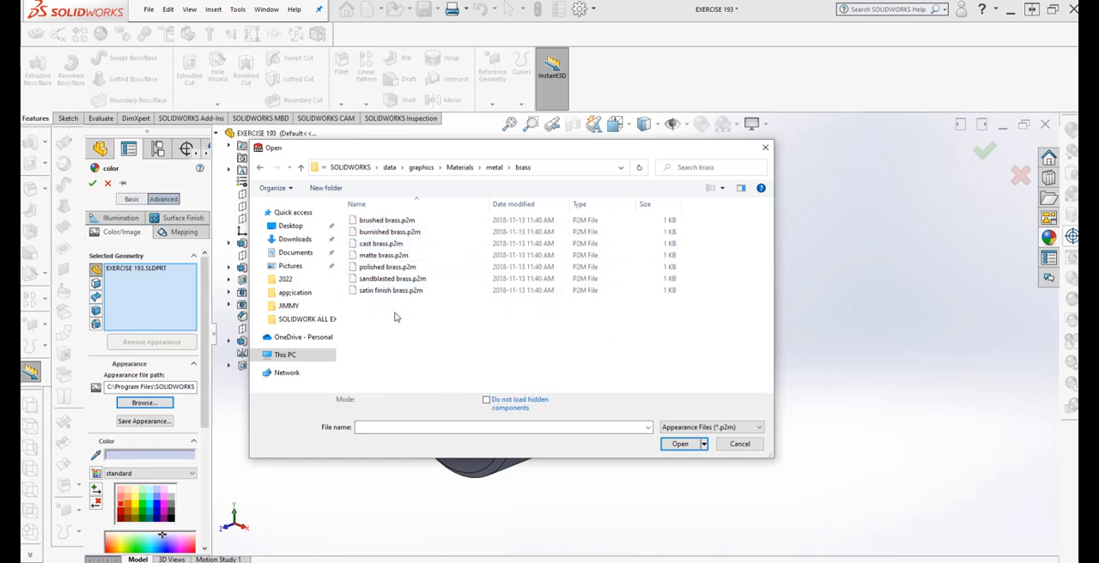
# Try the sandblasted brass appearance on the whole part
pyautogui.click(391, 267)
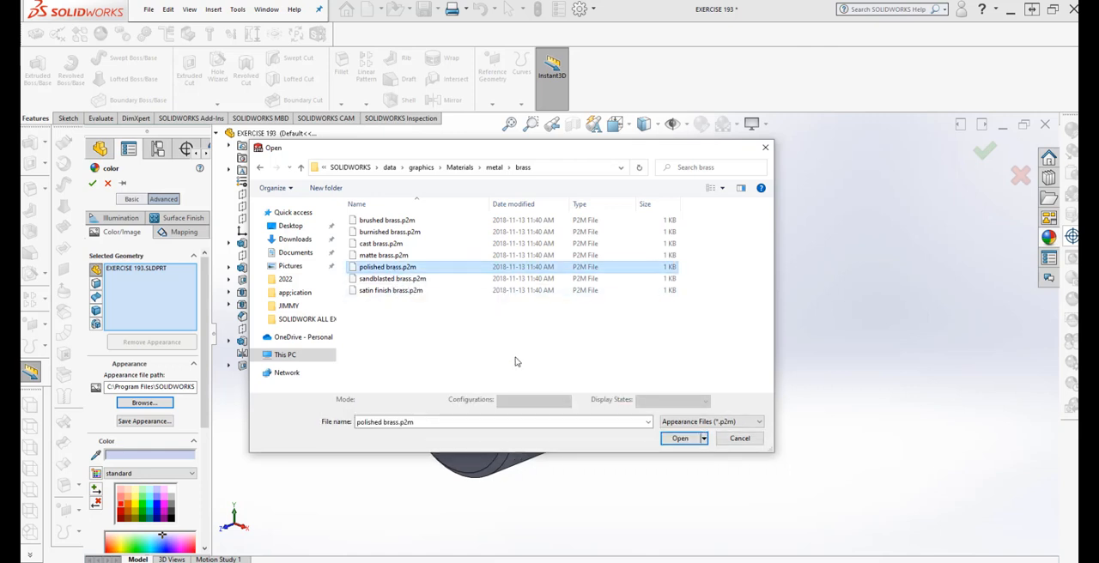
pyautogui.click(395, 279)
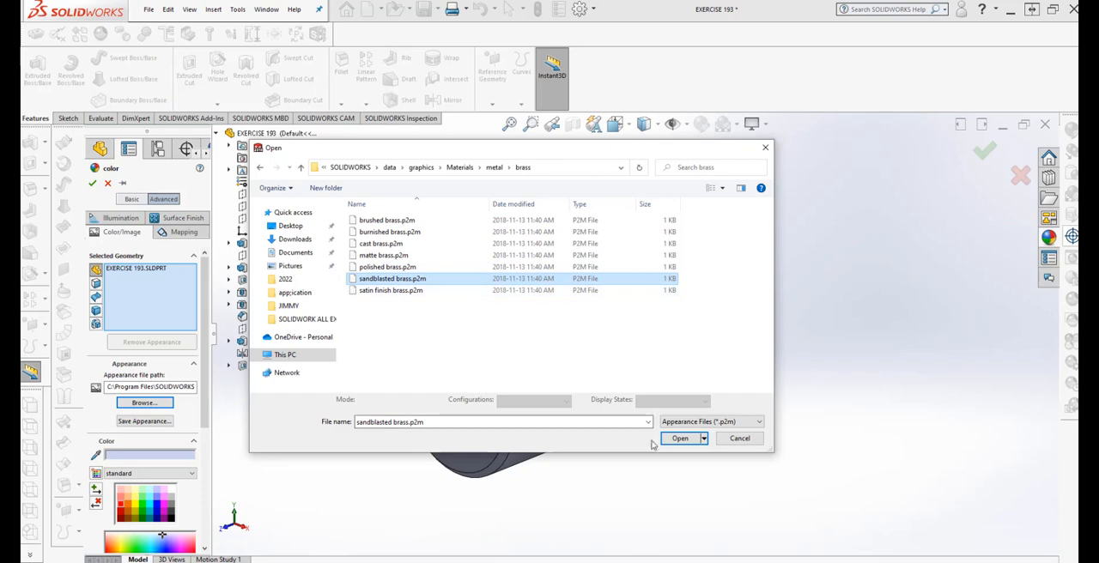
pyautogui.click(678, 439)
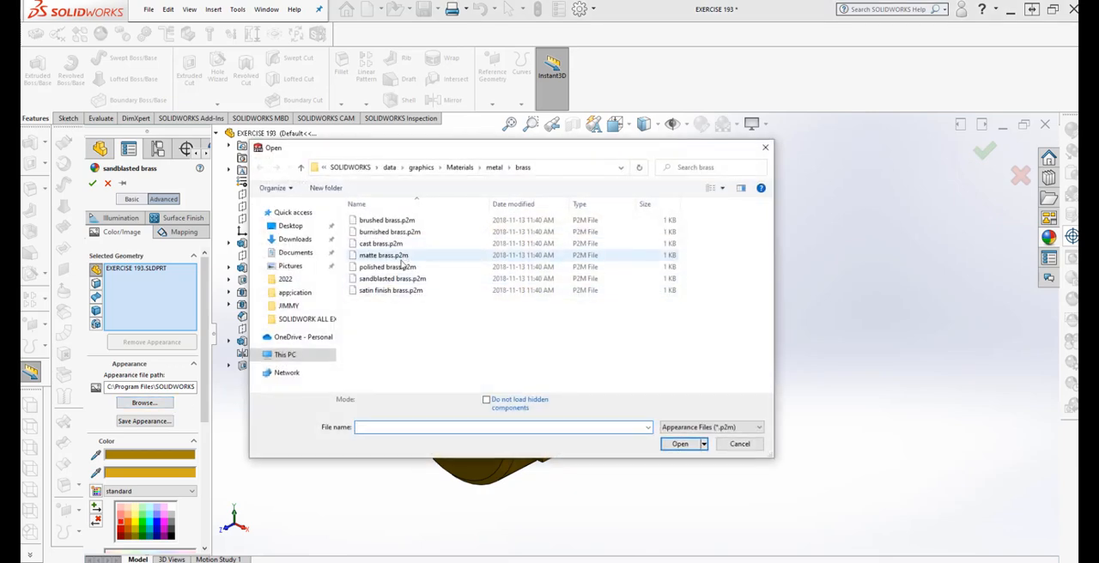
# Apply the polished brass appearance to the whole part
pyautogui.click(395, 268)
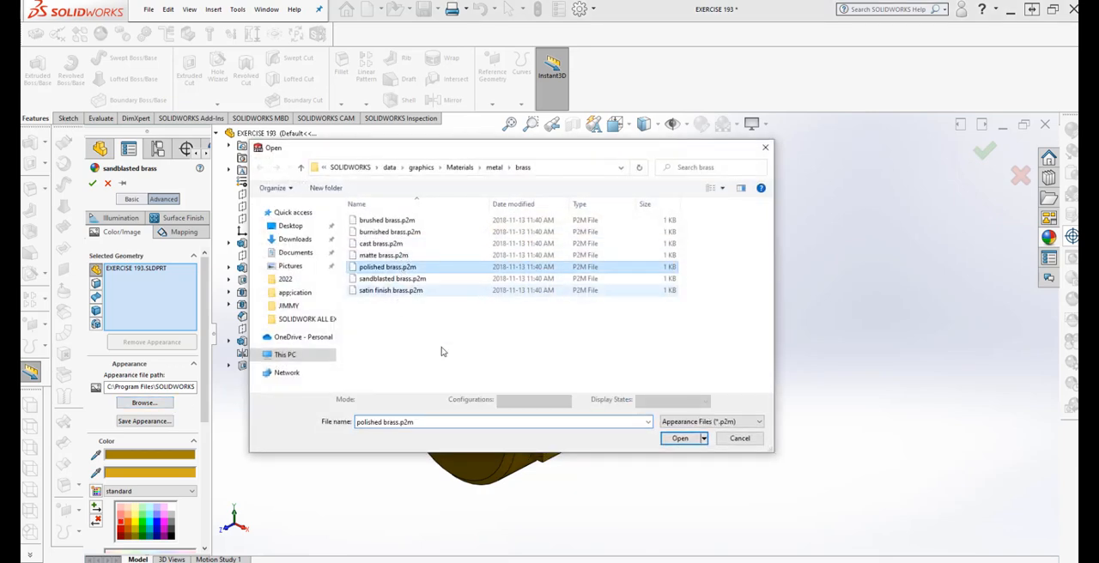
pyautogui.click(680, 444)
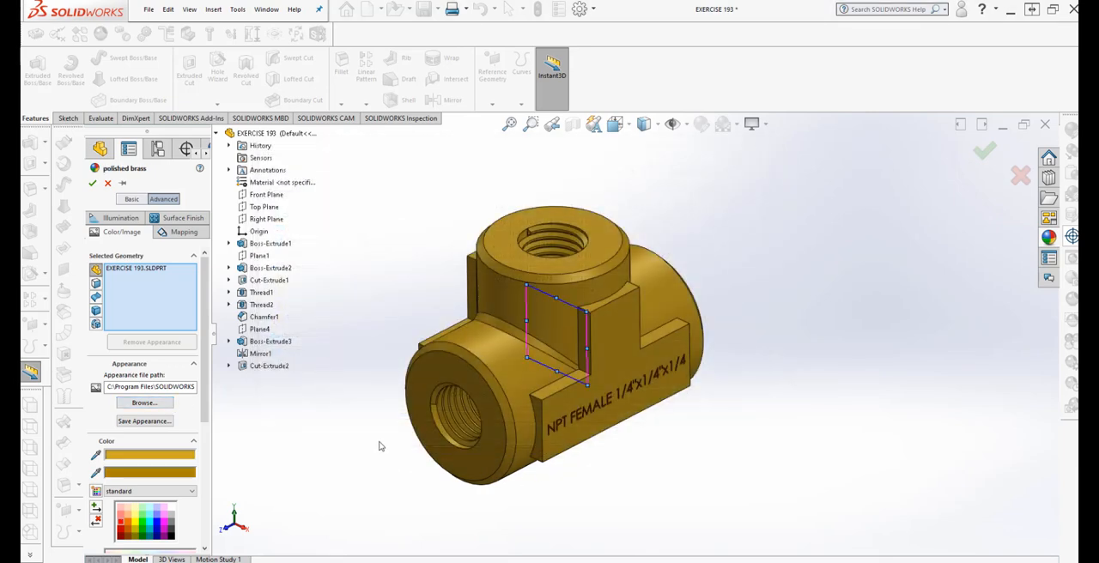
pyautogui.click(93, 185)
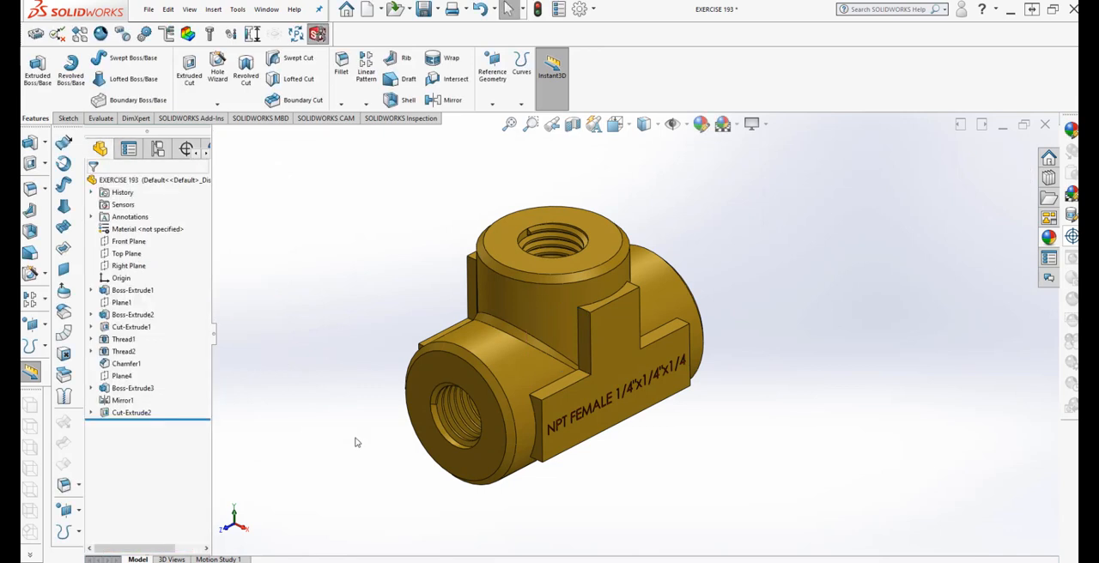
# Edit the engraved text cut's color, trying magenta and going back to red
pyautogui.moveTo(357, 438); pyautogui.dragTo(356, 405, button='middle')
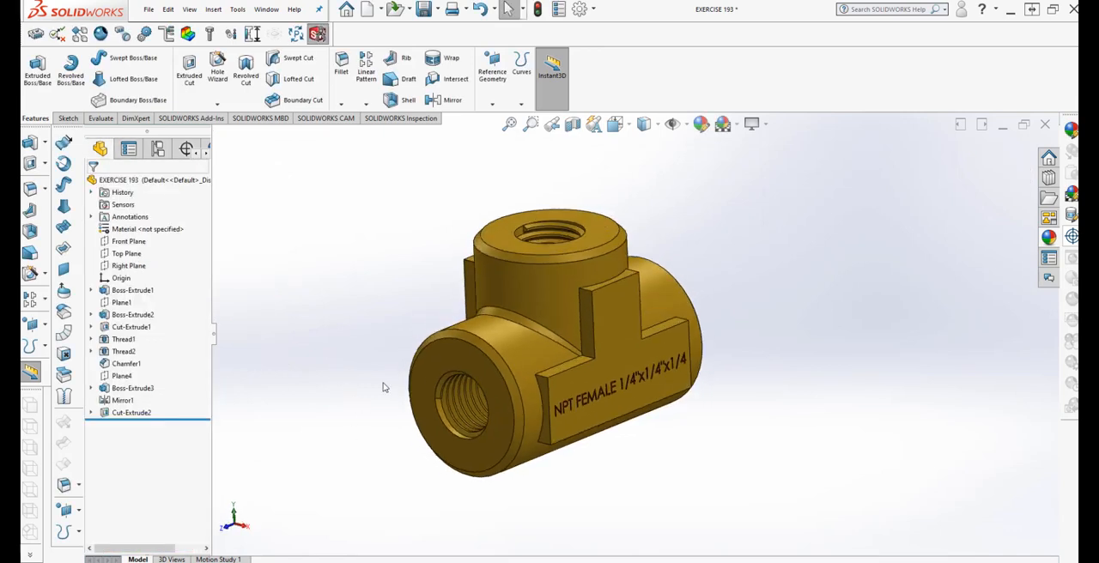
pyautogui.scroll(-2, 384, 387)
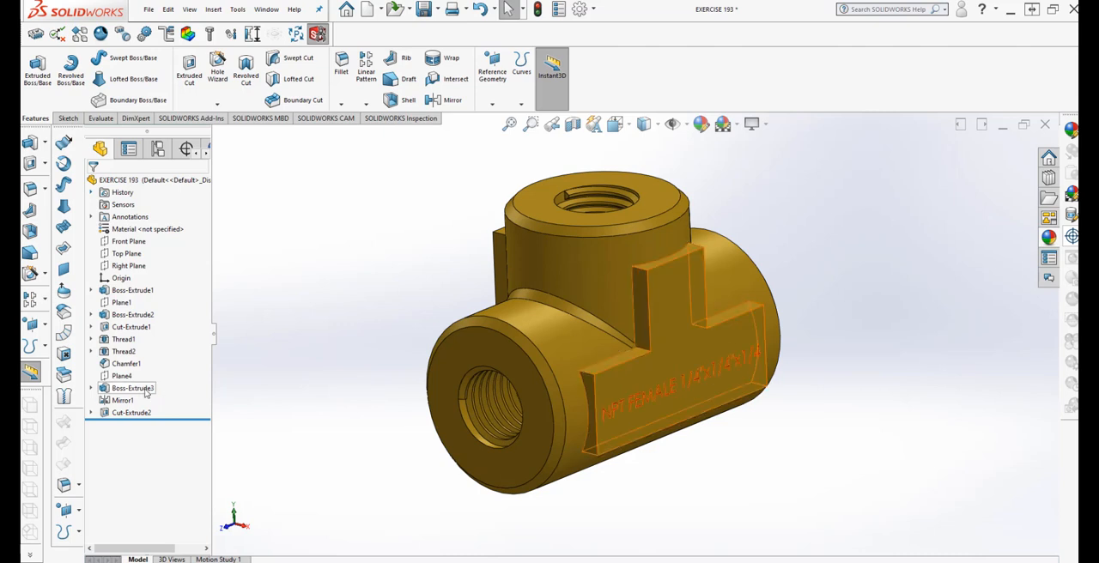
pyautogui.rightClick(143, 416)
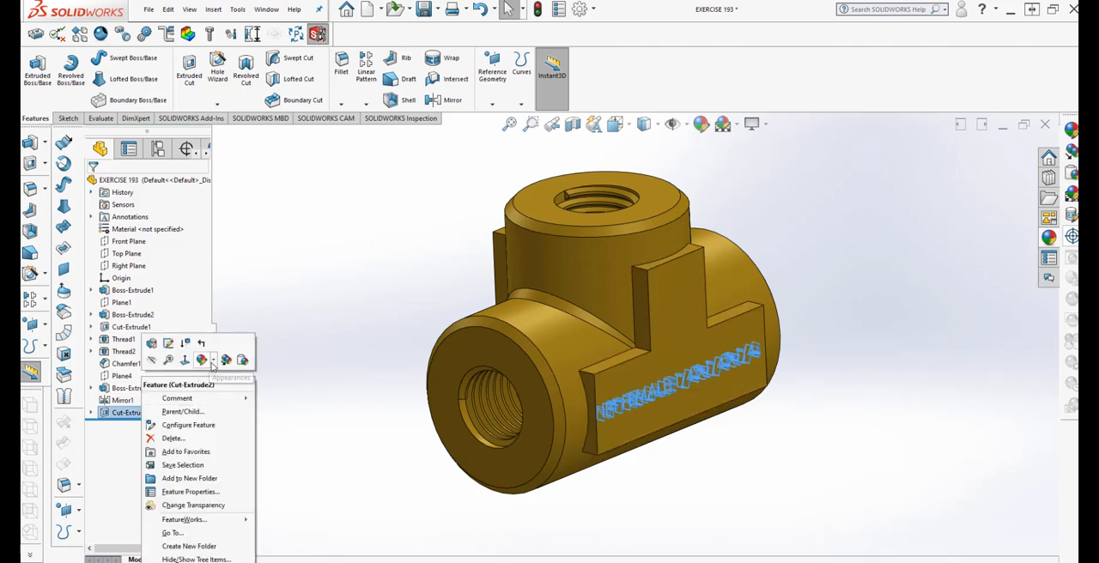
pyautogui.click(203, 360)
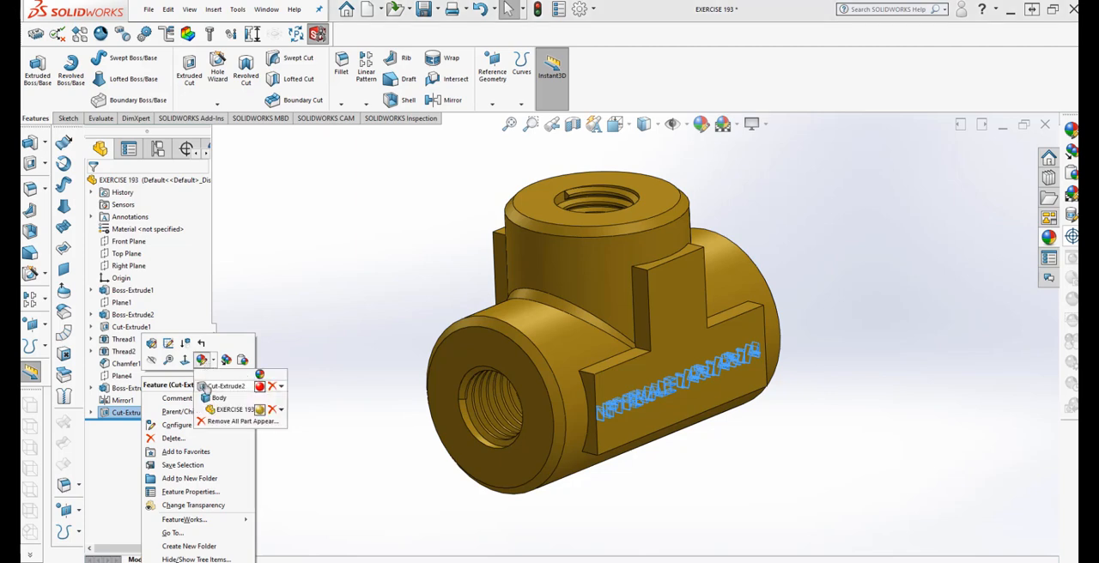
pyautogui.click(206, 388)
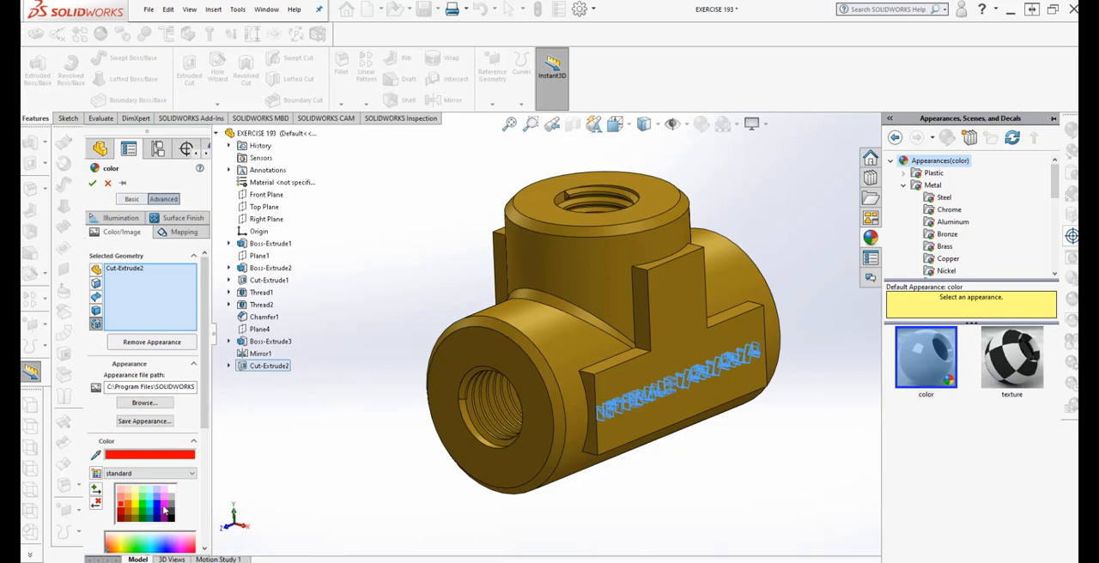
pyautogui.click(165, 509)
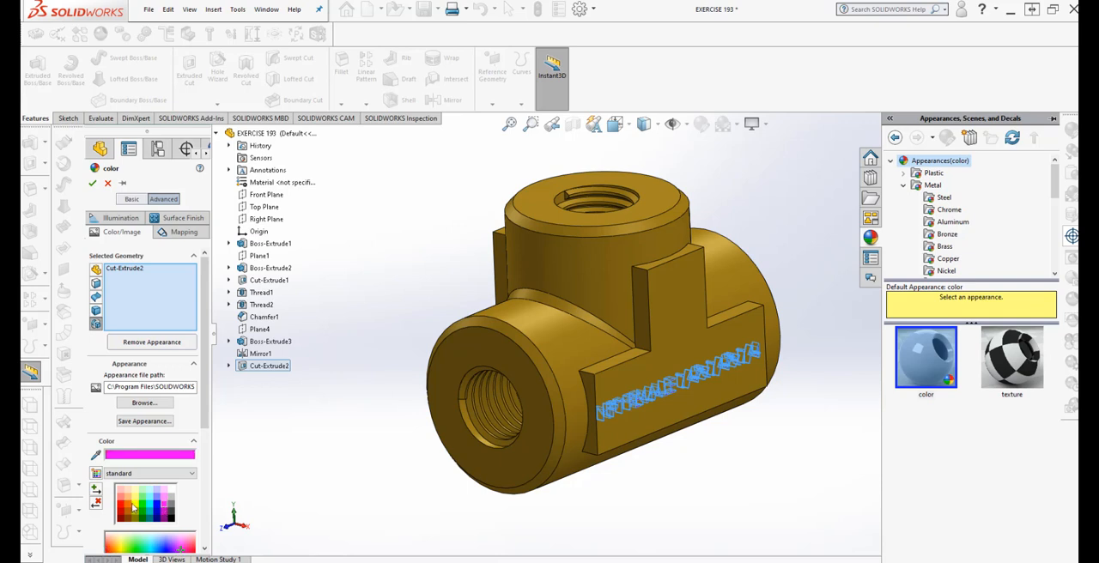
pyautogui.click(122, 506)
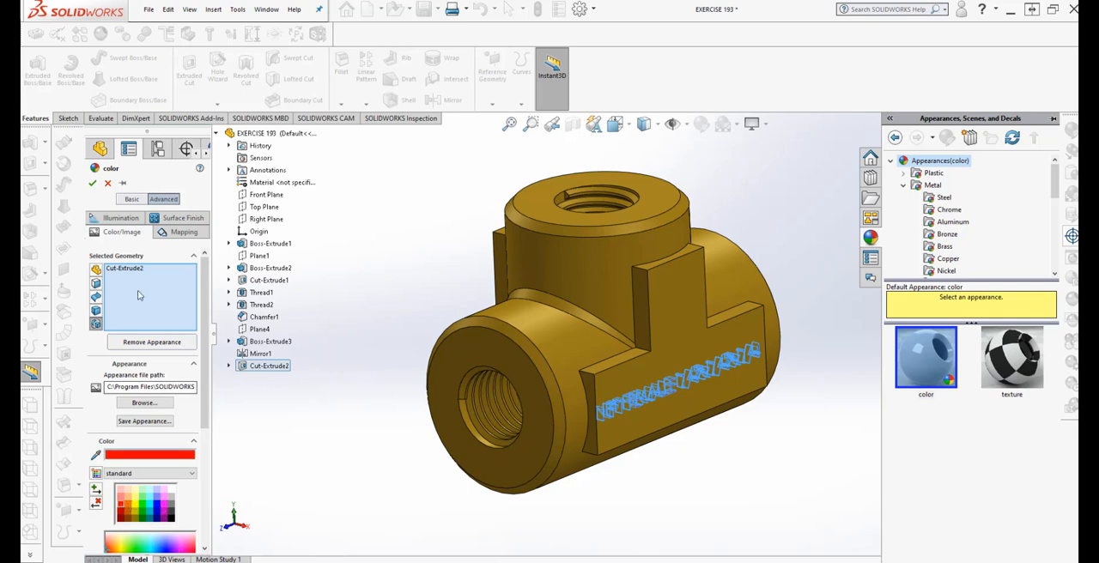
pyautogui.click(93, 183)
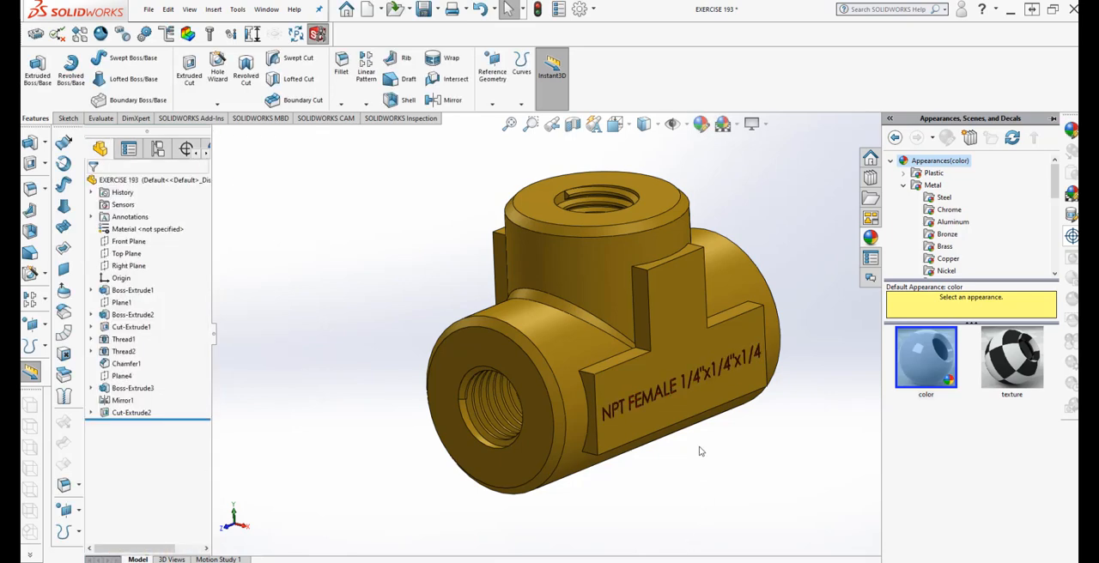
# Rebuild the finished fitting and save the part file
pyautogui.scroll(-2, 743, 366)
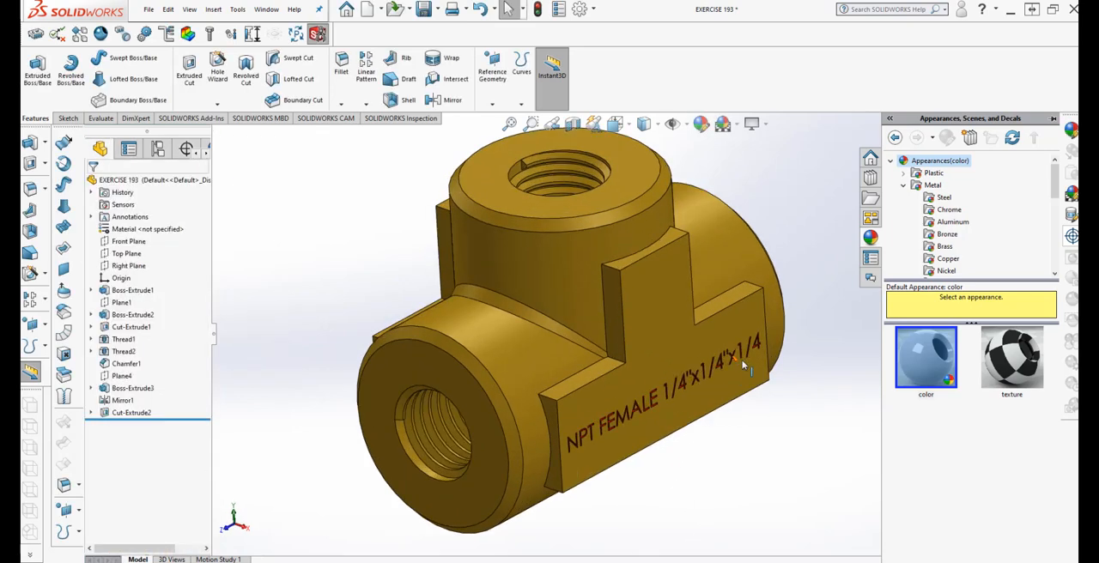
pyautogui.scroll(2, 743, 366)
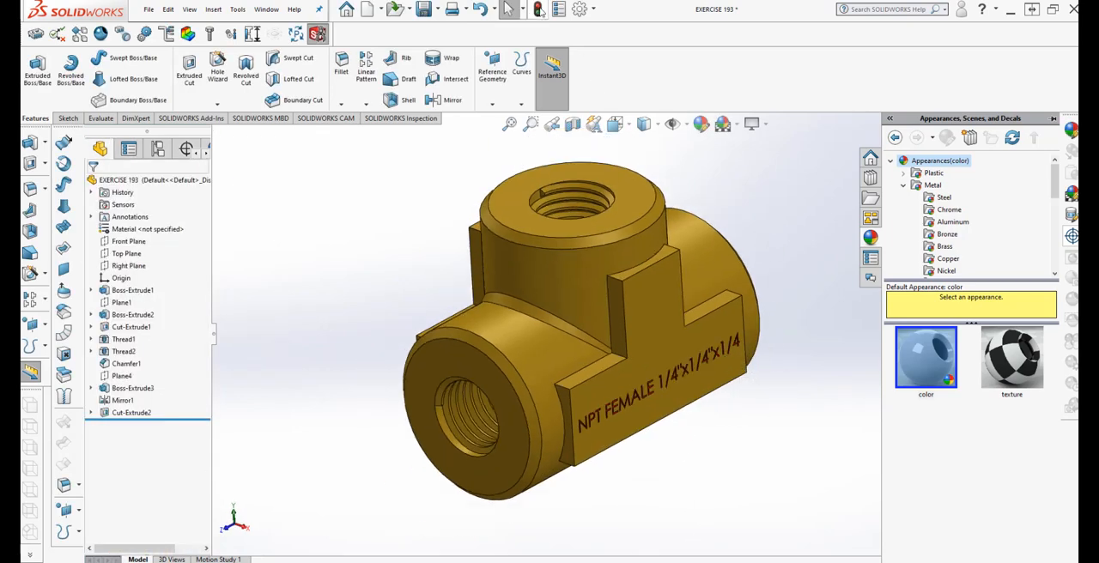
pyautogui.click(540, 12)
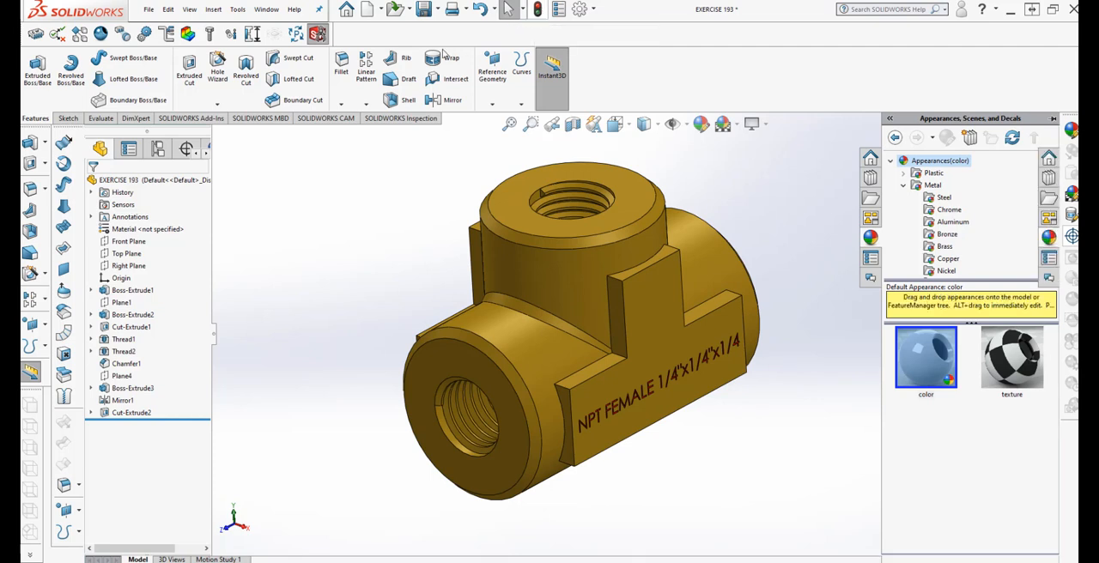
pyautogui.click(425, 12)
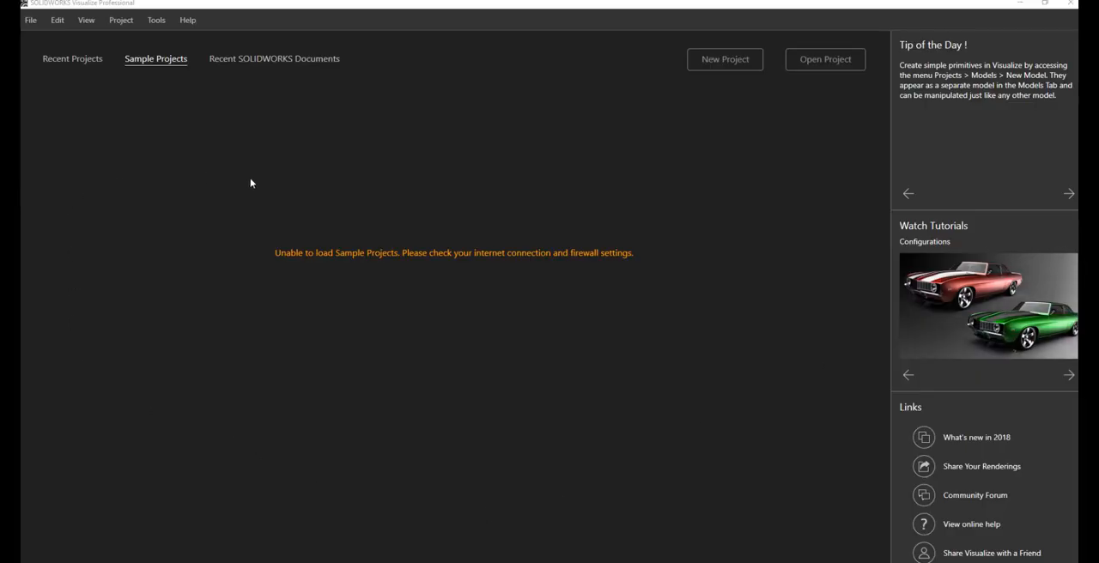
# Switch to SOLIDWORKS Visualize and import the EXERCISE 193 part, grouped by appearance and snapped to the floor
pyautogui.click(30, 20)
pyautogui.click(45, 58)
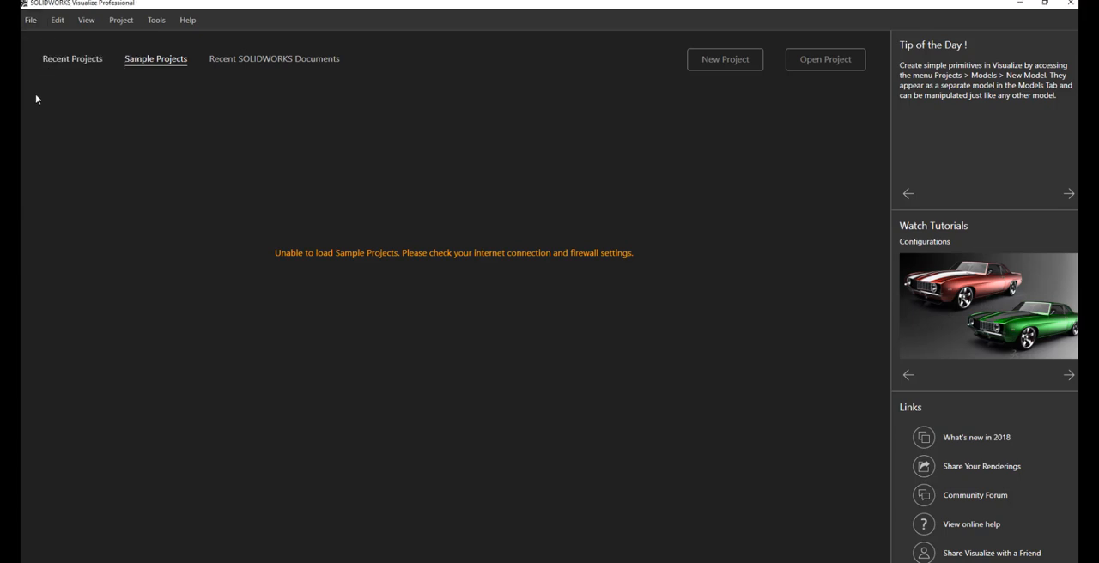
pyautogui.click(170, 137)
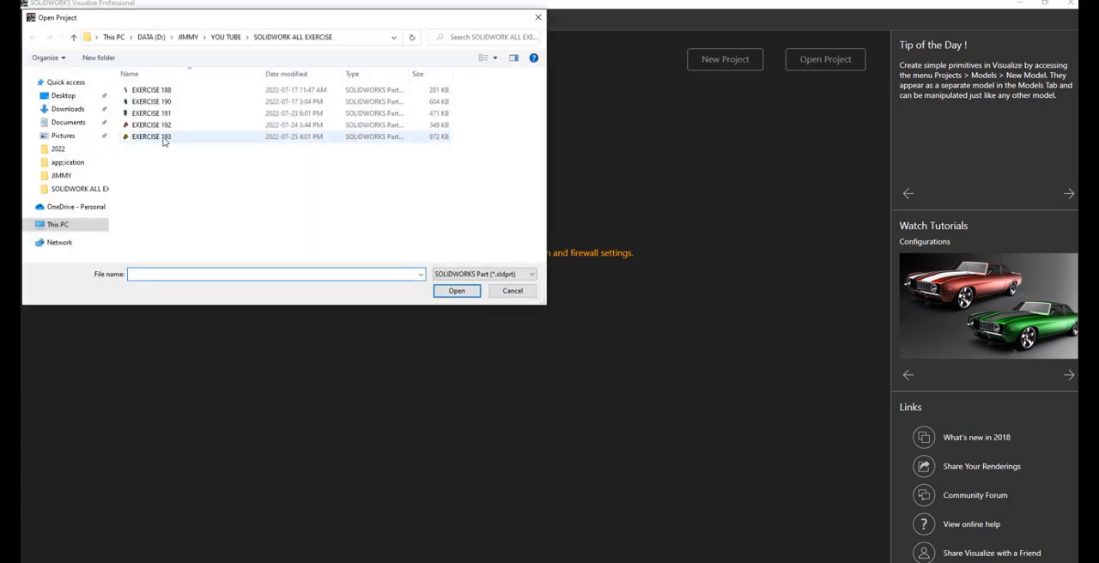
pyautogui.click(456, 291)
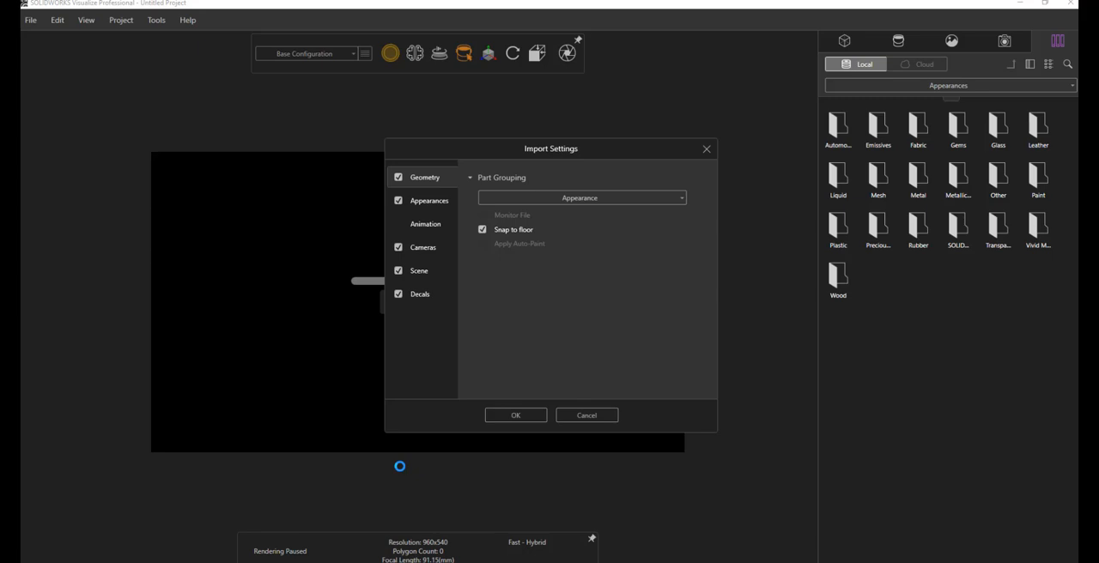
pyautogui.click(507, 417)
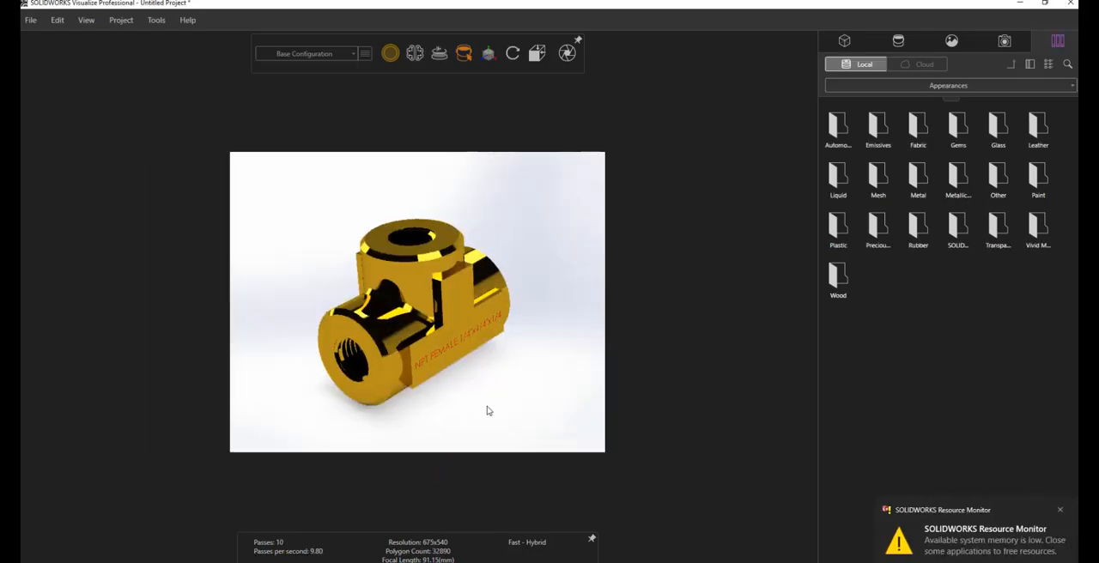
pyautogui.click(1060, 510)
# Adjust the camera so the tee fitting fills more of the render frame with its engraved face visible
pyautogui.scroll(1, 444, 307)
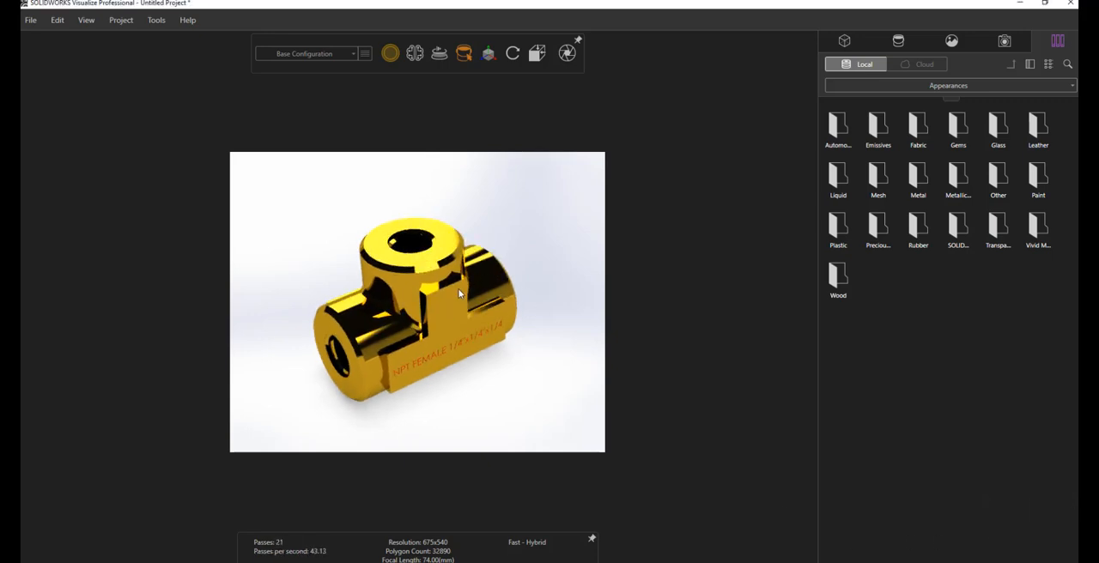
pyautogui.scroll(2, 443, 306)
pyautogui.moveTo(290, 413); pyautogui.dragTo(457, 419)
pyautogui.scroll(-1, 466, 420)
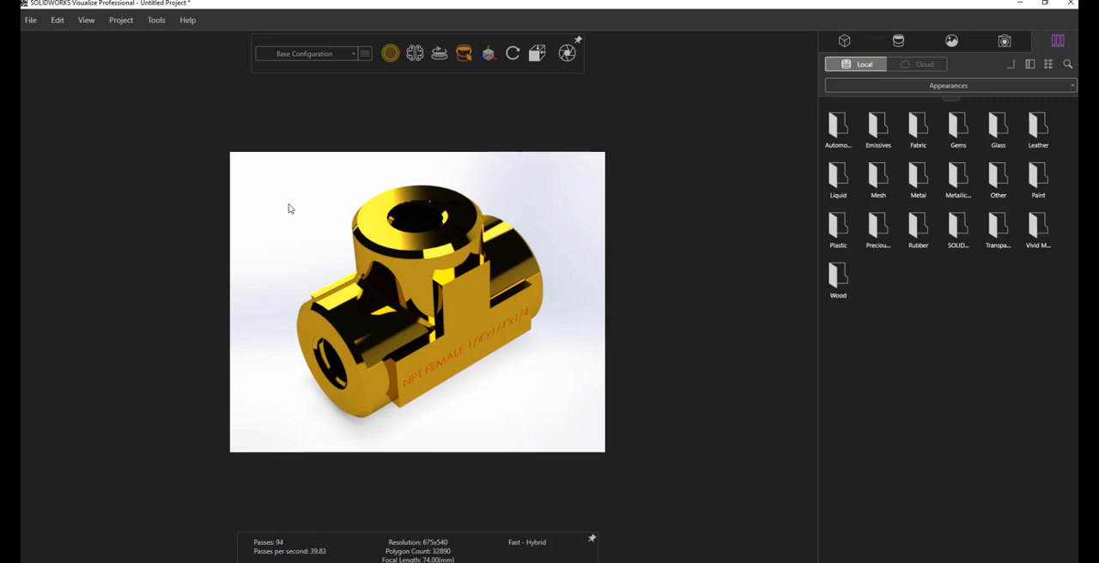
# Open the render output settings and name the output file EXERCISE 193
pyautogui.click(155, 20)
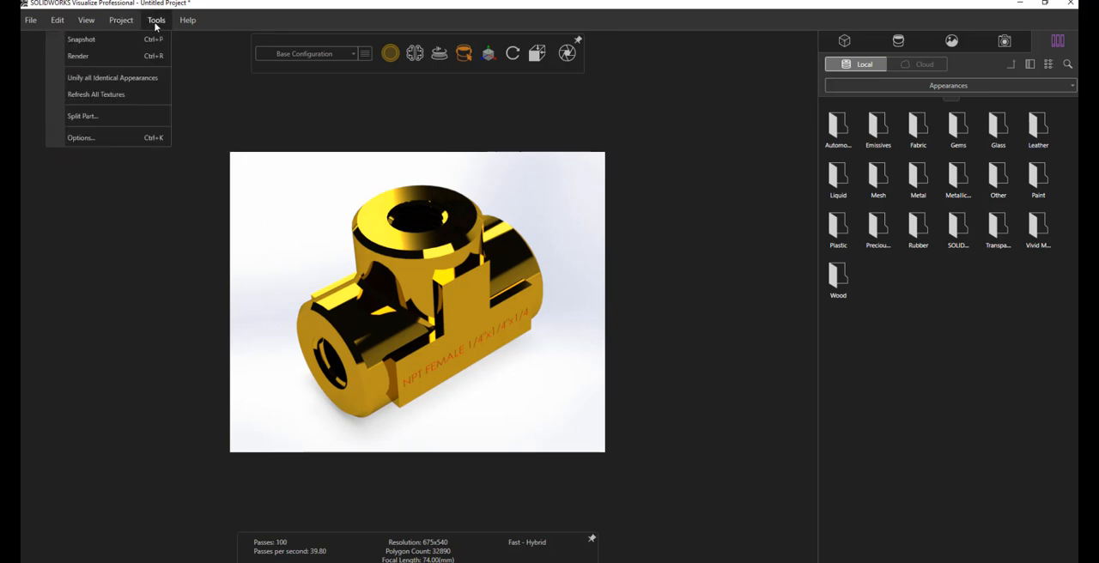
pyautogui.click(115, 58)
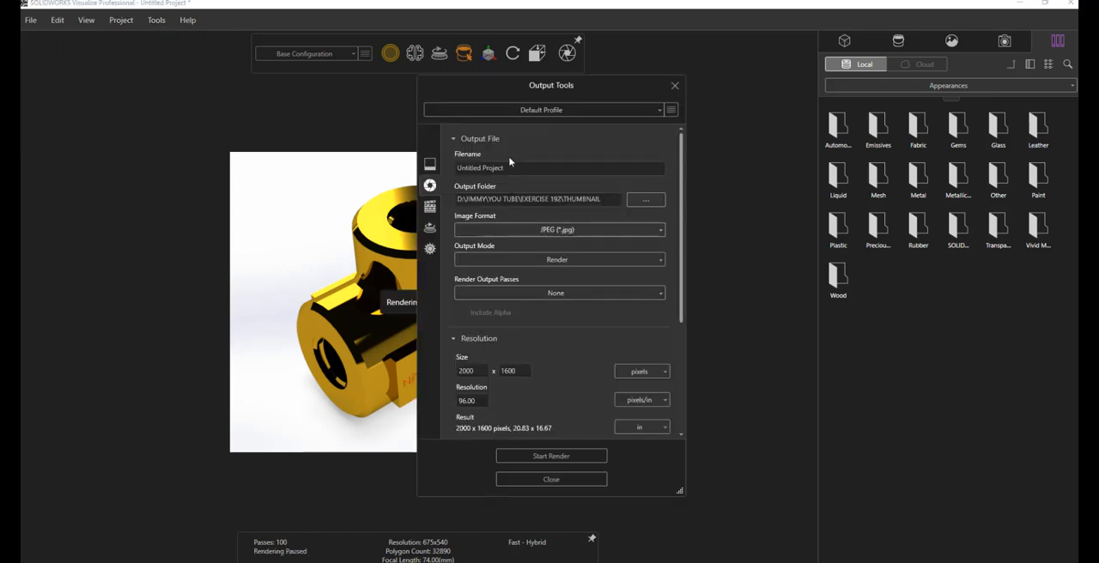
pyautogui.tripleClick(508, 169)
pyautogui.write('EXER')
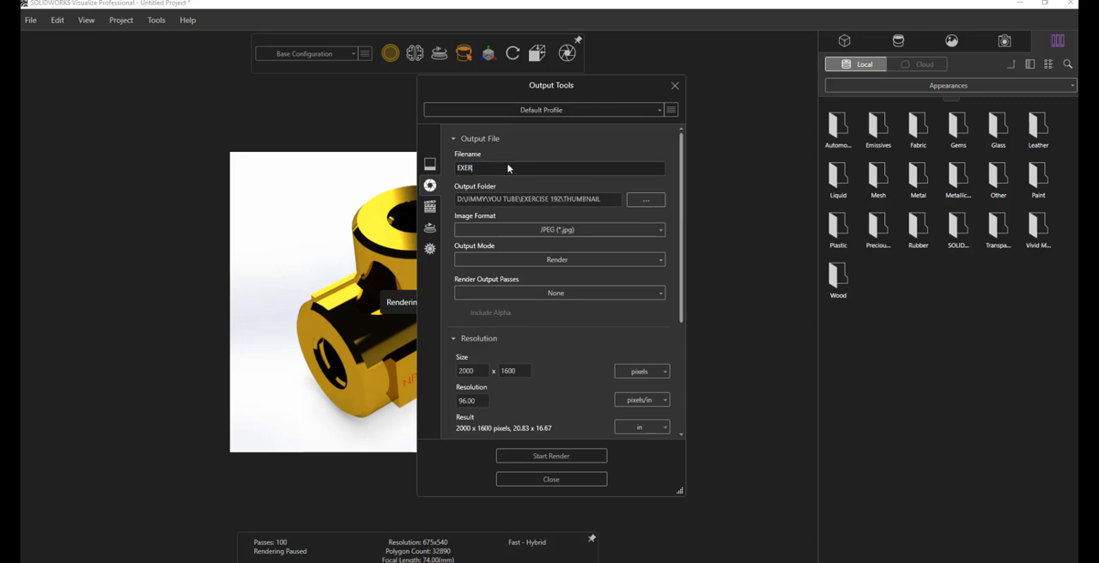
pyautogui.write('CISE 193')
# Set the render's output folder to the THUMBNAIL folder inside EXERCISE 193
pyautogui.click(634, 201)
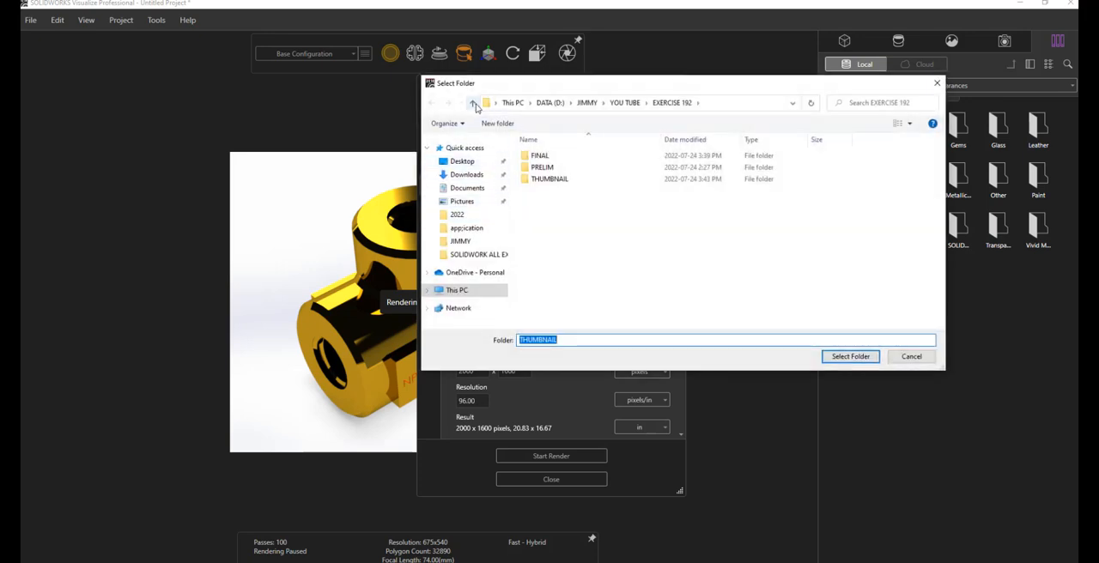
pyautogui.click(473, 103)
pyautogui.doubleClick(552, 225)
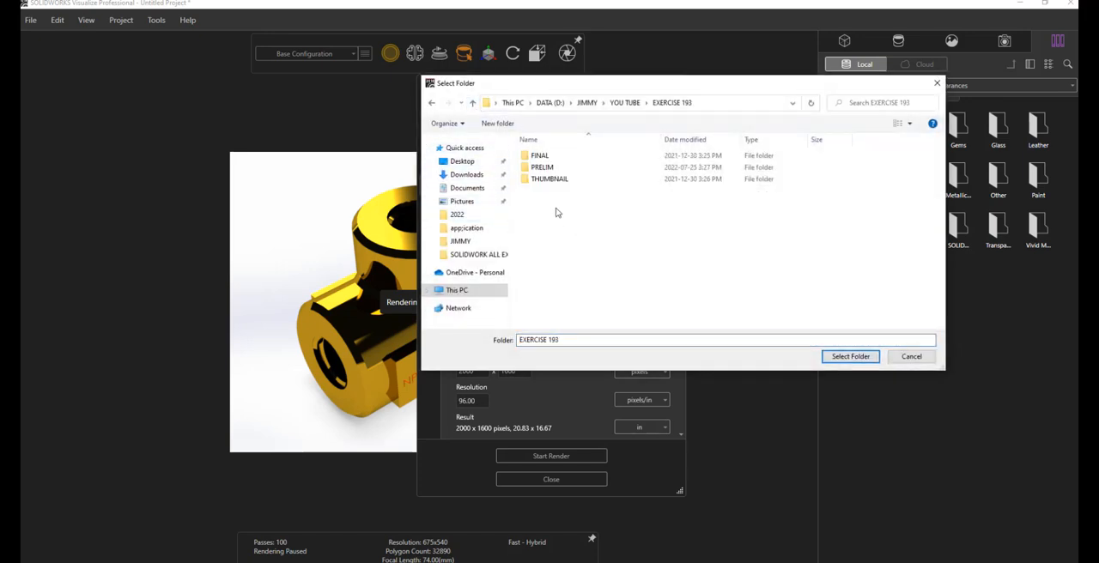
pyautogui.doubleClick(550, 179)
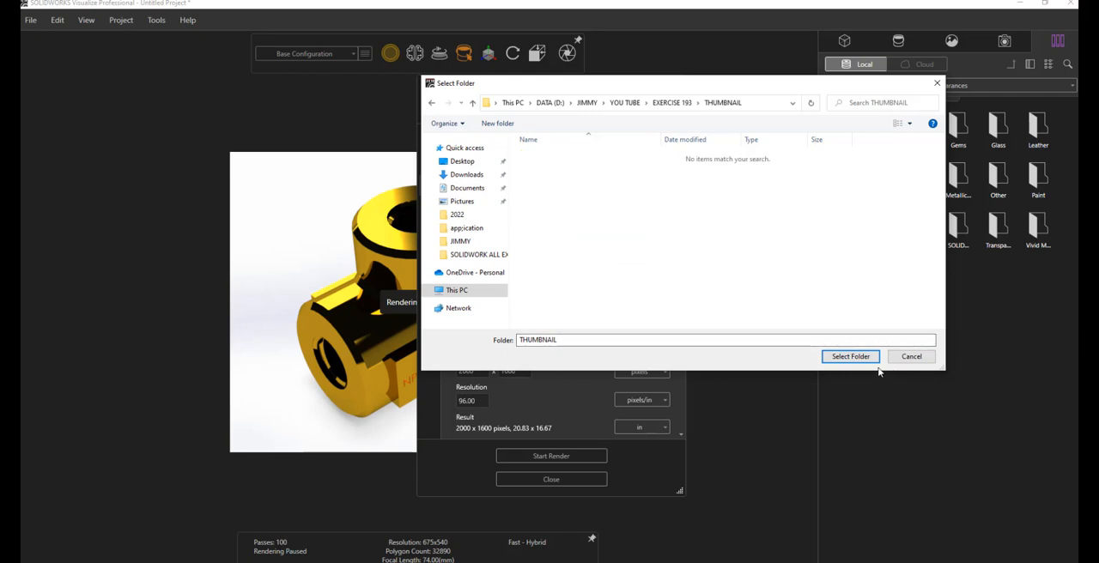
pyautogui.click(851, 356)
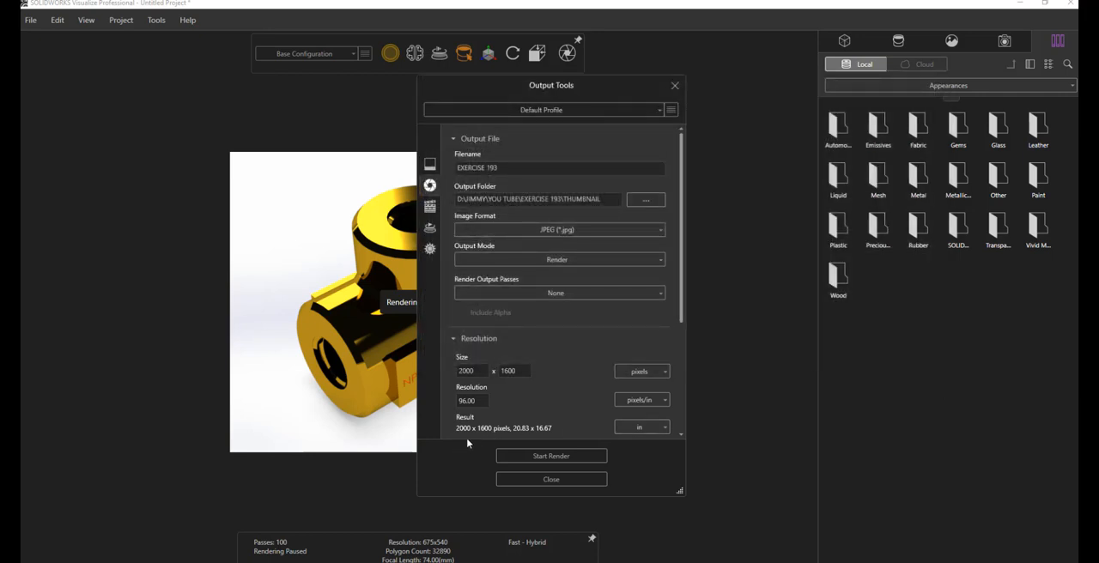
# Review the remaining output settings and render the tee fitting to file, dismissing the notifications that pop up
pyautogui.moveTo(680, 275)
pyautogui.mouseDown()
pyautogui.moveTo(686, 317)
pyautogui.moveTo(679, 268)
pyautogui.mouseUp()
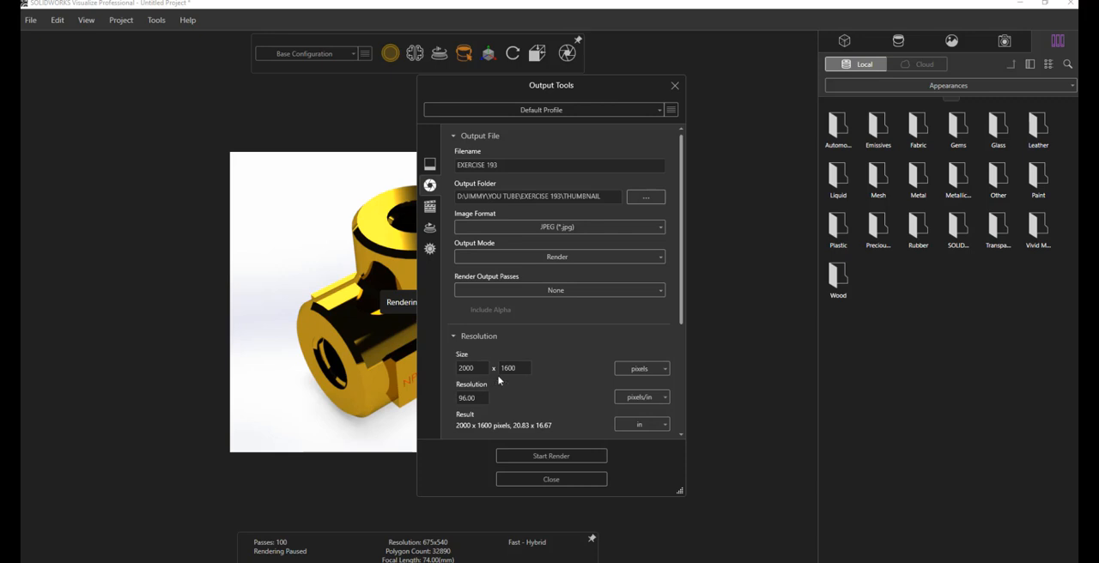
pyautogui.moveTo(681, 293); pyautogui.dragTo(680, 464)
pyautogui.click(560, 458)
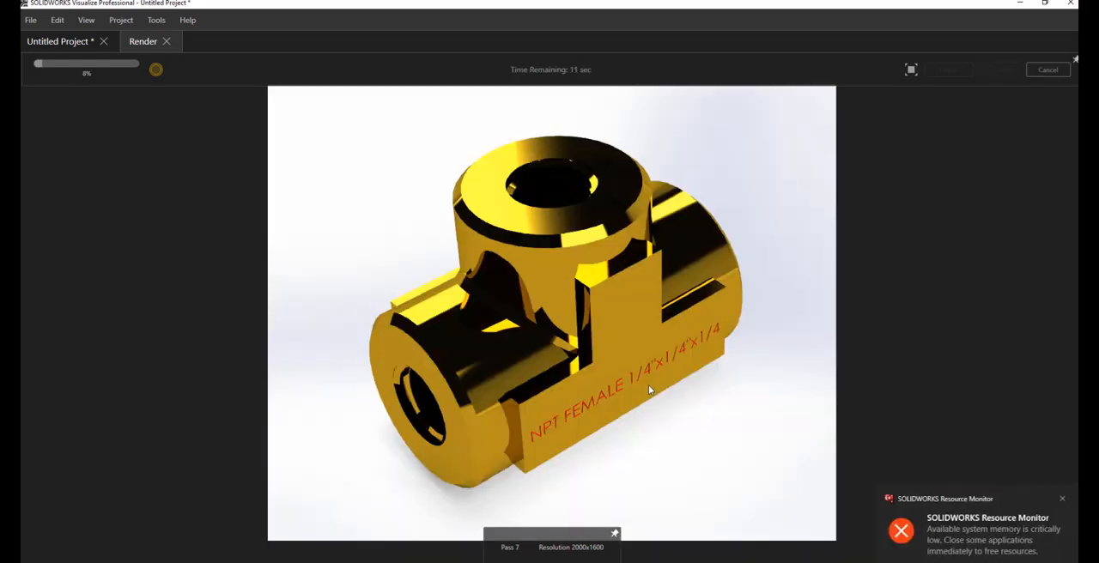
pyautogui.click(1060, 498)
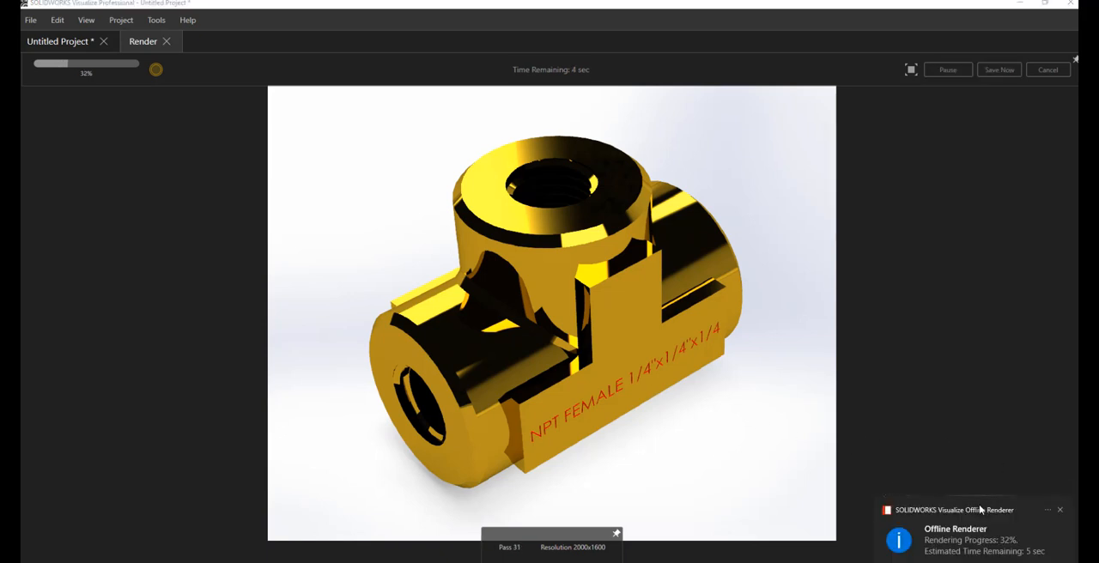
pyautogui.click(1068, 512)
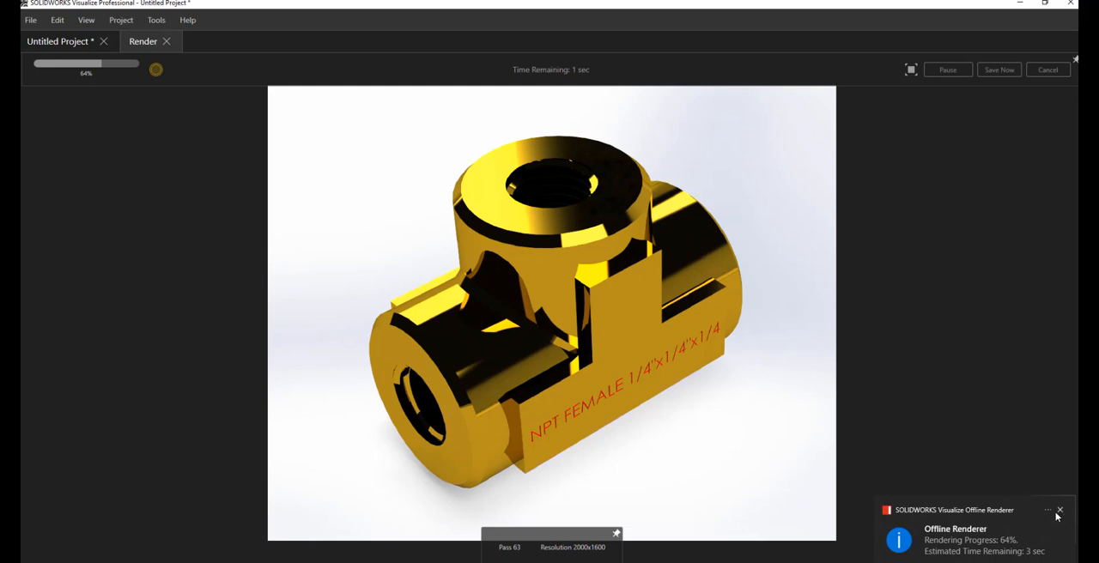
pyautogui.click(1059, 511)
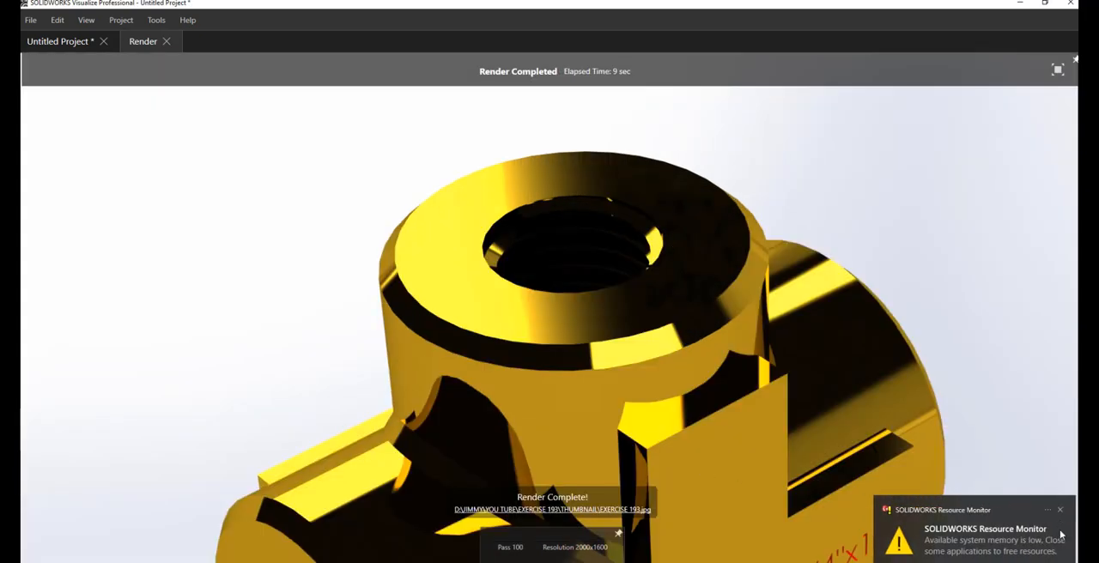
pyautogui.click(1061, 511)
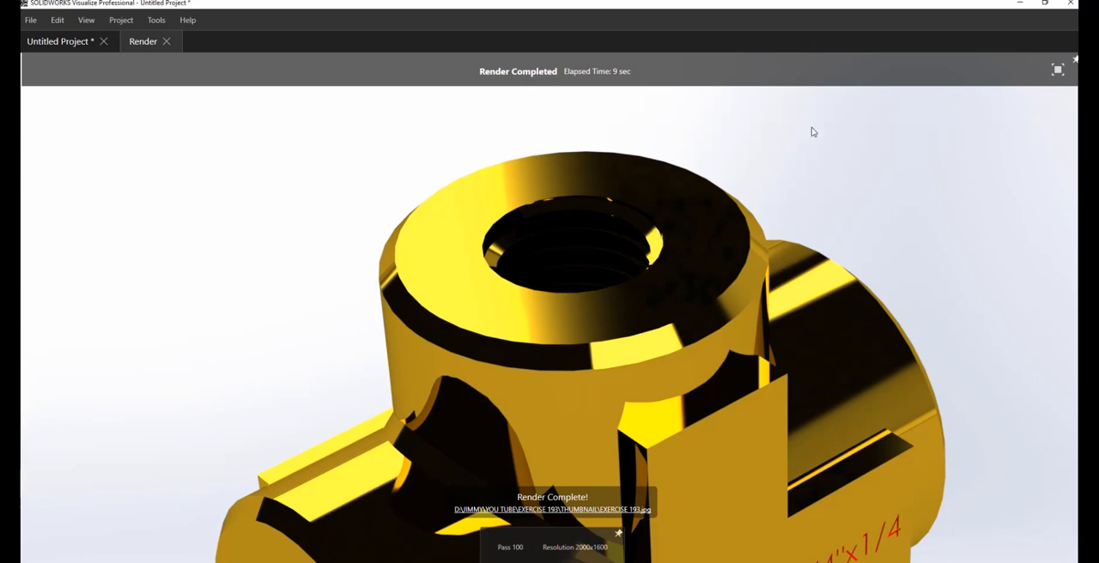
pyautogui.click(1059, 70)
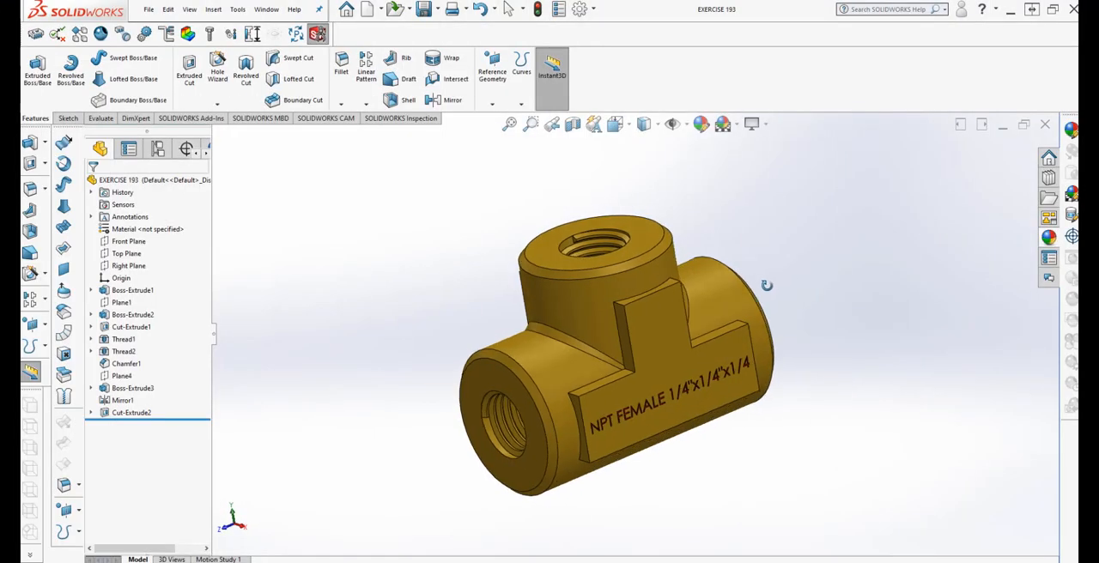
pyautogui.moveTo(736, 320); pyautogui.dragTo(716, 412, button='middle')
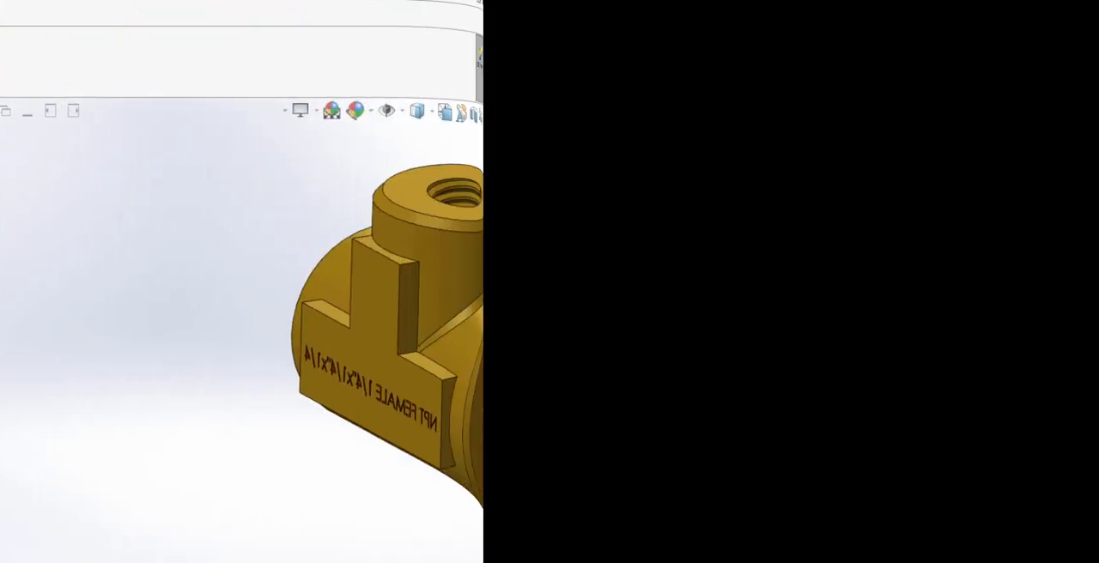